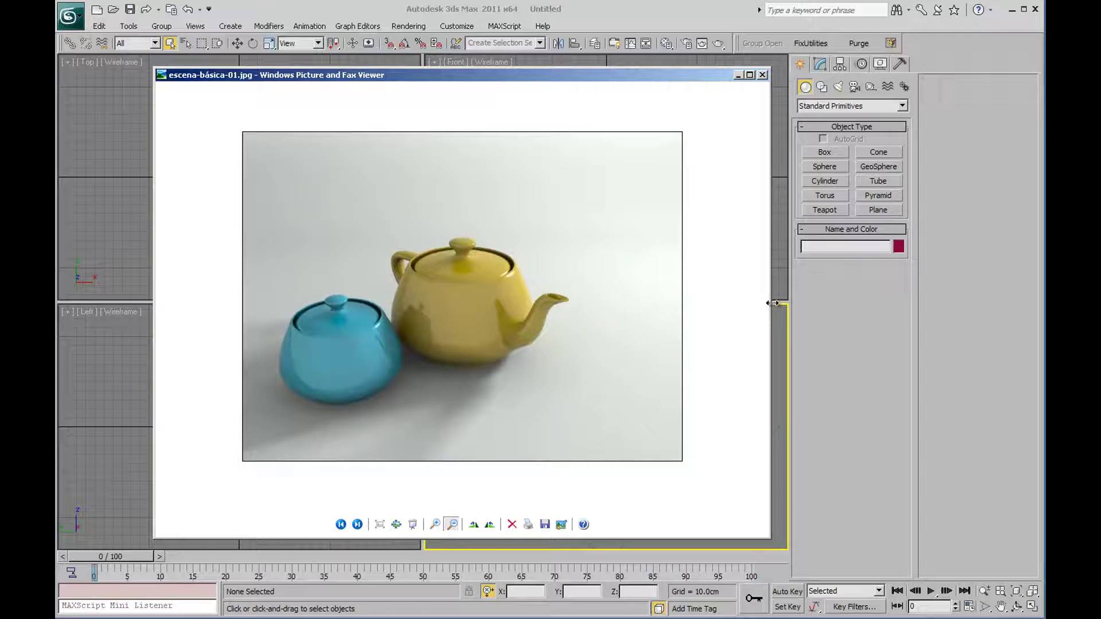
Minimize the reference teapot render to reveal the empty 3ds Max scene, then browse the Rendering menu
{"action": "left_click", "coordinate": [739, 77]}
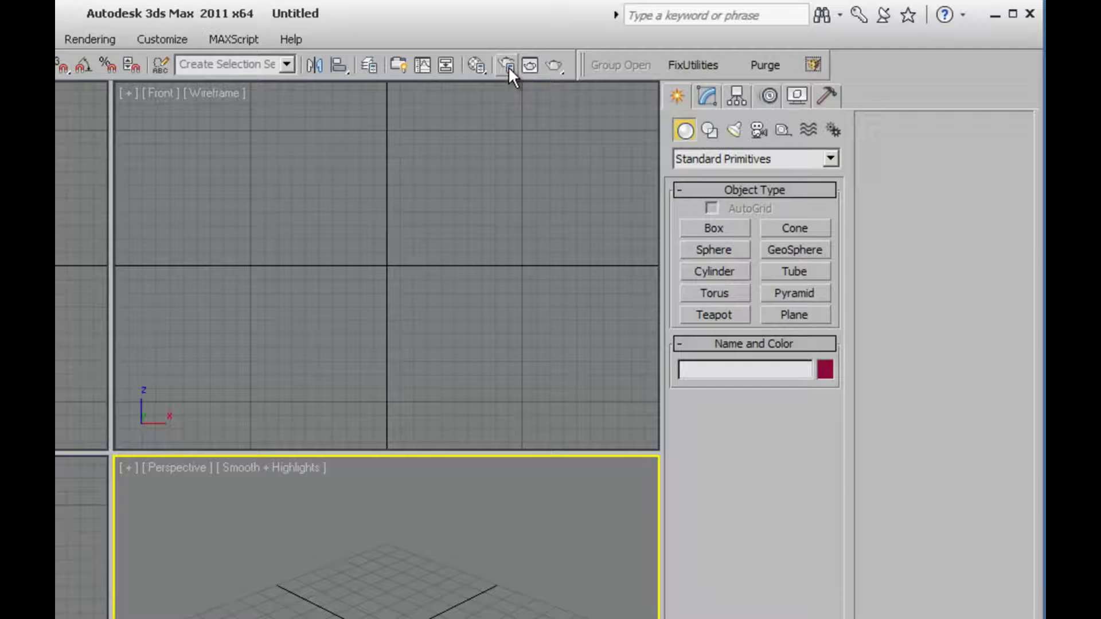
{"action": "left_click", "coordinate": [81, 39]}
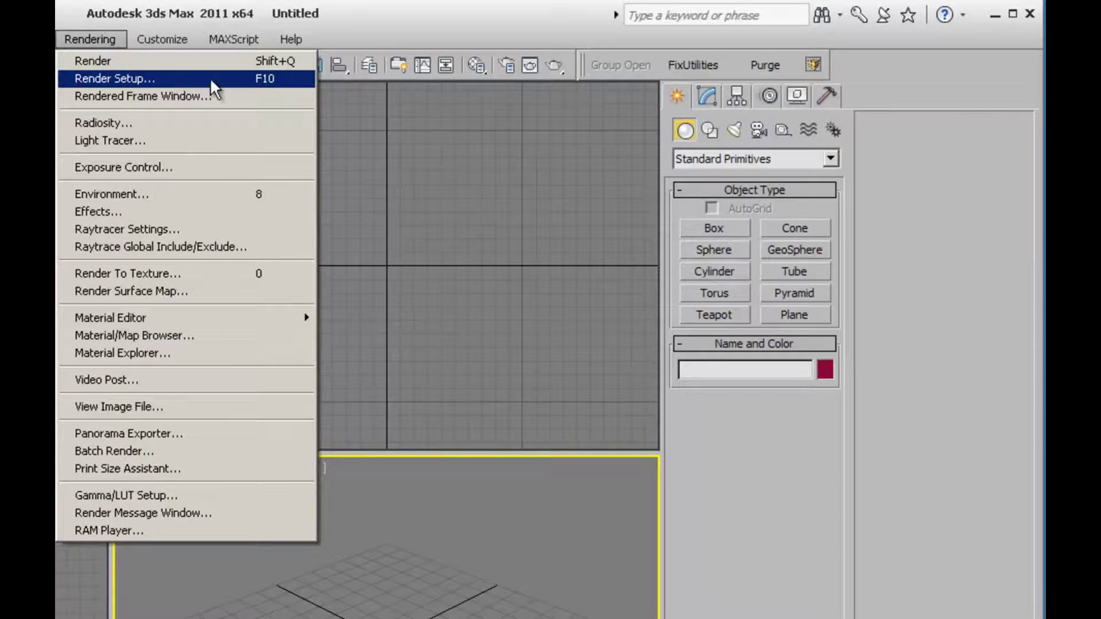
In Render Setup, assign mental ray Renderer as the production renderer and save it as the default
{"action": "left_click", "coordinate": [295, 80]}
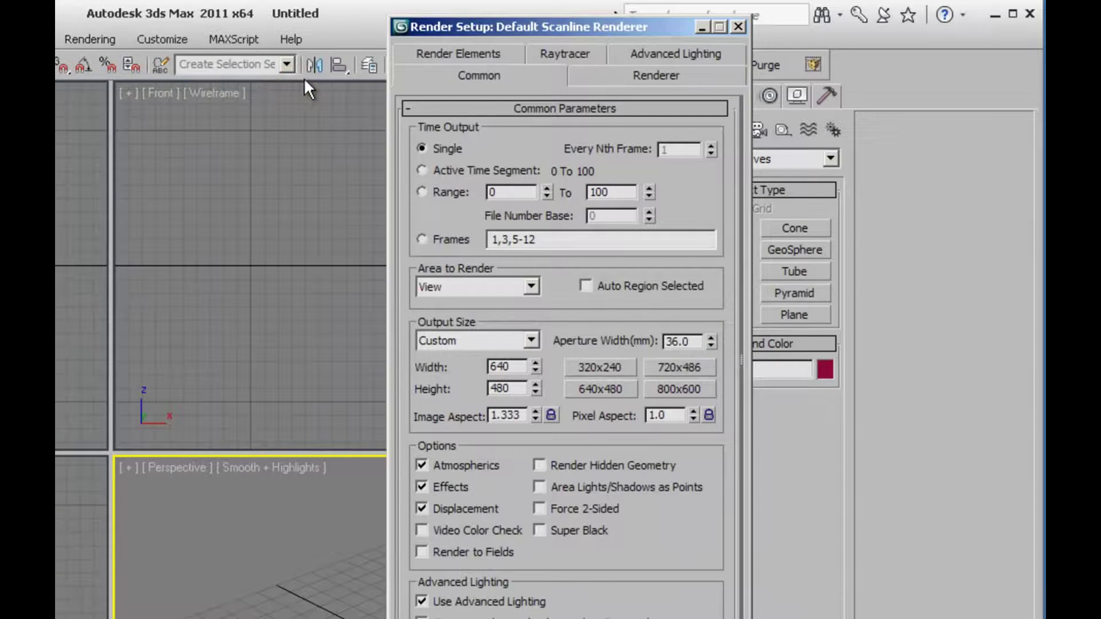
{"action": "left_click_drag", "start_coordinate": [703, 594], "coordinate": [684, 343]}
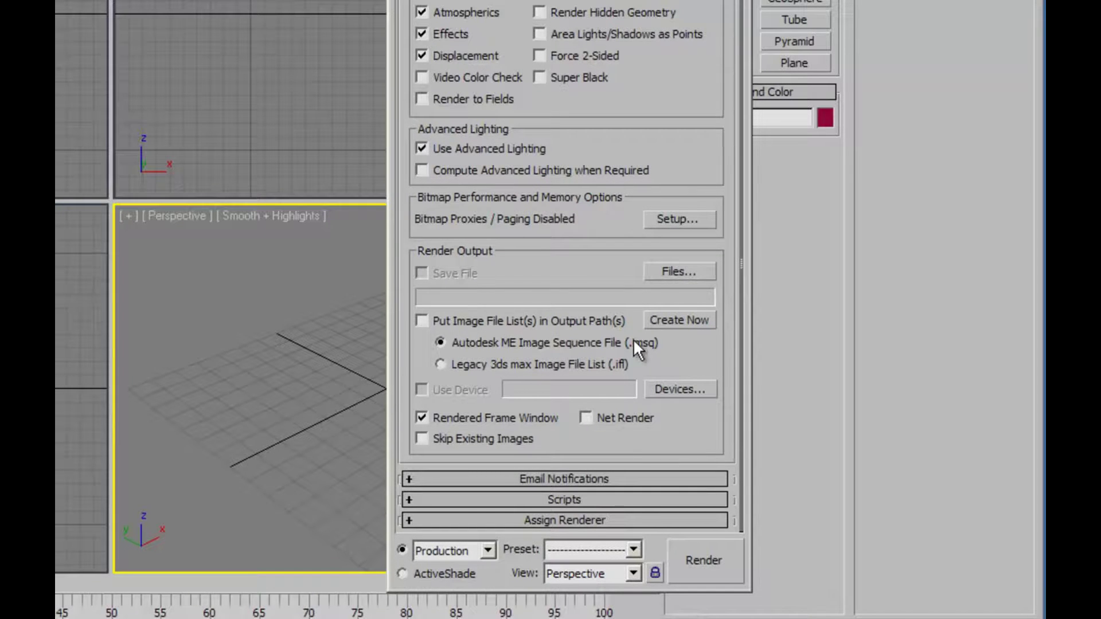
{"action": "mouse_move", "coordinate": [704, 433]}
{"action": "left_mouse_down"}
{"action": "mouse_move", "coordinate": [710, 492]}
{"action": "mouse_move", "coordinate": [706, 435]}
{"action": "left_mouse_up"}
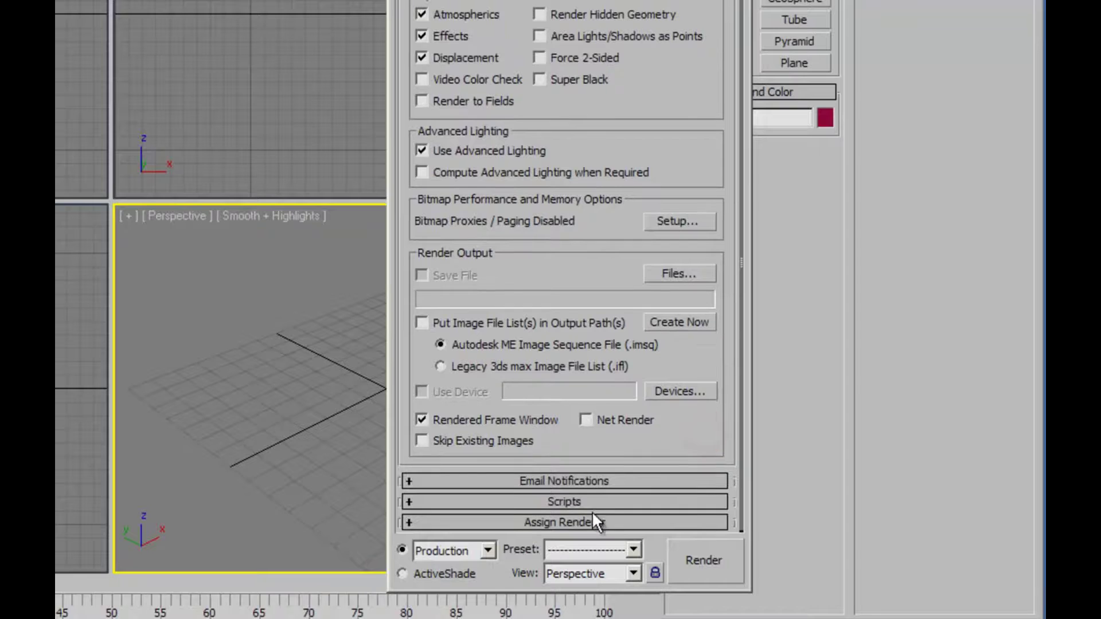
{"action": "left_click", "coordinate": [576, 523]}
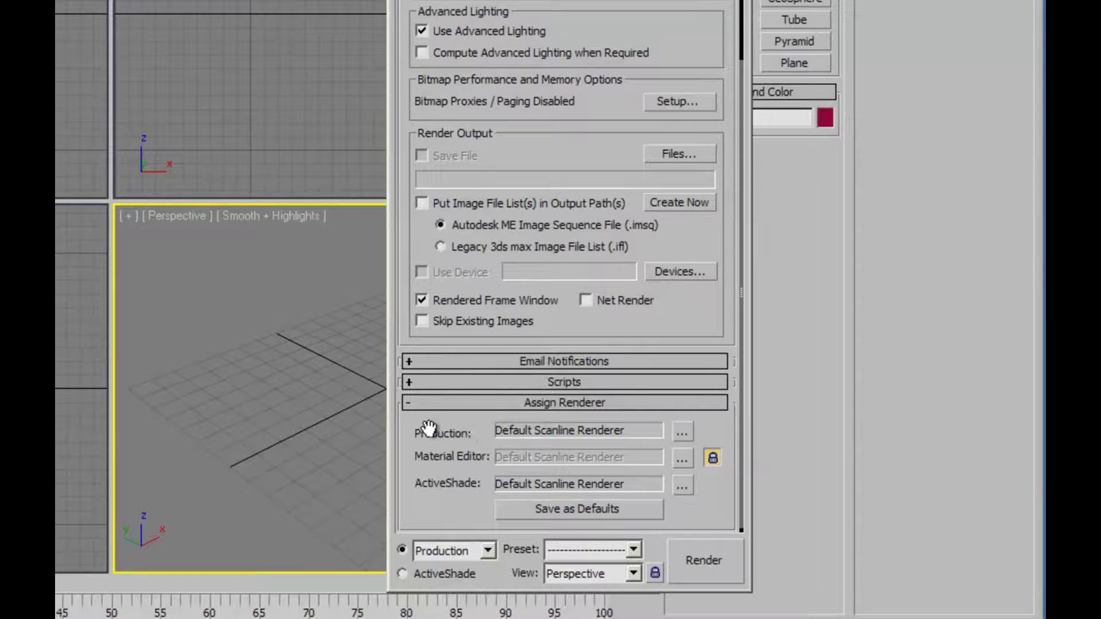
{"action": "left_click", "coordinate": [684, 437]}
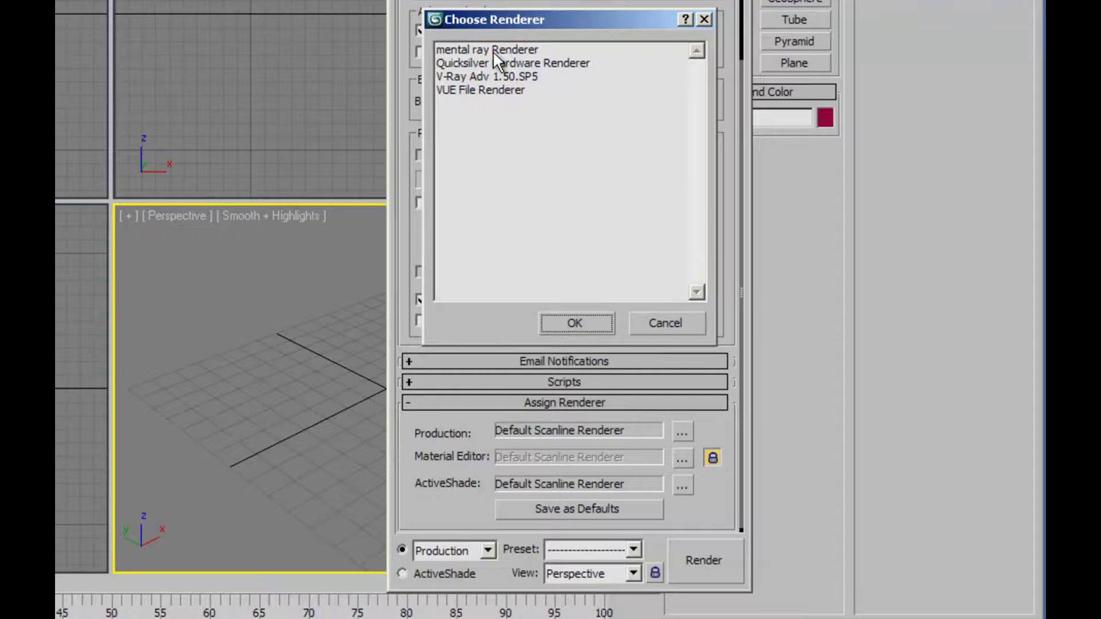
{"action": "double_click", "coordinate": [493, 50]}
{"action": "left_click", "coordinate": [566, 509]}
{"action": "left_click", "coordinate": [437, 325]}
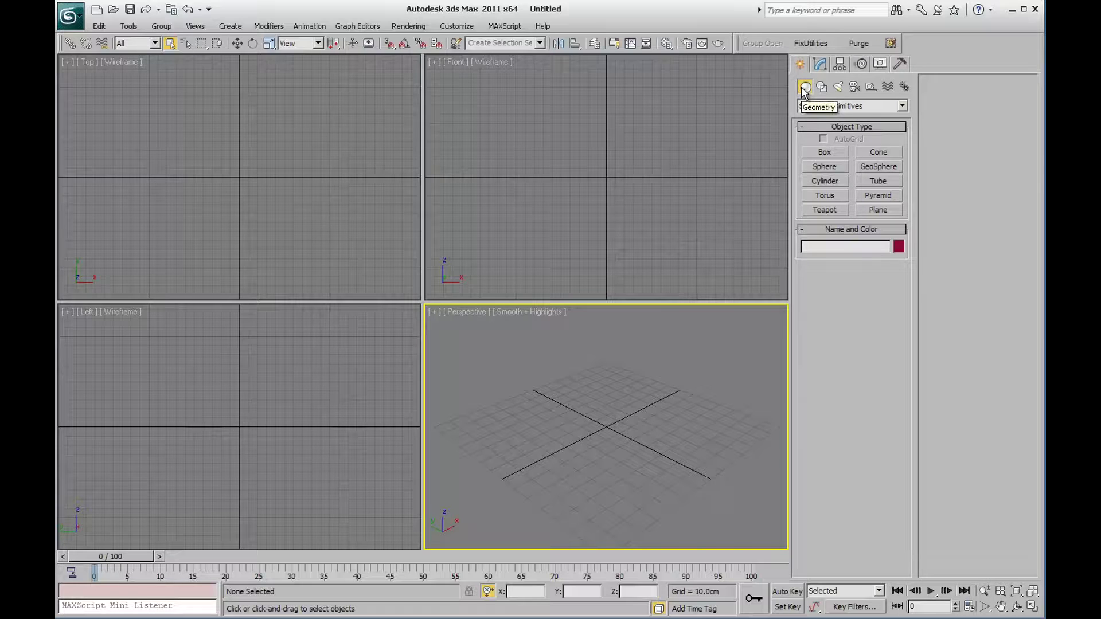
Create a teapot at the grid centre and give it a 20 cm radius
{"action": "left_click", "coordinate": [832, 211]}
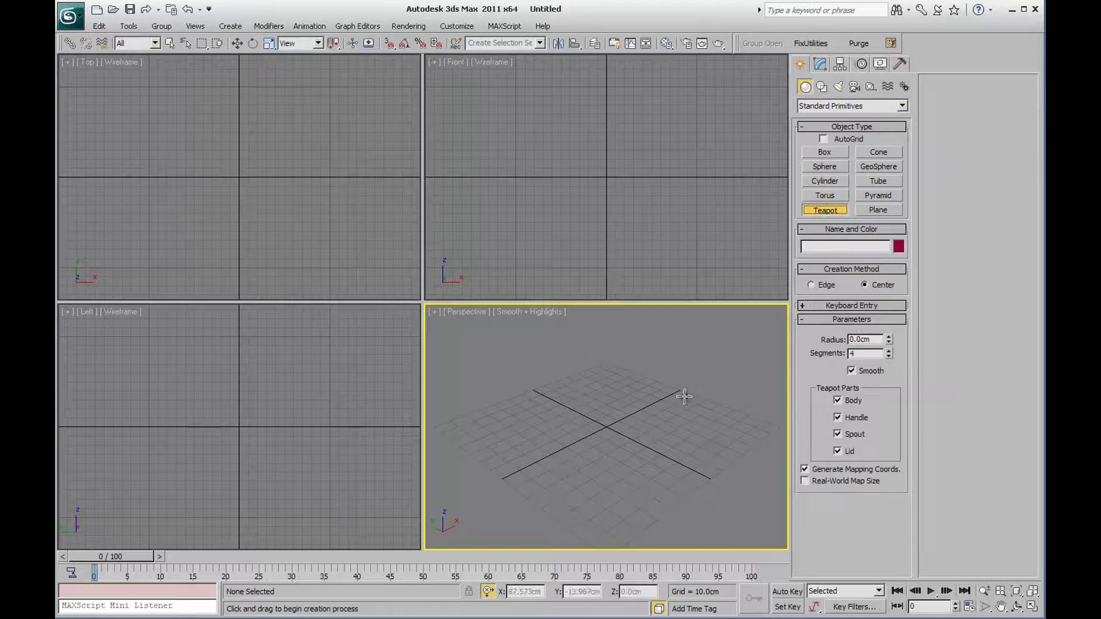
{"action": "left_click_drag", "start_coordinate": [608, 425], "coordinate": [643, 429]}
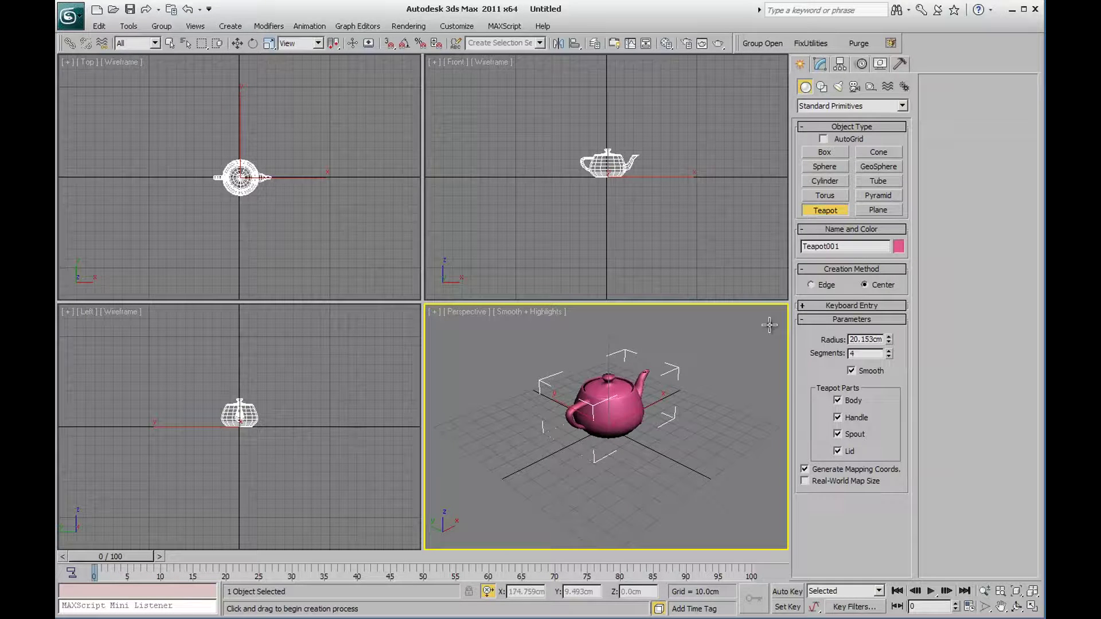
{"action": "left_click", "coordinate": [821, 64]}
{"action": "double_click", "coordinate": [859, 332]}
{"action": "type", "text": "20"}
{"action": "key", "text": "Tab"}
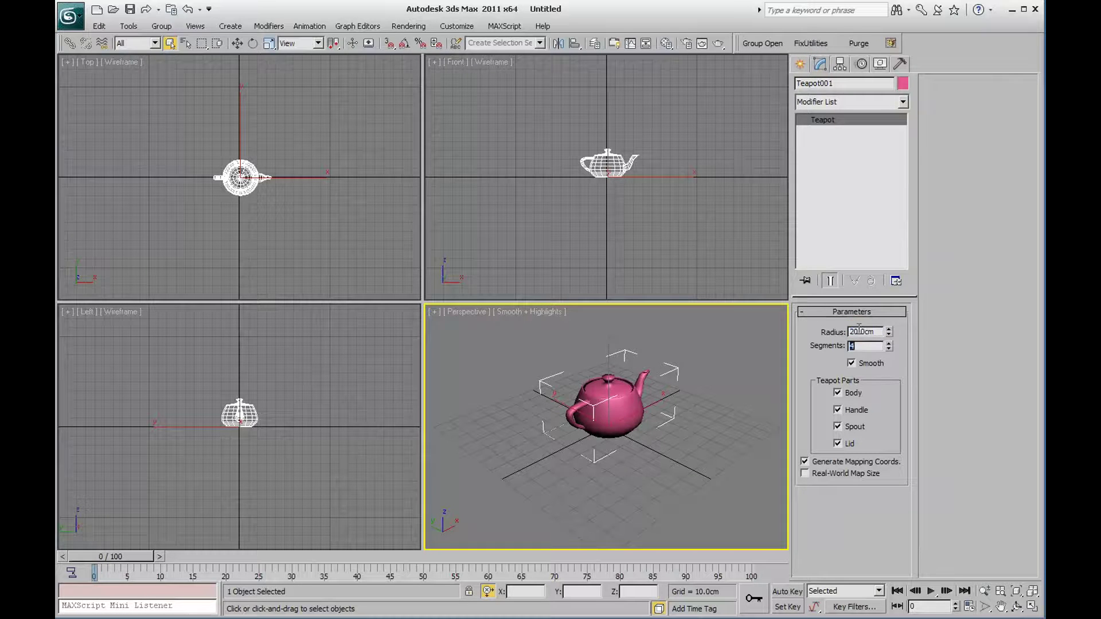
{"action": "type", "text": "8"}
{"action": "key", "text": "Return"}
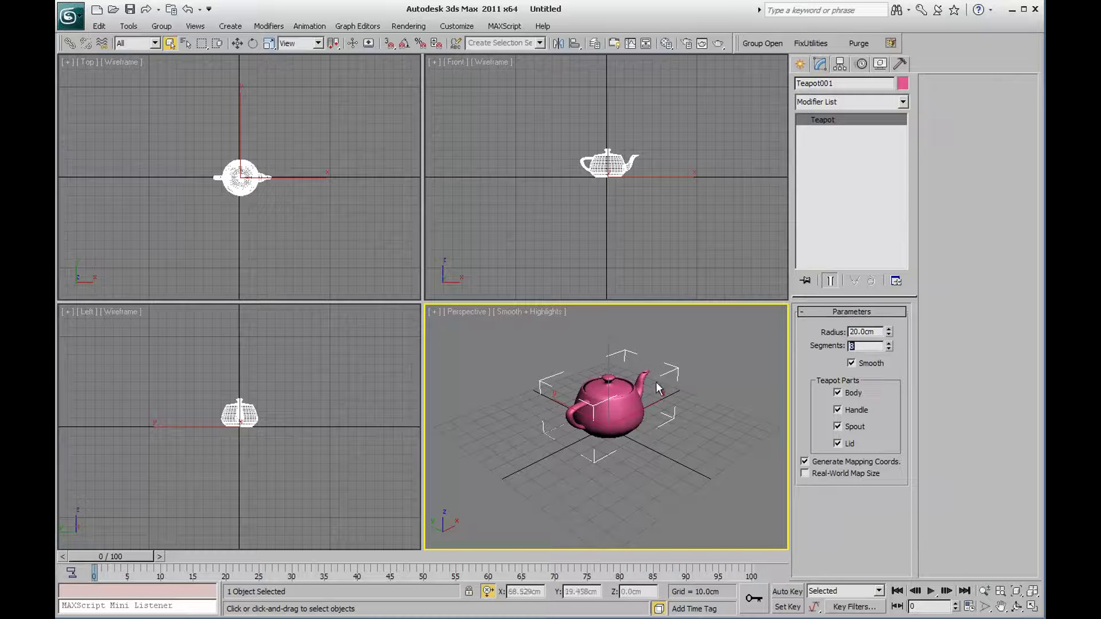
Turn on edged faces and set the teapot to 8 segments
{"action": "key", "text": "F4"}
{"action": "double_click", "coordinate": [868, 346]}
{"action": "type", "text": "4"}
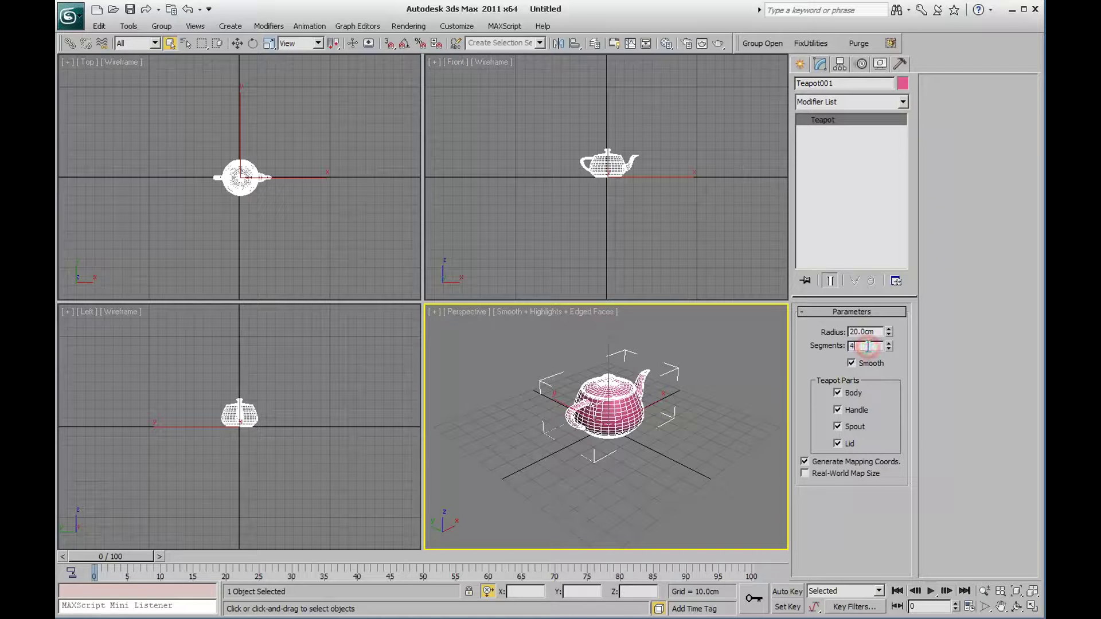
{"action": "key", "text": "Return"}
{"action": "type", "text": "8"}
{"action": "key", "text": "Return"}
{"action": "left_click", "coordinate": [238, 44]}
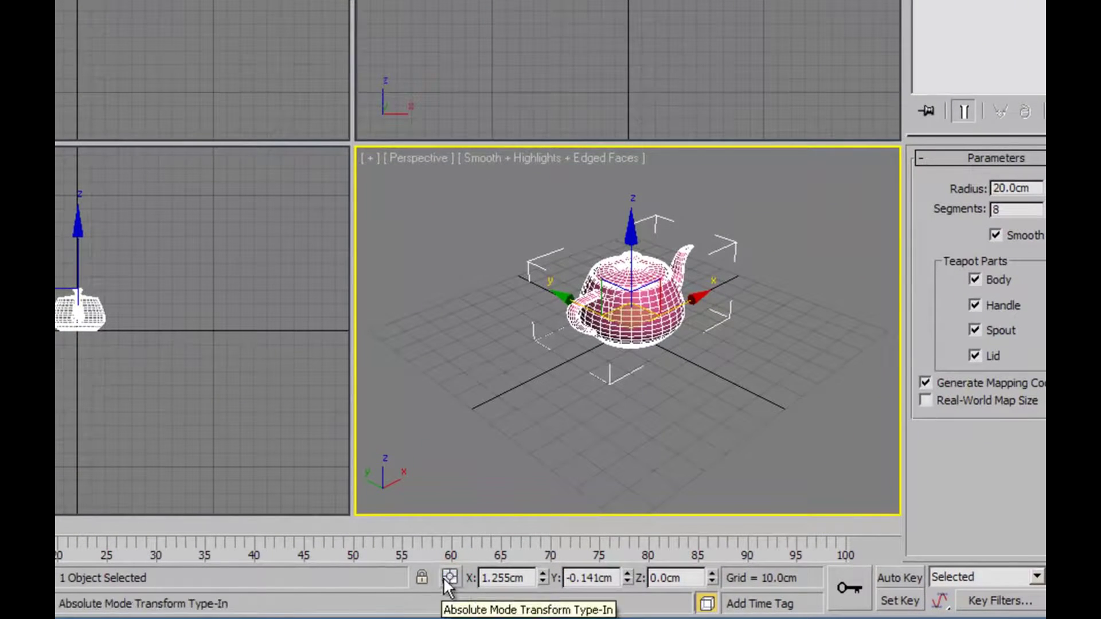
Set the teapot's absolute position to X 0, Y 0 at the world origin
{"action": "left_click", "coordinate": [450, 576]}
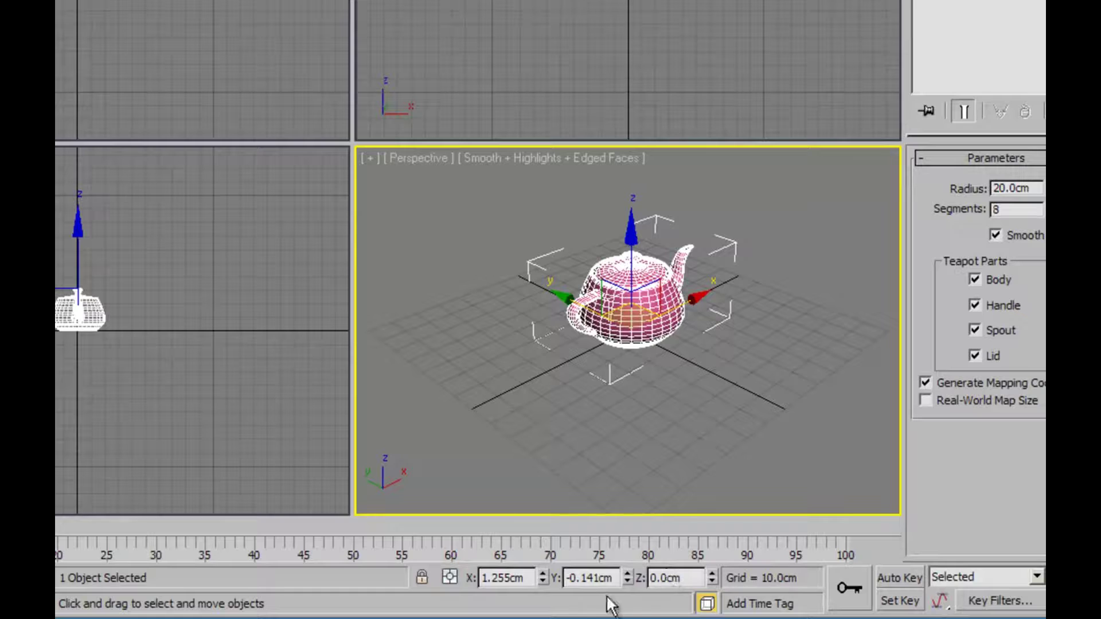
{"action": "double_click", "coordinate": [528, 578]}
{"action": "type", "text": "0"}
{"action": "key", "text": "Return"}
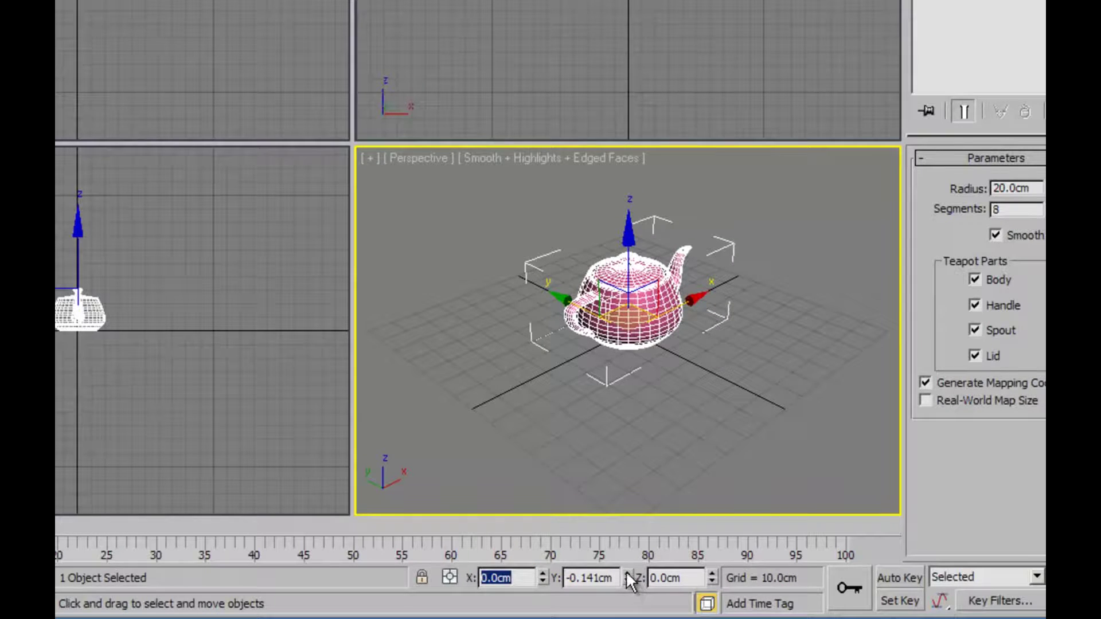
{"action": "right_click", "coordinate": [627, 575]}
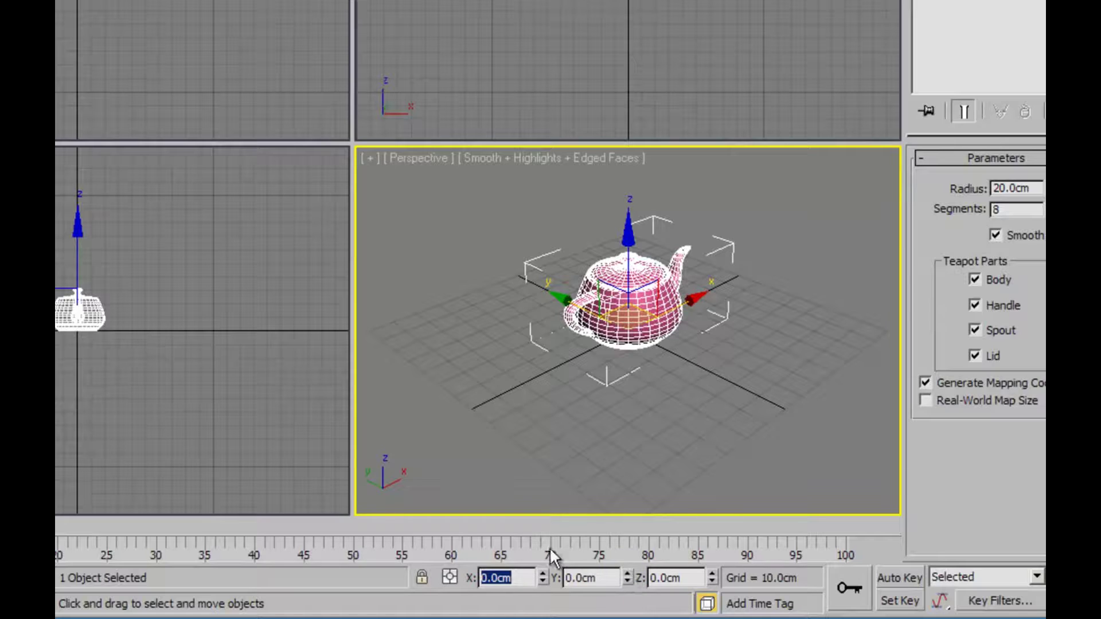
{"action": "double_click", "coordinate": [603, 578]}
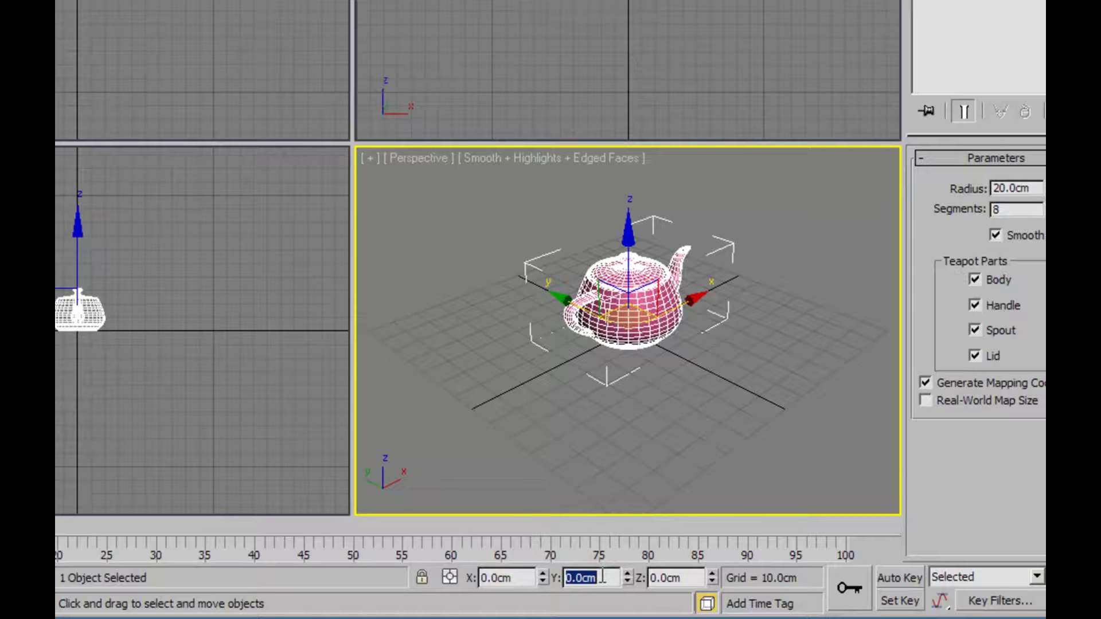
{"action": "double_click", "coordinate": [497, 578]}
{"action": "type", "text": "0"}
{"action": "left_click", "coordinate": [597, 579]}
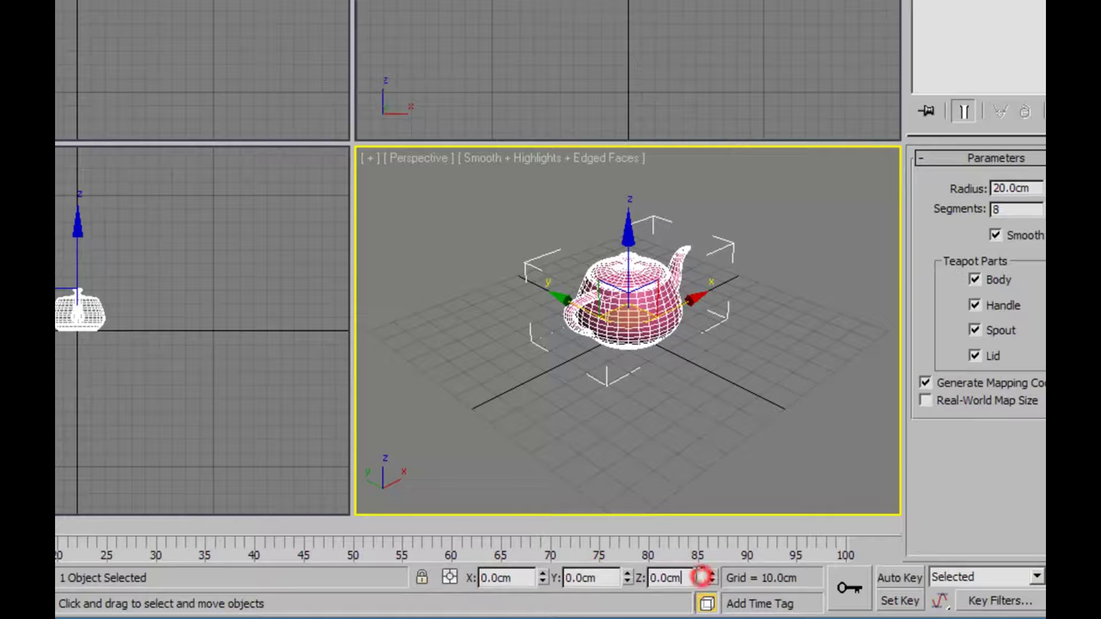
{"action": "double_click", "coordinate": [594, 578]}
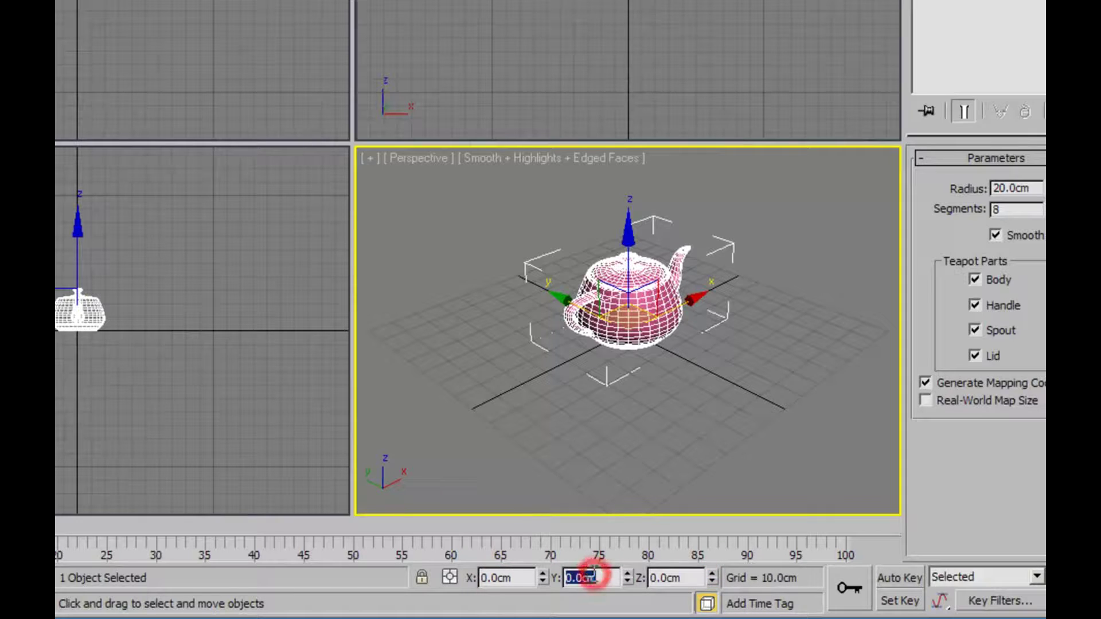
{"action": "type", "text": "0"}
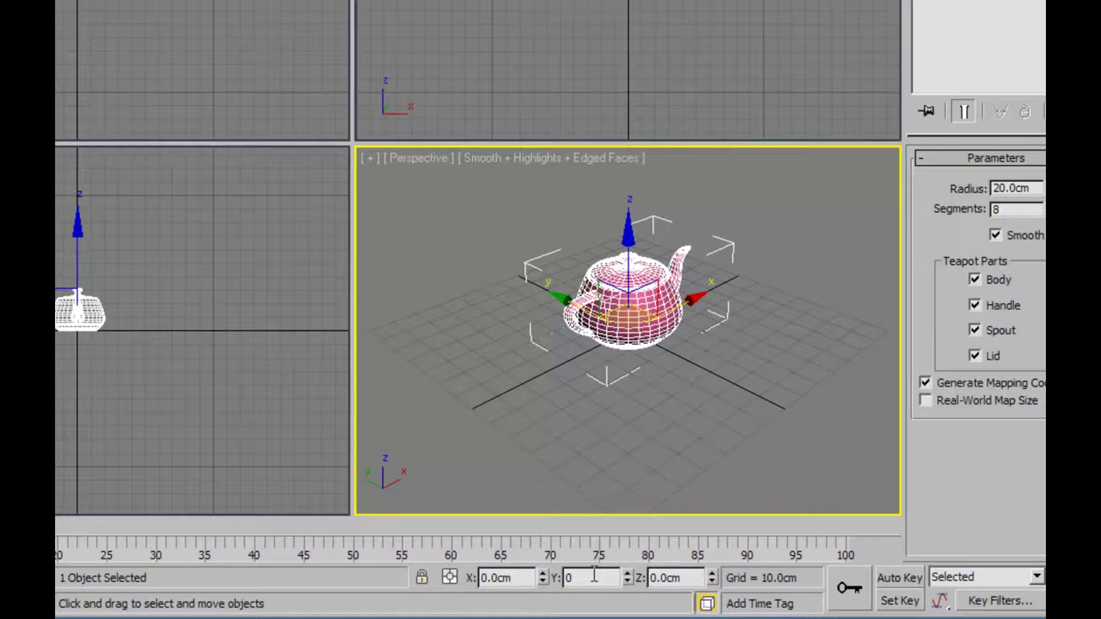
{"action": "key", "text": "Return"}
Reselect the teapot in the Top view and drag out a clone down-left of it
{"action": "left_click", "coordinate": [635, 469]}
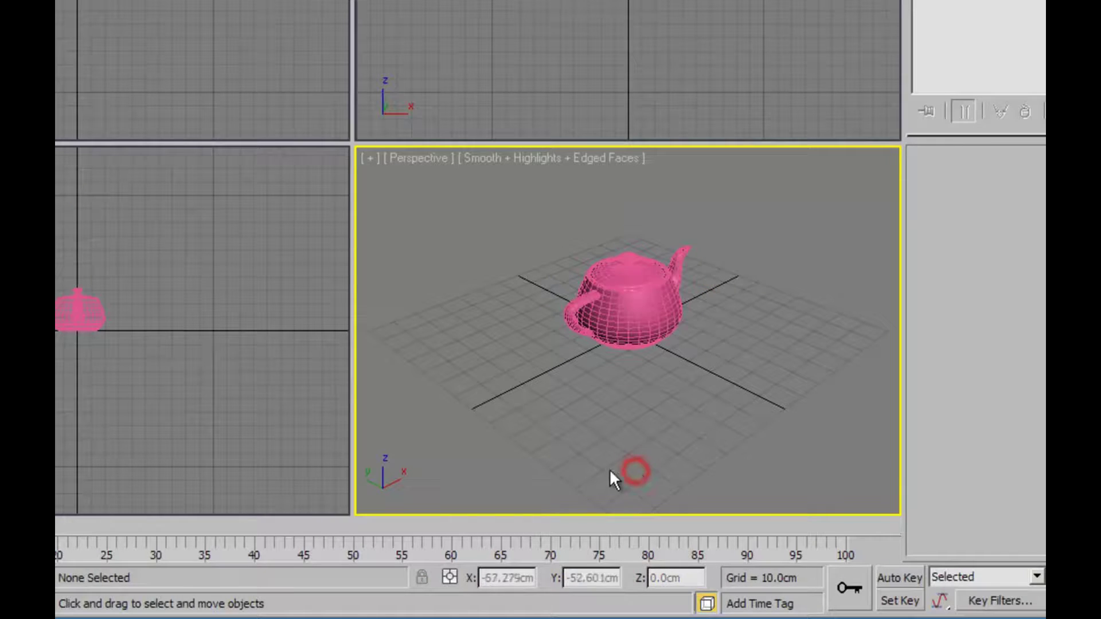
{"action": "left_click", "coordinate": [605, 333]}
{"action": "left_click", "coordinate": [677, 375]}
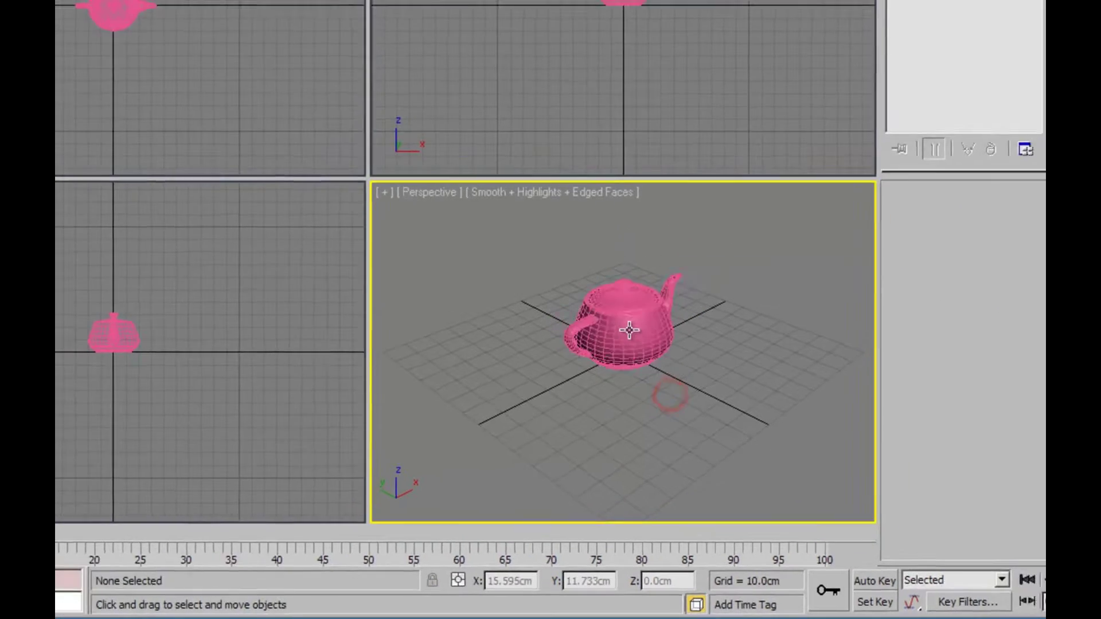
{"action": "left_click", "coordinate": [612, 404]}
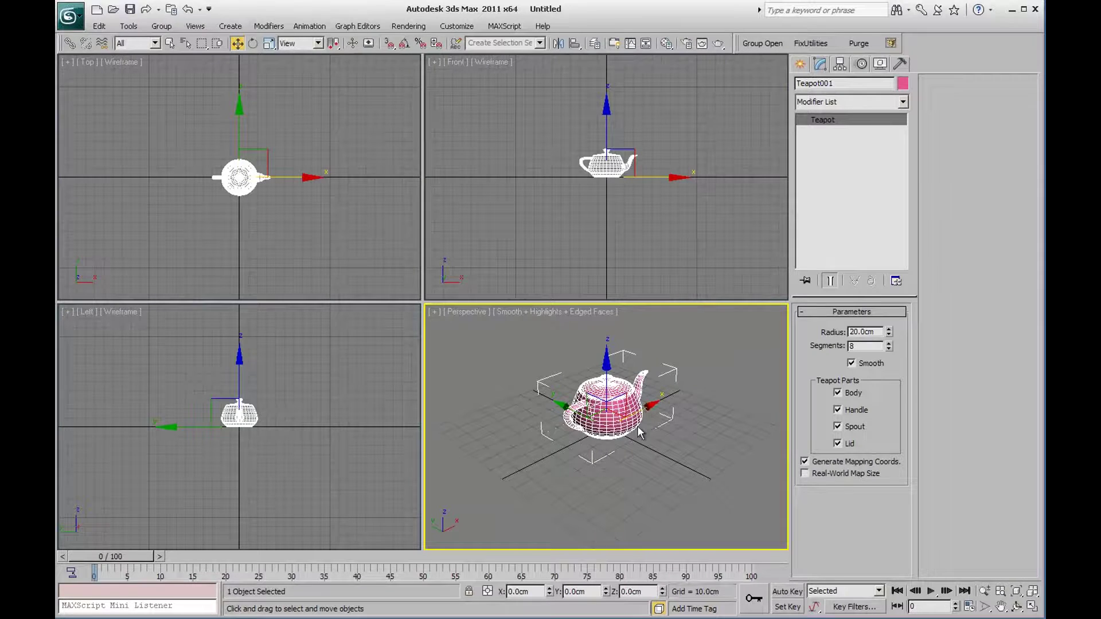
{"action": "right_click", "coordinate": [296, 193]}
{"action": "key", "text": "e"}
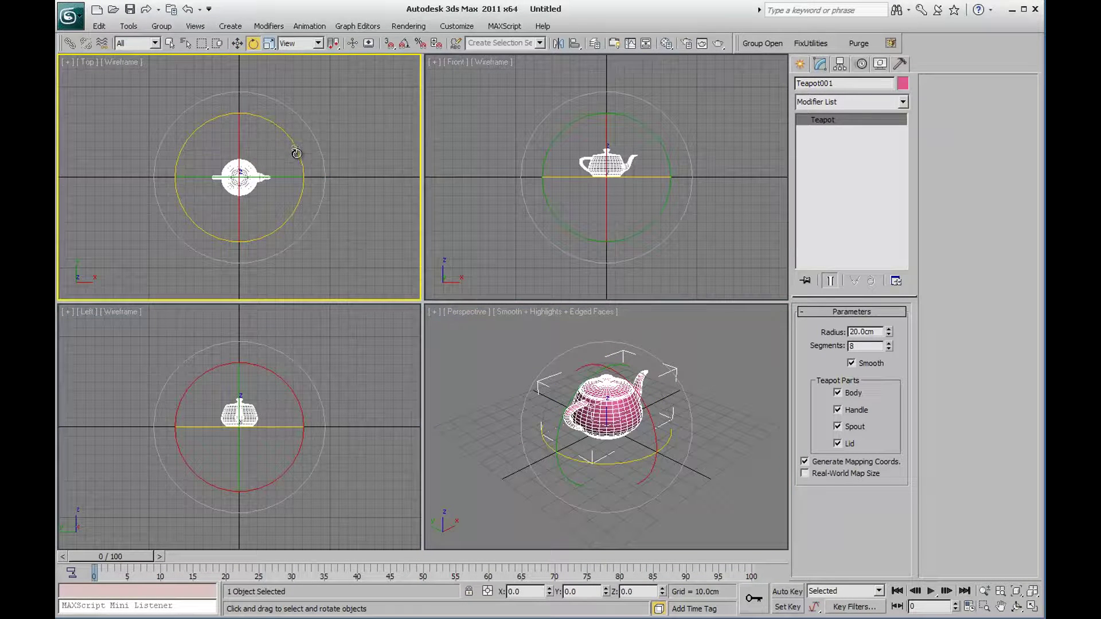
{"action": "left_click", "coordinate": [337, 227]}
{"action": "left_click", "coordinate": [253, 165]}
{"action": "key", "text": "w"}
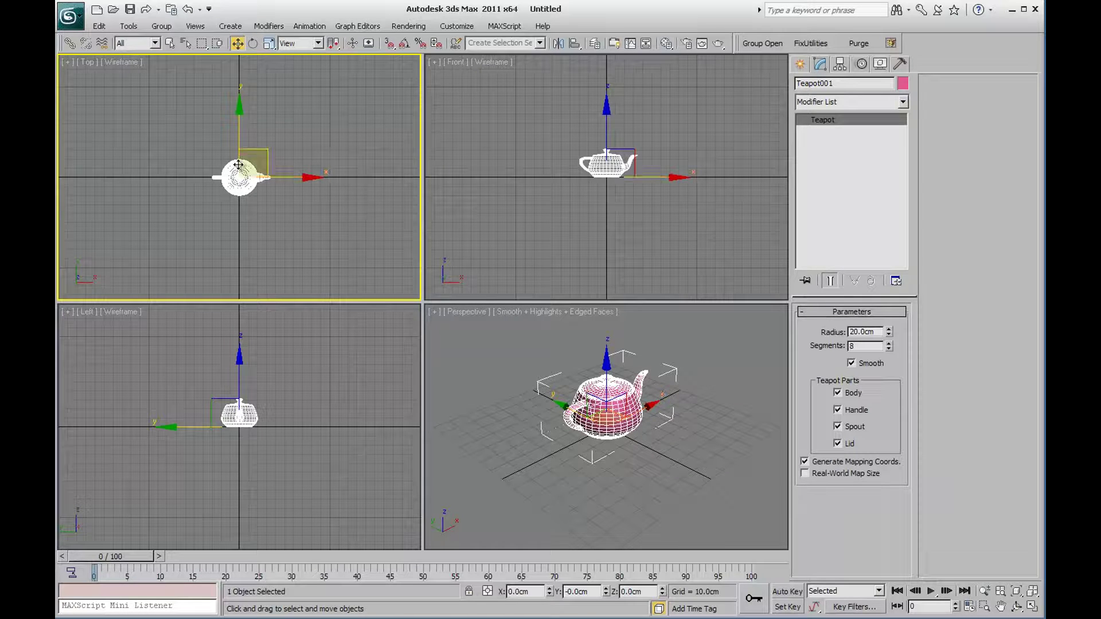
{"action": "left_click_drag", "start_coordinate": [267, 149], "coordinate": [242, 187], "text": "shift"}
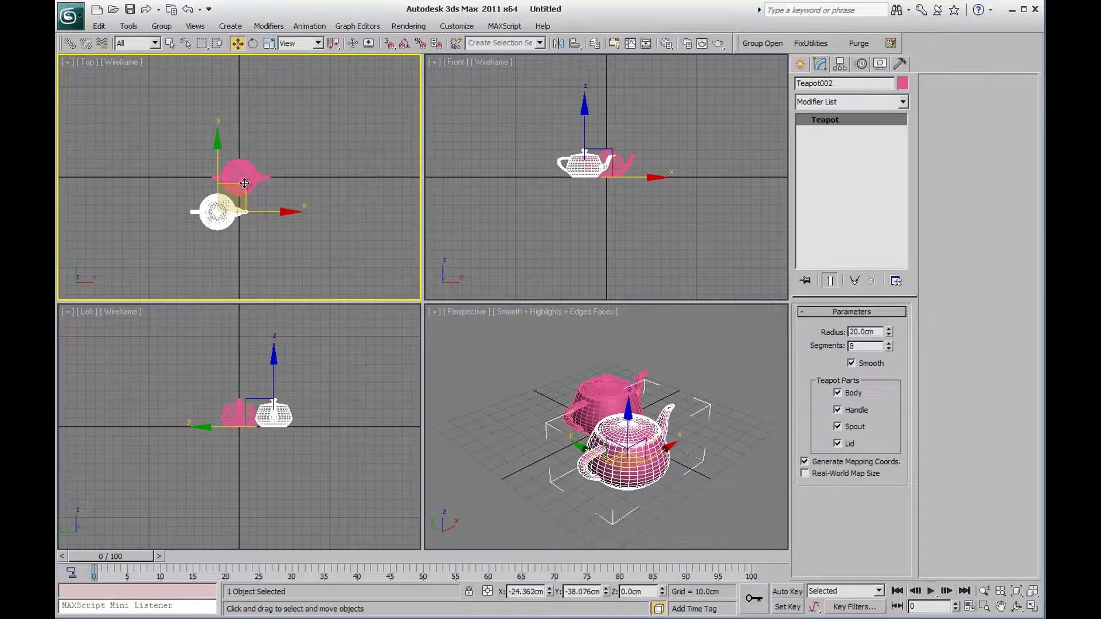
Keep the clone as an independent copy without handle or spout, with a 15 cm radius
{"action": "left_click_drag", "start_coordinate": [242, 186], "coordinate": [245, 183], "text": "shift"}
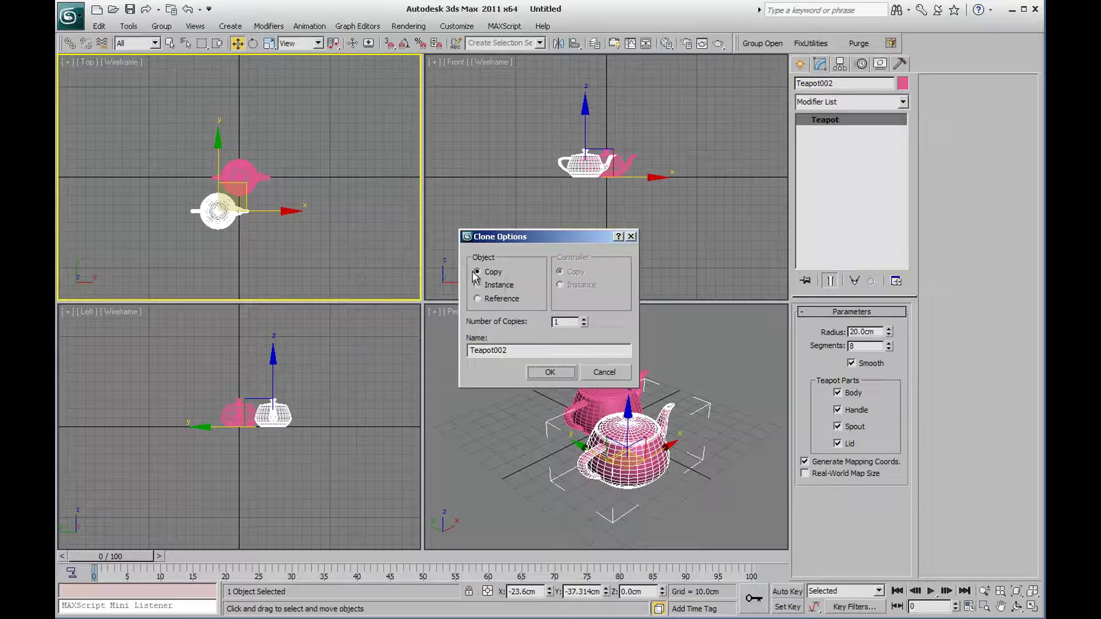
{"action": "left_click", "coordinate": [551, 372]}
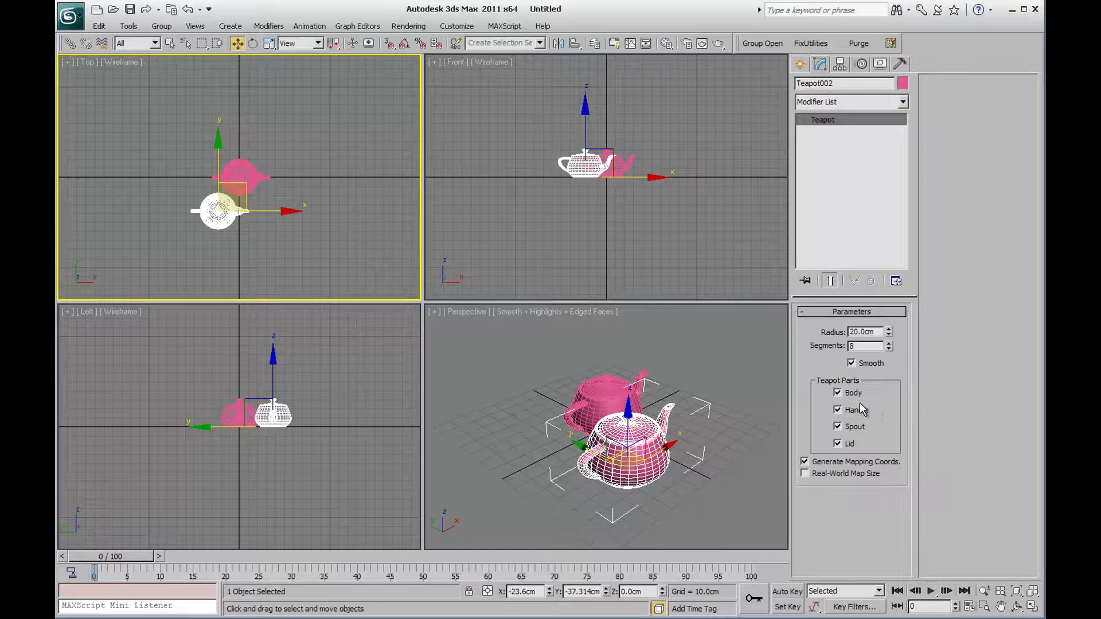
{"action": "left_click", "coordinate": [857, 410]}
{"action": "left_click", "coordinate": [854, 426]}
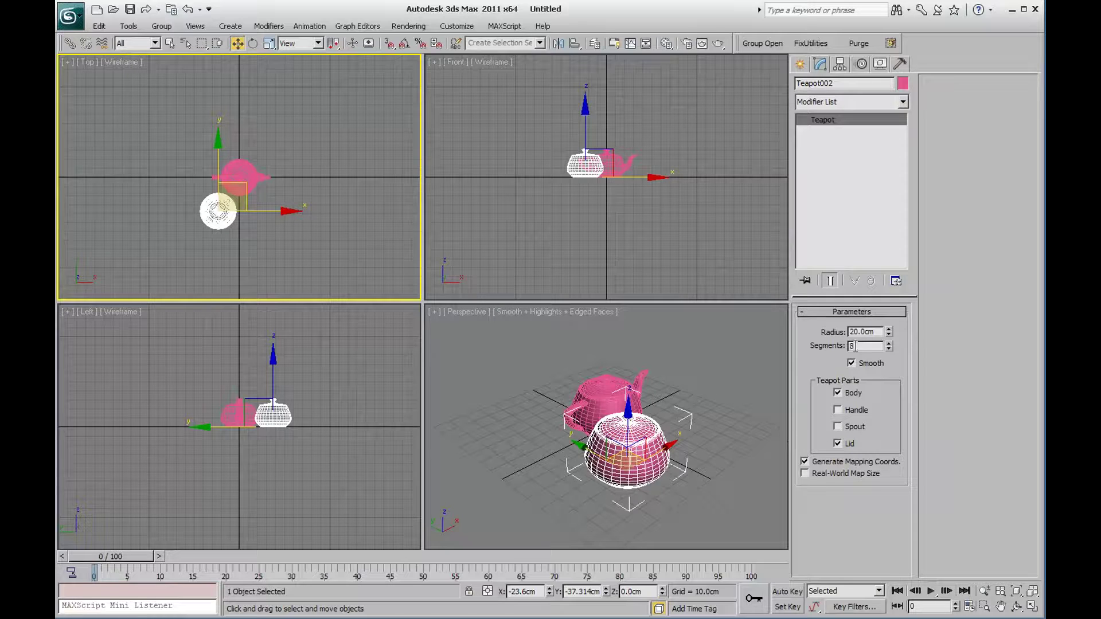
{"action": "double_click", "coordinate": [856, 332]}
{"action": "type", "text": "15"}
{"action": "key", "text": "Return"}
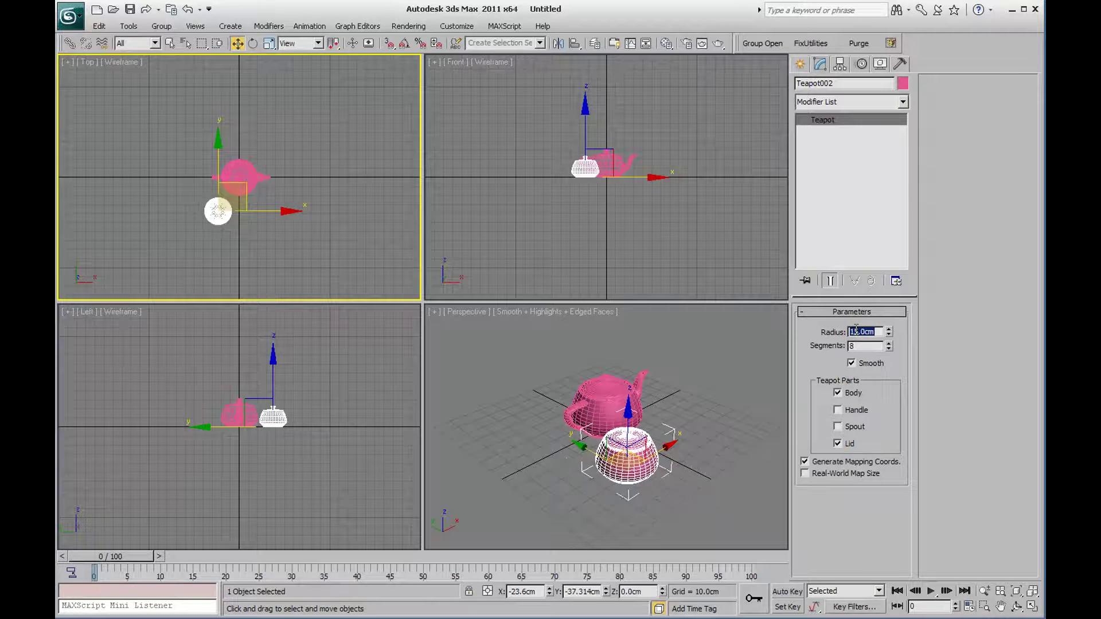
{"action": "left_click", "coordinate": [226, 205]}
Maximize the Top view and zoom in to frame both teapots
{"action": "key", "text": "alt+w"}
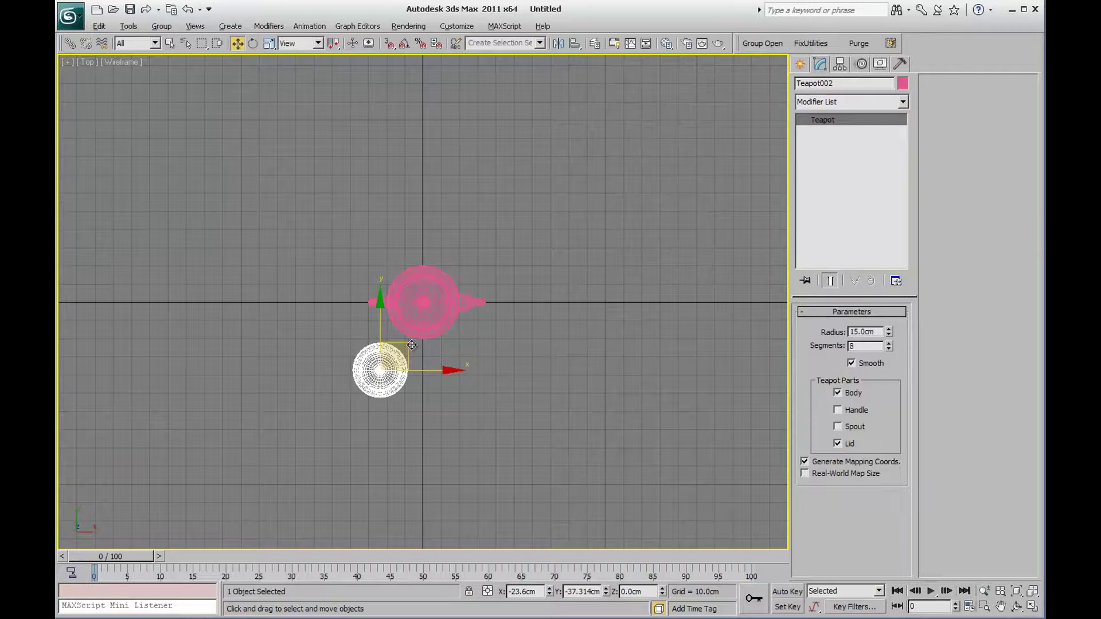
{"action": "left_click_drag", "start_coordinate": [405, 344], "coordinate": [417, 331]}
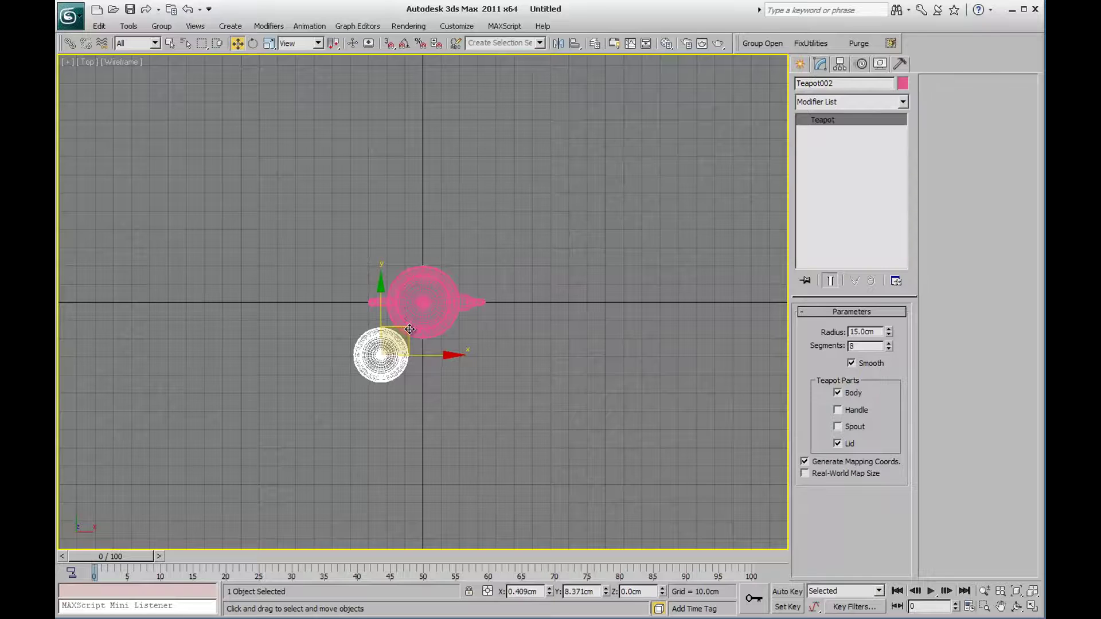
{"action": "scroll", "coordinate": [417, 331], "scroll_direction": "up", "scroll_amount": 3}
{"action": "scroll", "coordinate": [417, 331], "scroll_direction": "up", "scroll_amount": 3}
{"action": "scroll", "coordinate": [416, 332], "scroll_direction": "up", "scroll_amount": 2}
{"action": "middle_click_drag", "start_coordinate": [416, 331], "coordinate": [415, 304]}
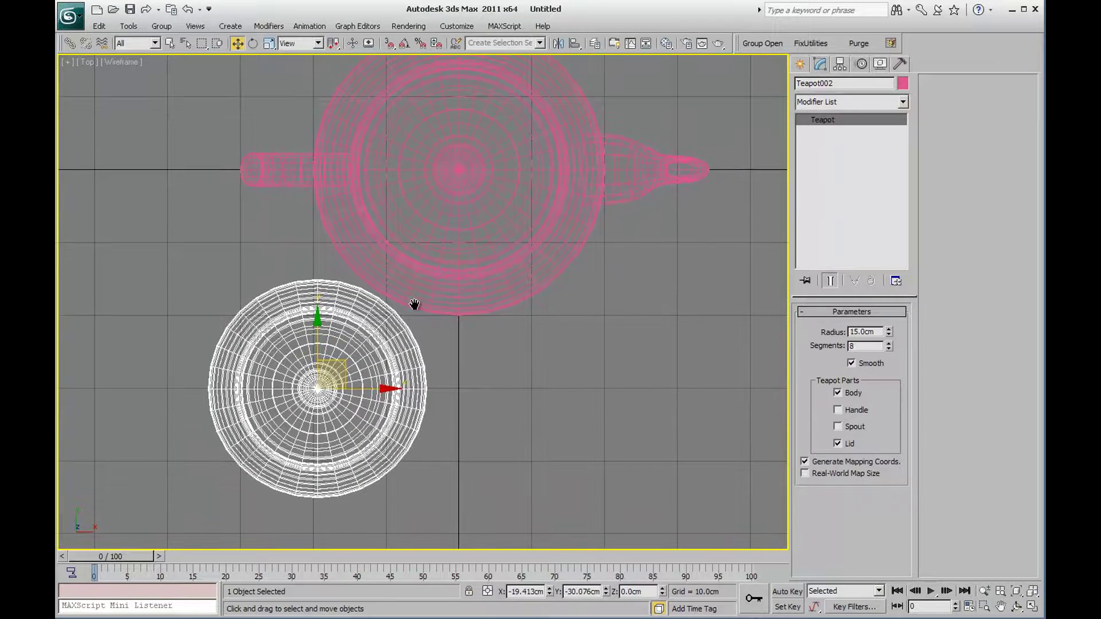
Position the copy at X -20 cm, Y -30 cm and restore the four-view layout
{"action": "double_click", "coordinate": [519, 591]}
{"action": "type", "text": "-20"}
{"action": "key", "text": "Return"}
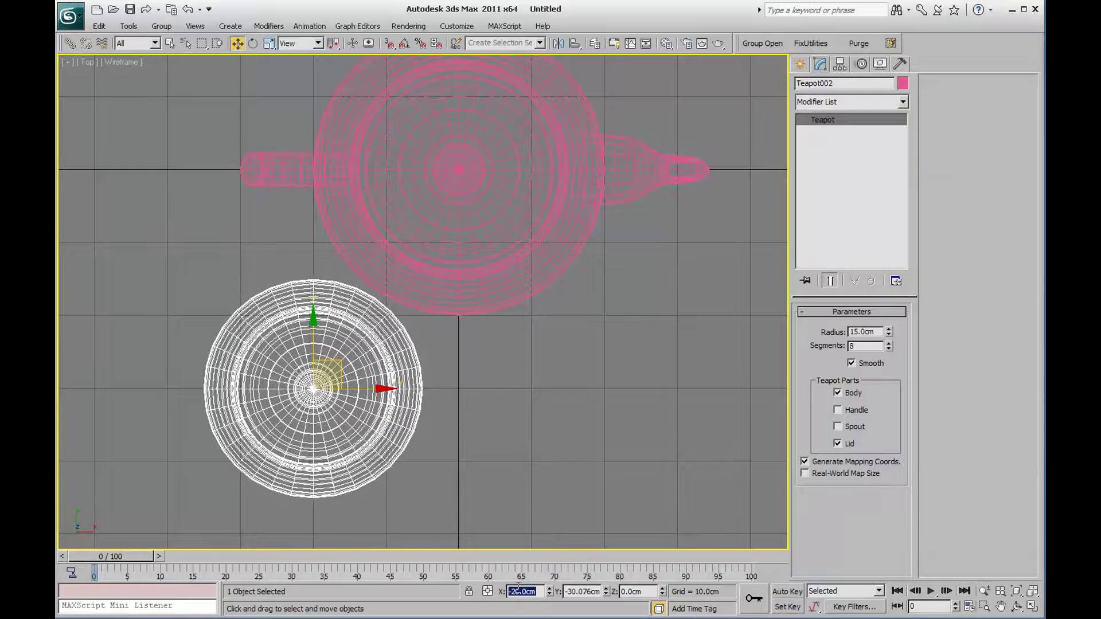
{"action": "double_click", "coordinate": [577, 591]}
{"action": "type", "text": "-30"}
{"action": "key", "text": "Return"}
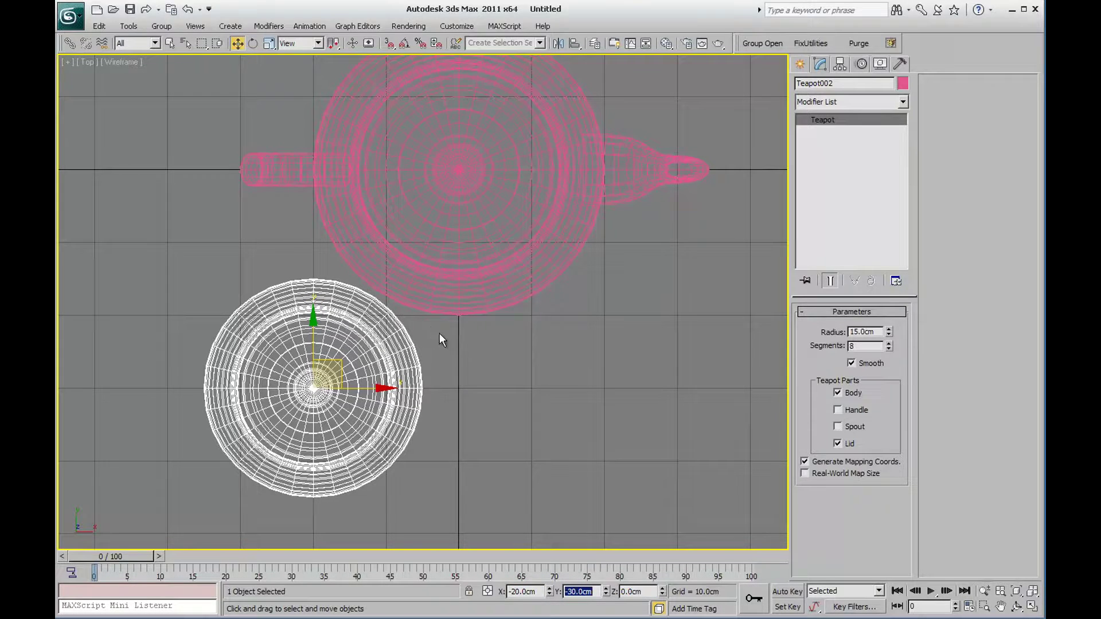
{"action": "left_click", "coordinate": [437, 335]}
{"action": "scroll", "coordinate": [482, 369], "scroll_direction": "down", "scroll_amount": 1}
{"action": "key", "text": "alt+w"}
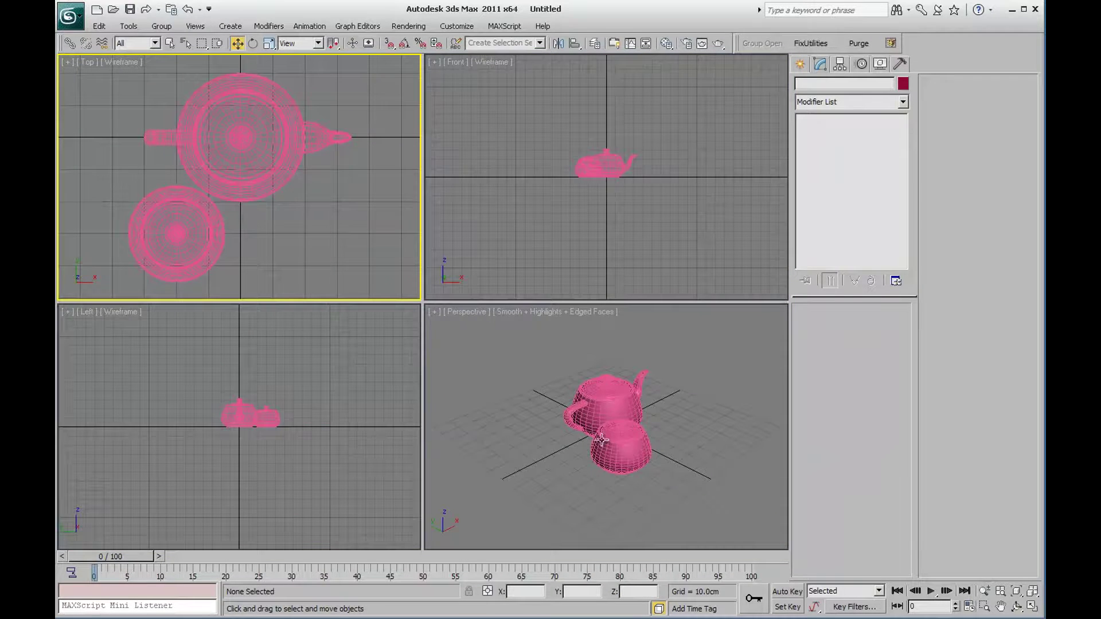
Maximize the side view and activate the Rectangle spline tool from Create > Shapes
{"action": "right_click", "coordinate": [606, 435]}
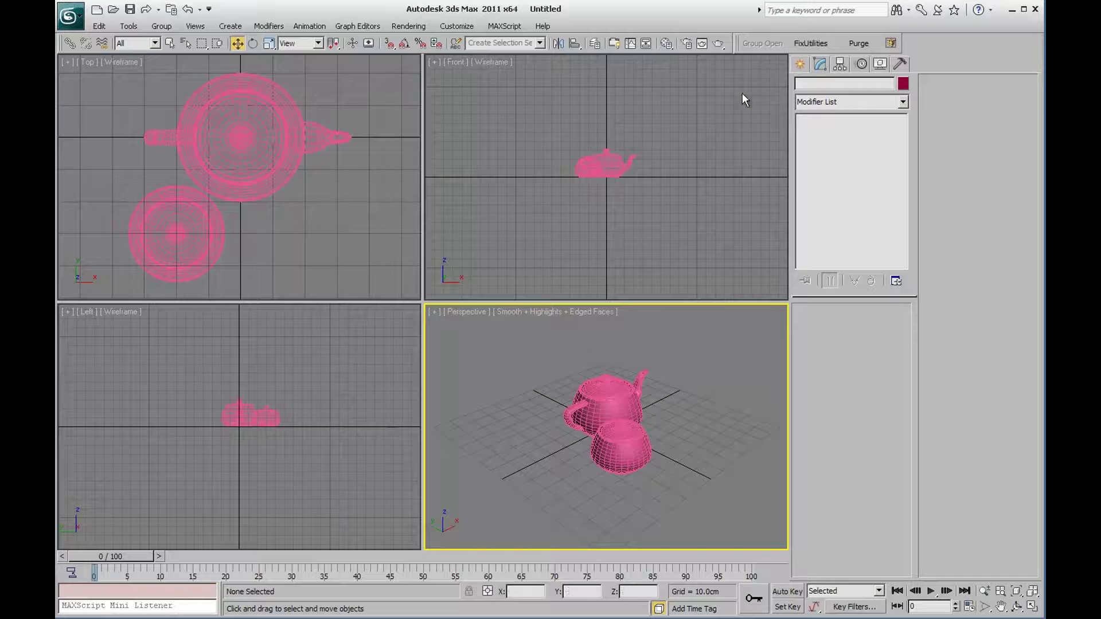
{"action": "left_click", "coordinate": [801, 65]}
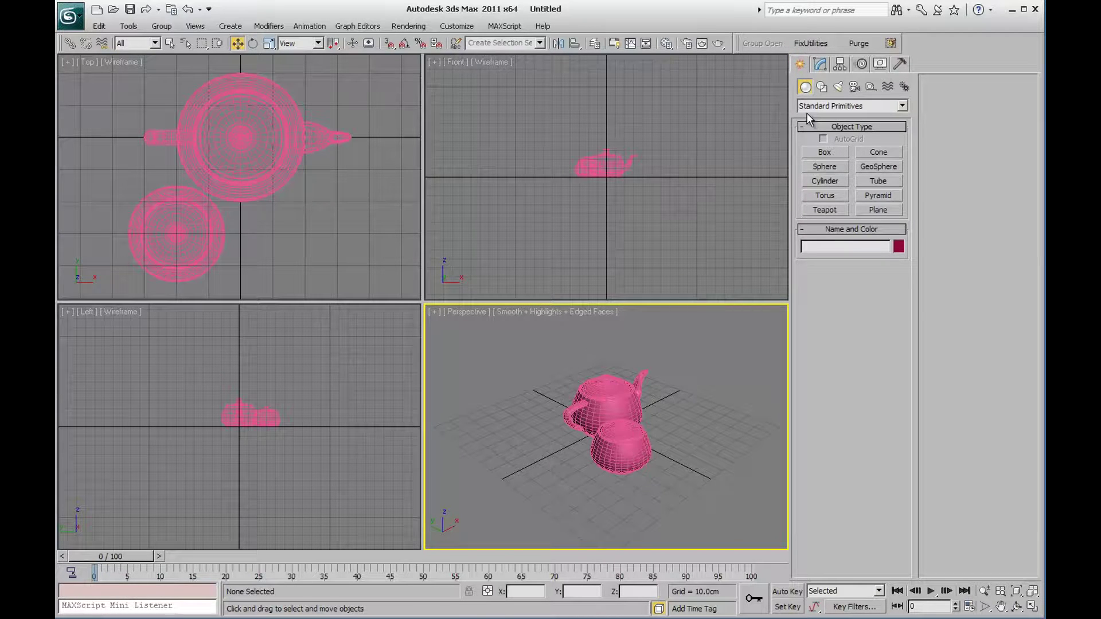
{"action": "left_click", "coordinate": [822, 87]}
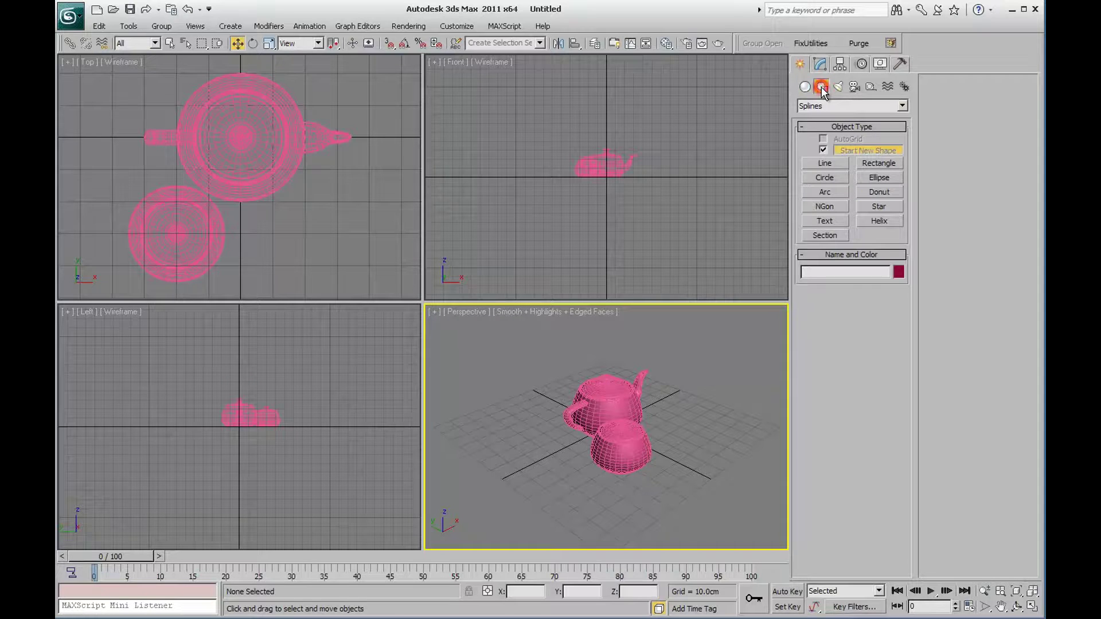
{"action": "middle_click_drag", "start_coordinate": [217, 348], "coordinate": [217, 416]}
{"action": "key", "text": "alt+w"}
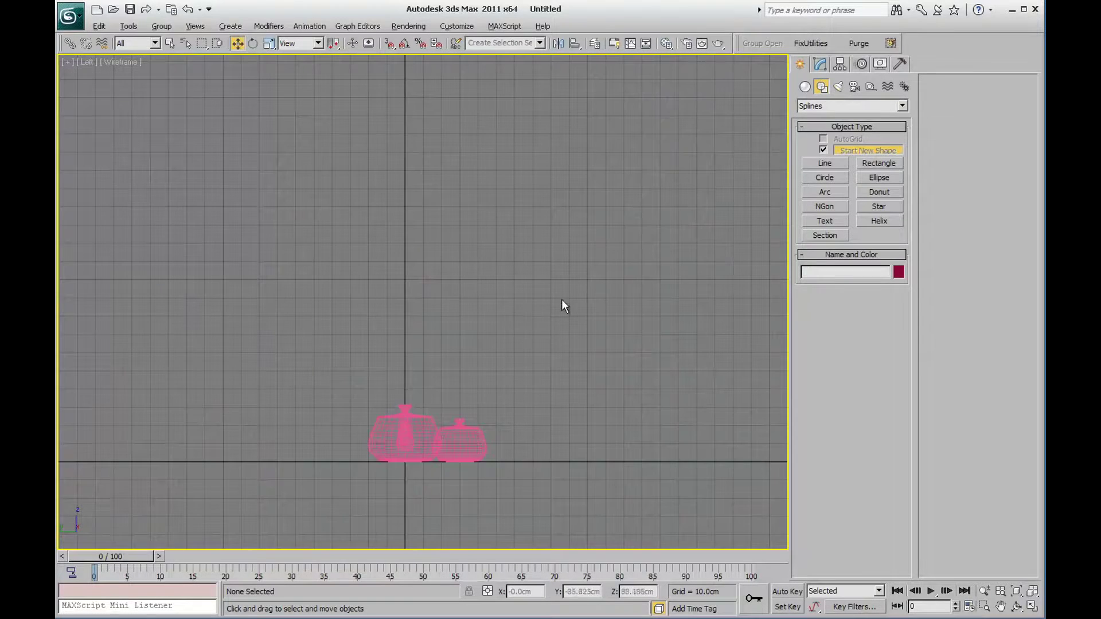
{"action": "left_click", "coordinate": [880, 163]}
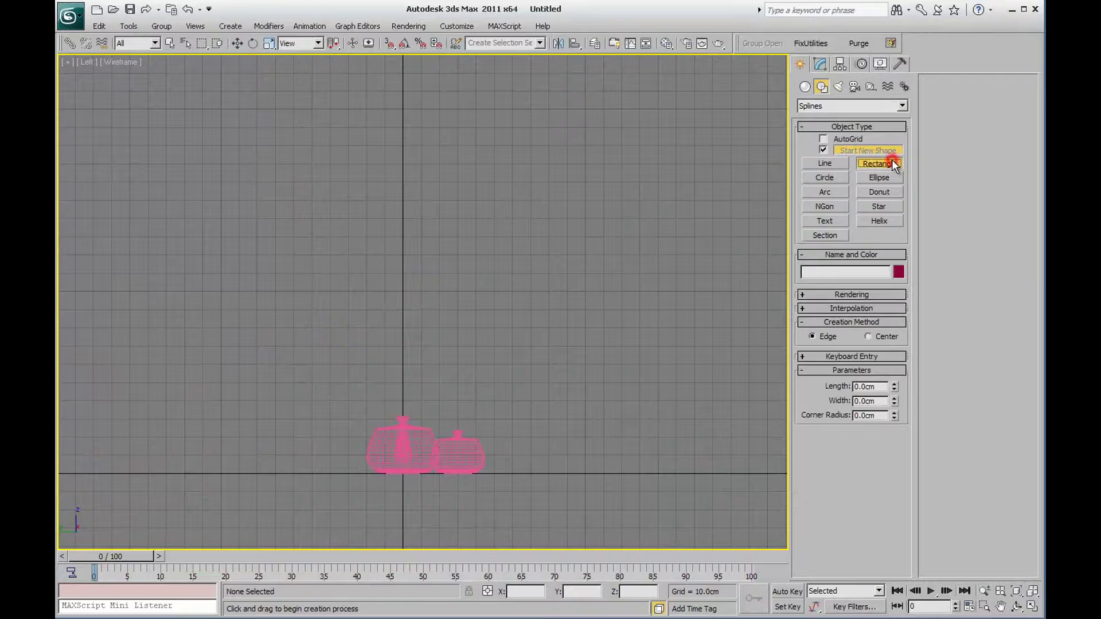
{"action": "scroll", "coordinate": [631, 258], "scroll_direction": "down", "scroll_amount": 2}
{"action": "middle_click_drag", "start_coordinate": [624, 263], "coordinate": [584, 277]}
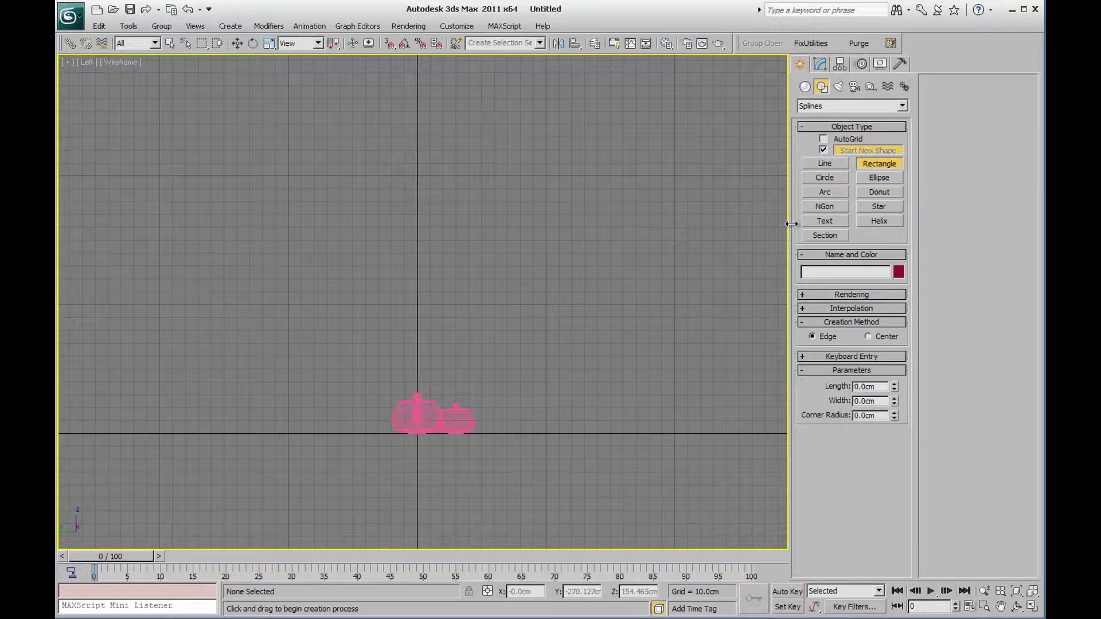
Enable 2.5D snapping with only Grid Points and Vertex as snap targets
{"action": "left_click", "coordinate": [388, 44]}
{"action": "left_click_drag", "start_coordinate": [389, 77], "coordinate": [389, 74]}
{"action": "right_click", "coordinate": [391, 42]}
{"action": "left_click", "coordinate": [390, 43]}
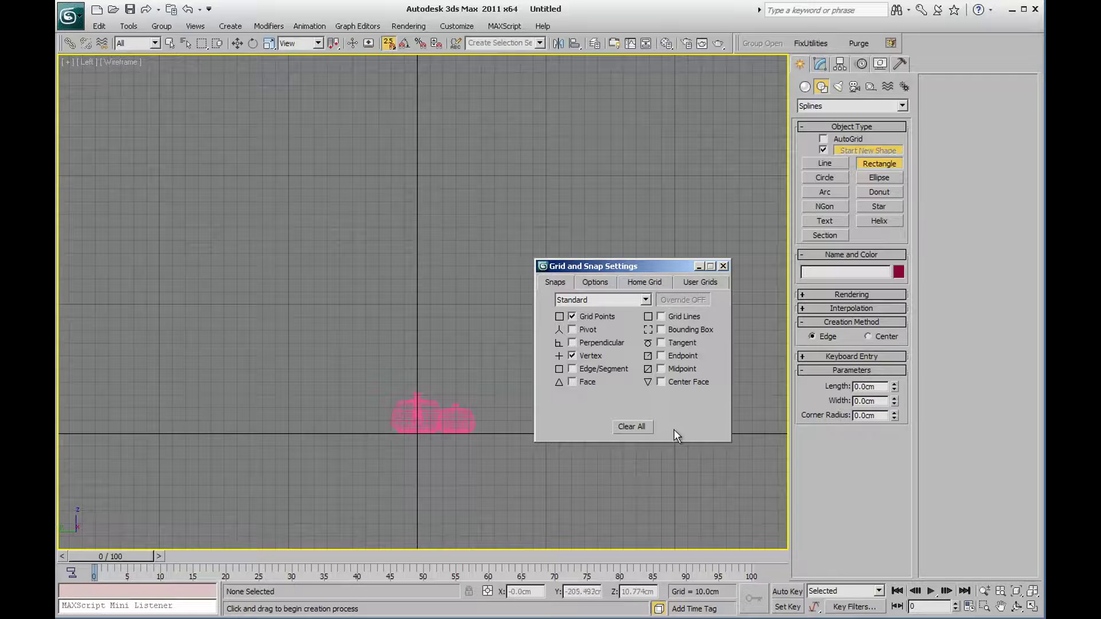
{"action": "left_click", "coordinate": [633, 427]}
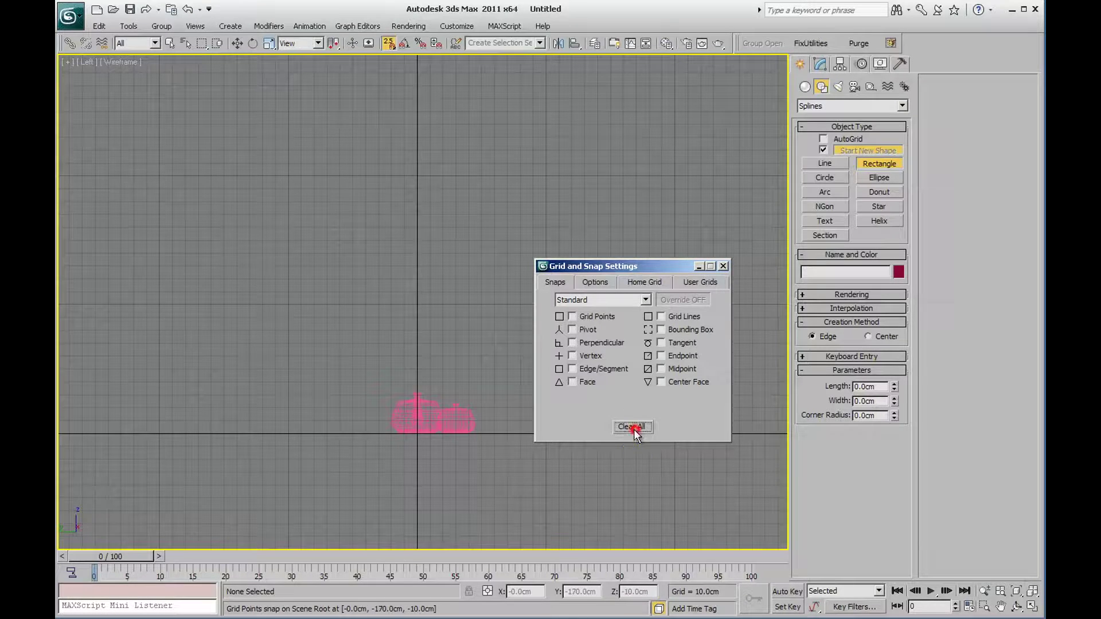
{"action": "left_click", "coordinate": [584, 316]}
{"action": "left_click", "coordinate": [584, 356]}
{"action": "left_click", "coordinate": [724, 266]}
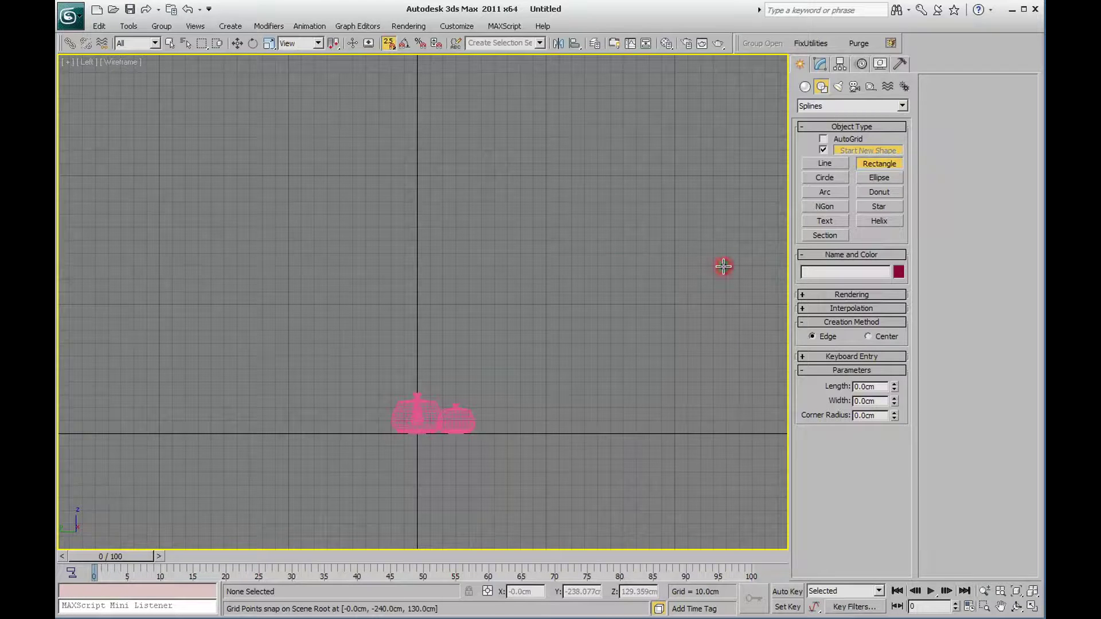
Draw a 200 by 300 cm rectangle up from the teapots' base and hide the grid
{"action": "mouse_move", "coordinate": [671, 265]}
{"action": "middle_mouse_down"}
{"action": "mouse_move", "coordinate": [644, 218]}
{"action": "mouse_move", "coordinate": [701, 234]}
{"action": "mouse_move", "coordinate": [697, 244]}
{"action": "middle_mouse_up"}
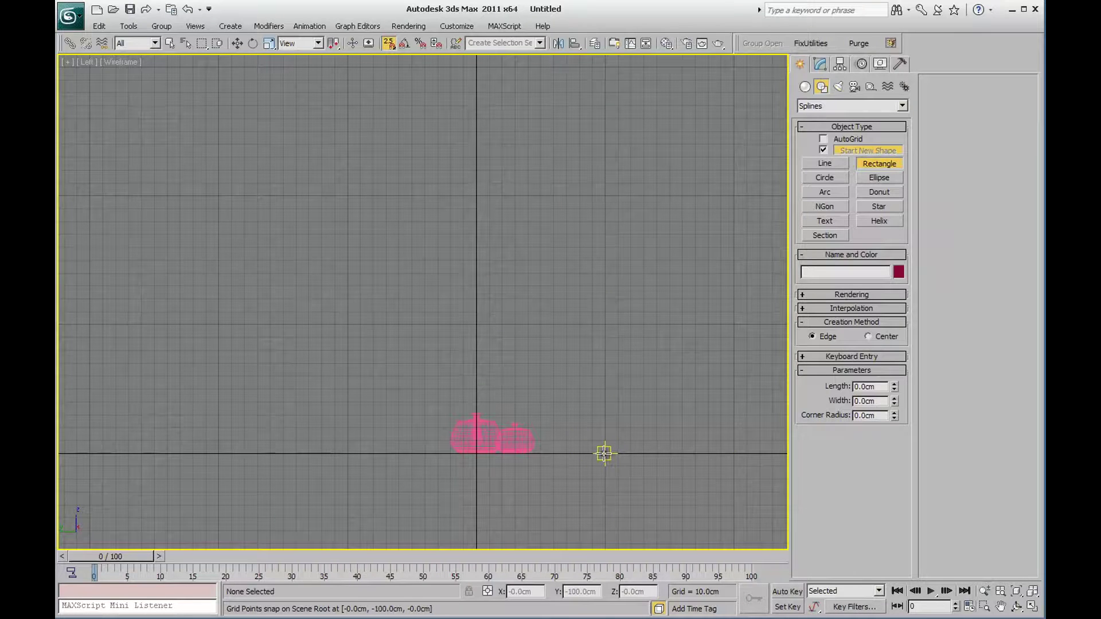
{"action": "mouse_move", "coordinate": [605, 454]}
{"action": "left_mouse_down"}
{"action": "mouse_move", "coordinate": [349, 195]}
{"action": "mouse_move", "coordinate": [217, 194]}
{"action": "left_mouse_up"}
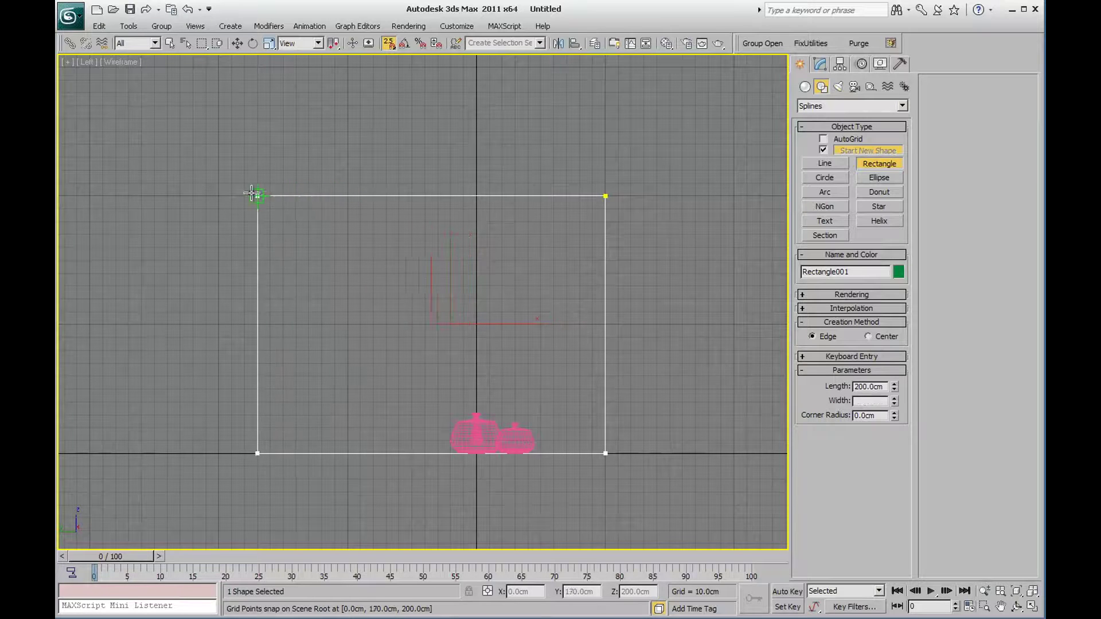
{"action": "left_click_drag", "start_coordinate": [216, 194], "coordinate": [217, 194]}
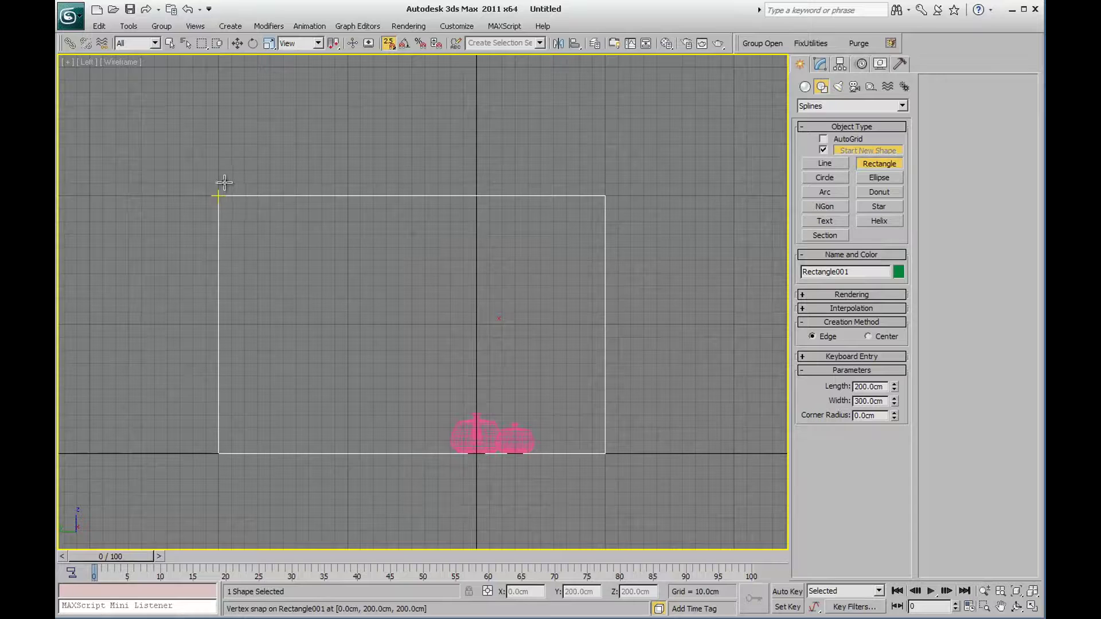
{"action": "middle_click_drag", "start_coordinate": [415, 299], "coordinate": [400, 282]}
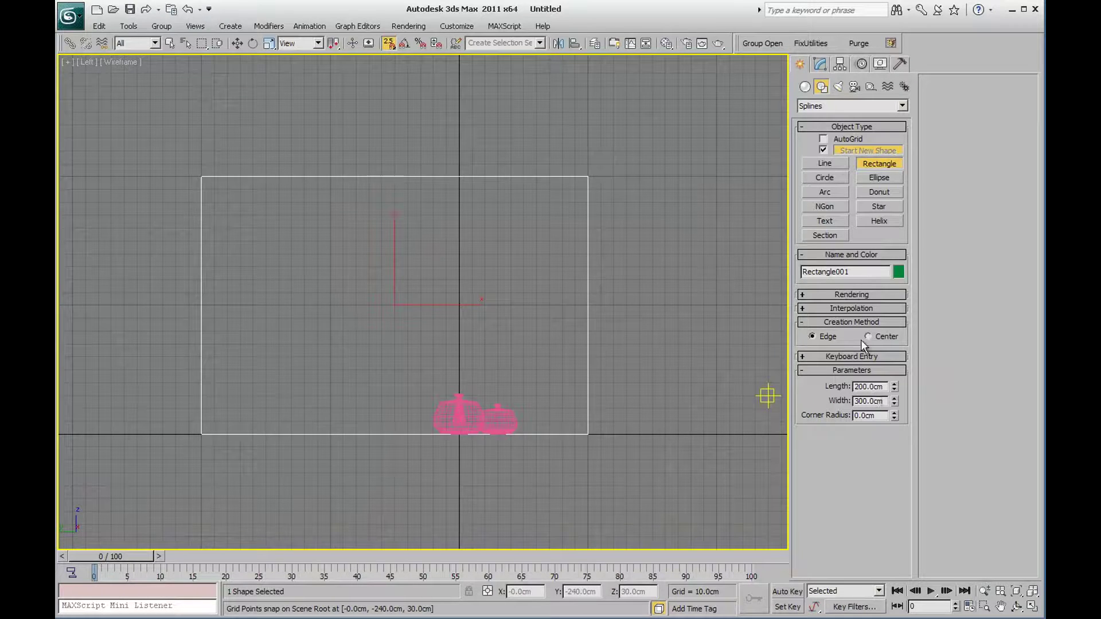
{"action": "left_click", "coordinate": [820, 64]}
{"action": "key", "text": "shift+s"}
{"action": "key", "text": "shift+f"}
{"action": "key", "text": "g"}
{"action": "middle_click_drag", "start_coordinate": [625, 319], "coordinate": [646, 339]}
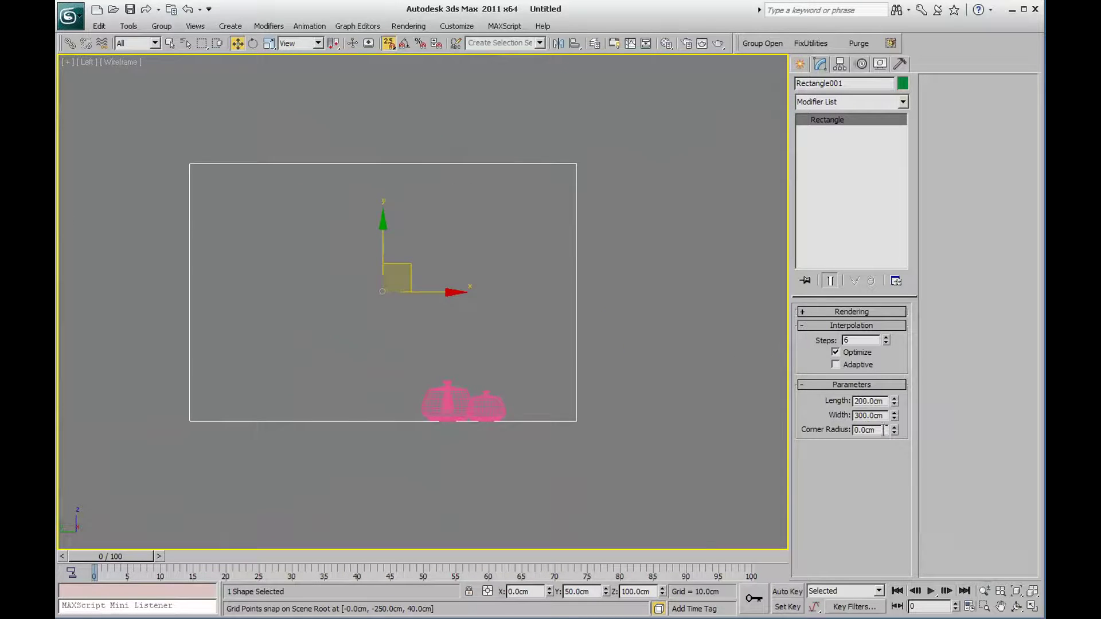
Give Rectangle001 a 50 cm corner radius
{"action": "left_click_drag", "start_coordinate": [894, 433], "coordinate": [894, 422]}
{"action": "left_click_drag", "start_coordinate": [894, 431], "coordinate": [886, 86]}
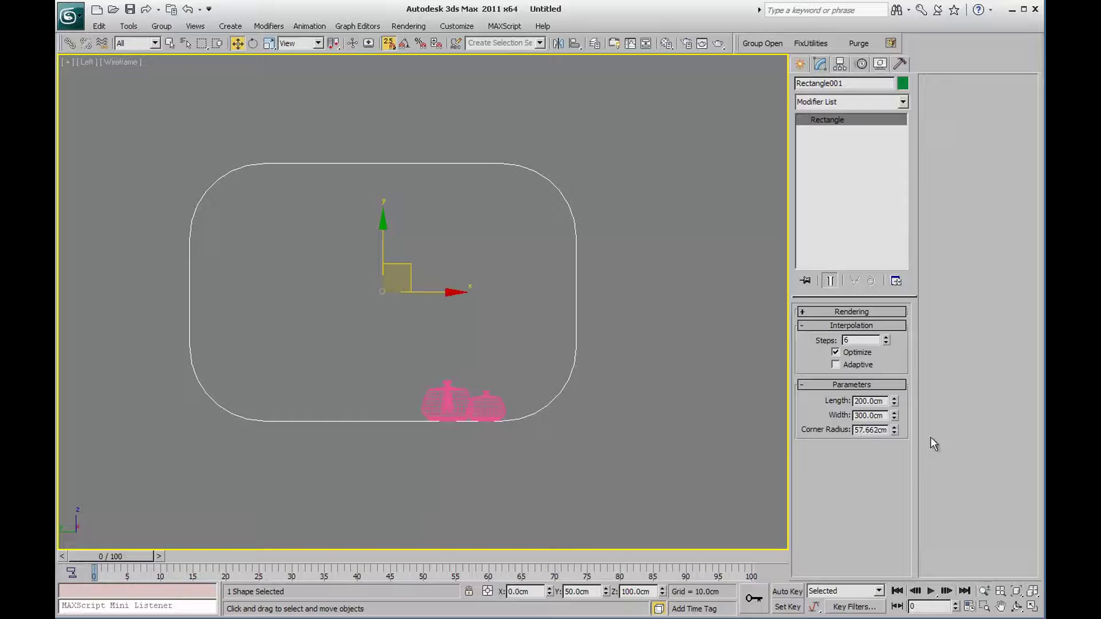
{"action": "left_click_drag", "start_coordinate": [895, 432], "coordinate": [893, 446]}
{"action": "double_click", "coordinate": [867, 429]}
{"action": "type", "text": "50"}
{"action": "key", "text": "Return"}
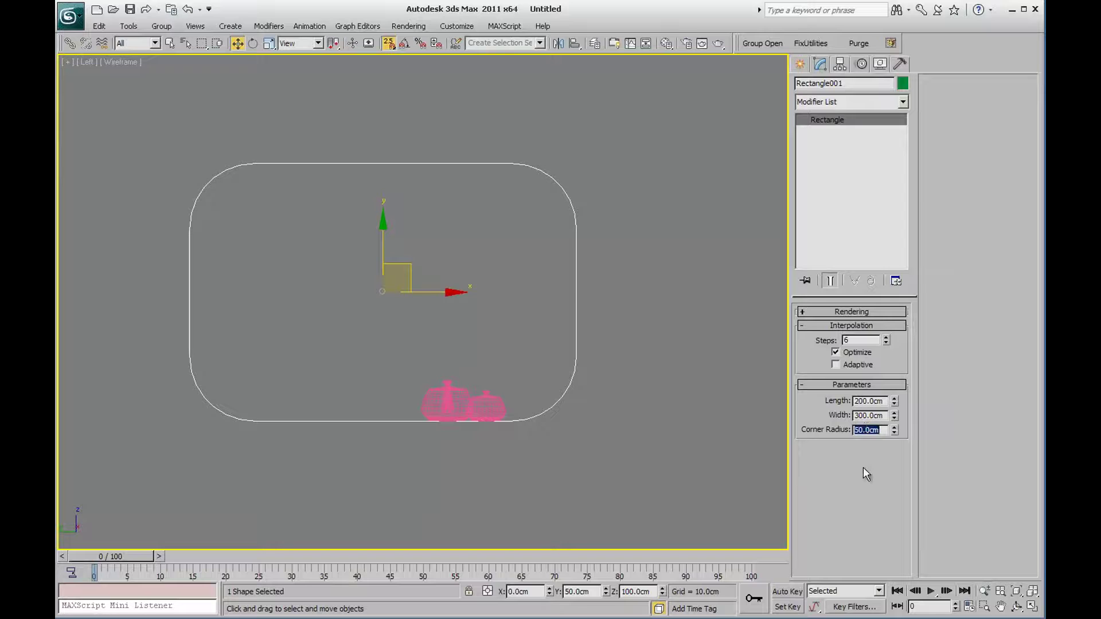
{"action": "middle_click_drag", "start_coordinate": [529, 424], "coordinate": [536, 435]}
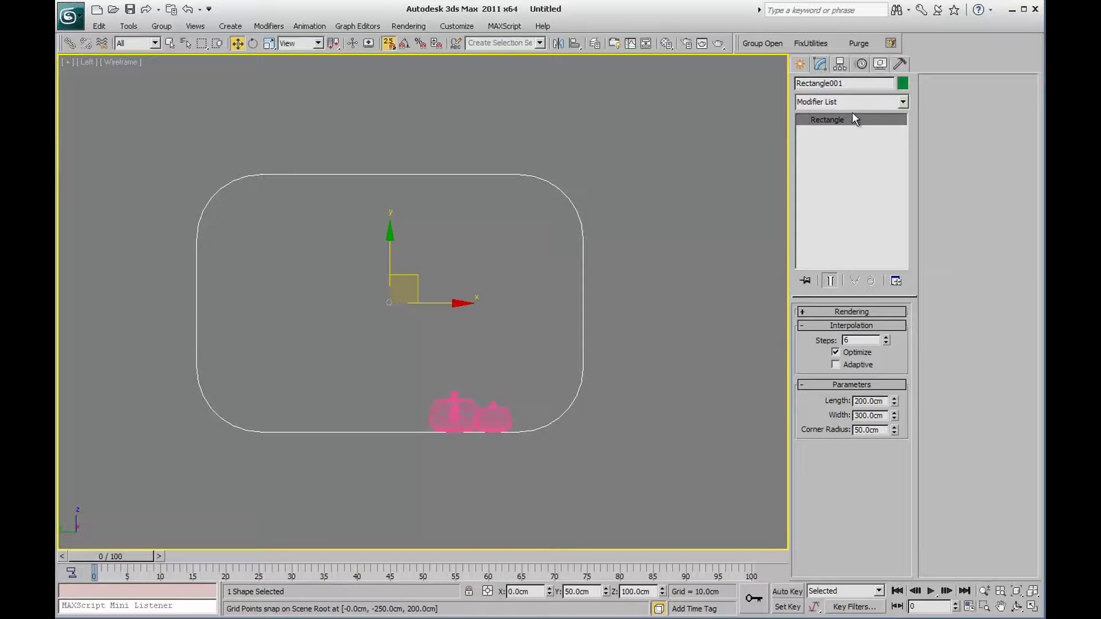
Apply Edit Spline to the rectangle and select its right-hand segments at Segment level
{"action": "left_click", "coordinate": [868, 102]}
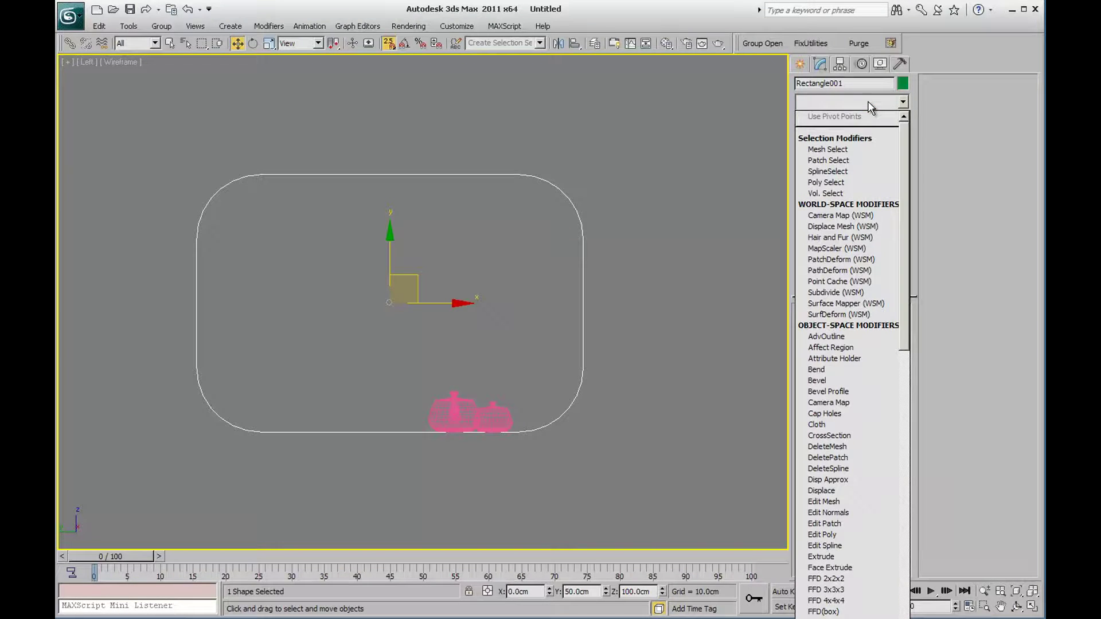
{"action": "key", "text": "e"}
{"action": "key", "text": "Down"}
{"action": "key", "text": "Down"}
{"action": "key", "text": "Down"}
{"action": "key", "text": "Down"}
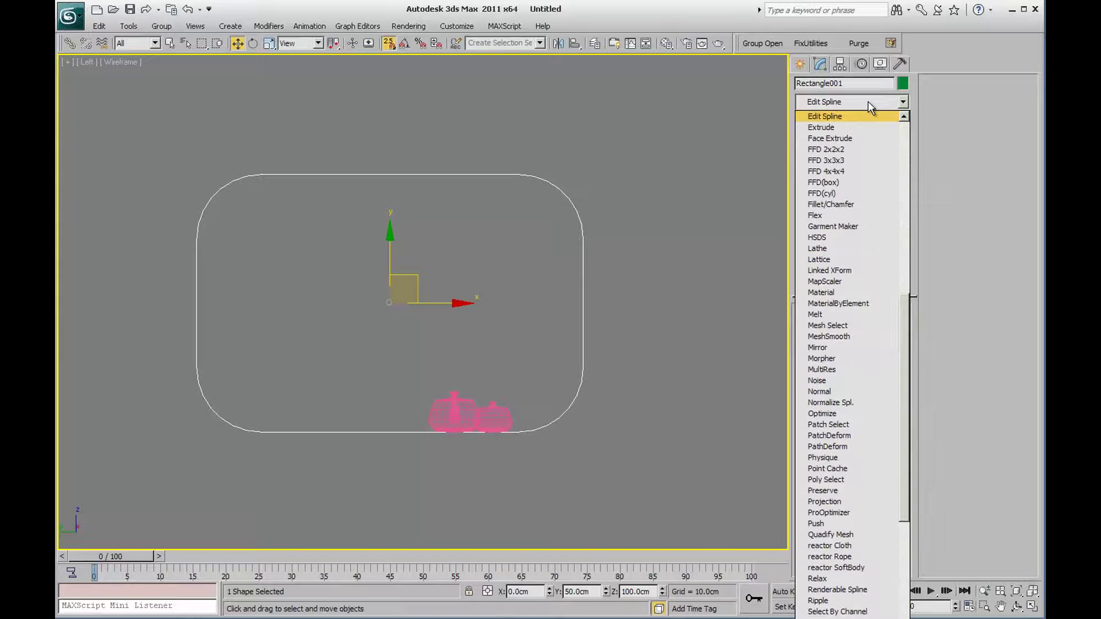
{"action": "key", "text": "Return"}
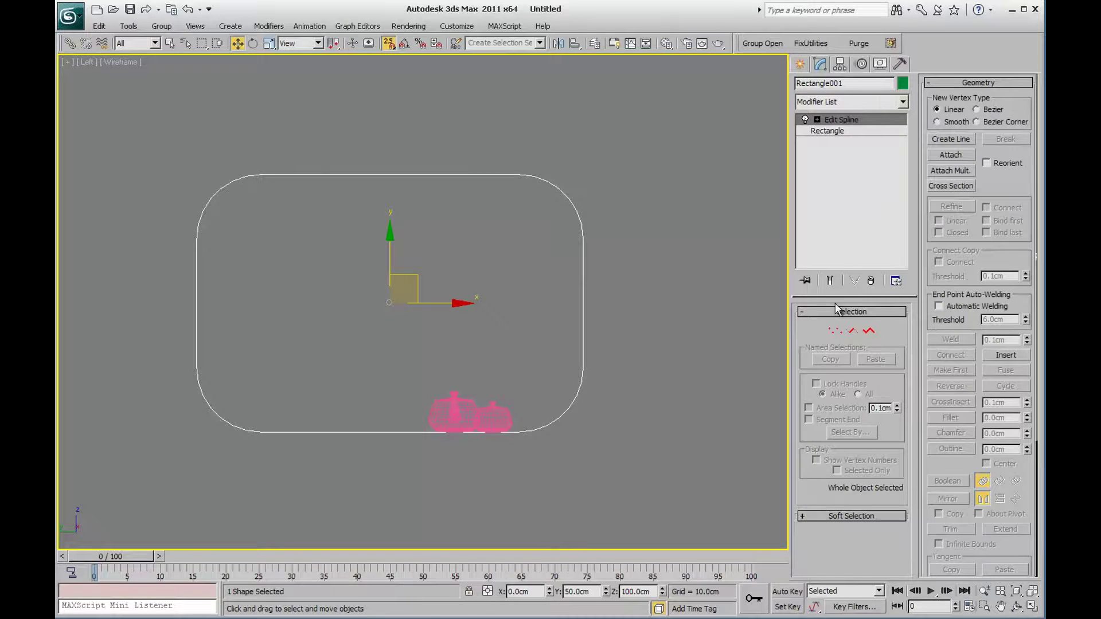
{"action": "left_click", "coordinate": [817, 119]}
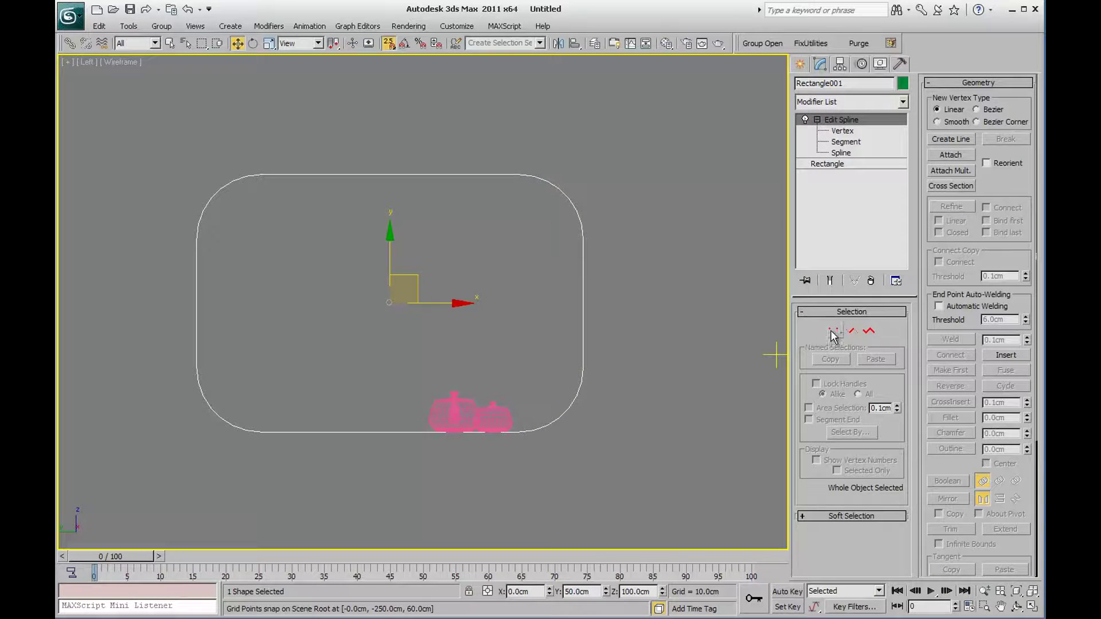
{"action": "left_click", "coordinate": [852, 334]}
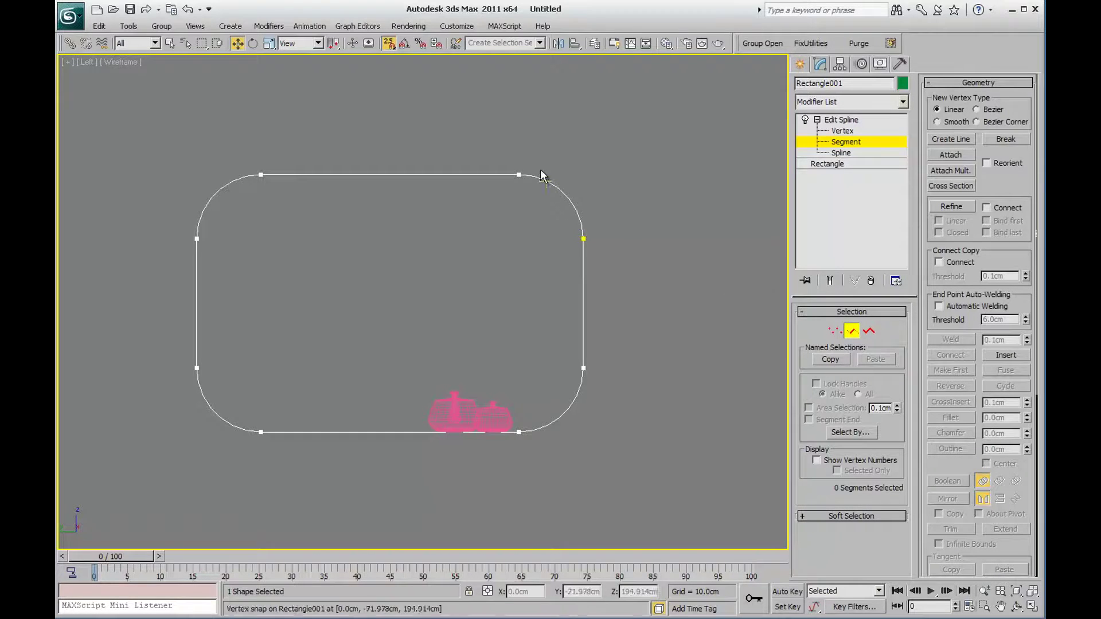
{"action": "left_click_drag", "start_coordinate": [447, 130], "coordinate": [669, 450]}
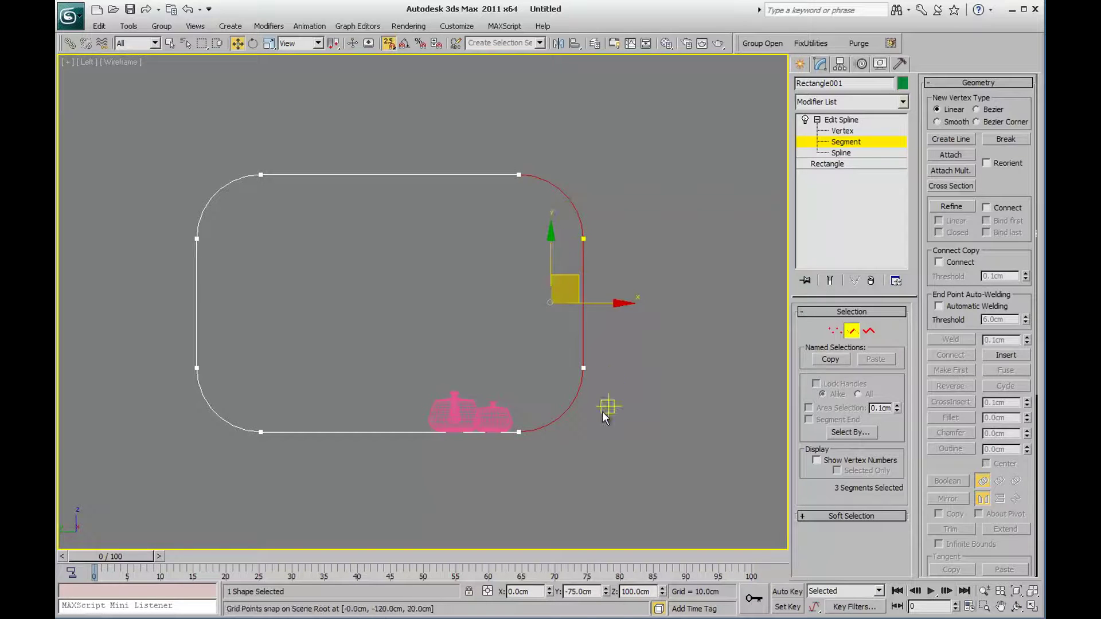
Delete the right-side segment of the rounded rectangle profile
{"action": "key", "text": "Delete"}
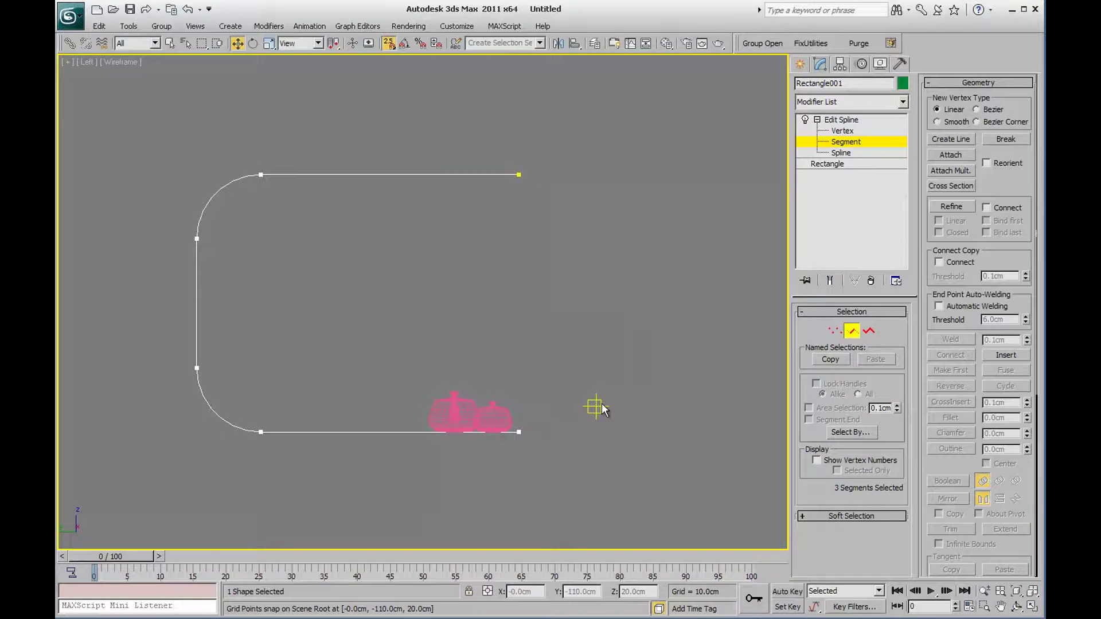
{"action": "key", "text": "h"}
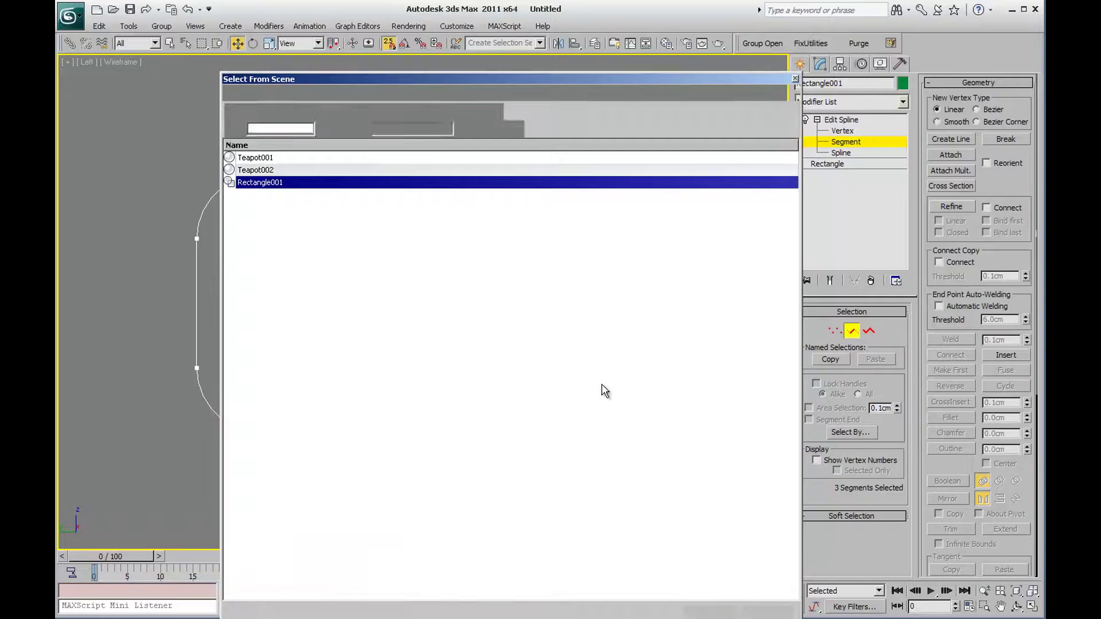
{"action": "left_click", "coordinate": [795, 79]}
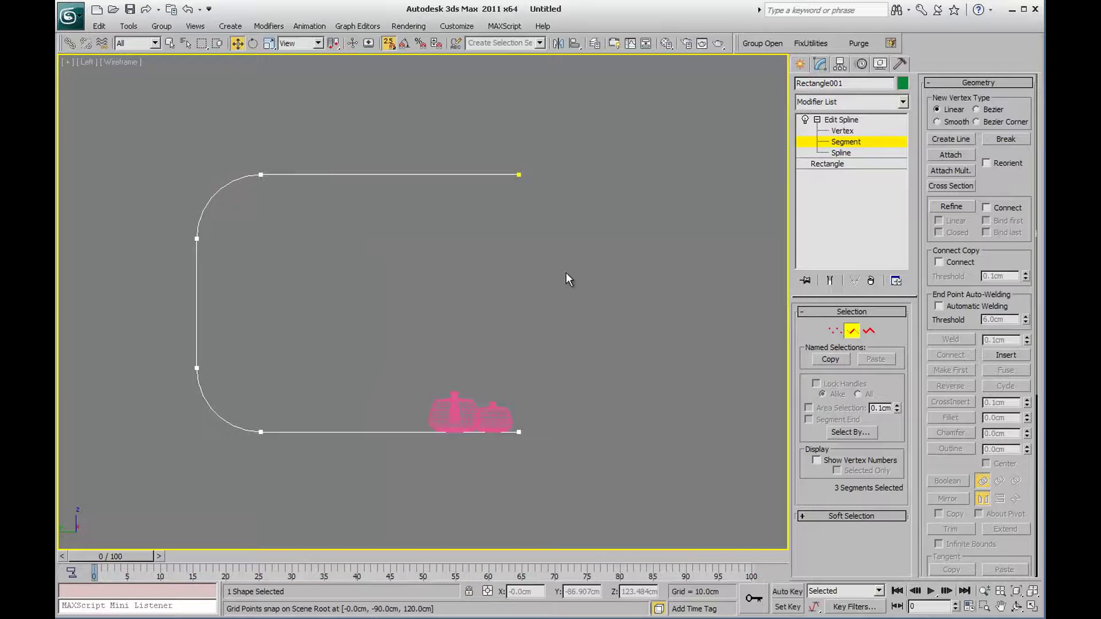
{"action": "middle_click_drag", "start_coordinate": [608, 266], "coordinate": [625, 258]}
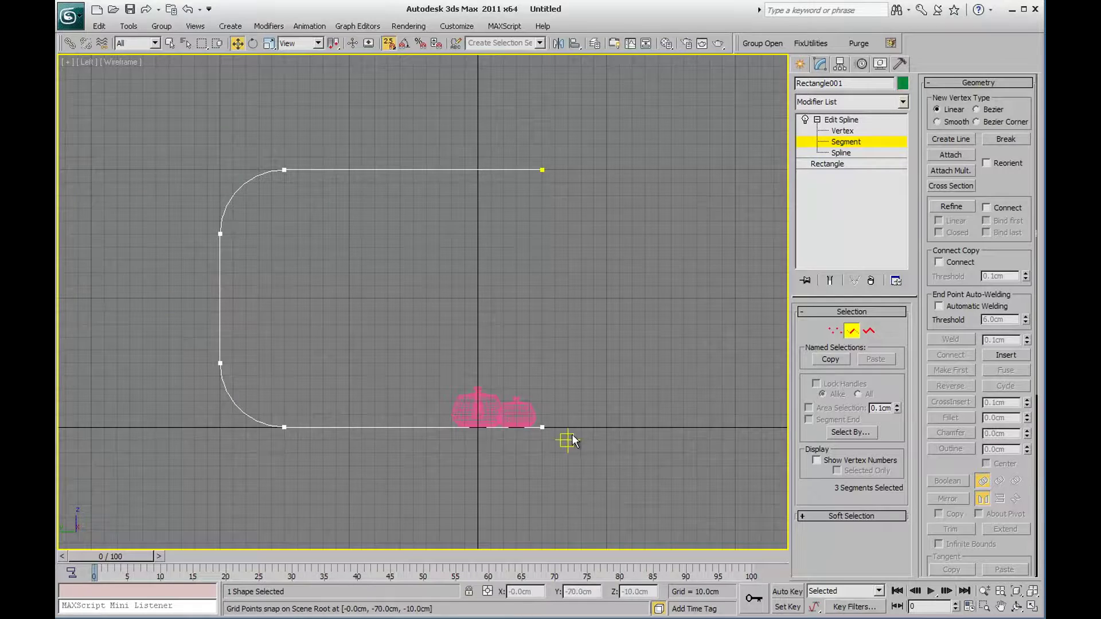
{"action": "middle_click_drag", "start_coordinate": [566, 443], "coordinate": [558, 450]}
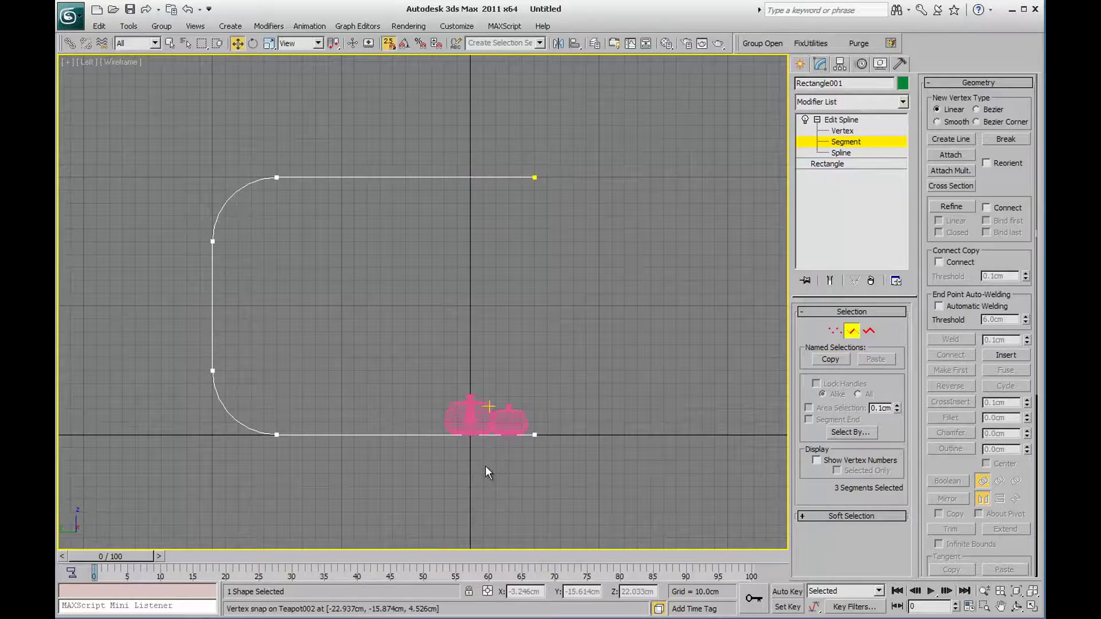
{"action": "middle_click_drag", "start_coordinate": [556, 353], "coordinate": [543, 358]}
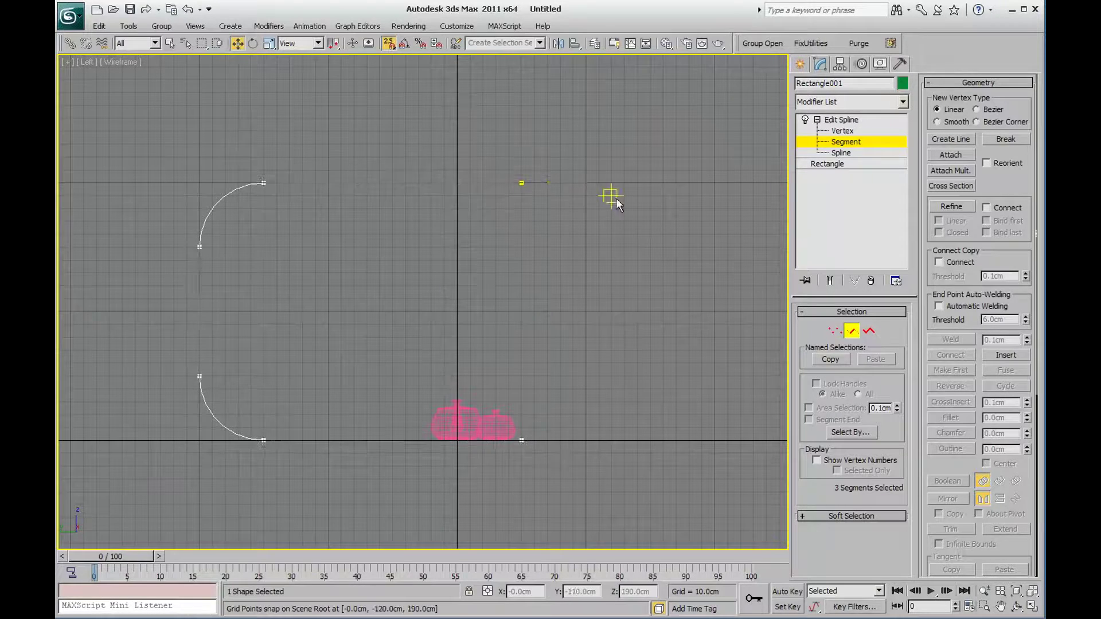
Move the two open-end vertices right to X 50 cm, then leave vertex sub-object mode
{"action": "left_click", "coordinate": [841, 130]}
{"action": "left_click_drag", "start_coordinate": [485, 154], "coordinate": [570, 509]}
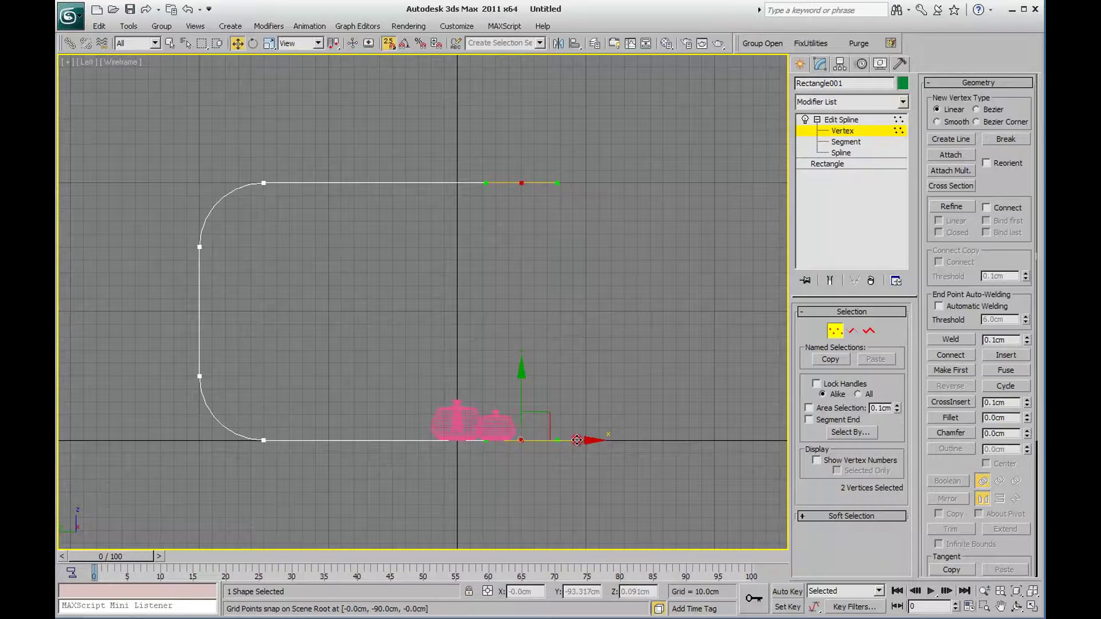
{"action": "left_click_drag", "start_coordinate": [522, 441], "coordinate": [588, 442]}
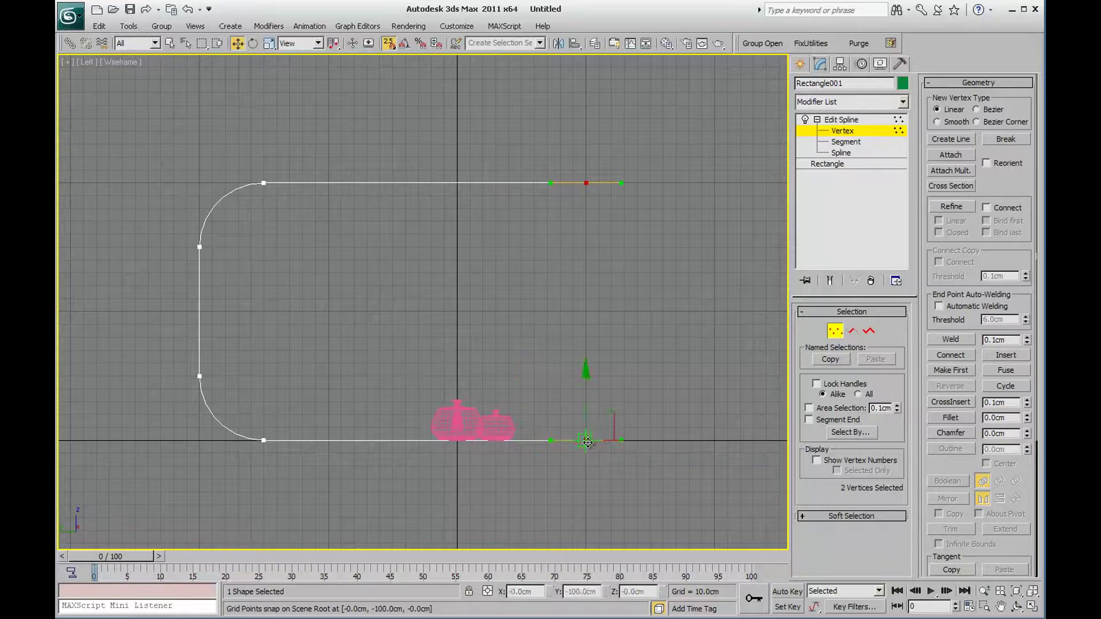
{"action": "middle_click_drag", "start_coordinate": [674, 402], "coordinate": [665, 413]}
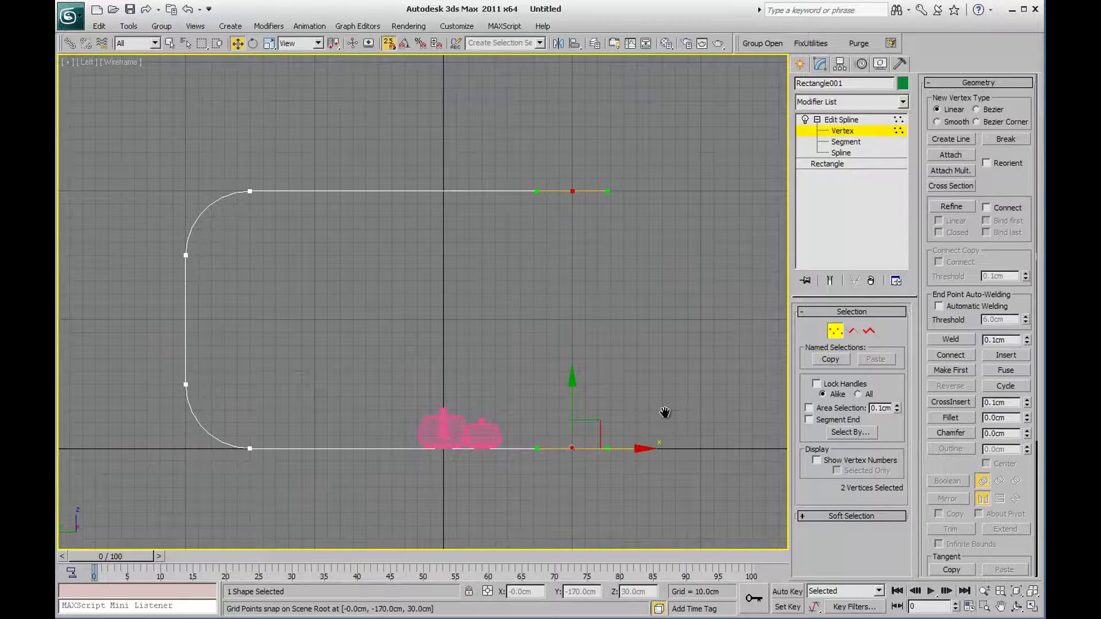
{"action": "left_click", "coordinate": [837, 133]}
{"action": "left_click", "coordinate": [817, 119]}
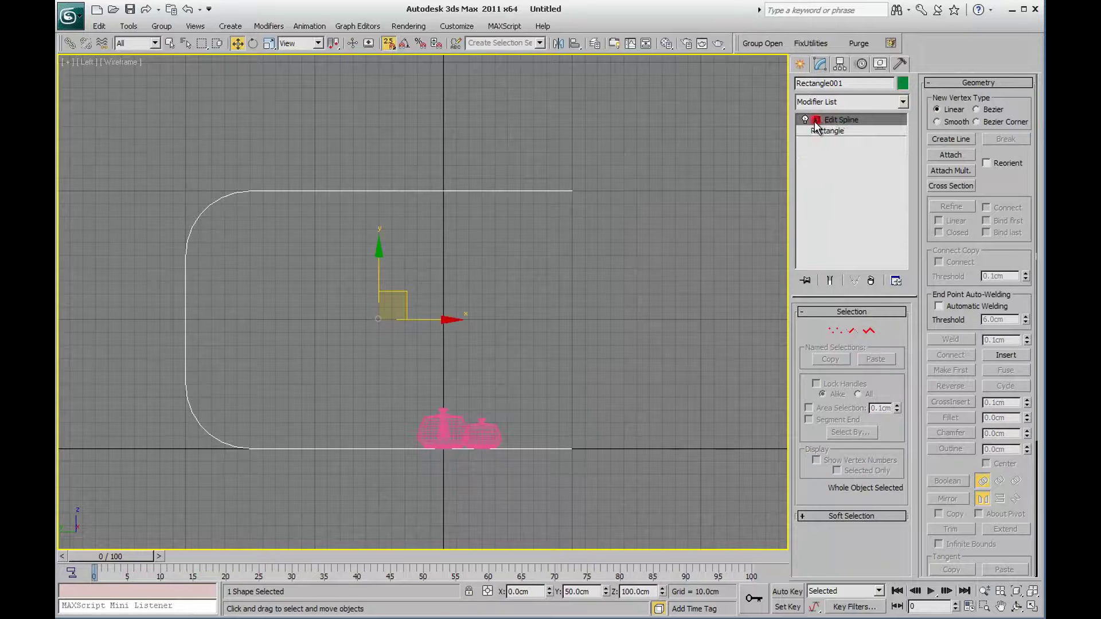
Maximize the Perspective viewport and zoom extents to frame the profile
{"action": "middle_click_drag", "start_coordinate": [714, 287], "coordinate": [705, 280]}
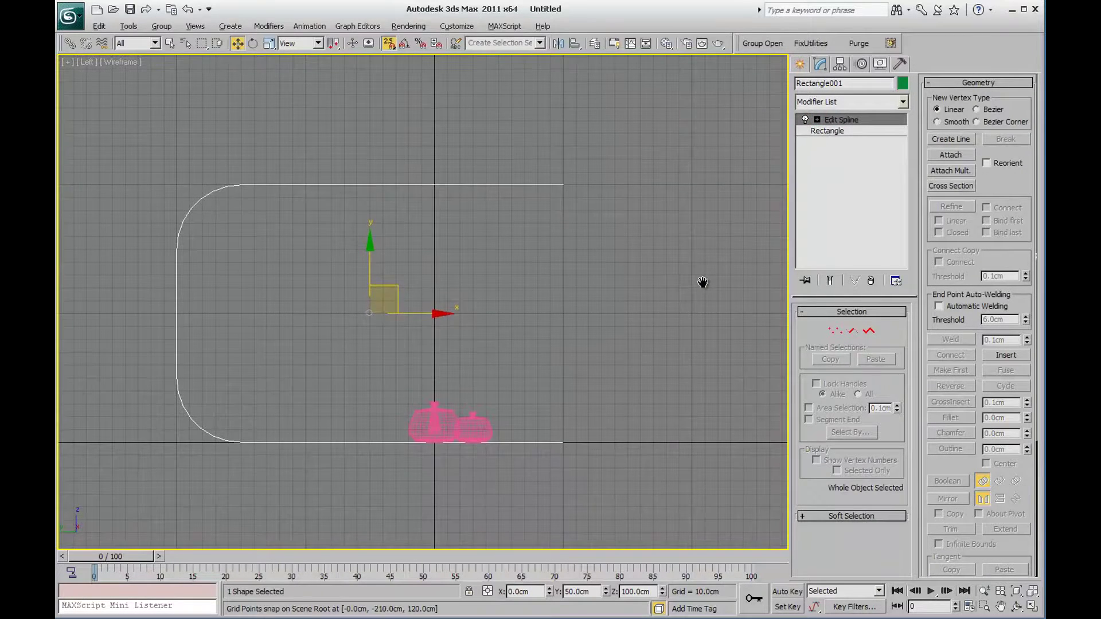
{"action": "key", "text": "alt+w"}
{"action": "middle_click", "coordinate": [635, 400]}
{"action": "key", "text": "alt+w"}
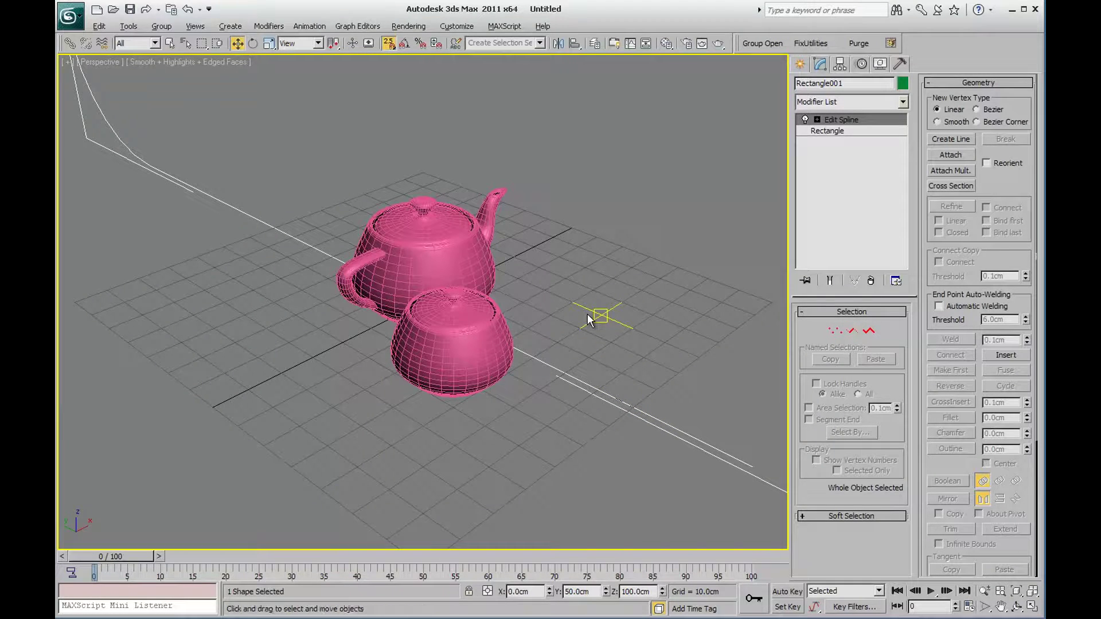
{"action": "key", "text": "z"}
{"action": "mouse_move", "coordinate": [588, 315]}
{"action": "middle_mouse_down", "text": "alt"}
{"action": "mouse_move", "coordinate": [574, 383]}
{"action": "mouse_move", "coordinate": [556, 351]}
{"action": "mouse_move", "coordinate": [563, 381]}
{"action": "middle_mouse_up", "text": "alt"}
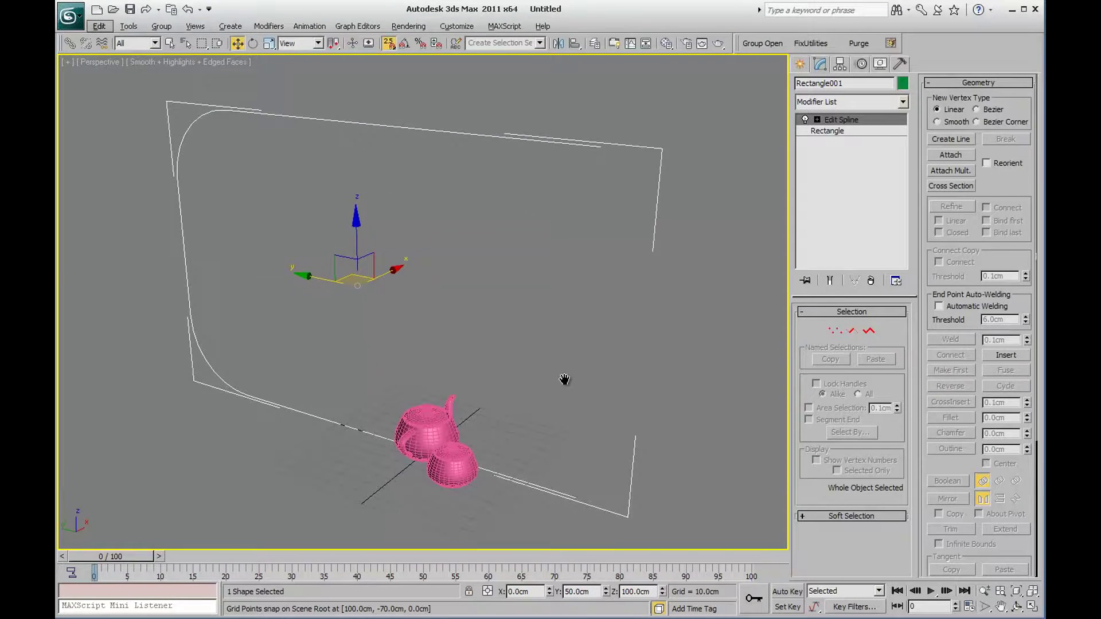
Add an Extrude modifier to the backdrop profile
{"action": "left_click", "coordinate": [821, 102]}
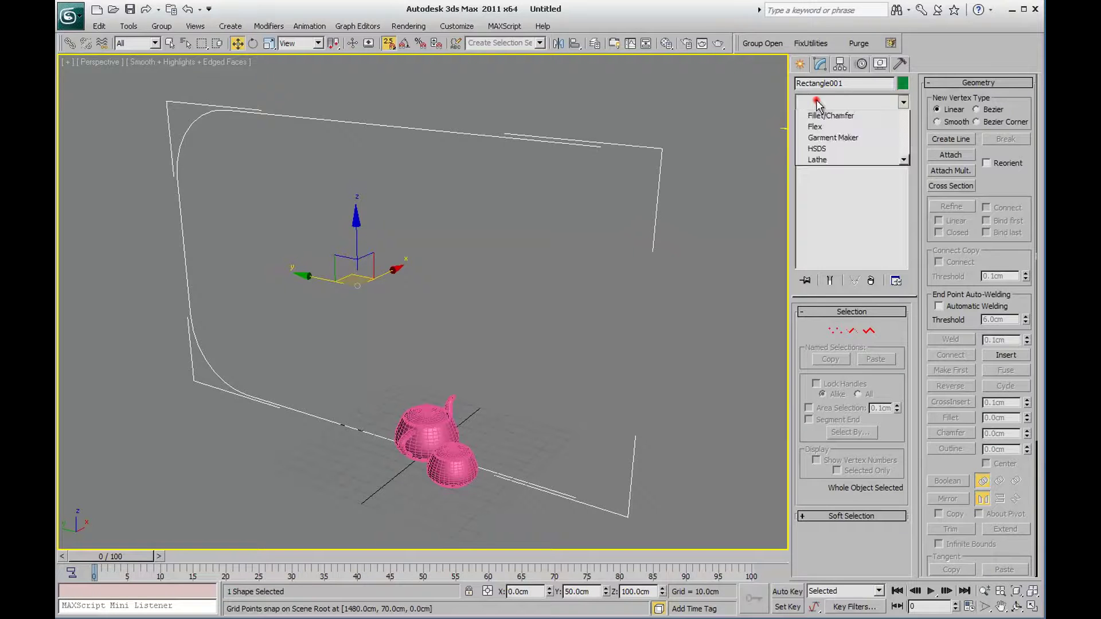
{"action": "key", "text": "e"}
{"action": "key", "text": "e"}
{"action": "key", "text": "e"}
{"action": "key", "text": "e"}
{"action": "key", "text": "e"}
{"action": "key", "text": "e"}
{"action": "key", "text": "Return"}
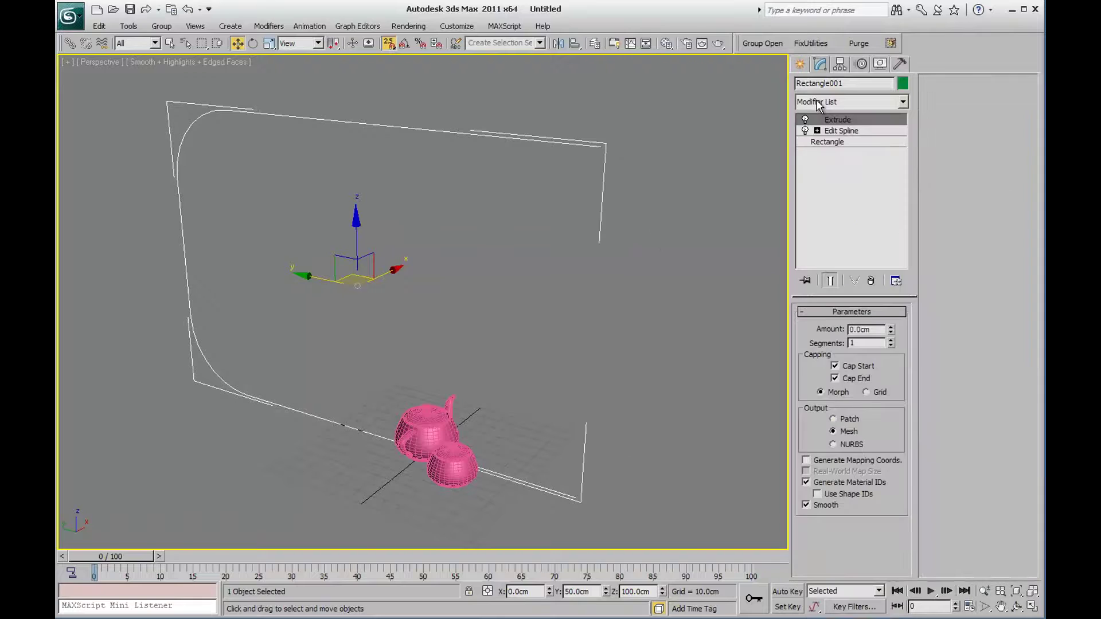
Try Extrude amounts of 50, 100 and 400 cm on the profile
{"action": "double_click", "coordinate": [866, 329]}
{"action": "type", "text": "50"}
{"action": "key", "text": "Return"}
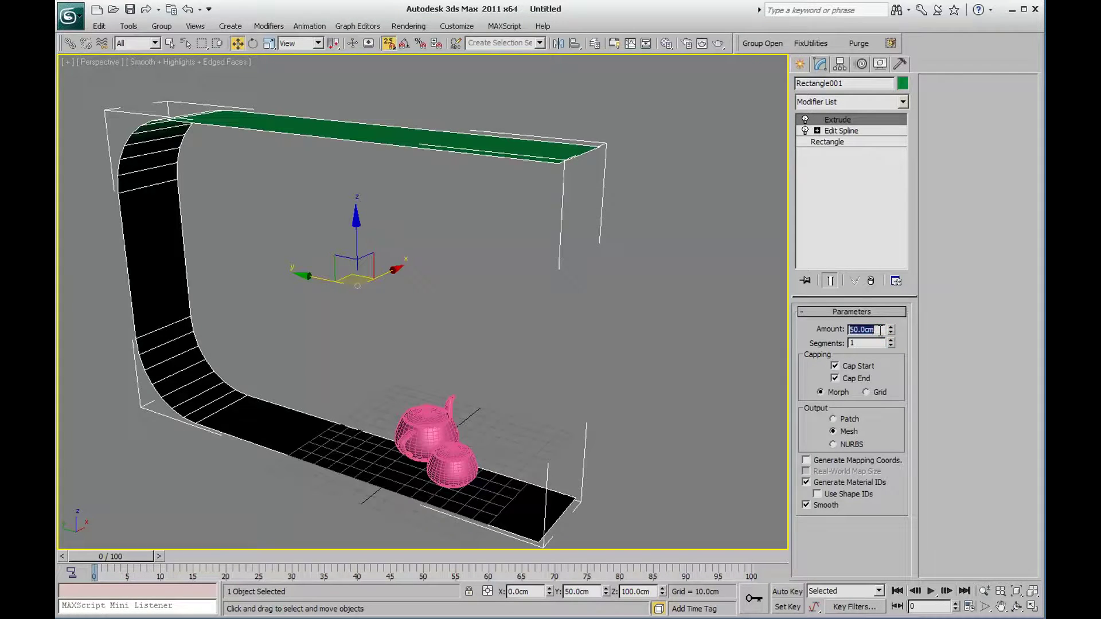
{"action": "type", "text": "100"}
{"action": "key", "text": "Return"}
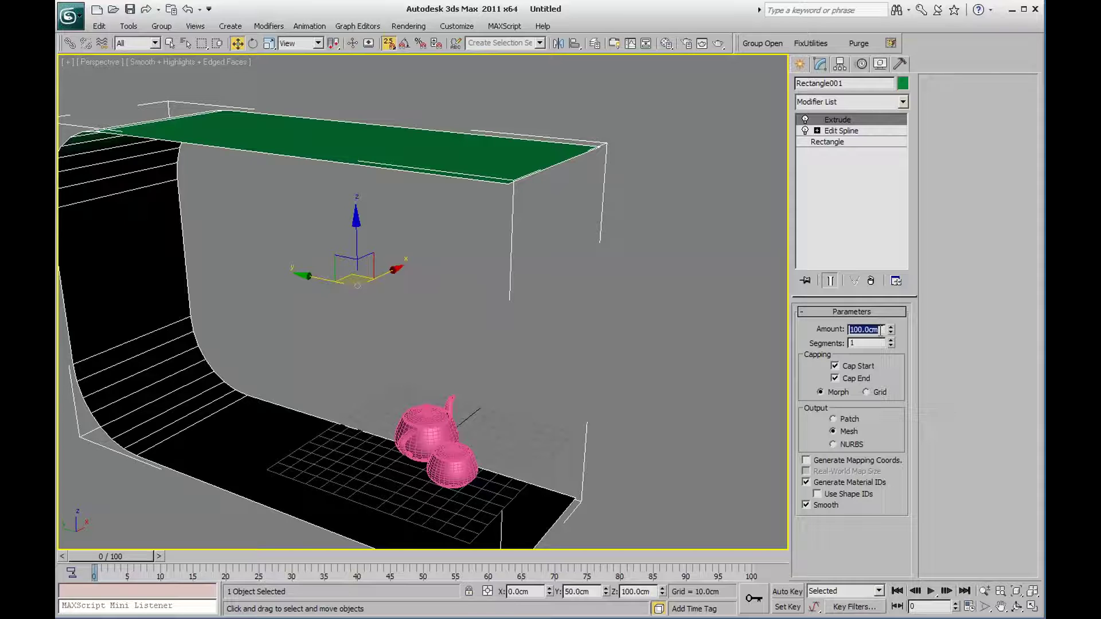
{"action": "type", "text": "400"}
{"action": "key", "text": "Return"}
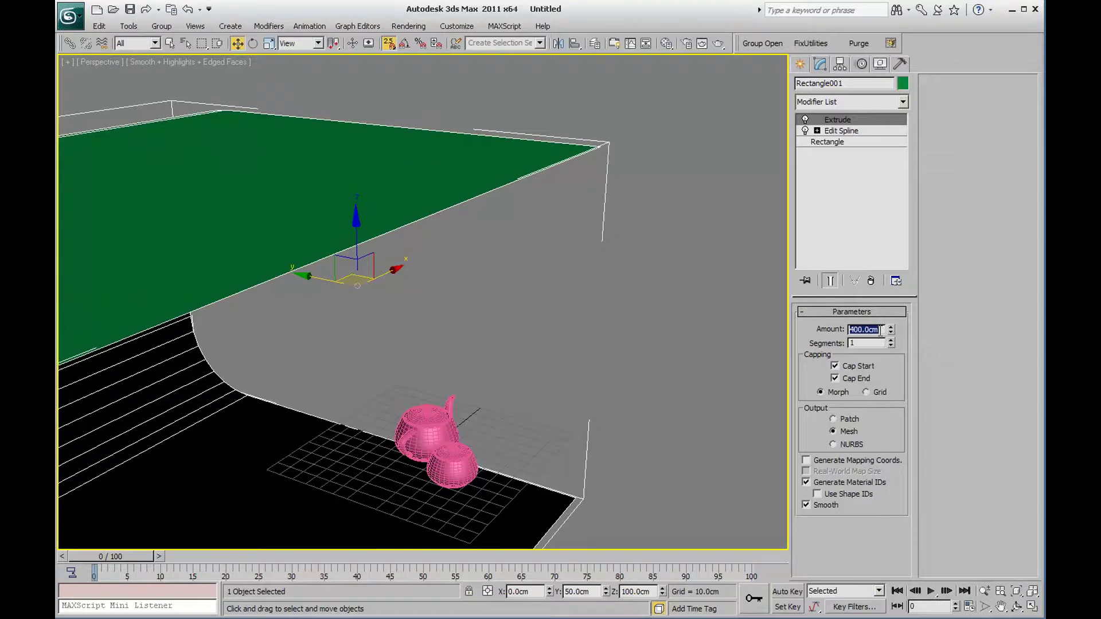
{"action": "scroll", "coordinate": [488, 387], "scroll_direction": "down", "scroll_amount": 3}
{"action": "middle_click_drag", "start_coordinate": [488, 387], "coordinate": [533, 367], "text": "alt"}
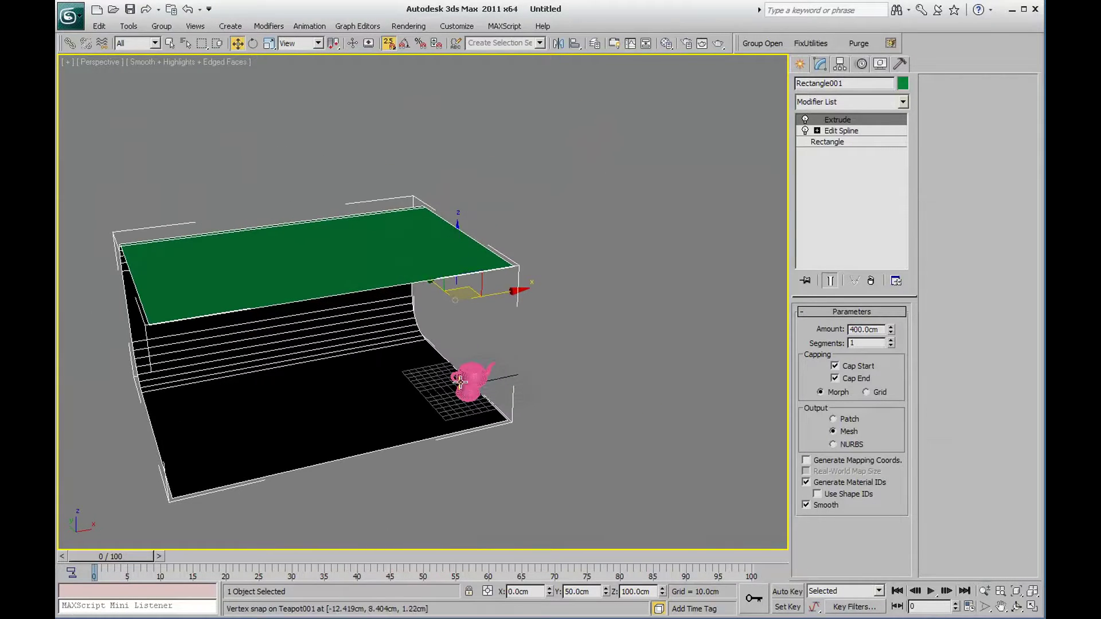
Settle on a 300 cm Extrude amount and orbit to view the backdrop front-on
{"action": "double_click", "coordinate": [863, 330]}
{"action": "type", "text": "300"}
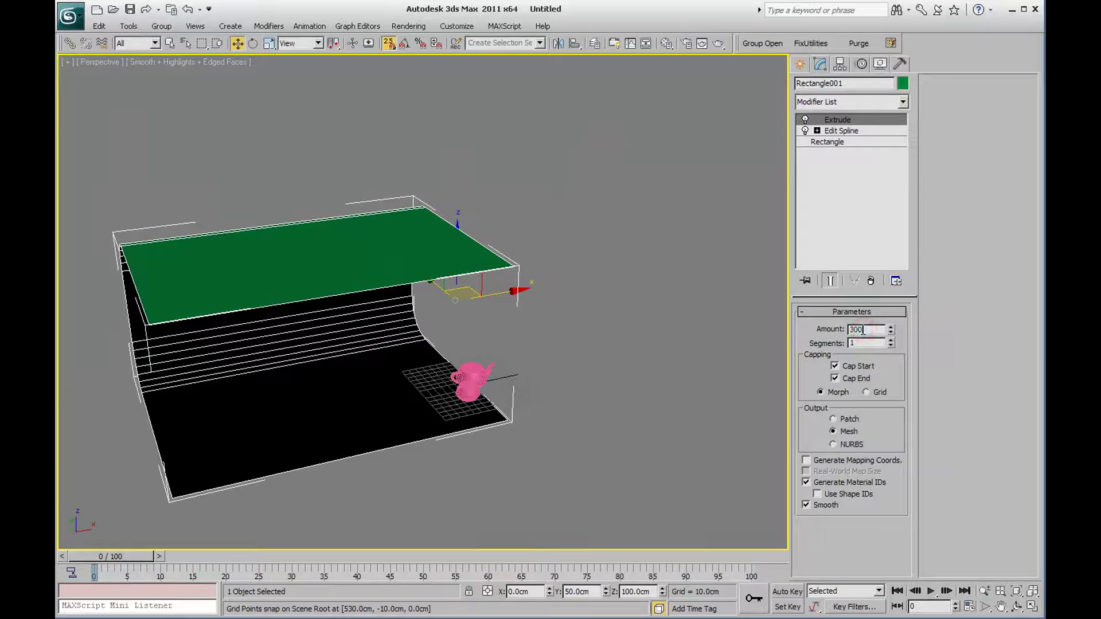
{"action": "key", "text": "Return"}
{"action": "middle_click_drag", "start_coordinate": [507, 351], "coordinate": [502, 321], "text": "alt"}
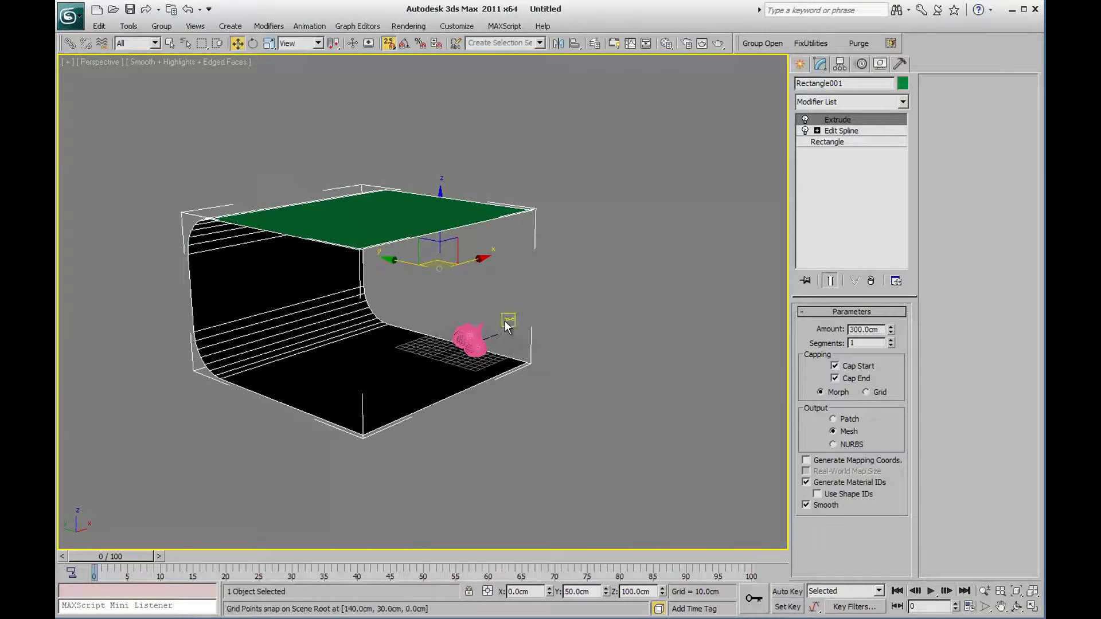
{"action": "scroll", "coordinate": [503, 321], "scroll_direction": "up", "scroll_amount": 3}
{"action": "scroll", "coordinate": [526, 317], "scroll_direction": "up", "scroll_amount": 2}
{"action": "mouse_move", "coordinate": [533, 310]}
{"action": "middle_mouse_down", "text": "alt"}
{"action": "mouse_move", "coordinate": [556, 314]}
{"action": "mouse_move", "coordinate": [450, 327]}
{"action": "mouse_move", "coordinate": [474, 323]}
{"action": "middle_mouse_up", "text": "alt"}
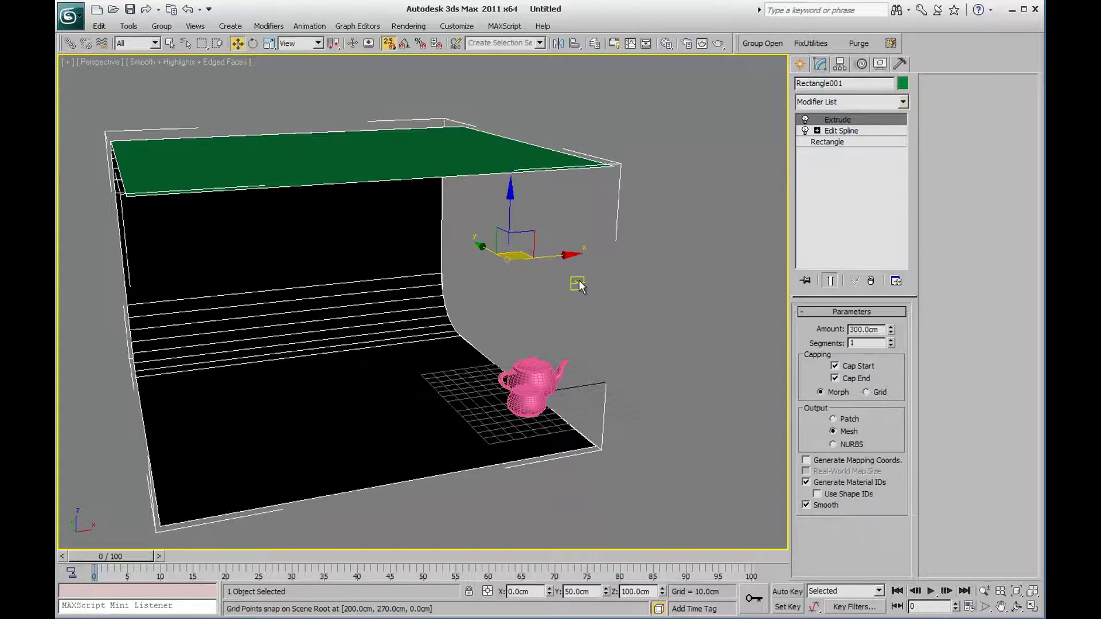
{"action": "mouse_move", "coordinate": [544, 256]}
{"action": "middle_mouse_down", "text": "alt"}
{"action": "mouse_move", "coordinate": [718, 235]}
{"action": "mouse_move", "coordinate": [625, 316]}
{"action": "mouse_move", "coordinate": [612, 312]}
{"action": "mouse_move", "coordinate": [644, 327]}
{"action": "mouse_move", "coordinate": [686, 300]}
{"action": "mouse_move", "coordinate": [664, 331]}
{"action": "mouse_move", "coordinate": [597, 351]}
{"action": "mouse_move", "coordinate": [608, 352]}
{"action": "middle_mouse_up", "text": "alt"}
{"action": "left_click", "coordinate": [858, 103]}
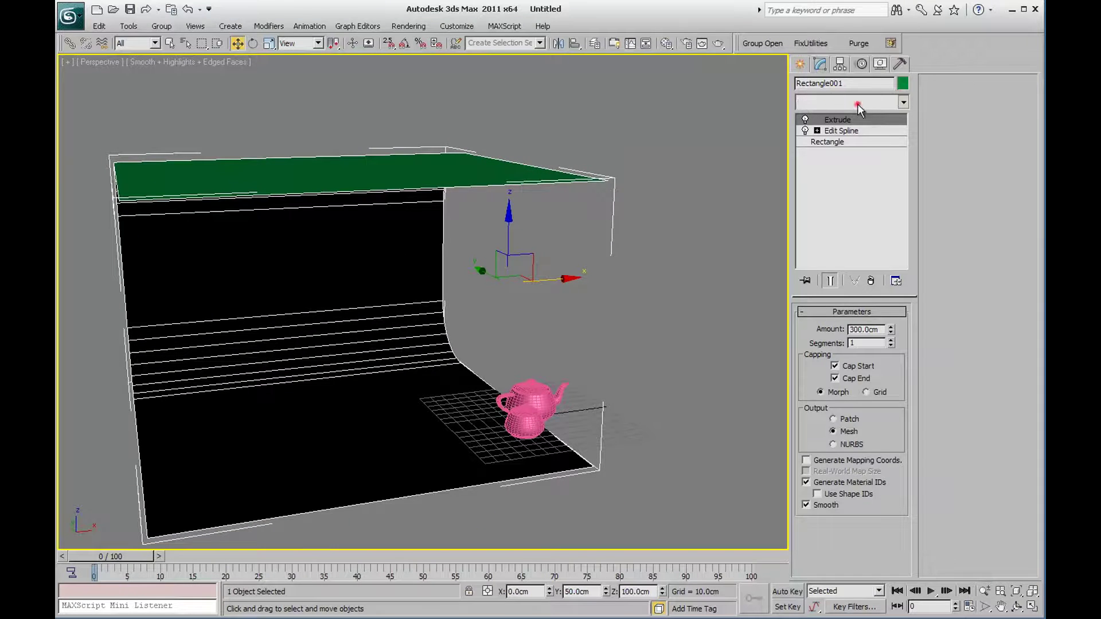
Add a Symmetry modifier with its mirror axis set to Z
{"action": "key", "text": "s"}
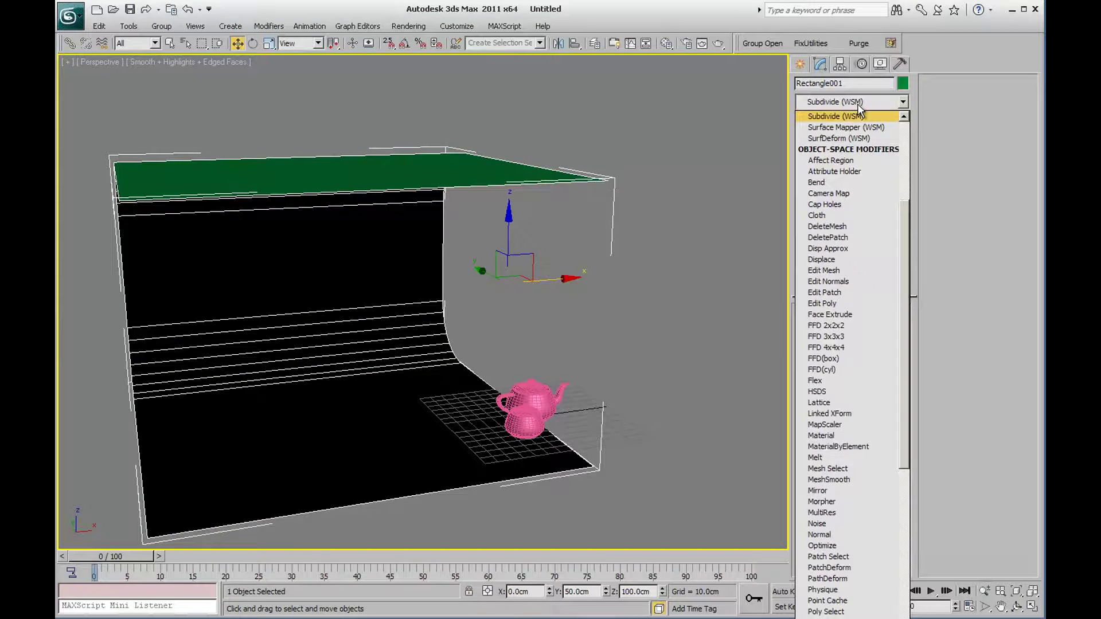
{"action": "key", "text": "s"}
{"action": "key", "text": "s"}
{"action": "key", "text": "s"}
{"action": "key", "text": "s"}
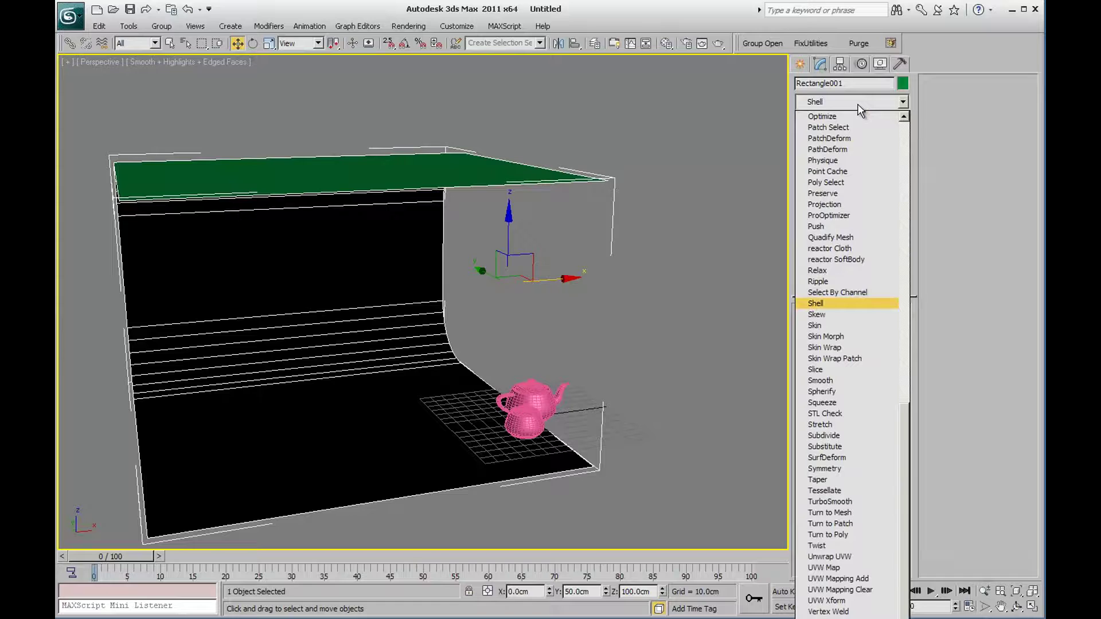
{"action": "left_click", "coordinate": [833, 472]}
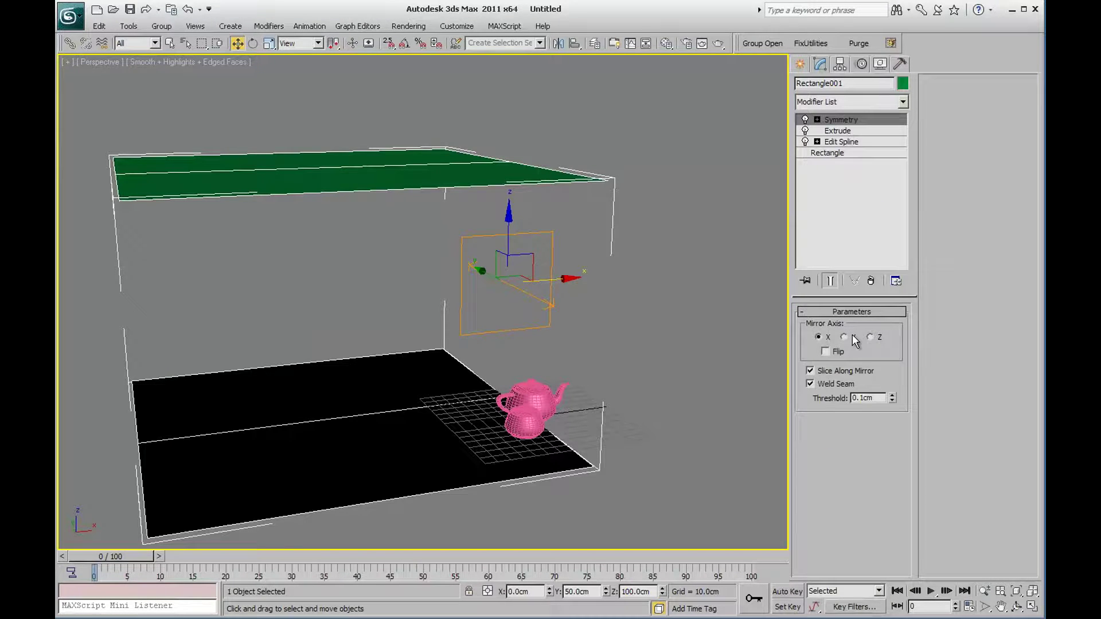
{"action": "left_click", "coordinate": [845, 338]}
{"action": "left_click", "coordinate": [870, 337]}
{"action": "middle_click_drag", "start_coordinate": [529, 285], "coordinate": [543, 324], "text": "alt"}
Check the Extrude level with Show End Result, keeping the 300 cm amount
{"action": "left_click", "coordinate": [854, 131]}
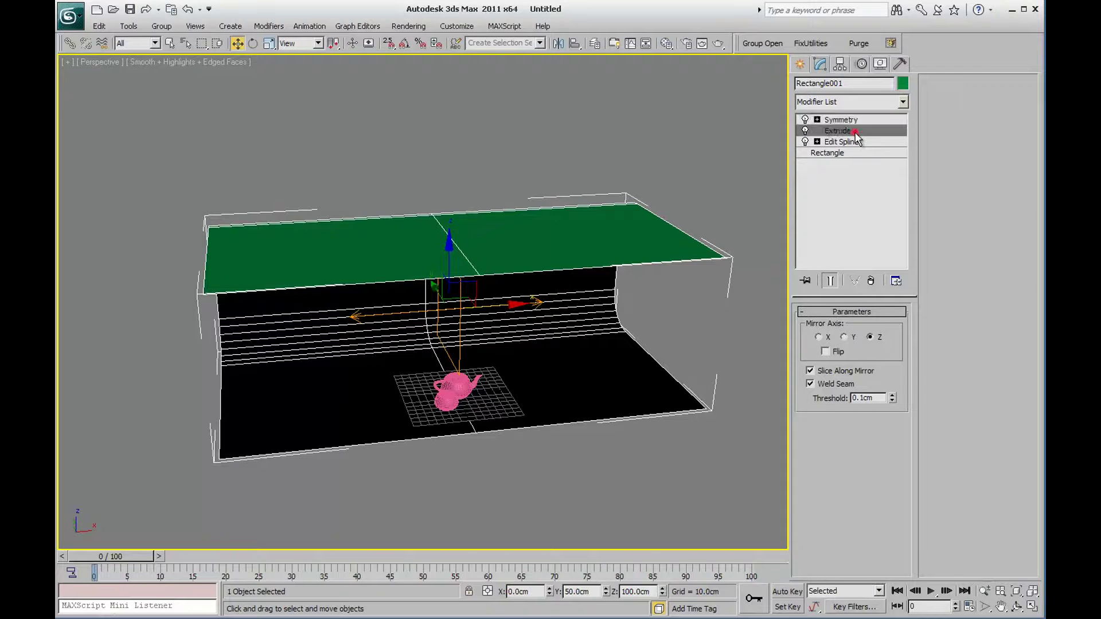
{"action": "left_click", "coordinate": [832, 281]}
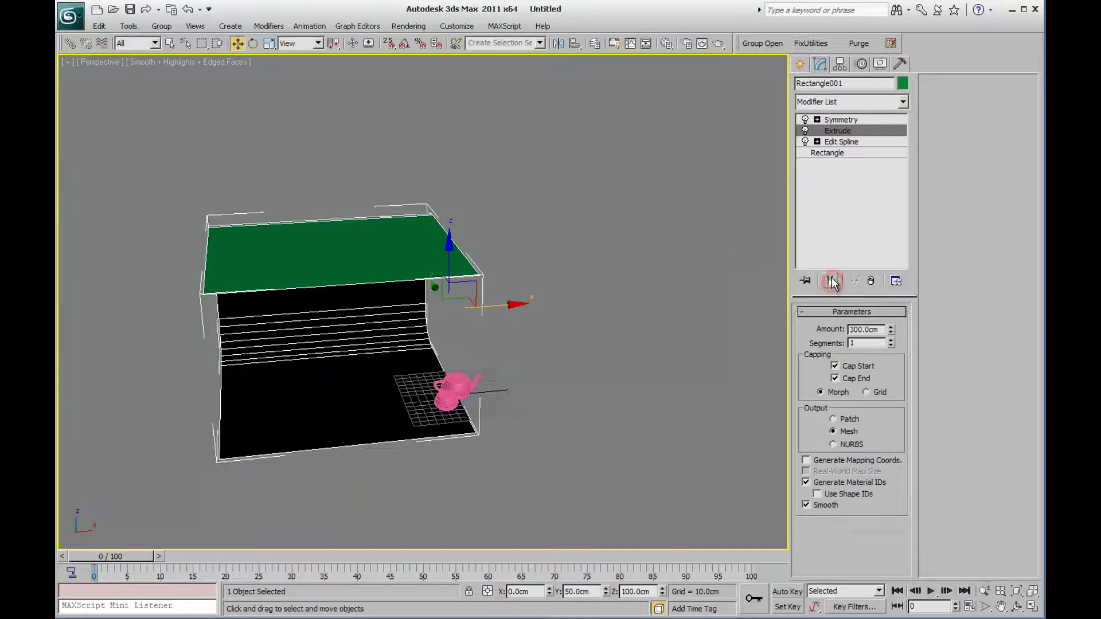
{"action": "left_click", "coordinate": [831, 281]}
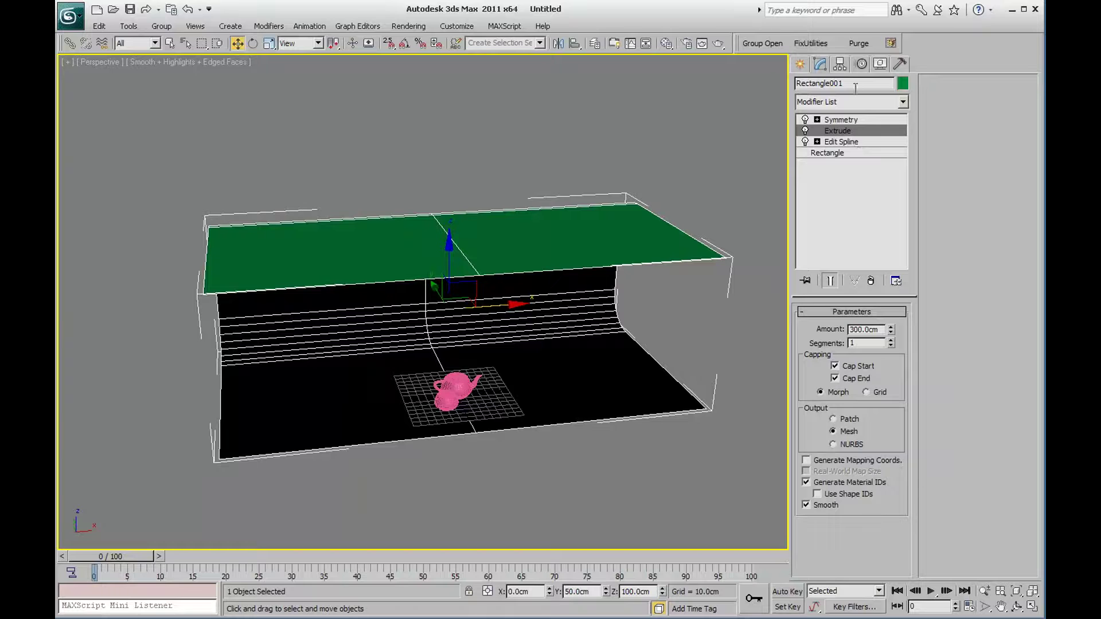
{"action": "left_click_drag", "start_coordinate": [891, 329], "coordinate": [872, 219]}
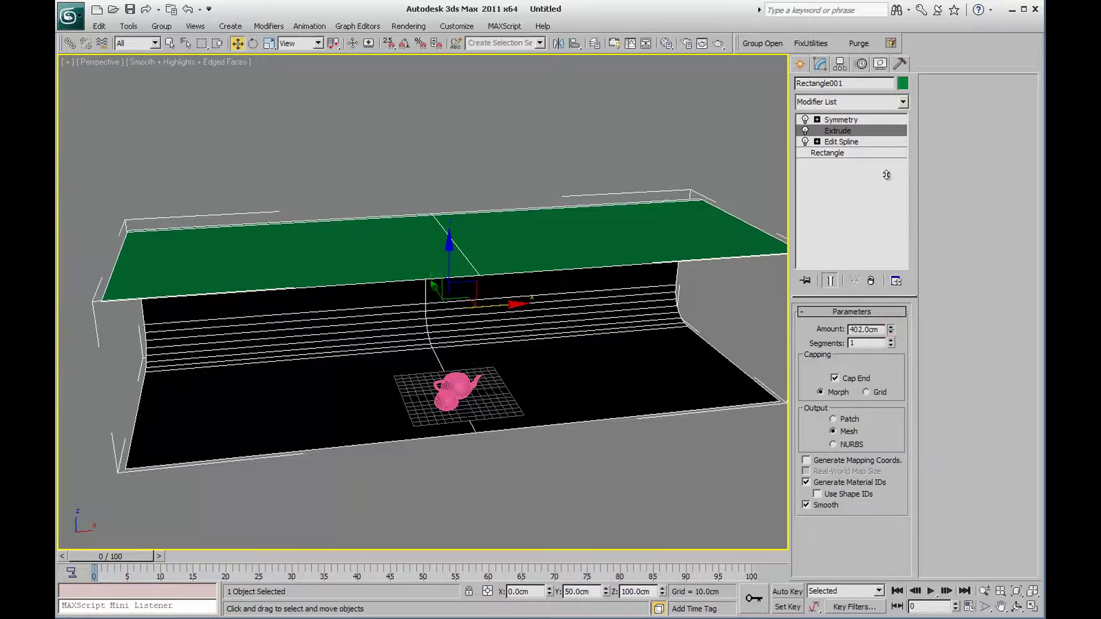
{"action": "left_click_drag", "start_coordinate": [872, 218], "coordinate": [863, 217]}
{"action": "right_click", "coordinate": [859, 290]}
Orbit around the mirrored backdrop and open its object colour choices
{"action": "left_click", "coordinate": [844, 120]}
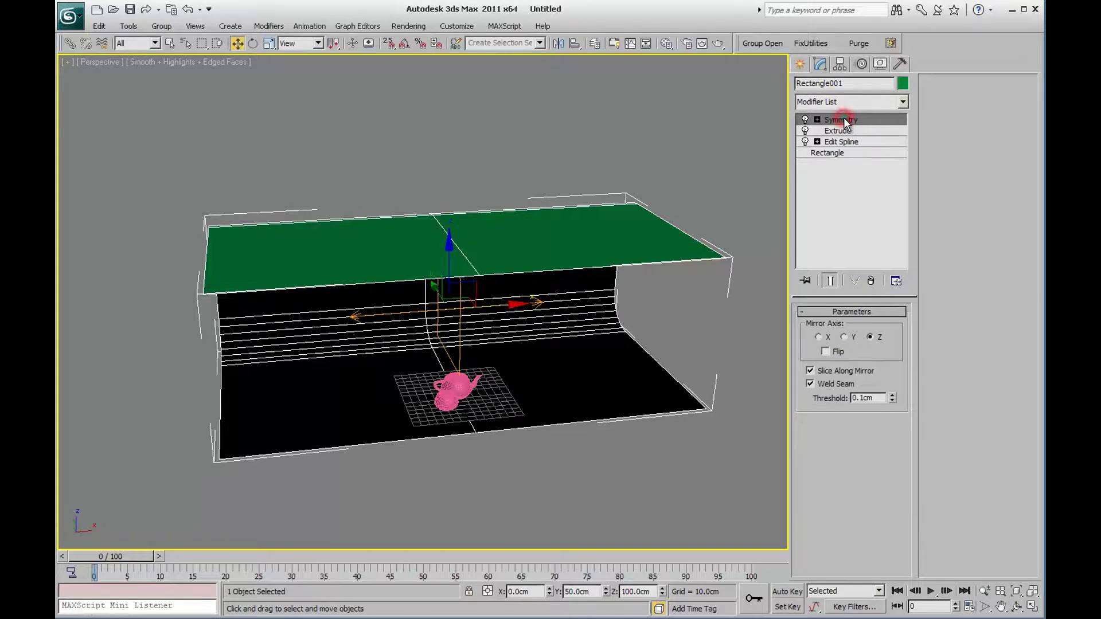
{"action": "mouse_move", "coordinate": [590, 304]}
{"action": "middle_mouse_down", "text": "alt"}
{"action": "mouse_move", "coordinate": [571, 275]}
{"action": "mouse_move", "coordinate": [616, 299]}
{"action": "mouse_move", "coordinate": [682, 289]}
{"action": "mouse_move", "coordinate": [678, 270]}
{"action": "mouse_move", "coordinate": [525, 294]}
{"action": "middle_mouse_up", "text": "alt"}
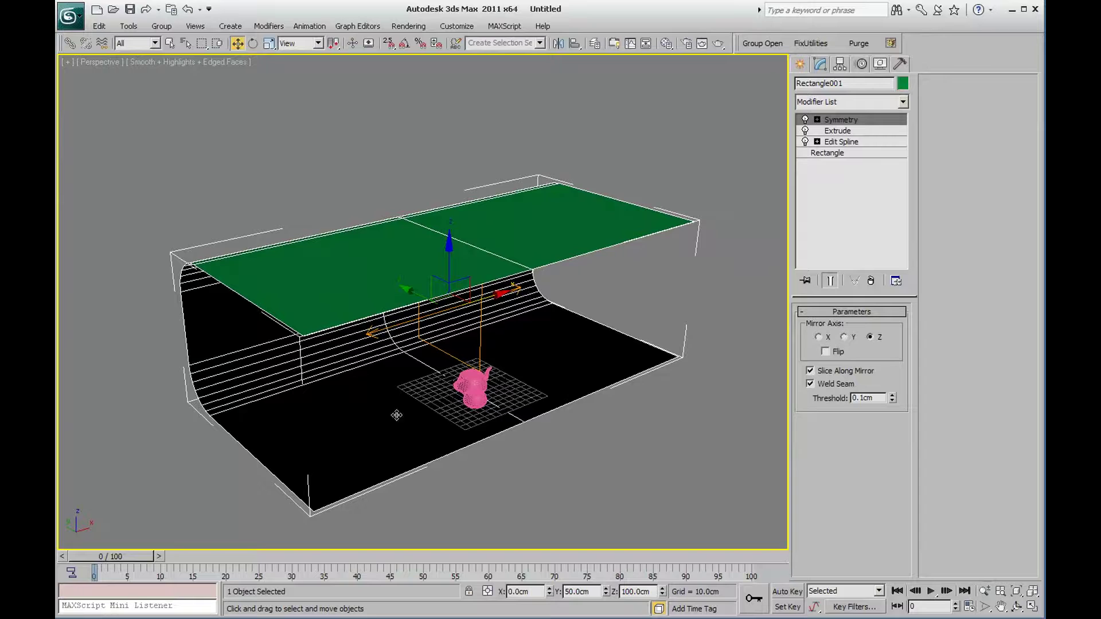
{"action": "middle_click_drag", "start_coordinate": [437, 354], "coordinate": [442, 258], "text": "alt"}
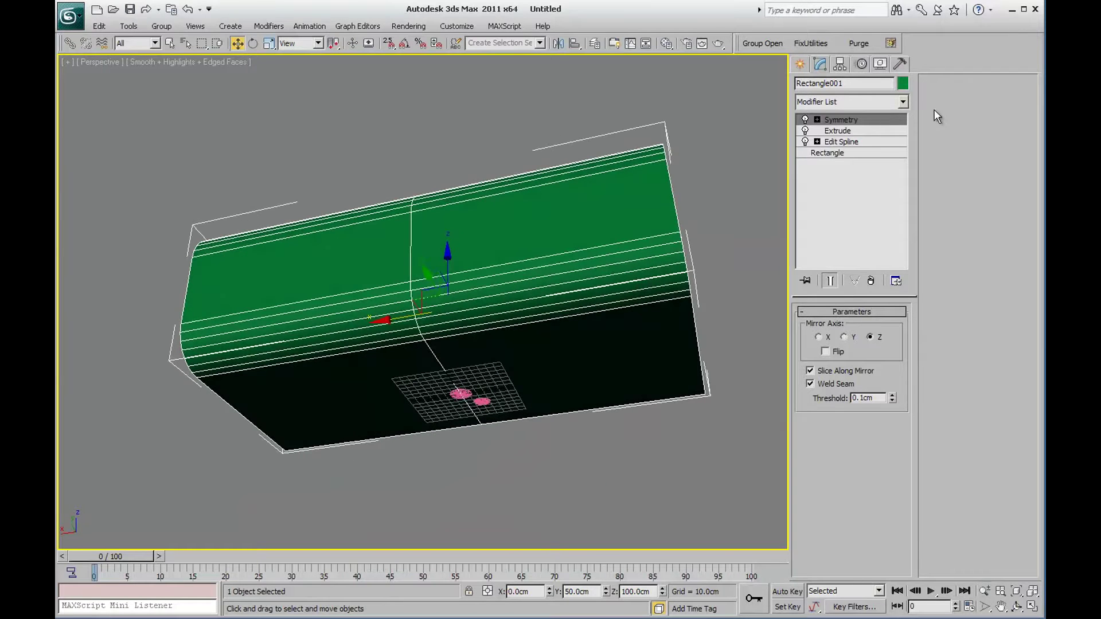
{"action": "left_click", "coordinate": [902, 83]}
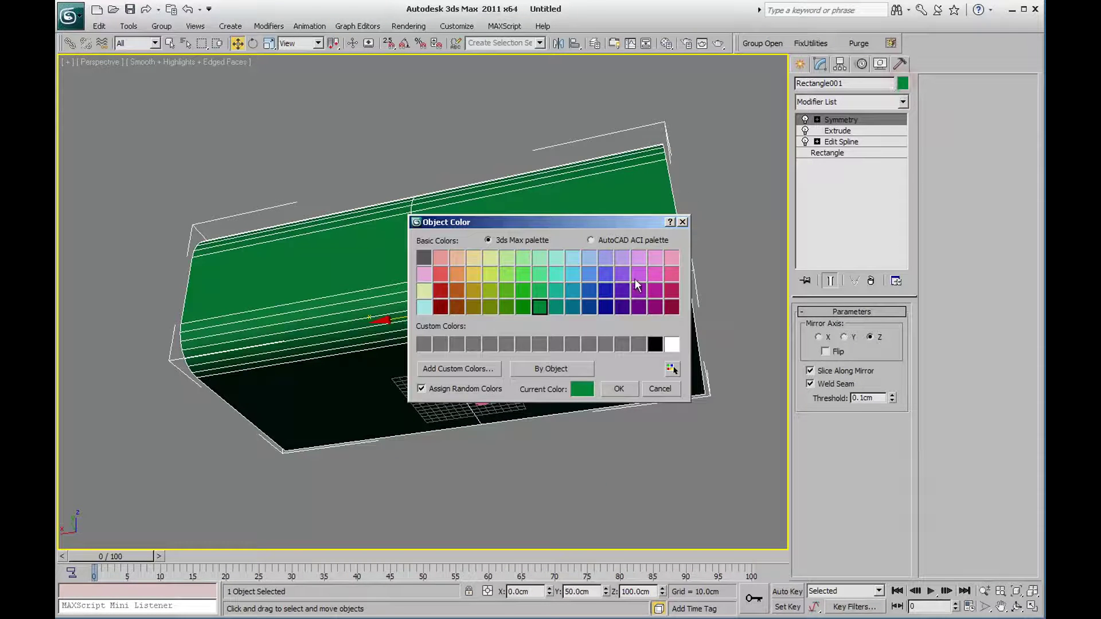
Give the backdrop a light blue object colour
{"action": "left_click", "coordinate": [571, 256]}
{"action": "left_click", "coordinate": [618, 389]}
{"action": "middle_click_drag", "start_coordinate": [611, 388], "coordinate": [488, 350], "text": "alt"}
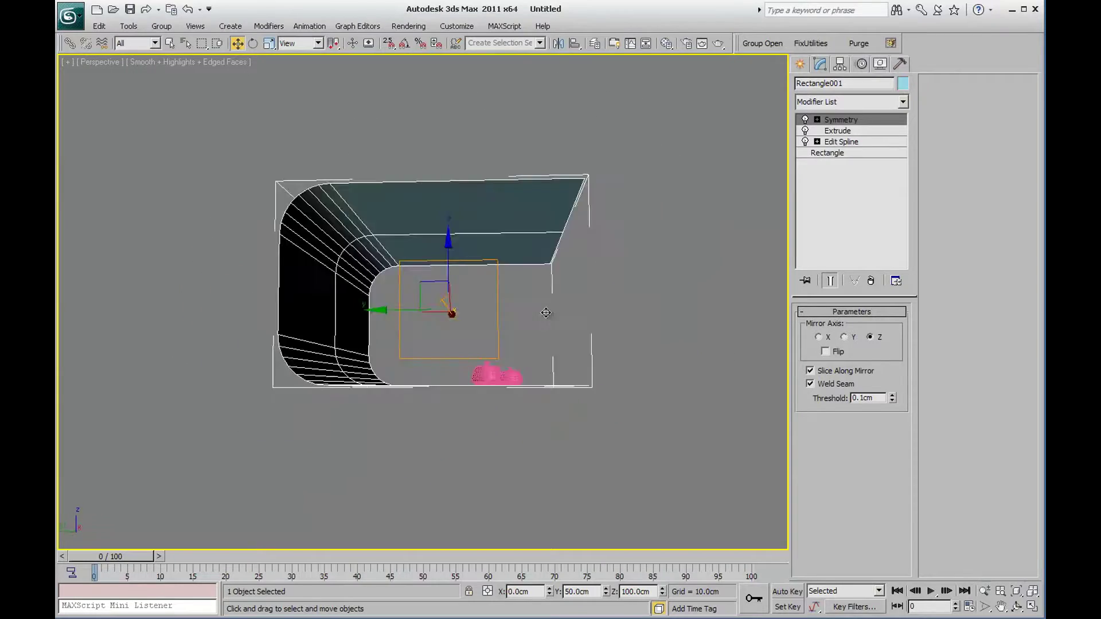
Add a Normal modifier to flip the backdrop's normals
{"action": "left_click", "coordinate": [868, 100]}
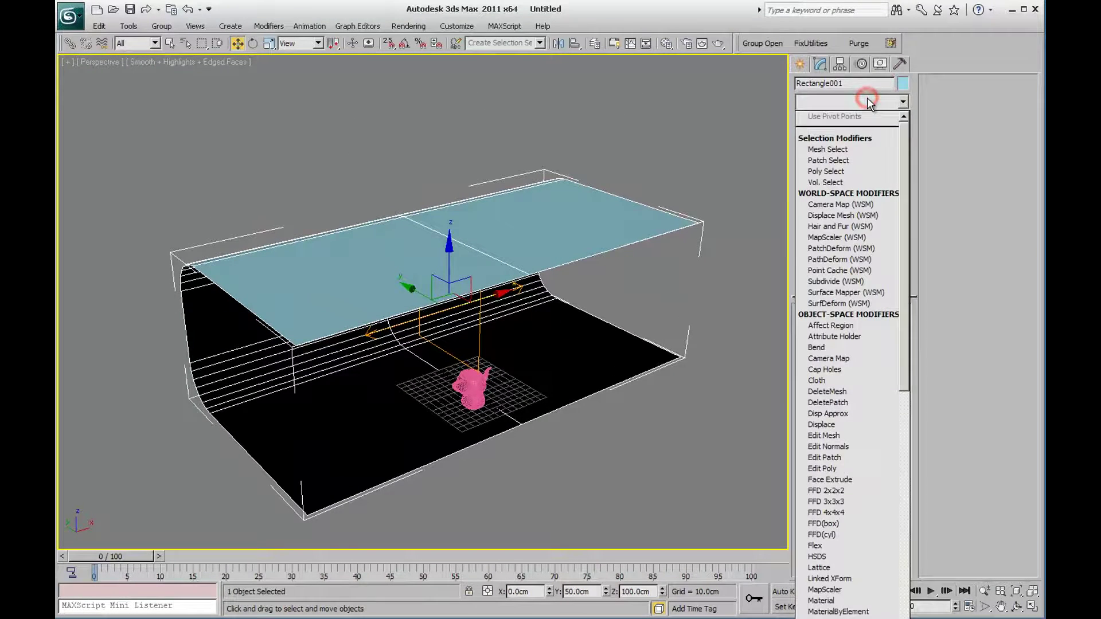
{"action": "key", "text": "n"}
{"action": "key", "text": "Down"}
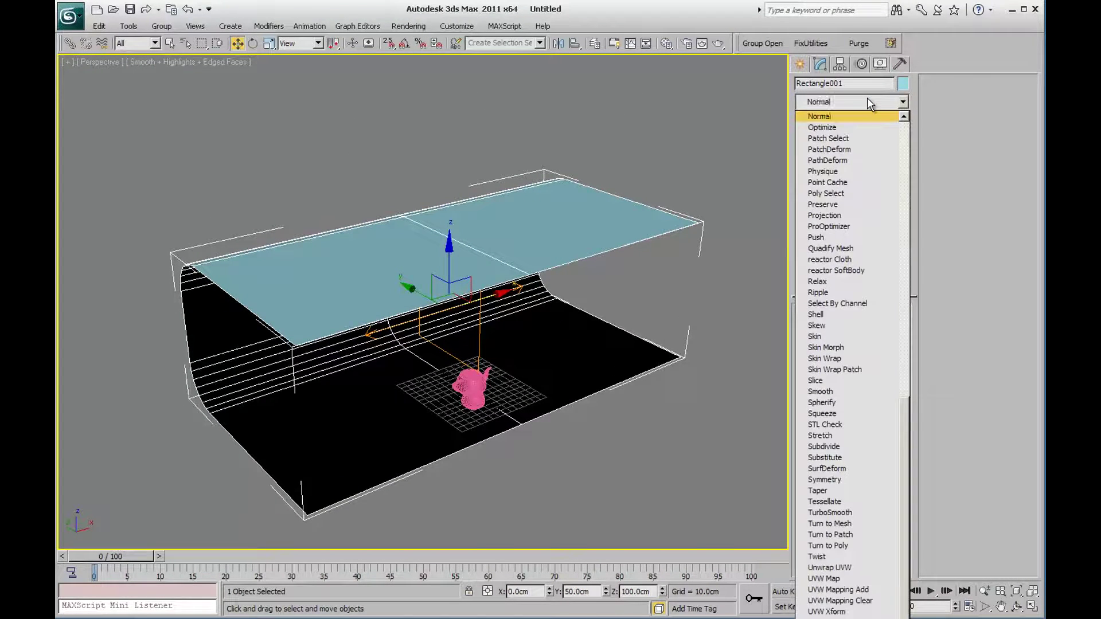
{"action": "key", "text": "Return"}
{"action": "mouse_move", "coordinate": [551, 324]}
{"action": "middle_mouse_down", "text": "alt"}
{"action": "mouse_move", "coordinate": [615, 287]}
{"action": "mouse_move", "coordinate": [426, 359]}
{"action": "middle_mouse_up", "text": "alt"}
Turn off Edged Faces display from the viewport shading menu
{"action": "key", "text": "F4"}
{"action": "scroll", "coordinate": [466, 347], "scroll_direction": "up", "scroll_amount": 3}
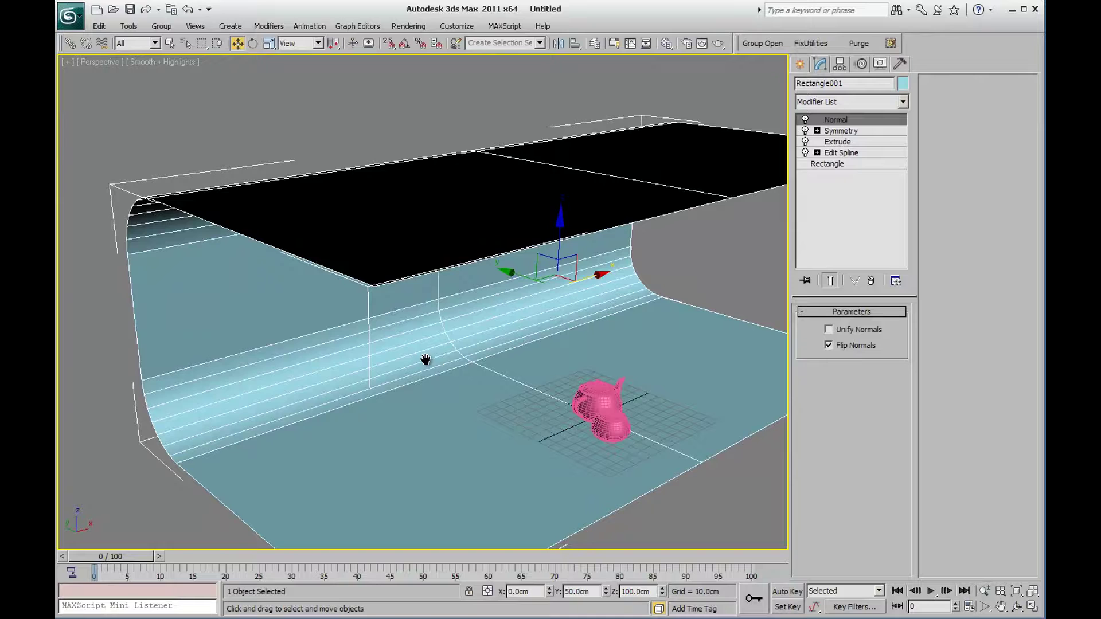
{"action": "left_click", "coordinate": [178, 62]}
{"action": "left_click", "coordinate": [219, 125]}
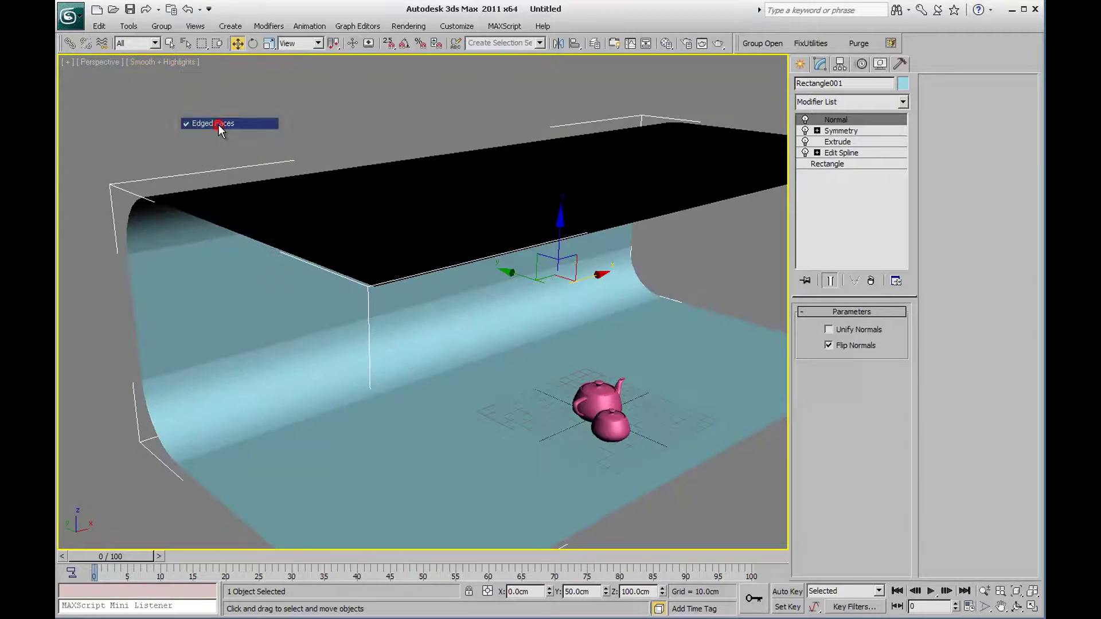
{"action": "scroll", "coordinate": [177, 383], "scroll_direction": "up", "scroll_amount": 5}
{"action": "middle_click_drag", "start_coordinate": [211, 361], "coordinate": [257, 342]}
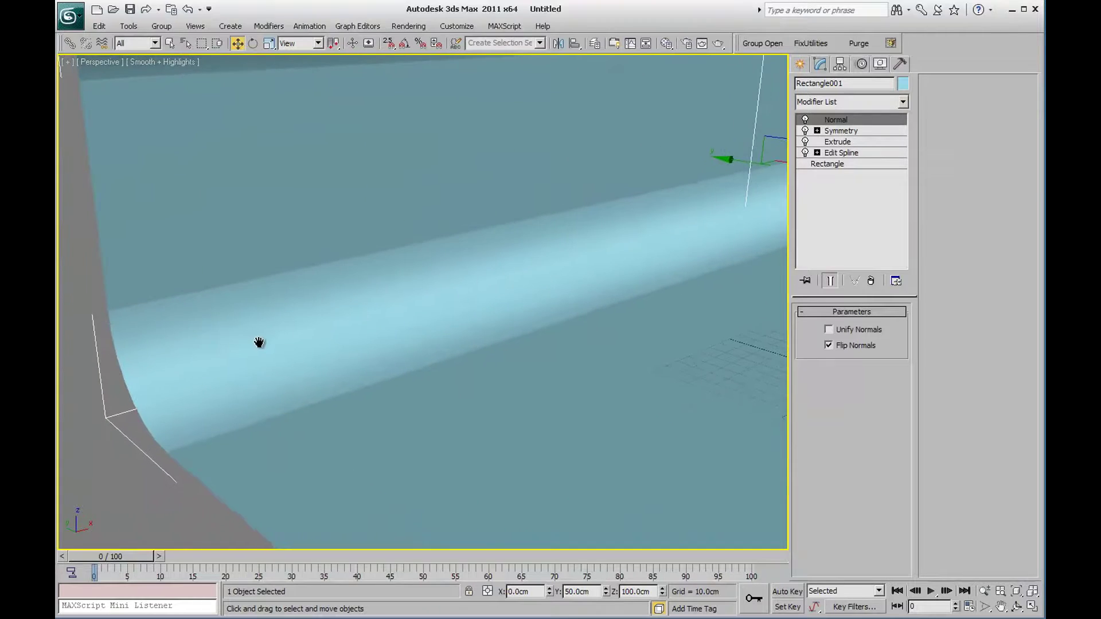
{"action": "key", "text": "F4"}
Toggle shaded/wireframe display and zoom out to see the whole backdrop and teapots
{"action": "key", "text": "F4"}
{"action": "key", "text": "F4"}
{"action": "key", "text": "F4"}
{"action": "key", "text": "F4"}
{"action": "key", "text": "F4"}
{"action": "mouse_move", "coordinate": [367, 265]}
{"action": "middle_mouse_down", "text": "alt"}
{"action": "mouse_move", "coordinate": [407, 253]}
{"action": "mouse_move", "coordinate": [335, 260]}
{"action": "middle_mouse_up", "text": "alt"}
{"action": "key", "text": "F3"}
{"action": "key", "text": "F3"}
{"action": "key", "text": "F4"}
{"action": "key", "text": "F4"}
{"action": "mouse_move", "coordinate": [296, 267]}
{"action": "middle_mouse_down"}
{"action": "mouse_move", "coordinate": [297, 327]}
{"action": "mouse_move", "coordinate": [308, 312]}
{"action": "mouse_move", "coordinate": [413, 402]}
{"action": "middle_mouse_up"}
{"action": "scroll", "coordinate": [292, 295], "scroll_direction": "down", "scroll_amount": 2}
{"action": "scroll", "coordinate": [310, 268], "scroll_direction": "down", "scroll_amount": 3}
{"action": "scroll", "coordinate": [310, 268], "scroll_direction": "down", "scroll_amount": 3}
{"action": "left_click", "coordinate": [857, 104]}
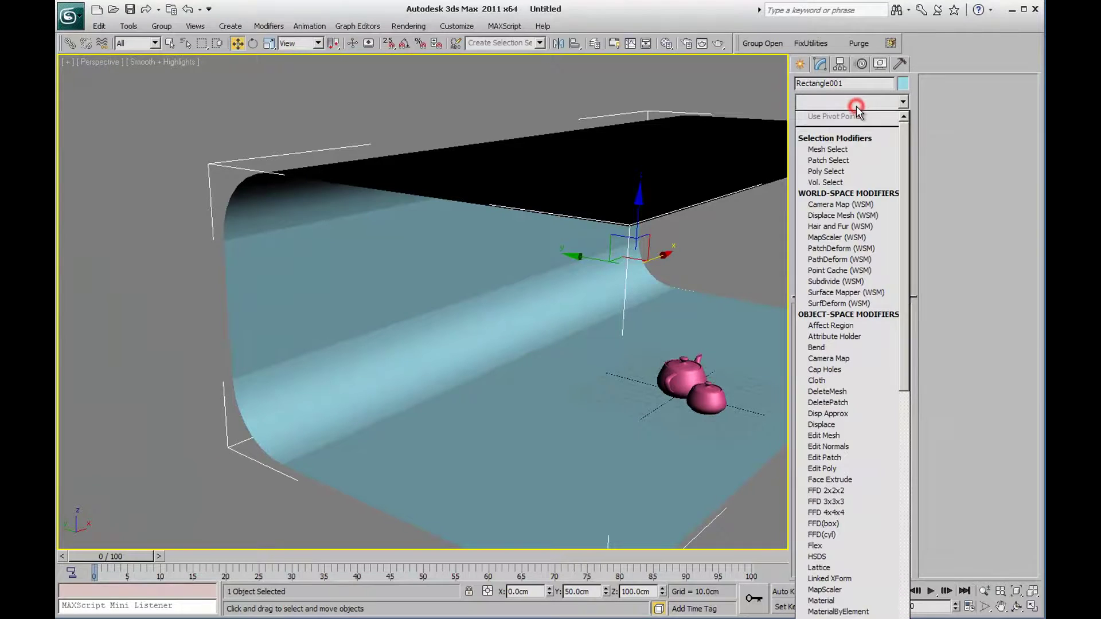
Add a Smooth modifier with Auto Smooth turned on
{"action": "key", "text": "s"}
{"action": "key", "text": "s"}
{"action": "key", "text": "s"}
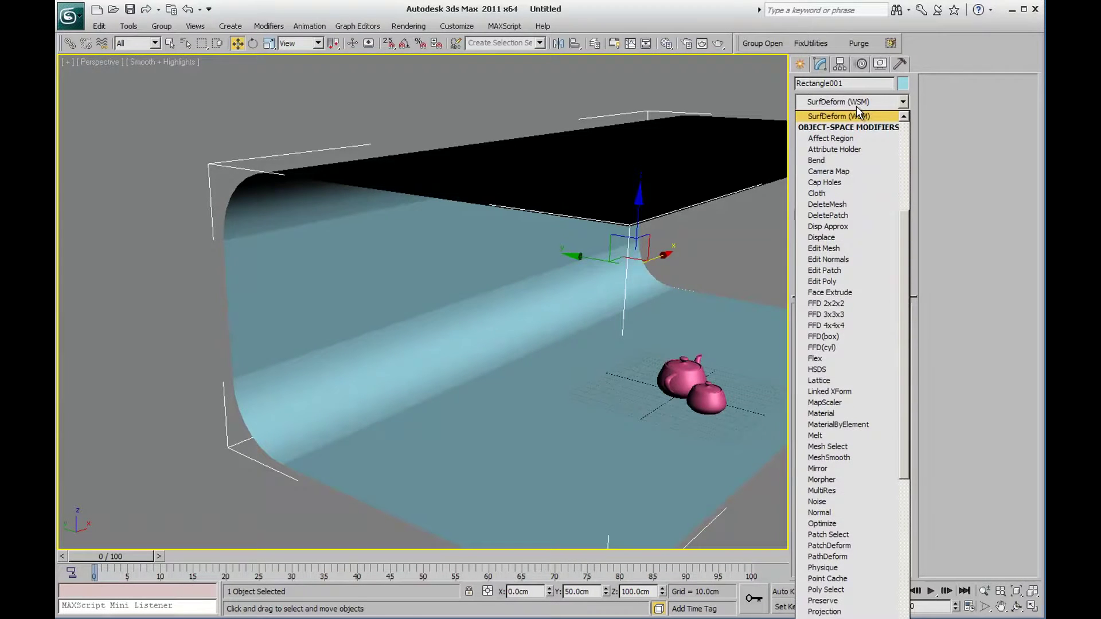
{"action": "key", "text": "s"}
{"action": "key", "text": "s"}
{"action": "key", "text": "s"}
{"action": "key", "text": "s"}
{"action": "key", "text": "s"}
{"action": "key", "text": "s"}
{"action": "key", "text": "s"}
{"action": "key", "text": "s"}
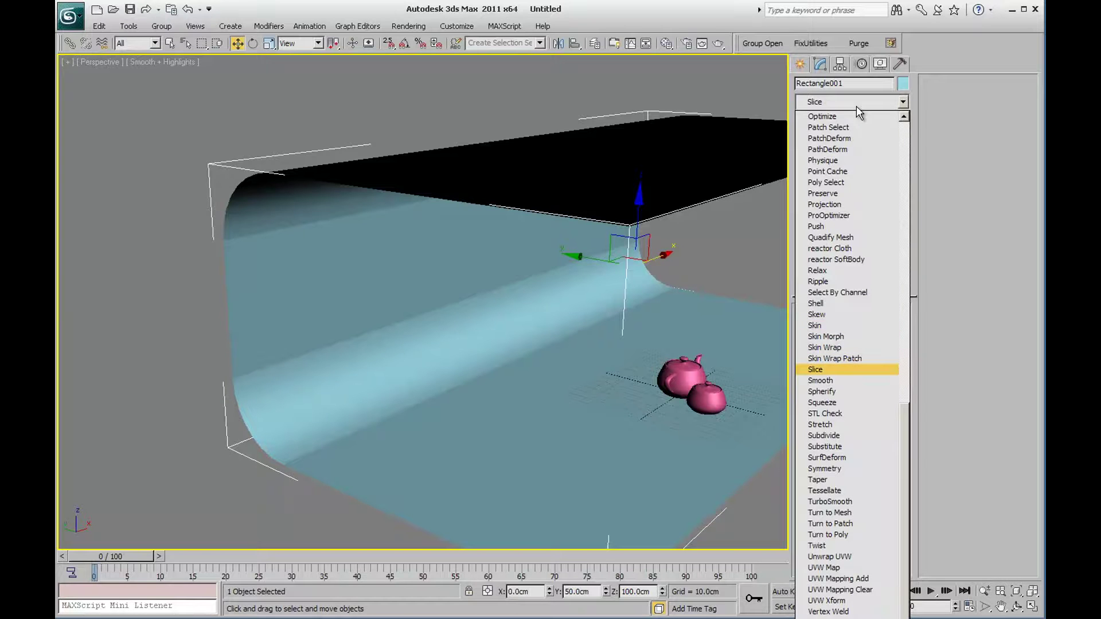
{"action": "key", "text": "s"}
{"action": "key", "text": "Return"}
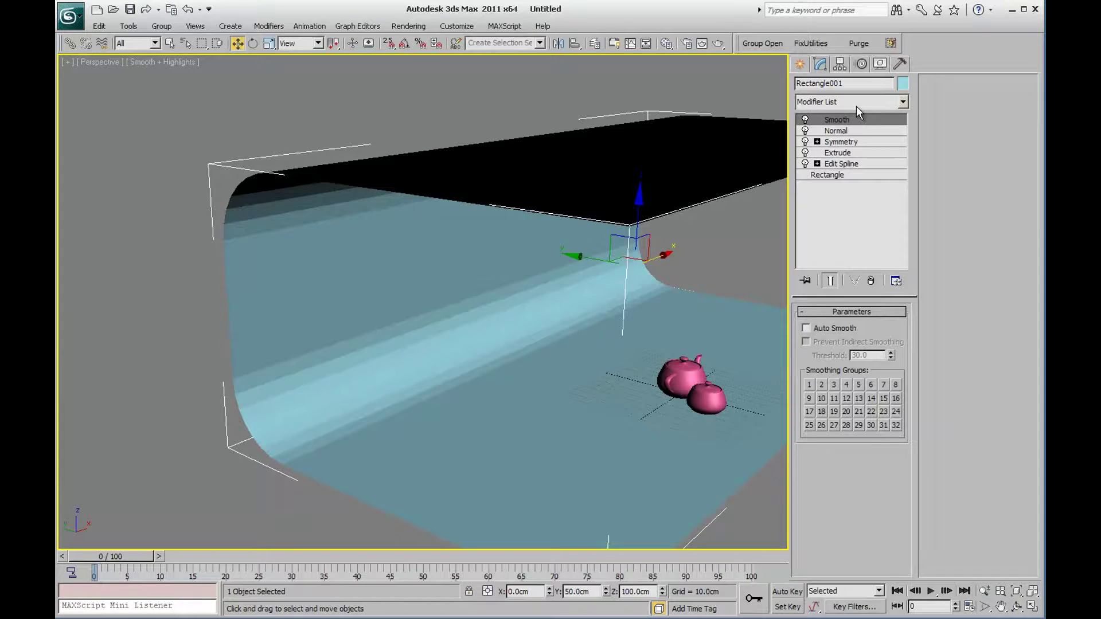
{"action": "left_click", "coordinate": [831, 329]}
Zoom in on the bend and toggle the Smooth modifier off and on to compare
{"action": "mouse_move", "coordinate": [435, 357]}
{"action": "middle_mouse_down", "text": "alt"}
{"action": "mouse_move", "coordinate": [468, 344]}
{"action": "mouse_move", "coordinate": [436, 365]}
{"action": "middle_mouse_up", "text": "alt"}
{"action": "scroll", "coordinate": [371, 363], "scroll_direction": "up", "scroll_amount": 2}
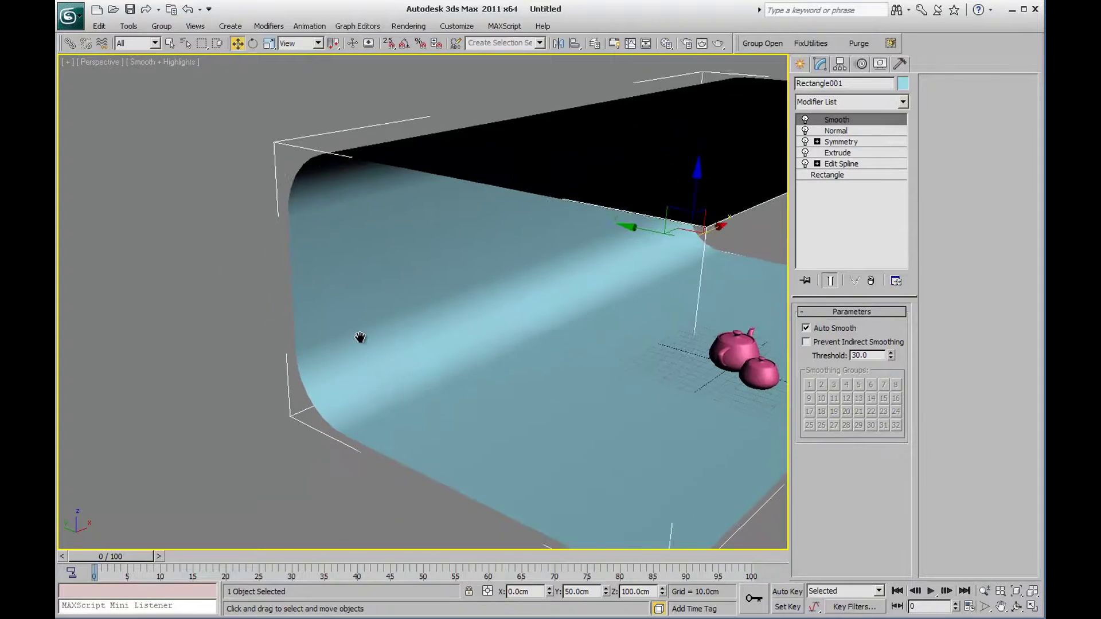
{"action": "scroll", "coordinate": [362, 336], "scroll_direction": "up", "scroll_amount": 3}
{"action": "scroll", "coordinate": [364, 332], "scroll_direction": "up", "scroll_amount": 2}
{"action": "middle_click_drag", "start_coordinate": [356, 285], "coordinate": [365, 315]}
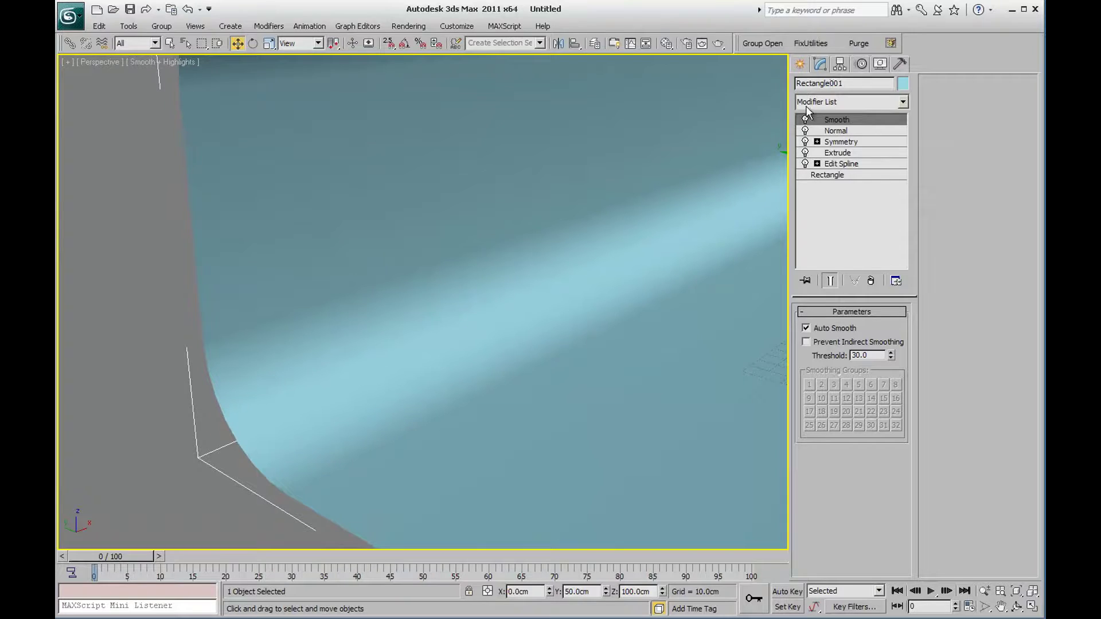
{"action": "left_click", "coordinate": [805, 120]}
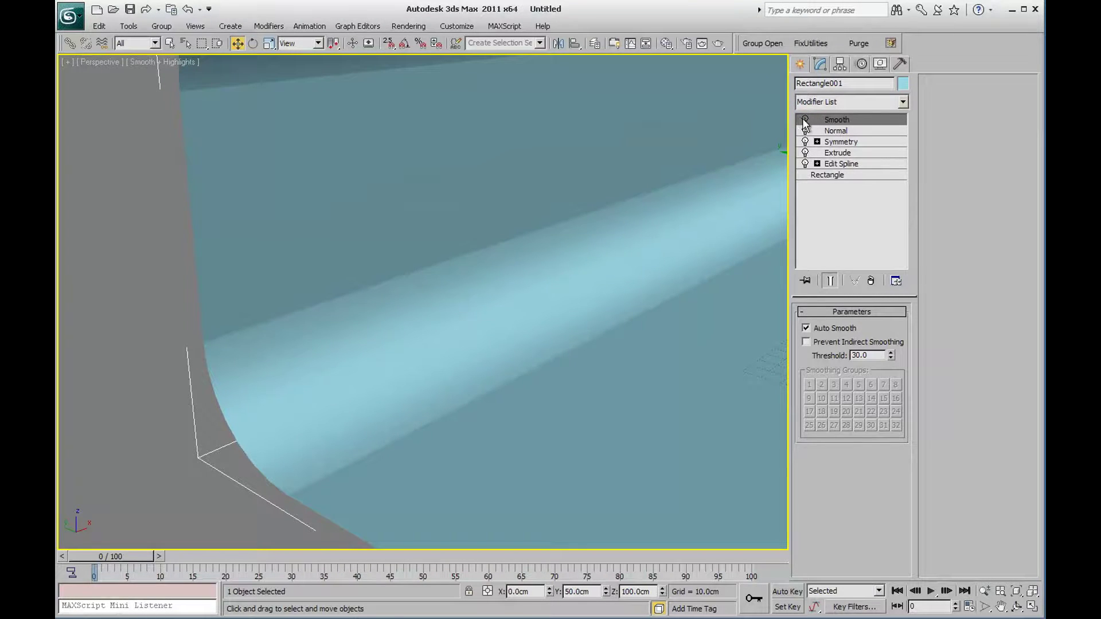
{"action": "left_click", "coordinate": [805, 120]}
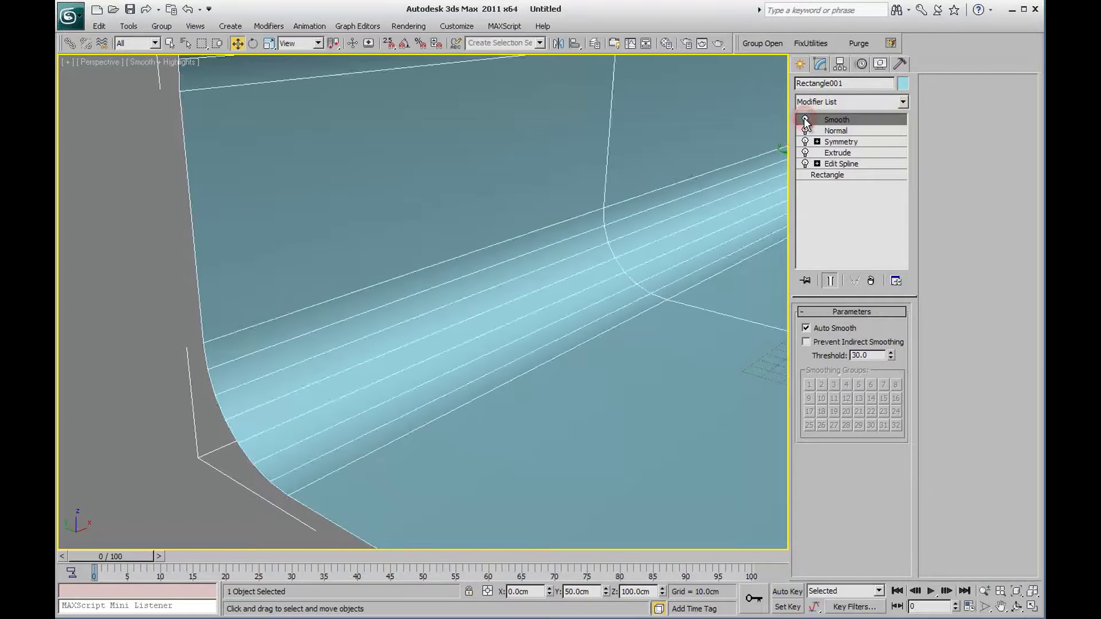
Show Edged Faces again with F4
{"action": "scroll", "coordinate": [627, 270], "scroll_direction": "down", "scroll_amount": 5}
{"action": "key", "text": "F4"}
{"action": "scroll", "coordinate": [631, 241], "scroll_direction": "up", "scroll_amount": 5}
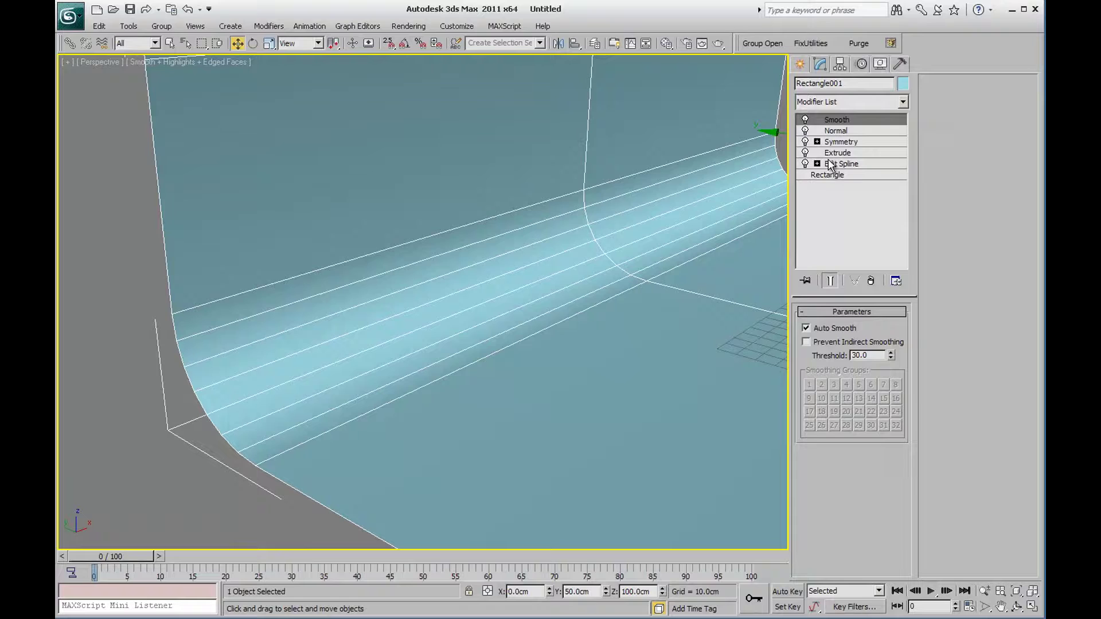
{"action": "left_click", "coordinate": [837, 175]}
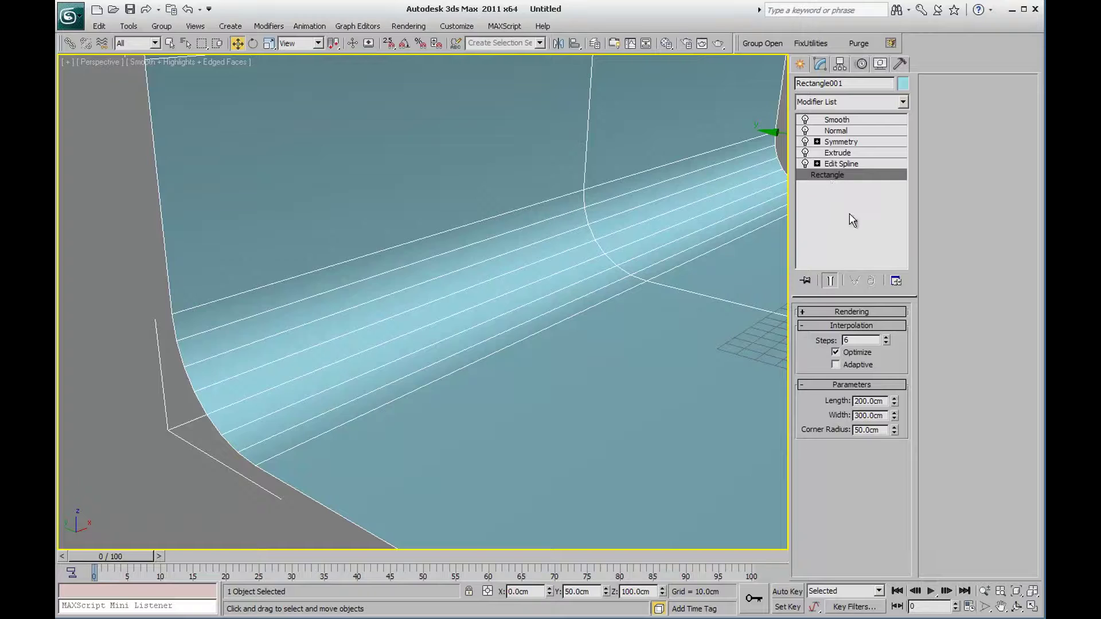
Set the base Rectangle's Interpolation Steps to 12
{"action": "left_click", "coordinate": [850, 312]}
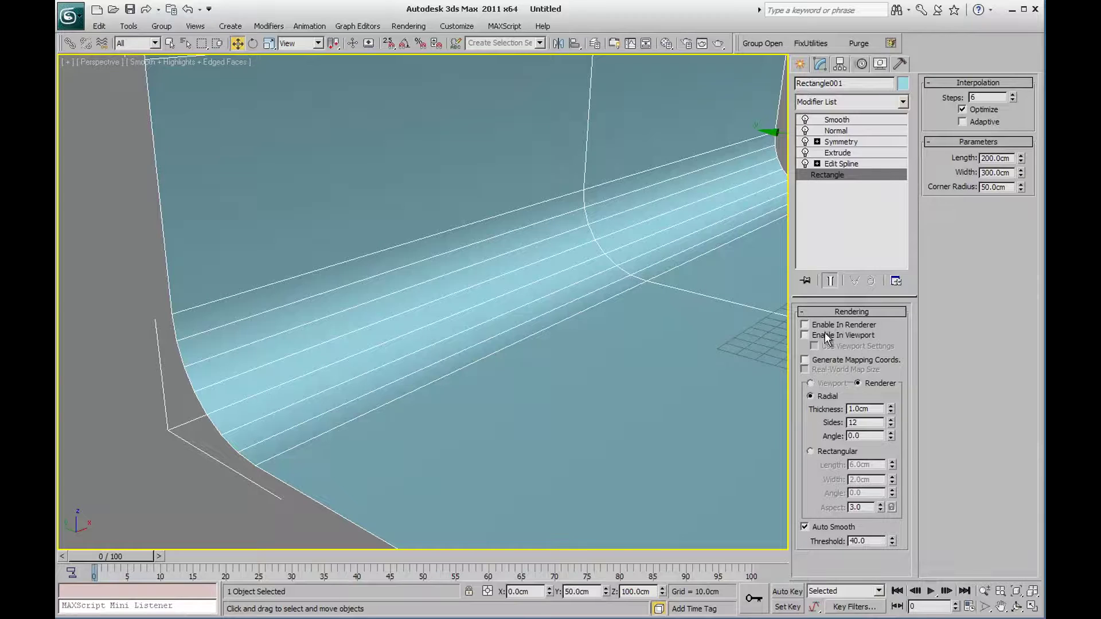
{"action": "left_click", "coordinate": [850, 313]}
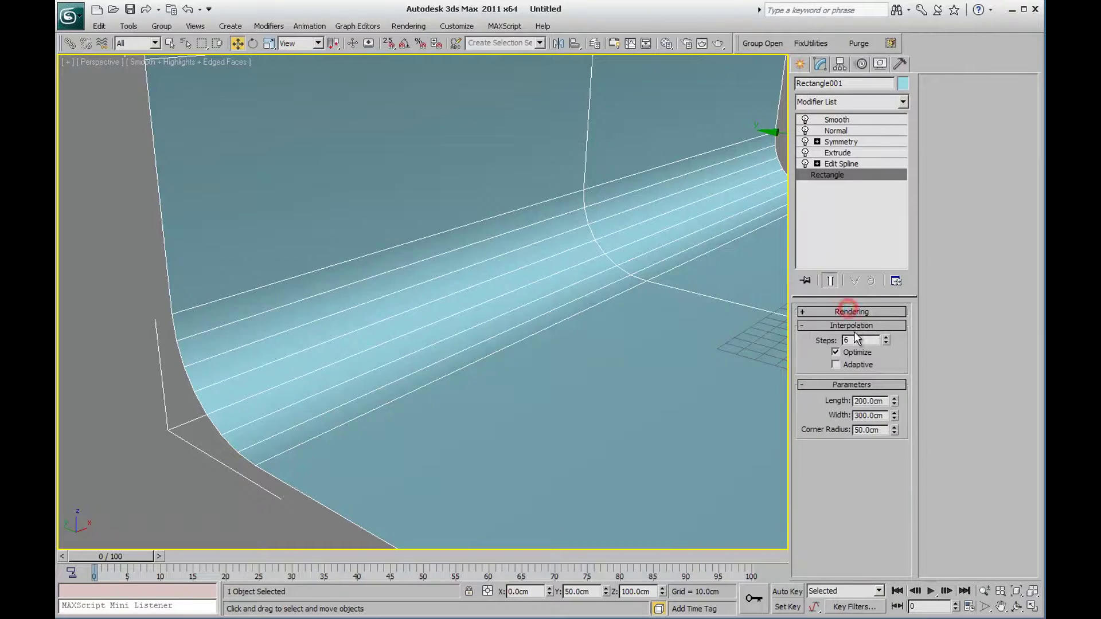
{"action": "left_click", "coordinate": [847, 339]}
{"action": "type", "text": "12"}
{"action": "key", "text": "Return"}
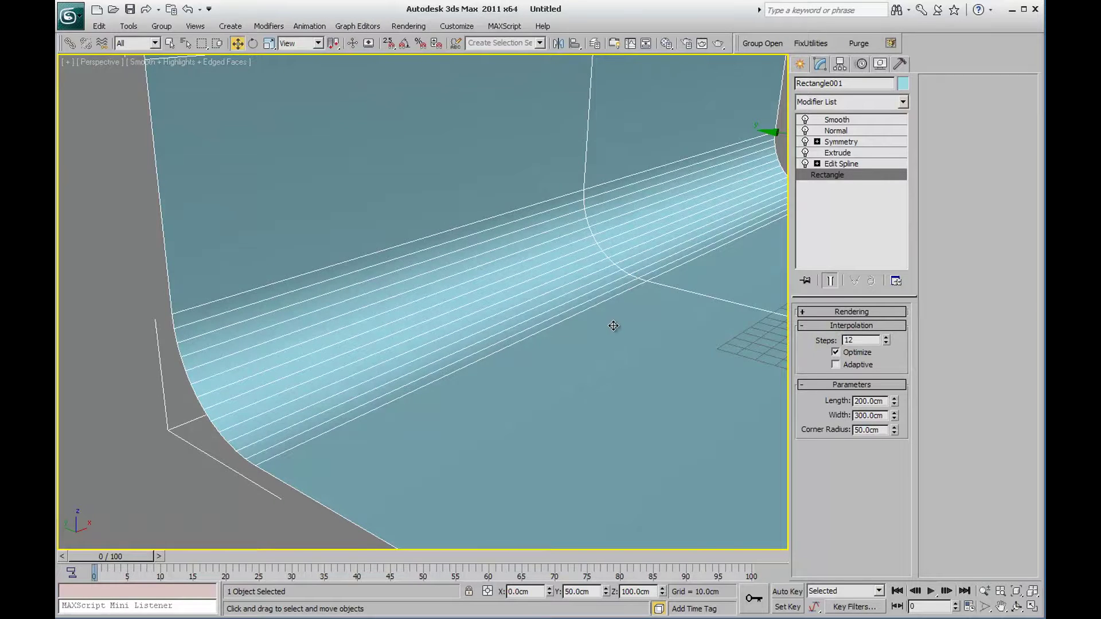
Step through Edit Spline, Extrude, Symmetry and Normal back up to Smooth
{"action": "scroll", "coordinate": [652, 311], "scroll_direction": "down", "scroll_amount": 5}
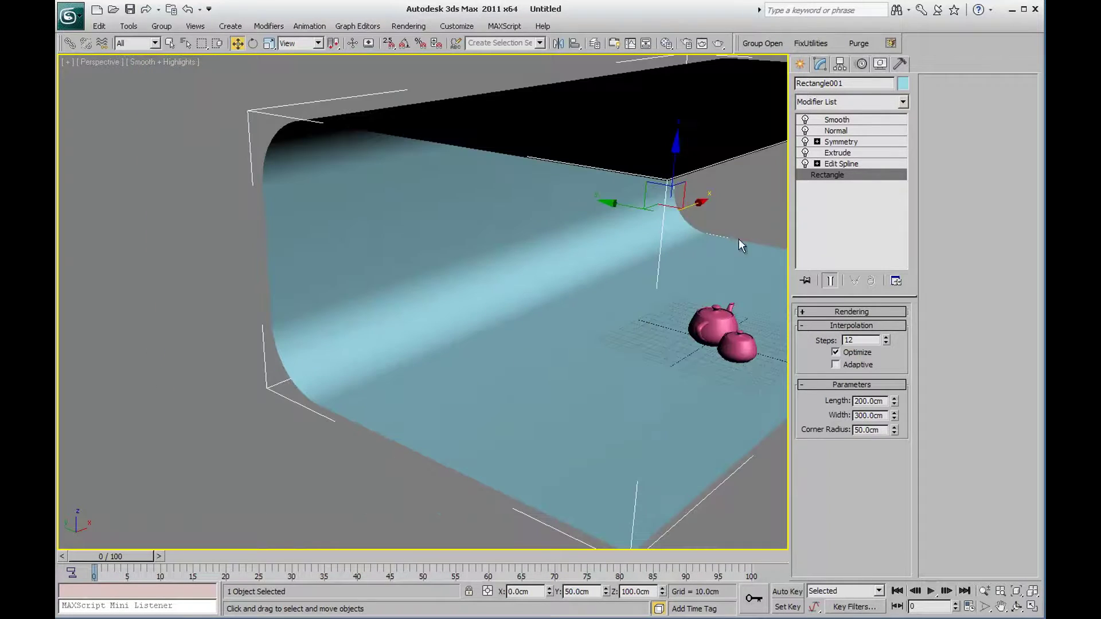
{"action": "left_click", "coordinate": [833, 165]}
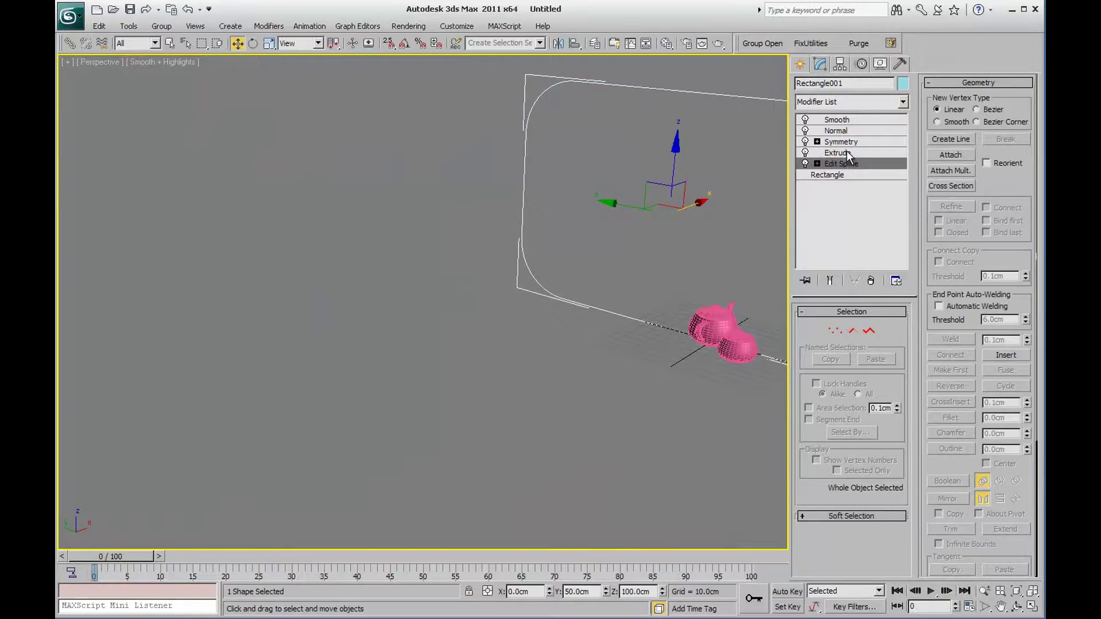
{"action": "left_click", "coordinate": [847, 152]}
{"action": "left_click", "coordinate": [851, 143]}
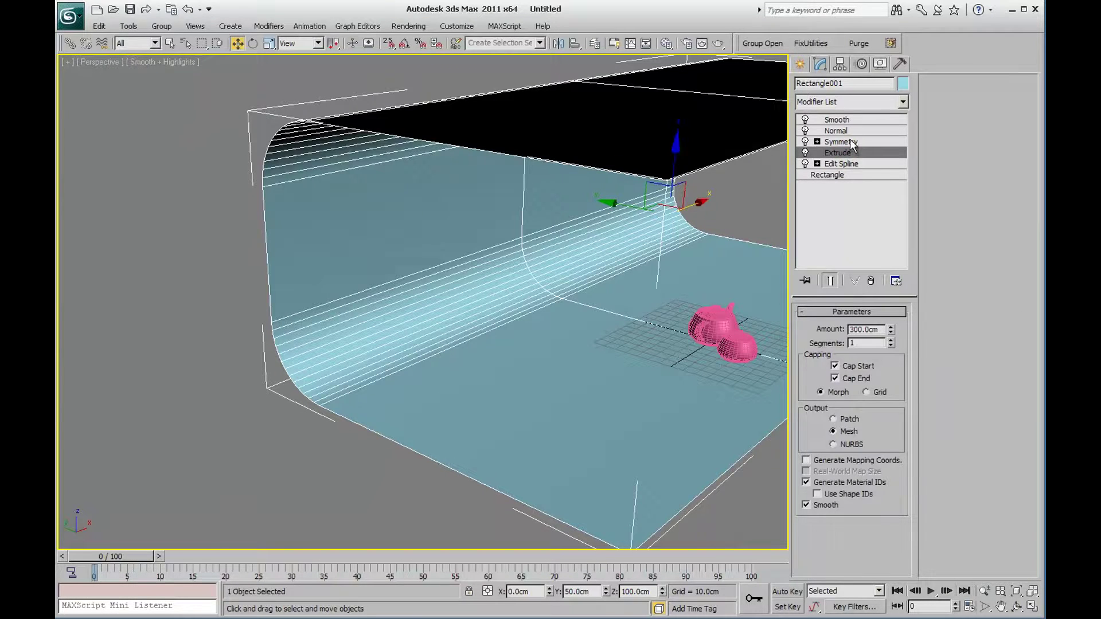
{"action": "left_click", "coordinate": [854, 130]}
{"action": "left_click", "coordinate": [853, 120]}
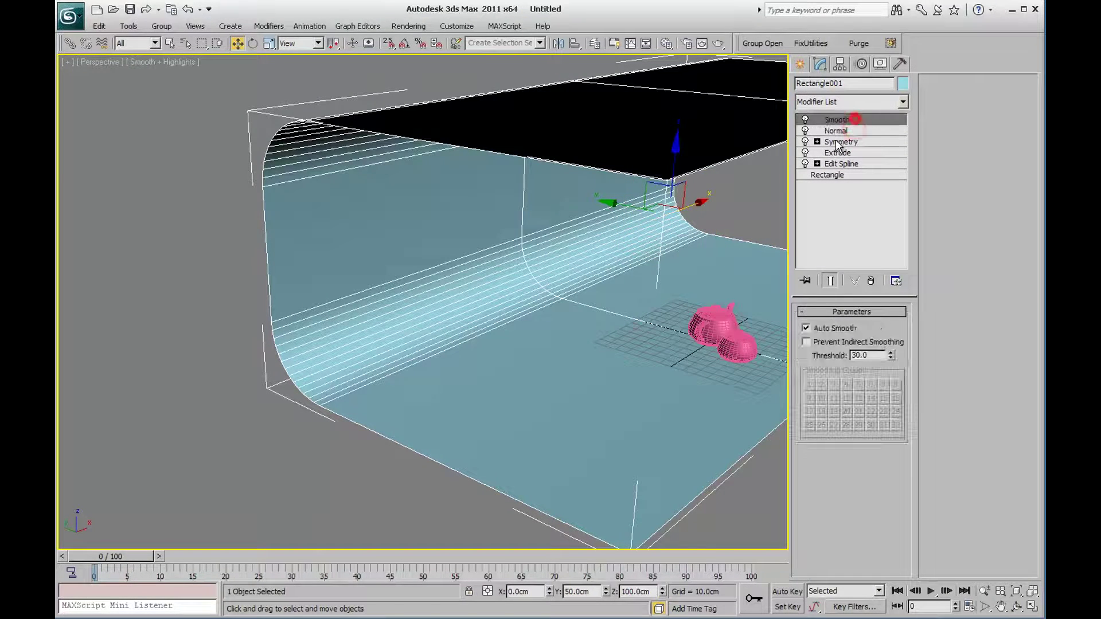
Deselect the backdrop, hide edged faces, frame the scene and switch to four viewports
{"action": "left_click", "coordinate": [742, 220]}
{"action": "left_click", "coordinate": [643, 331]}
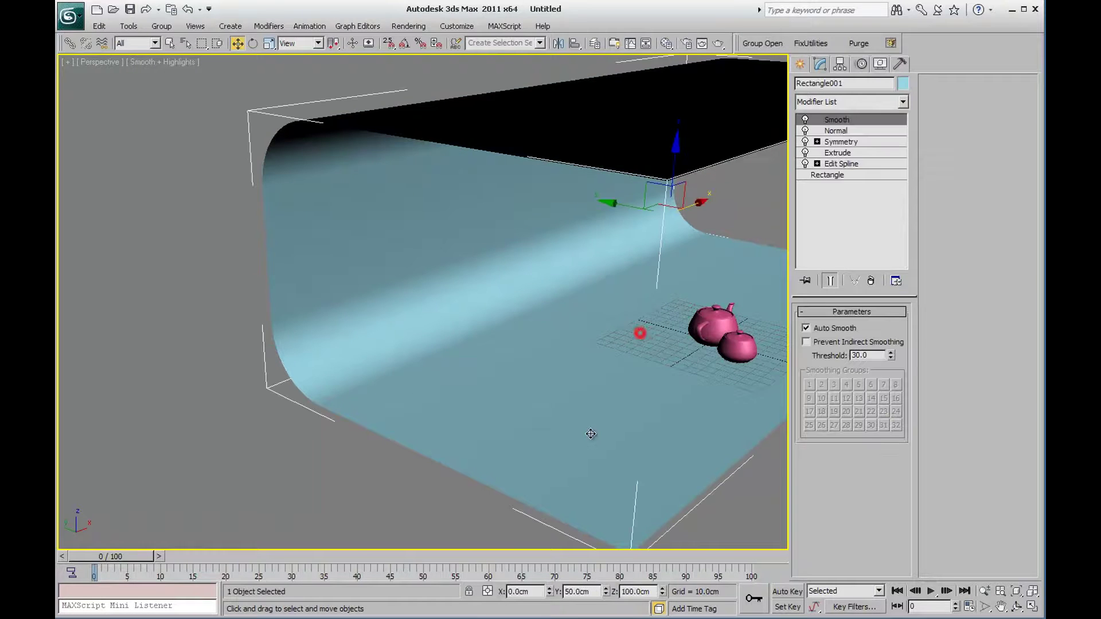
{"action": "key", "text": "F4"}
{"action": "mouse_move", "coordinate": [644, 332]}
{"action": "middle_mouse_down", "text": "alt"}
{"action": "mouse_move", "coordinate": [547, 417]}
{"action": "mouse_move", "coordinate": [374, 438]}
{"action": "mouse_move", "coordinate": [409, 430]}
{"action": "middle_mouse_up", "text": "alt"}
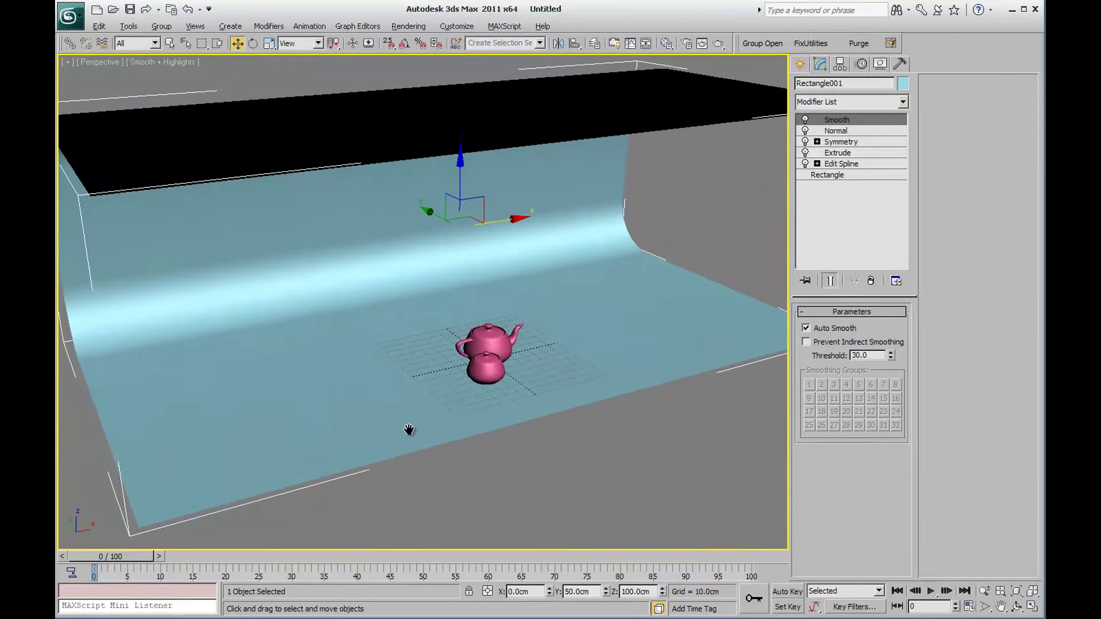
{"action": "left_click", "coordinate": [579, 450]}
{"action": "key", "text": "z"}
{"action": "key", "text": "alt+w"}
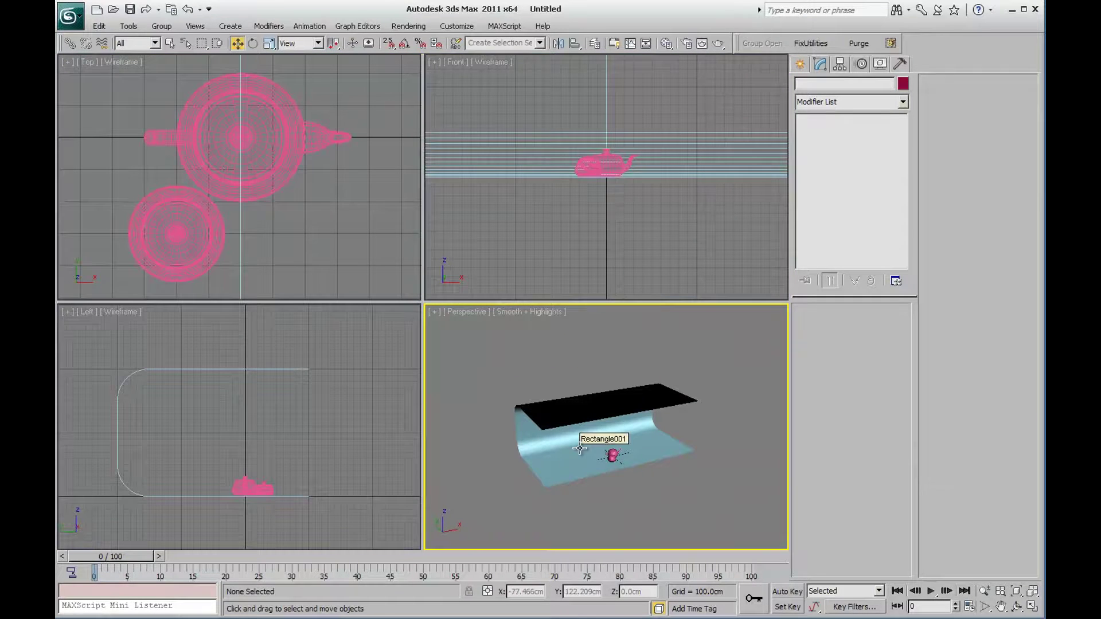
Zoom extents all, maximize the Top view, and open the Standard camera types
{"action": "key", "text": "ctrl+shift+z"}
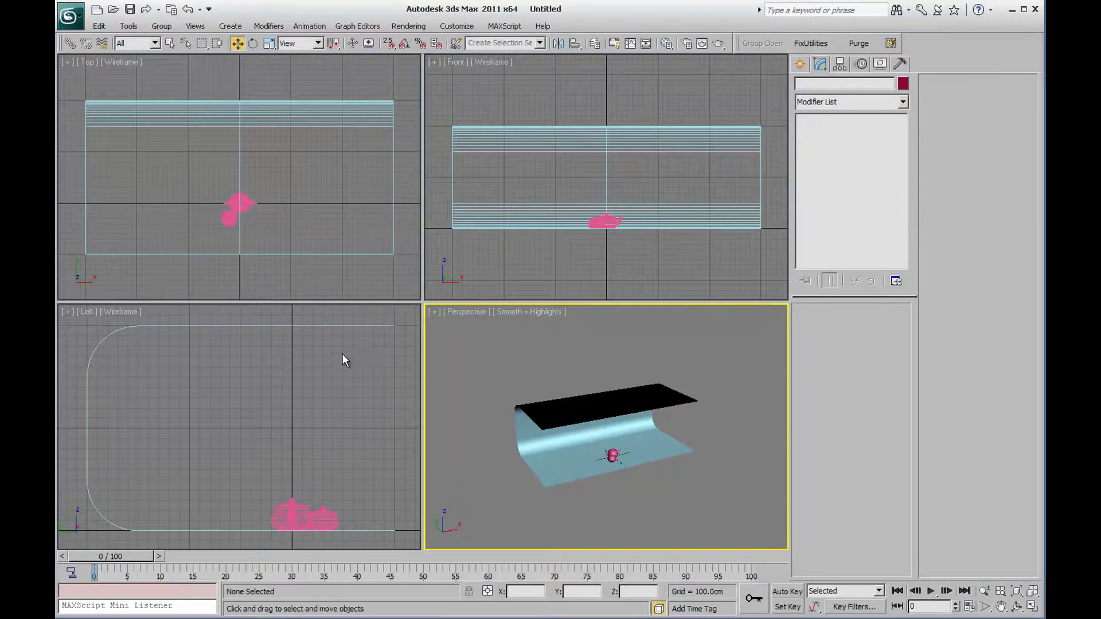
{"action": "left_click", "coordinate": [343, 356]}
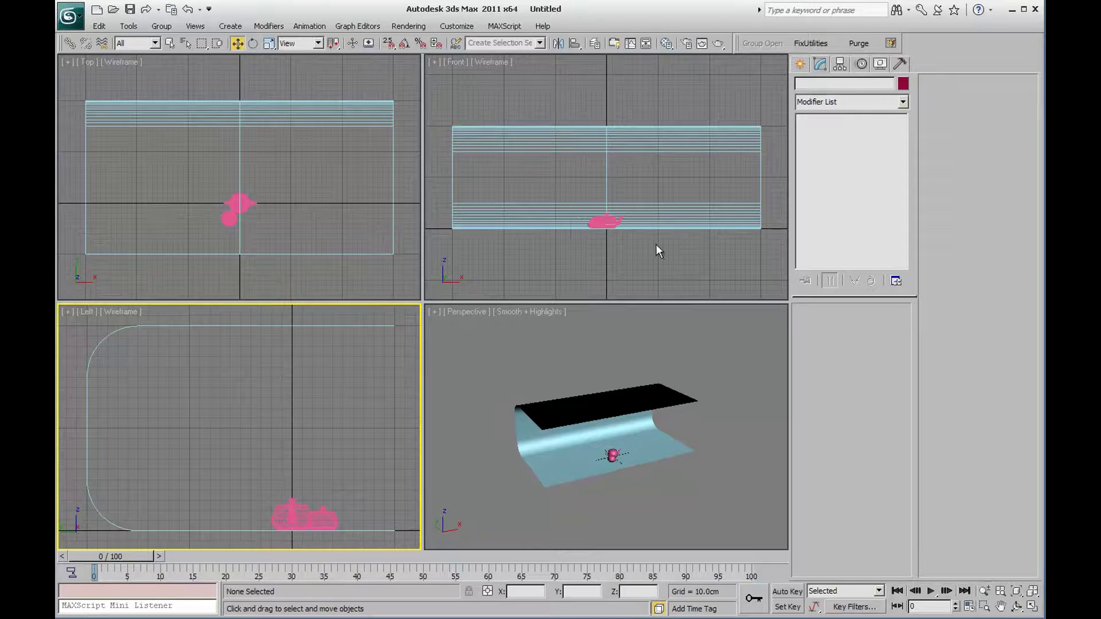
{"action": "left_click", "coordinate": [346, 226]}
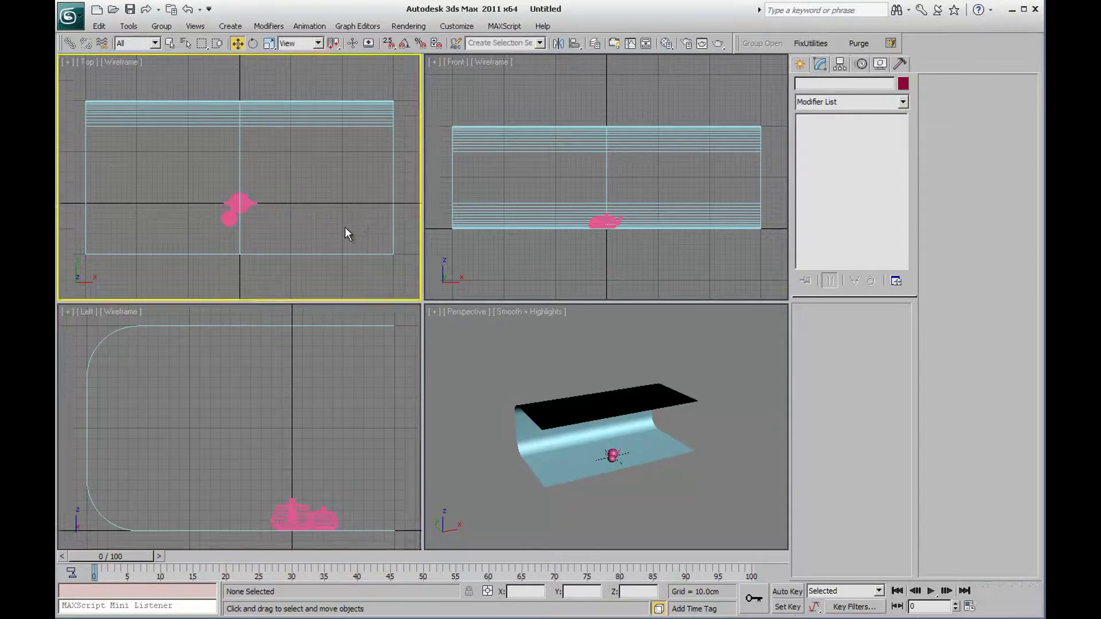
{"action": "middle_click_drag", "start_coordinate": [335, 237], "coordinate": [340, 214]}
{"action": "key", "text": "alt+w"}
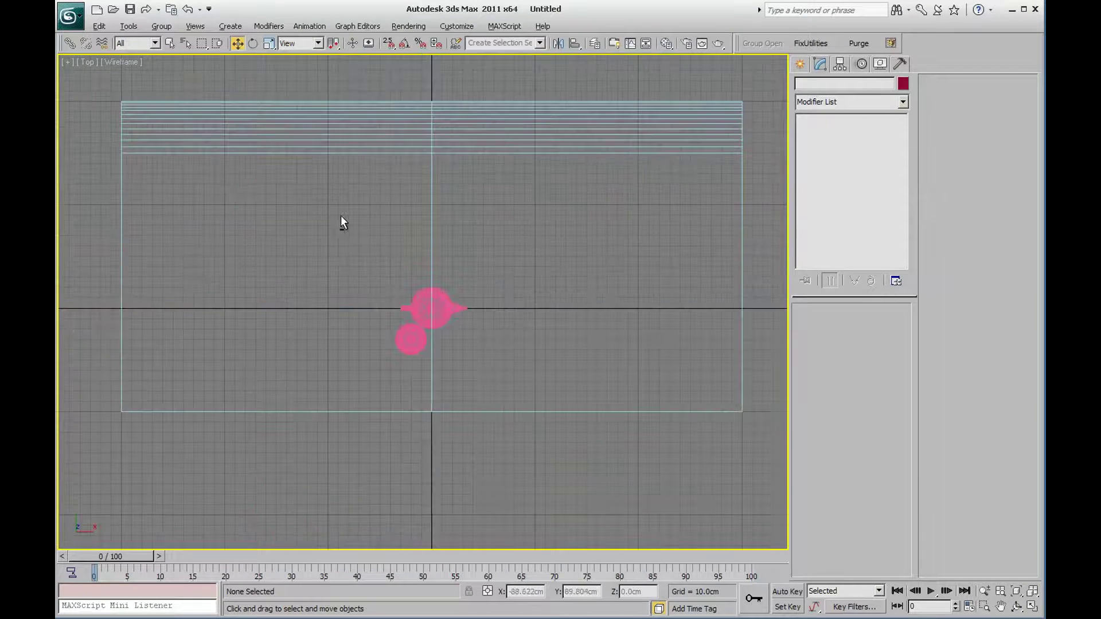
{"action": "scroll", "coordinate": [452, 337], "scroll_direction": "up", "scroll_amount": 1}
{"action": "left_click", "coordinate": [802, 64]}
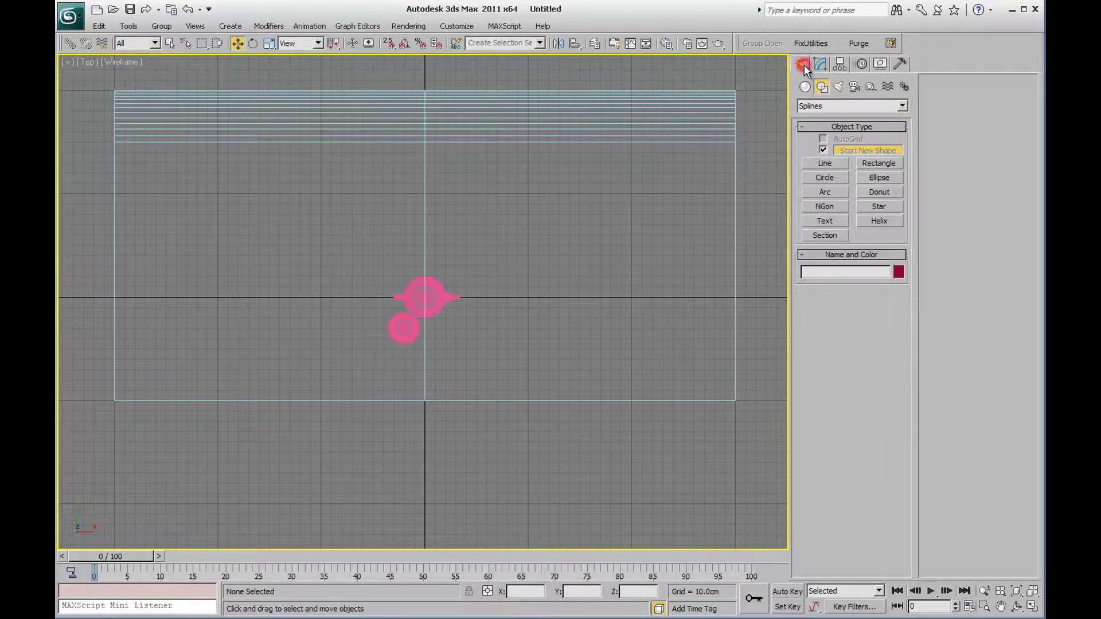
{"action": "left_click", "coordinate": [852, 87]}
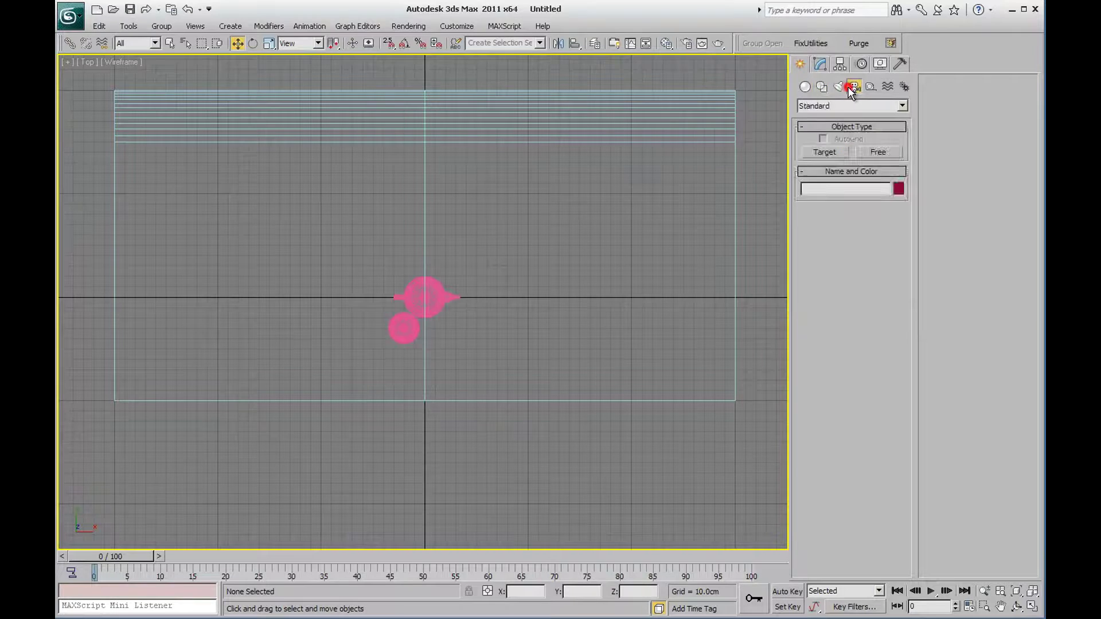
Create a grid-snapped Target camera in the Top view aimed at the teapots
{"action": "left_click", "coordinate": [827, 150]}
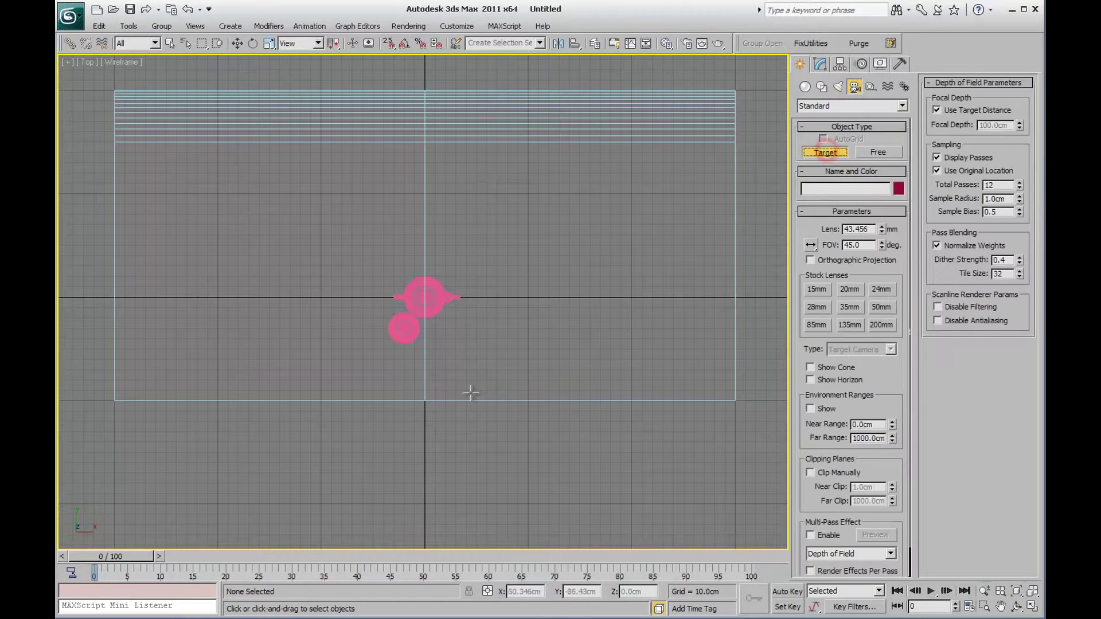
{"action": "left_click", "coordinate": [389, 44]}
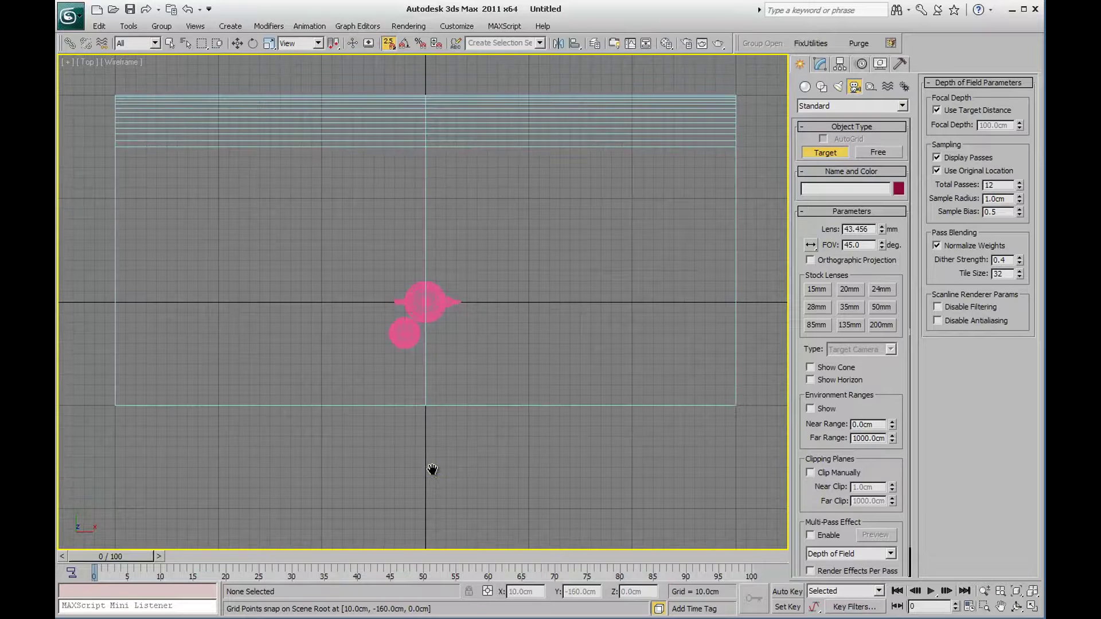
{"action": "middle_click_drag", "start_coordinate": [424, 505], "coordinate": [425, 509]}
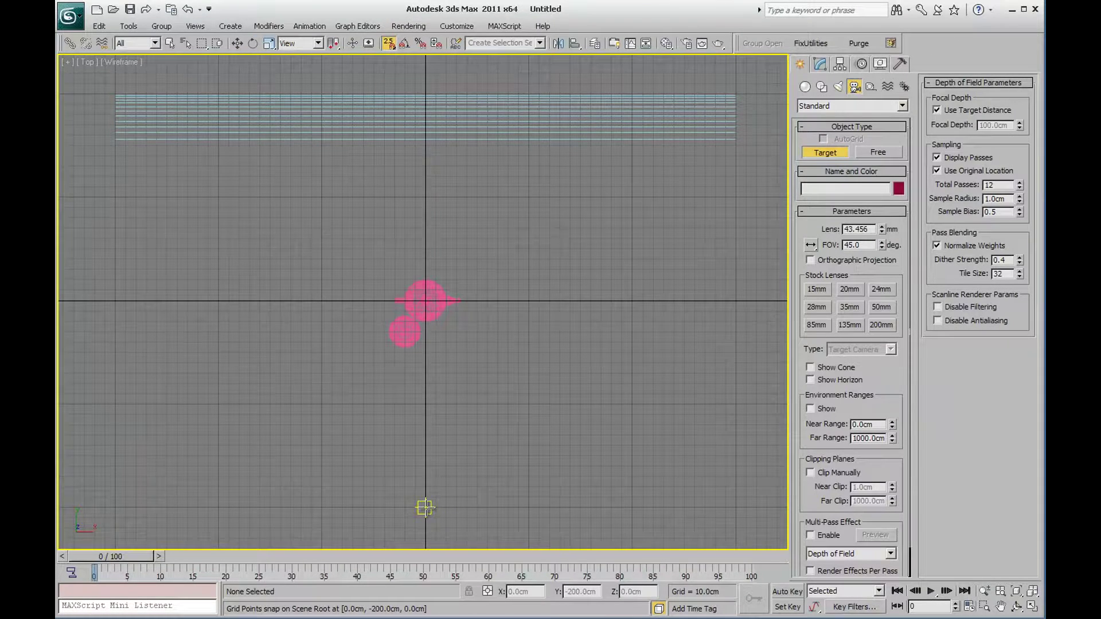
{"action": "left_click_drag", "start_coordinate": [425, 508], "coordinate": [426, 299]}
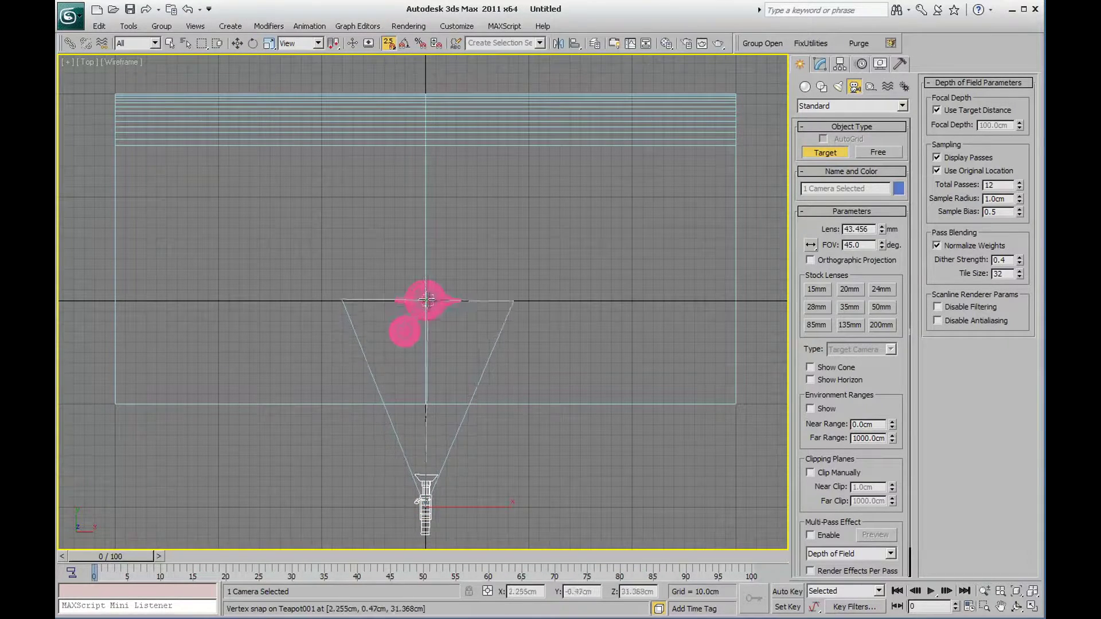
{"action": "left_click_drag", "start_coordinate": [425, 299], "coordinate": [426, 300]}
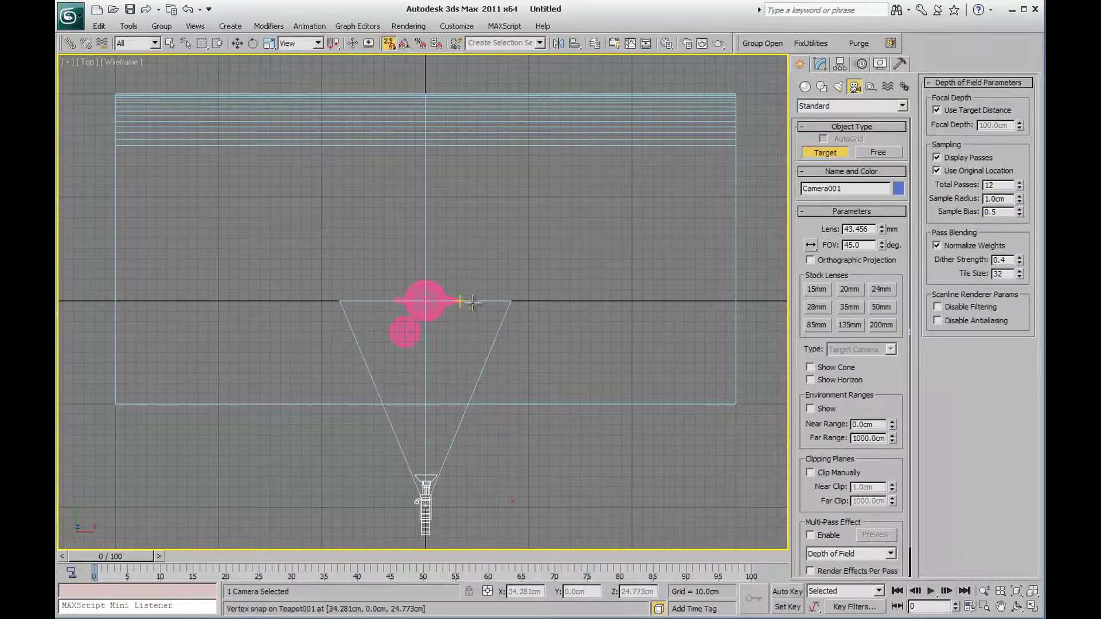
Raise the camera to Z 80 cm in the Left view
{"action": "key", "text": "w"}
{"action": "middle_click_drag", "start_coordinate": [479, 305], "coordinate": [482, 383]}
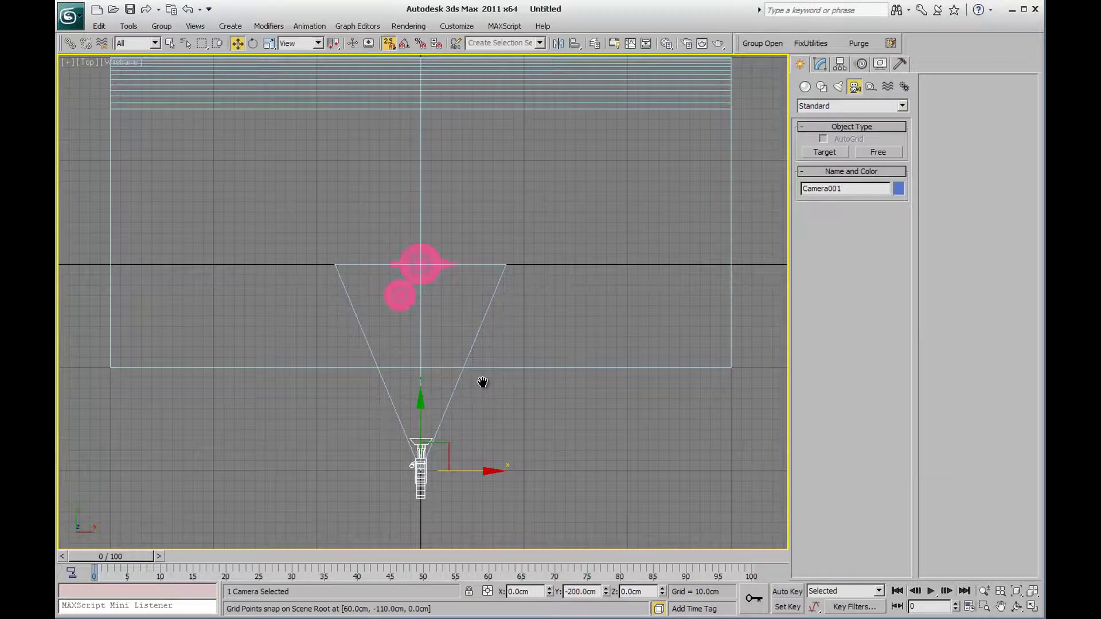
{"action": "key", "text": "alt+w"}
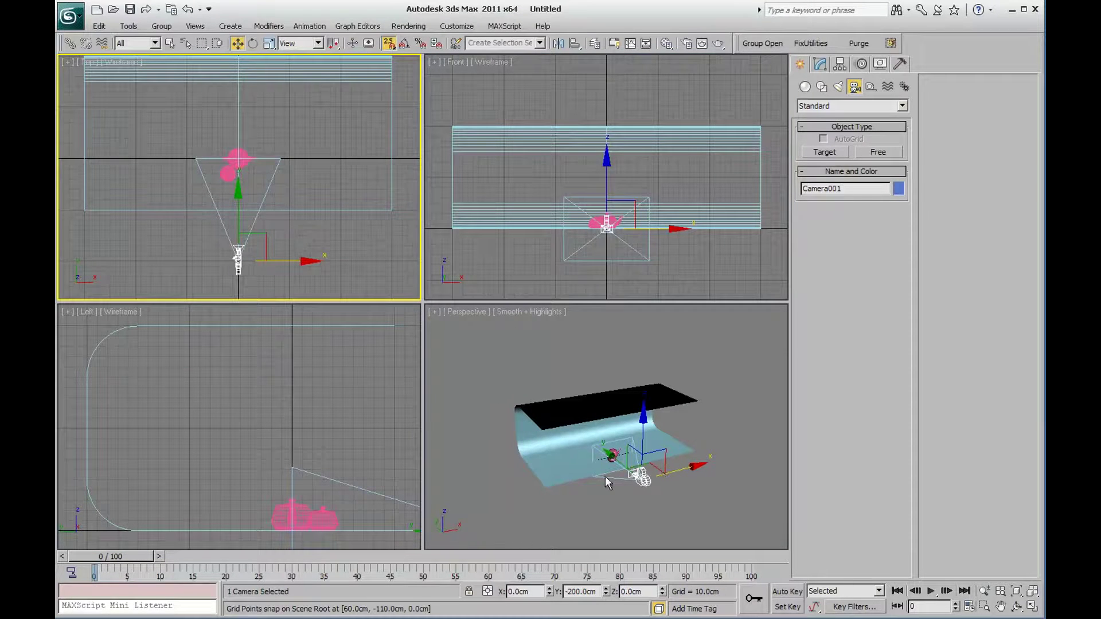
{"action": "middle_click", "coordinate": [411, 452]}
{"action": "scroll", "coordinate": [375, 448], "scroll_direction": "down", "scroll_amount": 3}
{"action": "middle_click_drag", "start_coordinate": [376, 448], "coordinate": [295, 428]}
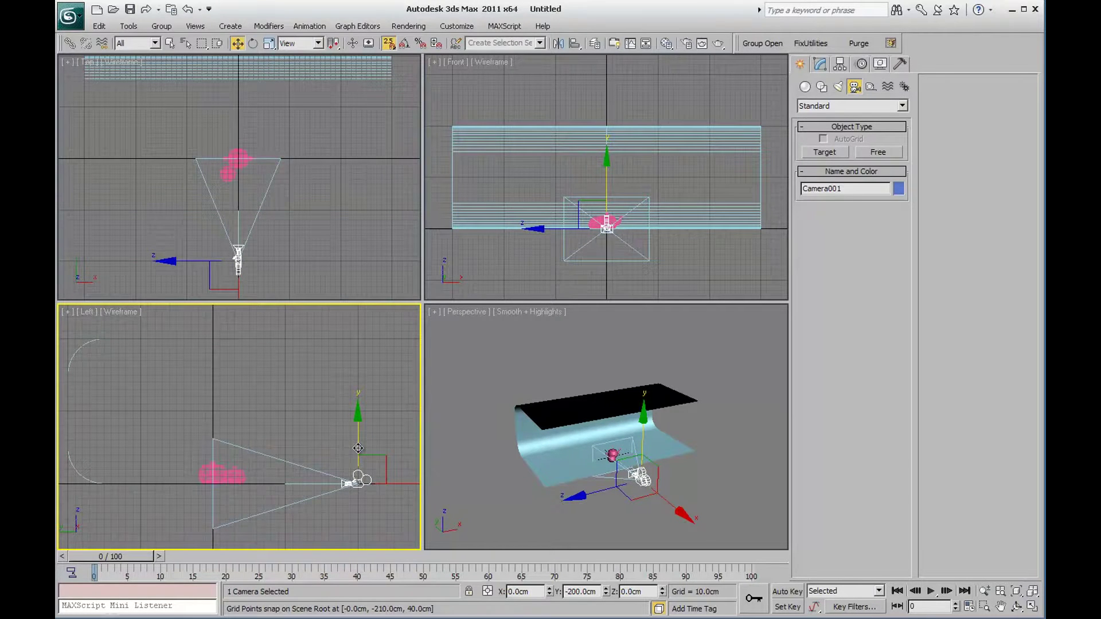
{"action": "left_click_drag", "start_coordinate": [359, 486], "coordinate": [359, 426]}
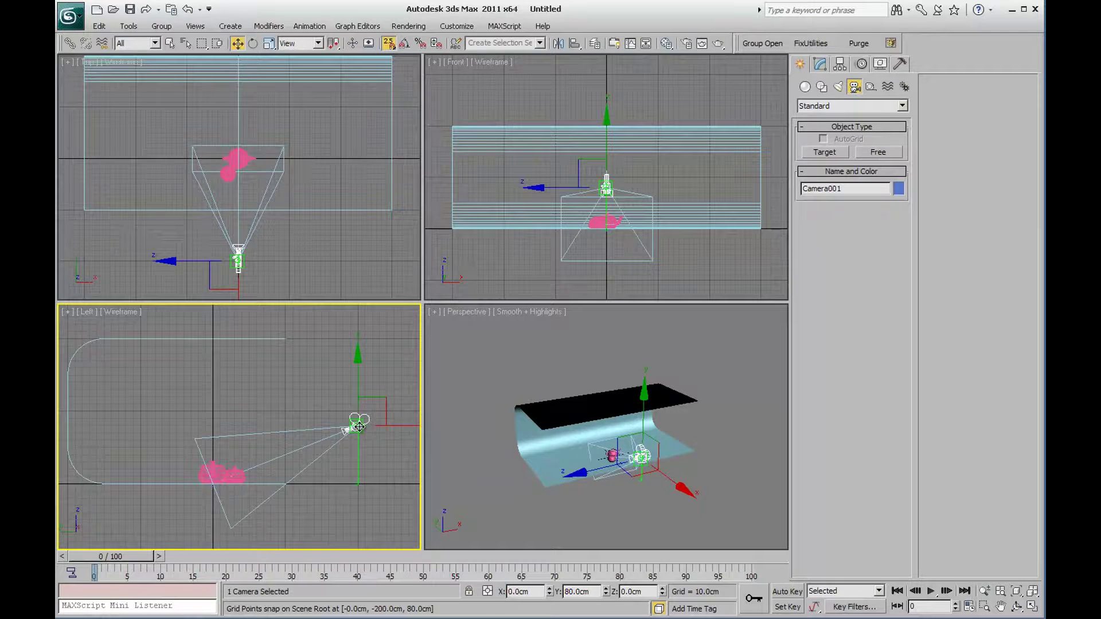
Show the camera's view in the Perspective viewport and restore the camera to 80 cm
{"action": "scroll", "coordinate": [360, 427], "scroll_direction": "up", "scroll_amount": 3}
{"action": "scroll", "coordinate": [367, 426], "scroll_direction": "down", "scroll_amount": 1}
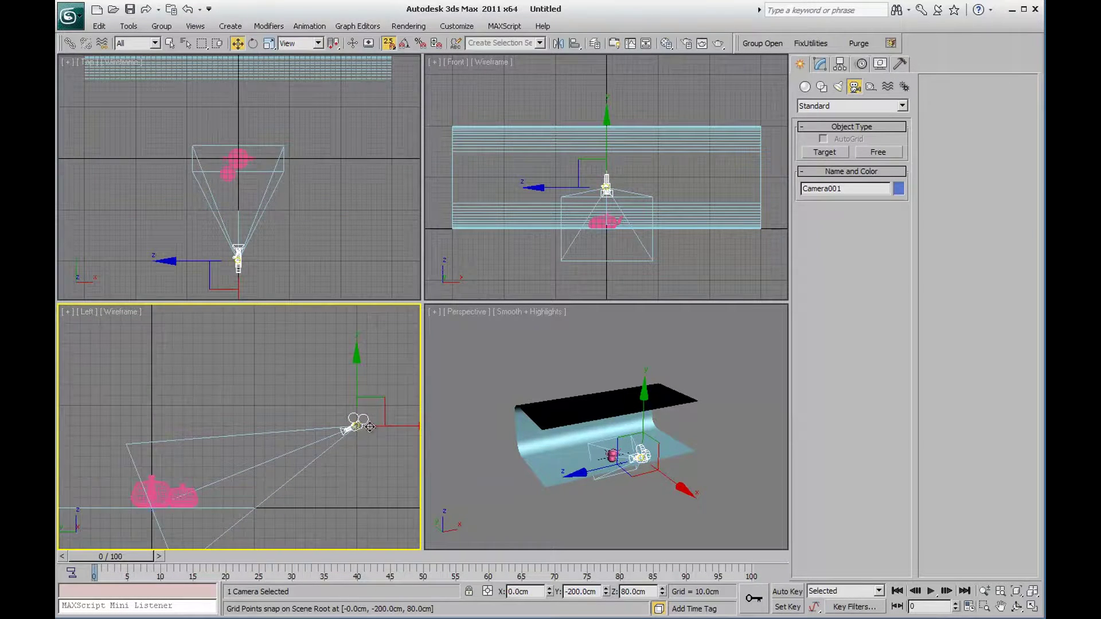
{"action": "left_click", "coordinate": [452, 383]}
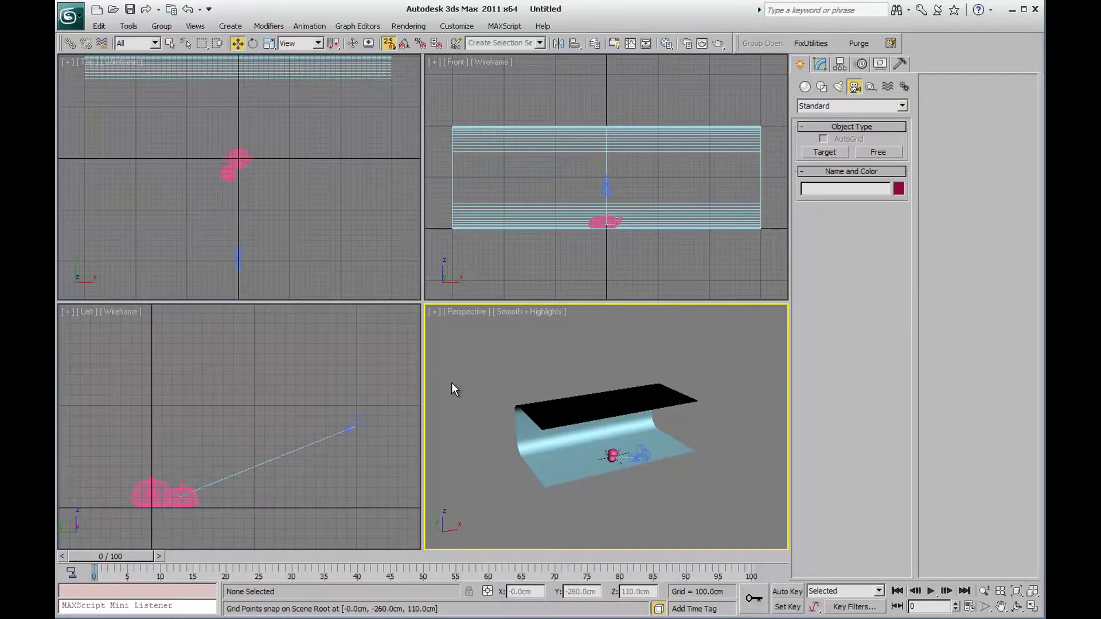
{"action": "key", "text": "c"}
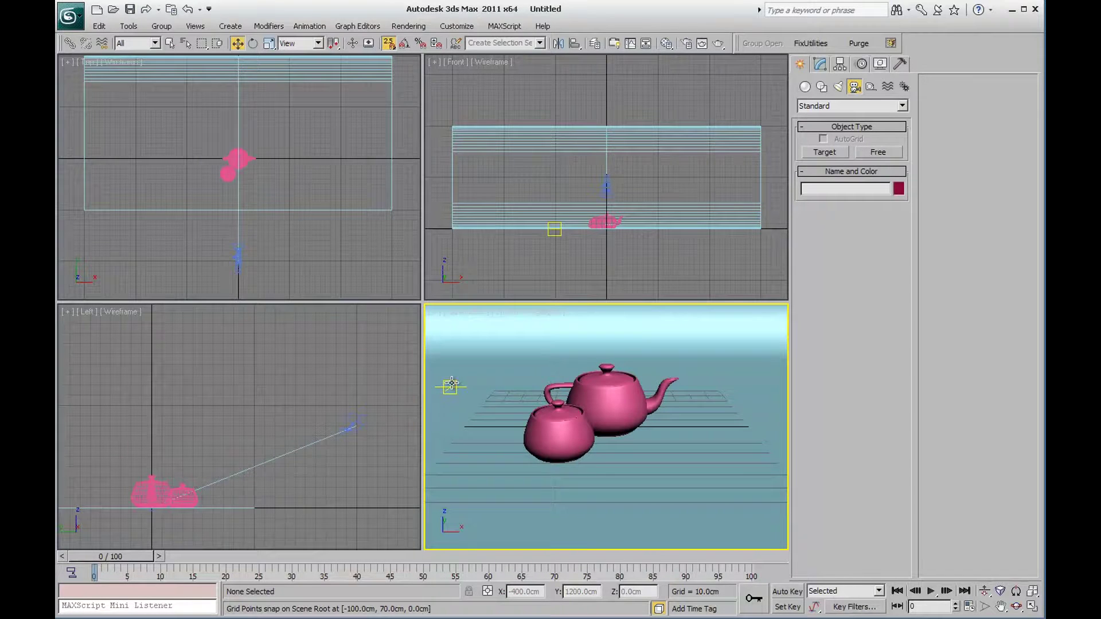
{"action": "left_click_drag", "start_coordinate": [355, 427], "coordinate": [356, 427]}
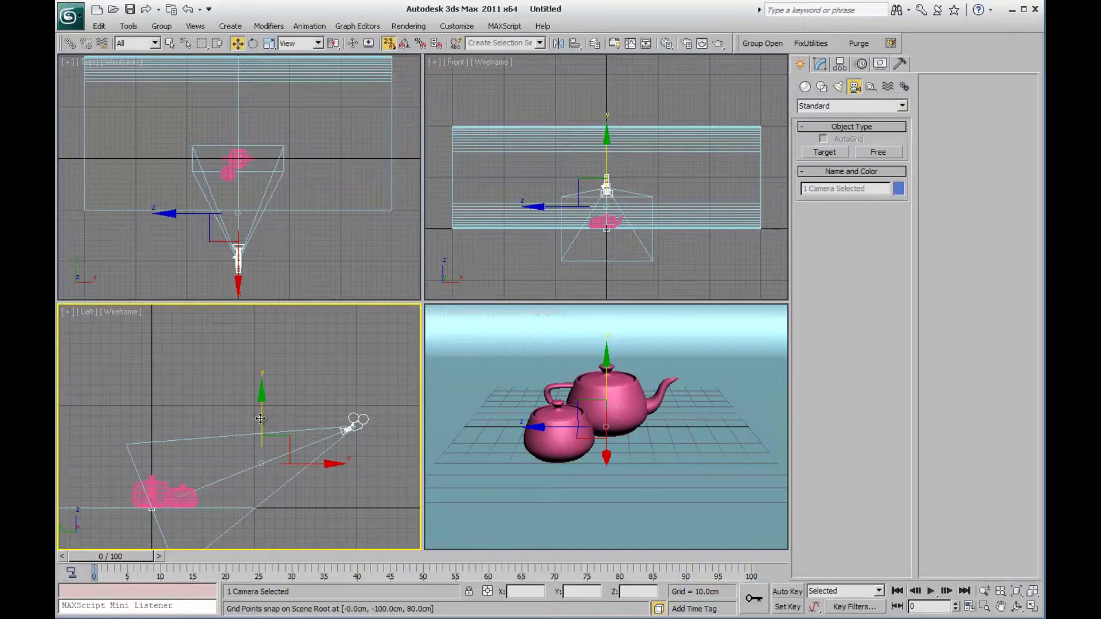
{"action": "key", "text": "Delete"}
{"action": "left_click", "coordinate": [355, 427]}
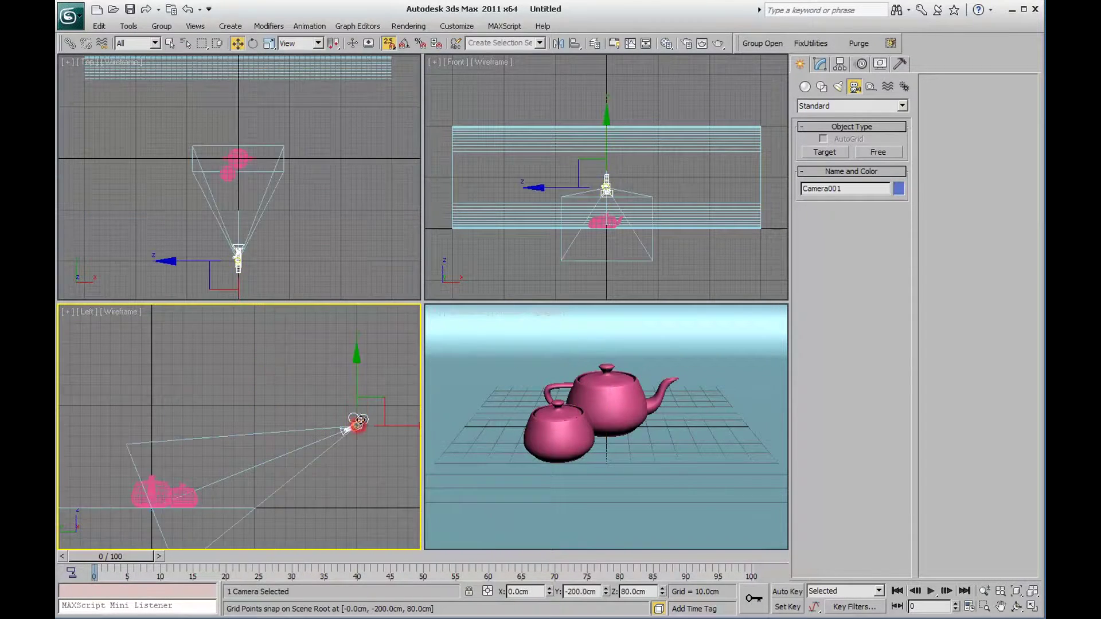
{"action": "mouse_move", "coordinate": [356, 425]}
{"action": "left_mouse_down"}
{"action": "mouse_move", "coordinate": [354, 376]}
{"action": "mouse_move", "coordinate": [354, 396]}
{"action": "left_mouse_up"}
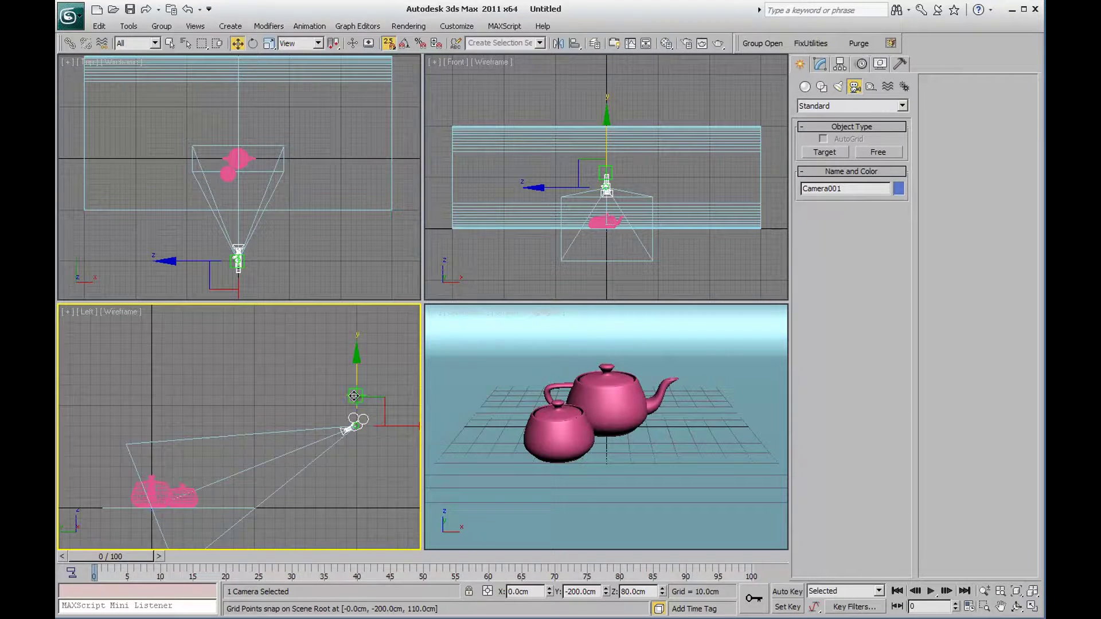
{"action": "right_click", "coordinate": [358, 426]}
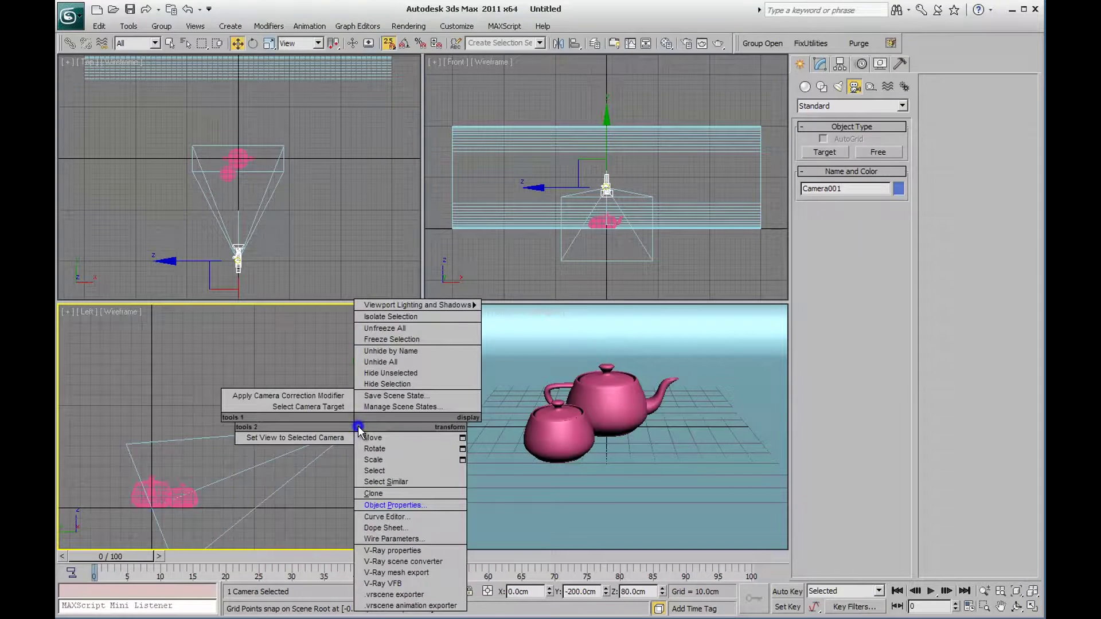
Snap Camera001's target onto a teapot vertex and set its Z height to 15 cm
{"action": "left_click", "coordinate": [322, 406]}
{"action": "left_click_drag", "start_coordinate": [185, 485], "coordinate": [163, 469]}
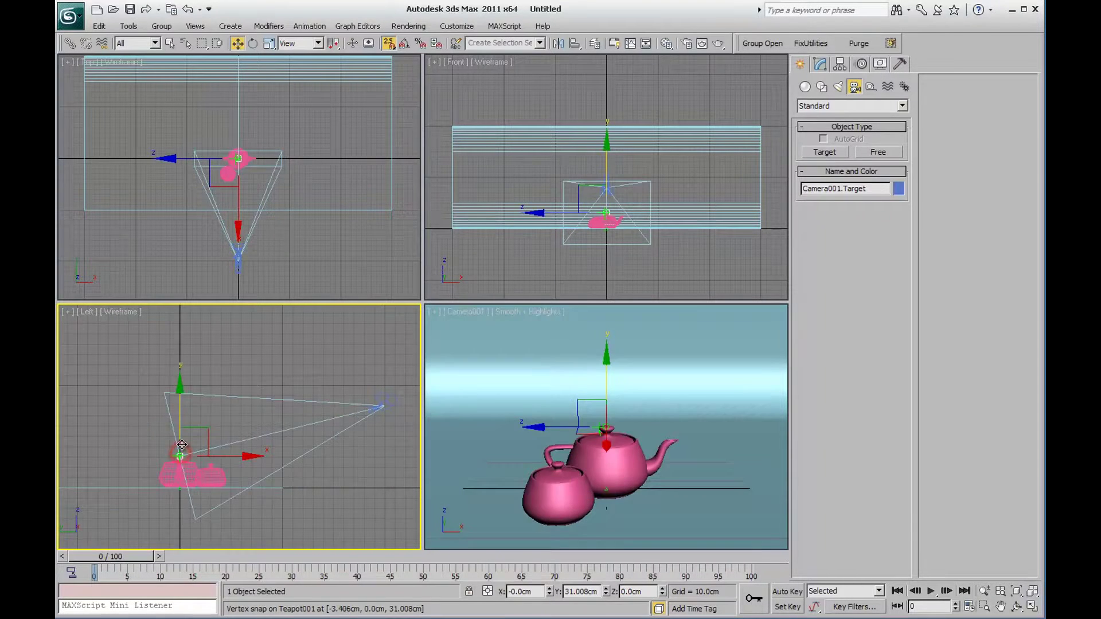
{"action": "mouse_move", "coordinate": [180, 453]}
{"action": "left_mouse_down"}
{"action": "mouse_move", "coordinate": [177, 482]}
{"action": "mouse_move", "coordinate": [177, 430]}
{"action": "mouse_move", "coordinate": [178, 470]}
{"action": "left_mouse_up"}
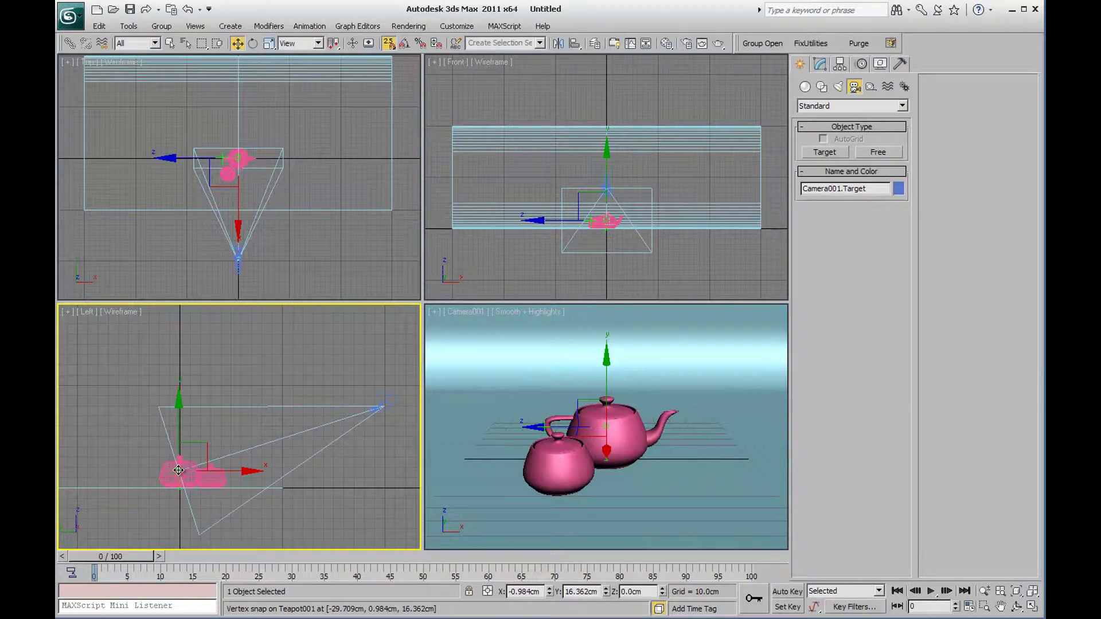
{"action": "double_click", "coordinate": [634, 591]}
{"action": "type", "text": "15"}
{"action": "key", "text": "Return"}
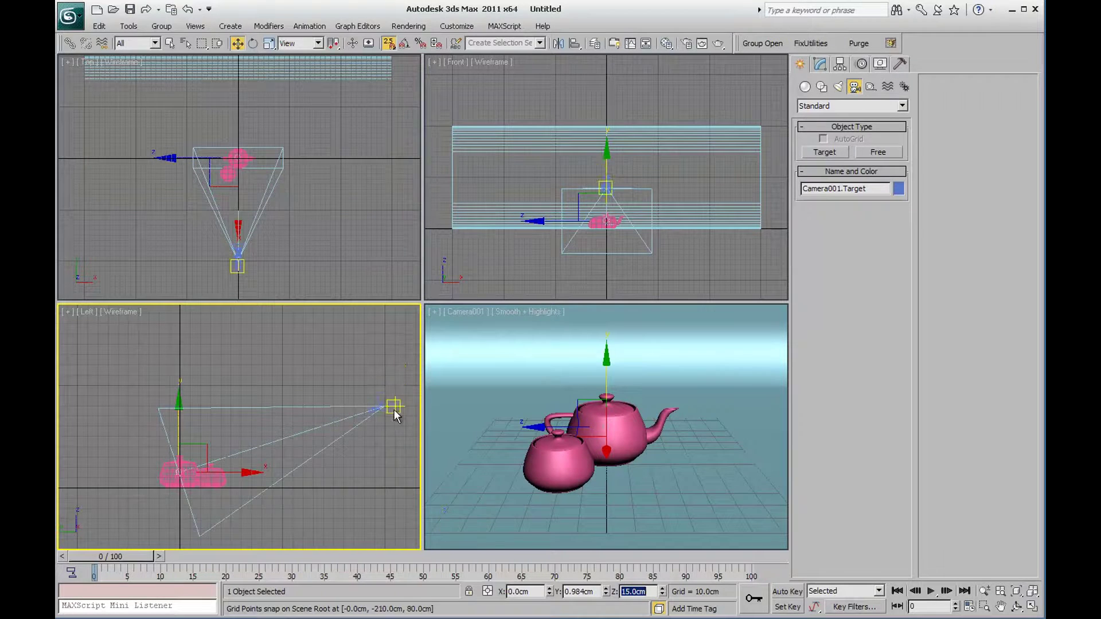
Select and deselect the camera, then make the camera view active
{"action": "left_click", "coordinate": [394, 410]}
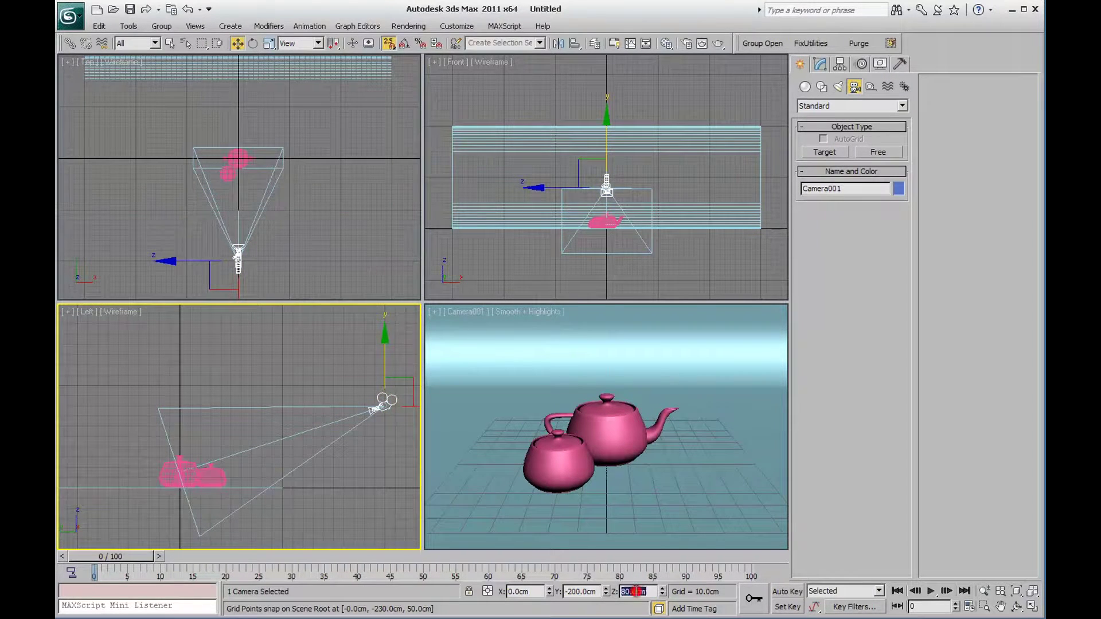
{"action": "left_click", "coordinate": [402, 457]}
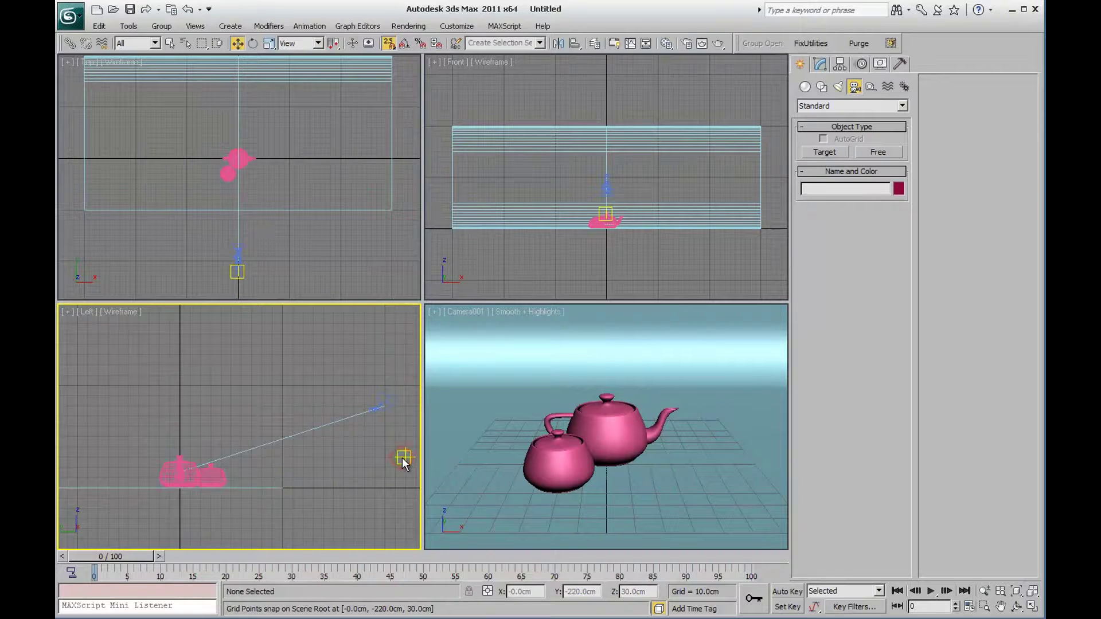
{"action": "right_click", "coordinate": [557, 428]}
{"action": "key", "text": "alt+w"}
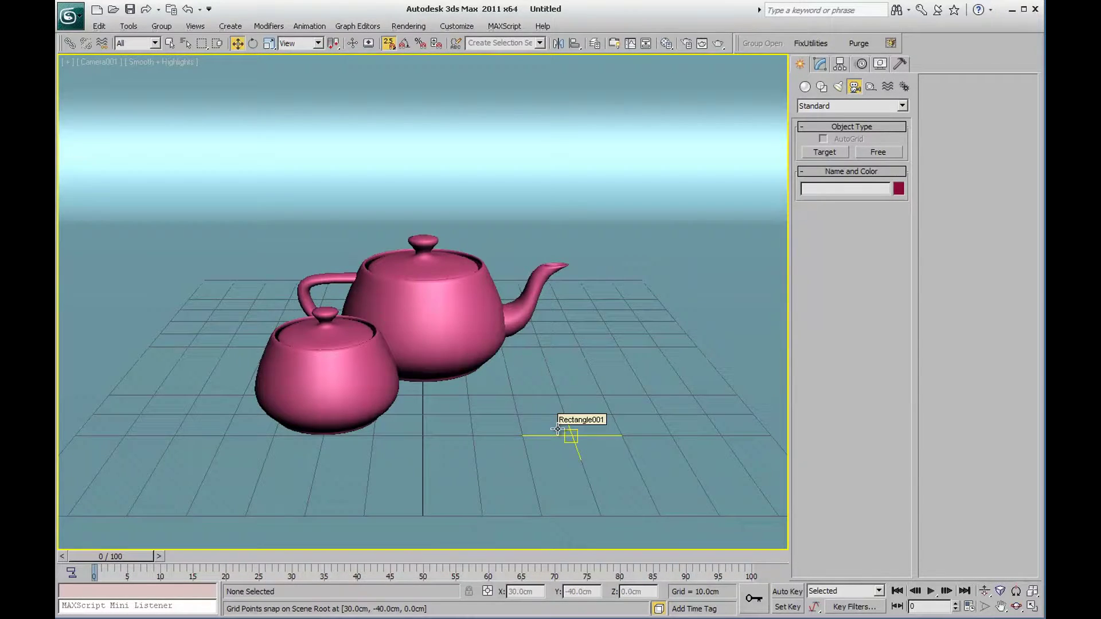
{"action": "key", "text": "alt+w"}
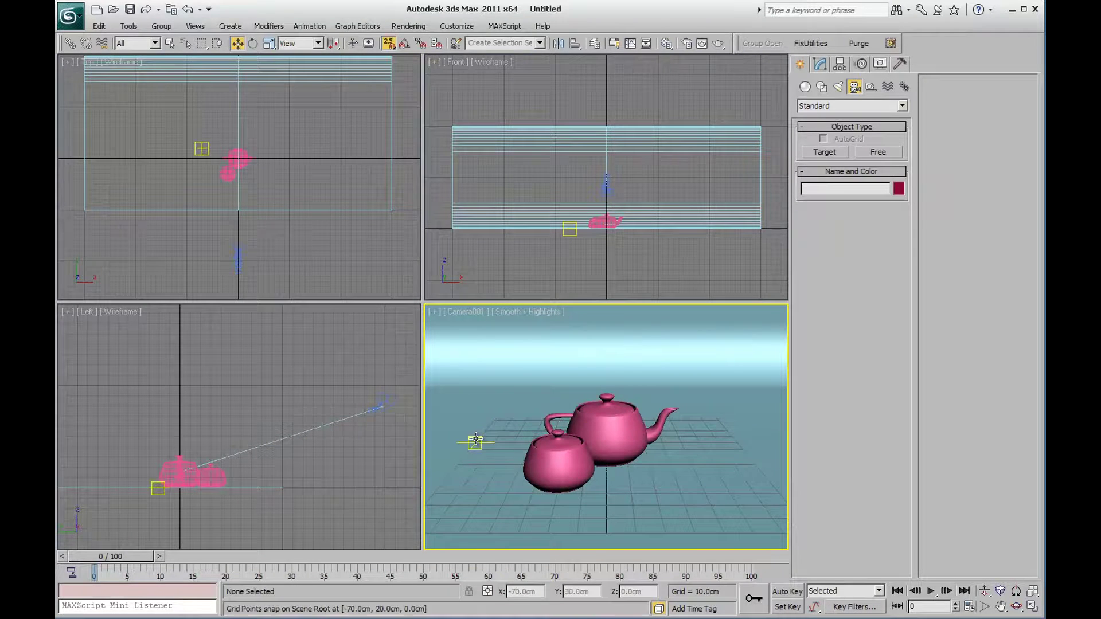
{"action": "right_click", "coordinate": [273, 387]}
{"action": "key", "text": "ctrl+shift+z"}
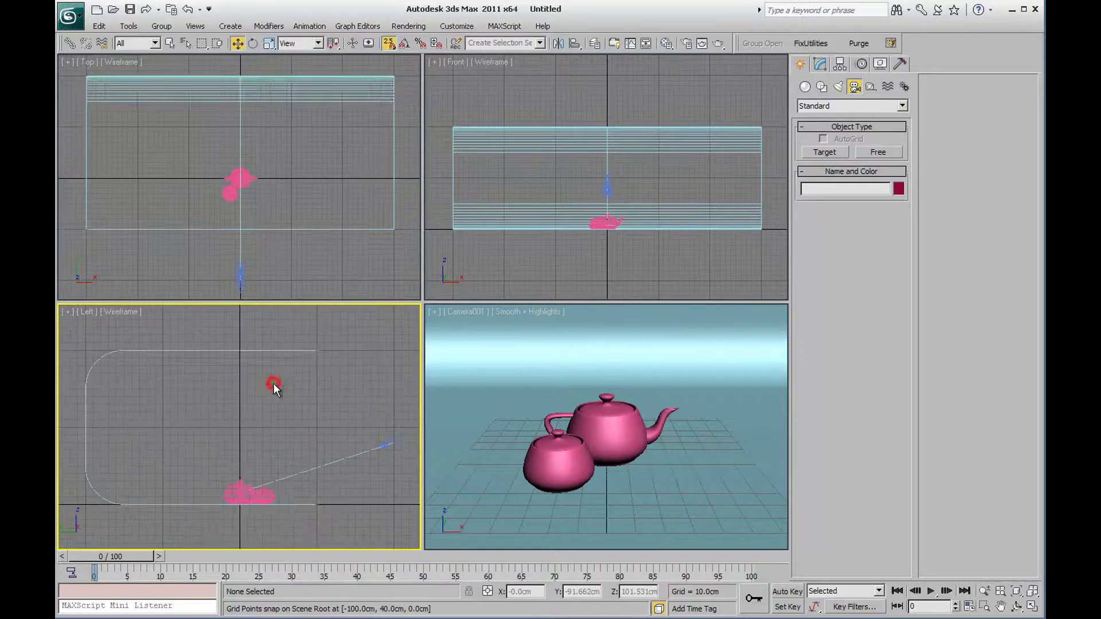
{"action": "right_click", "coordinate": [505, 376]}
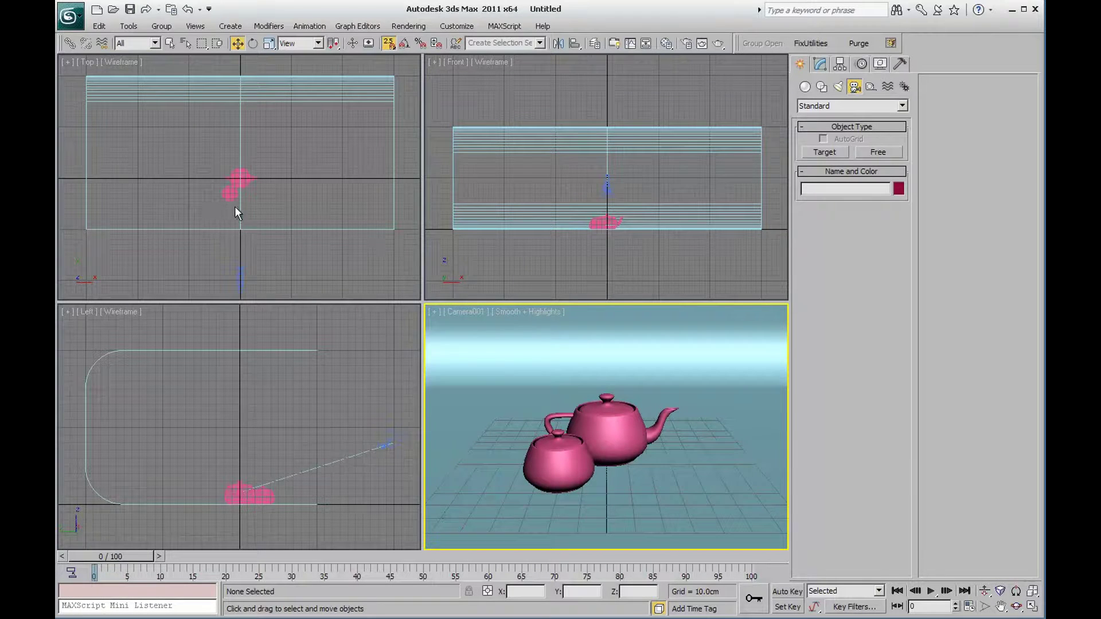
{"action": "left_click", "coordinate": [238, 183]}
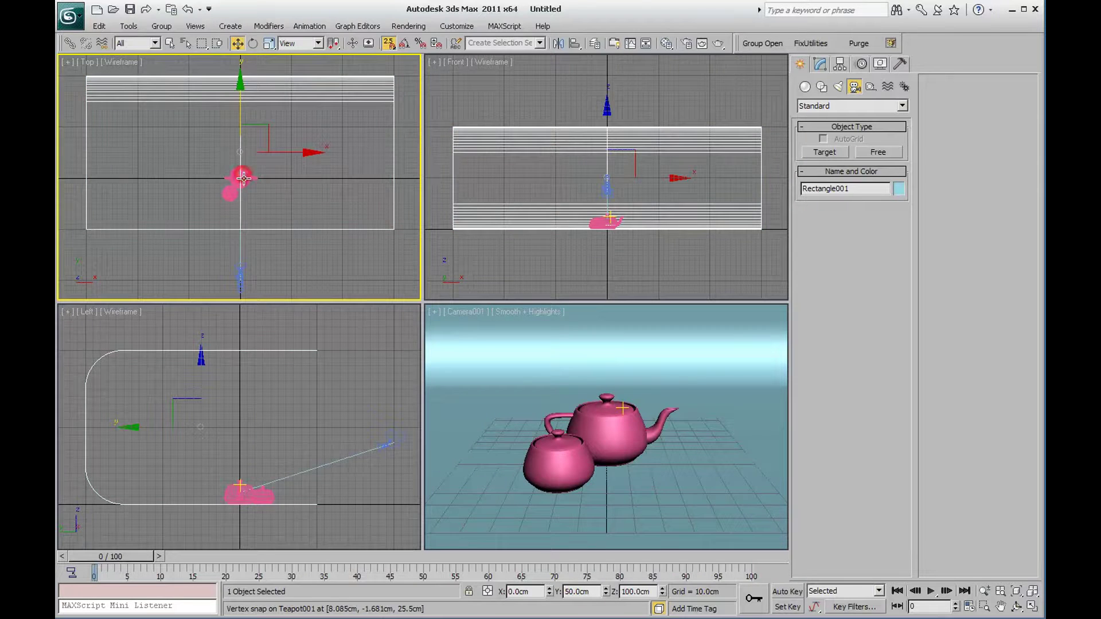
Rotate the large teapot -30° about Z with Angle Snap enabled
{"action": "scroll", "coordinate": [246, 181], "scroll_direction": "up", "scroll_amount": 3}
{"action": "scroll", "coordinate": [246, 181], "scroll_direction": "up", "scroll_amount": 3}
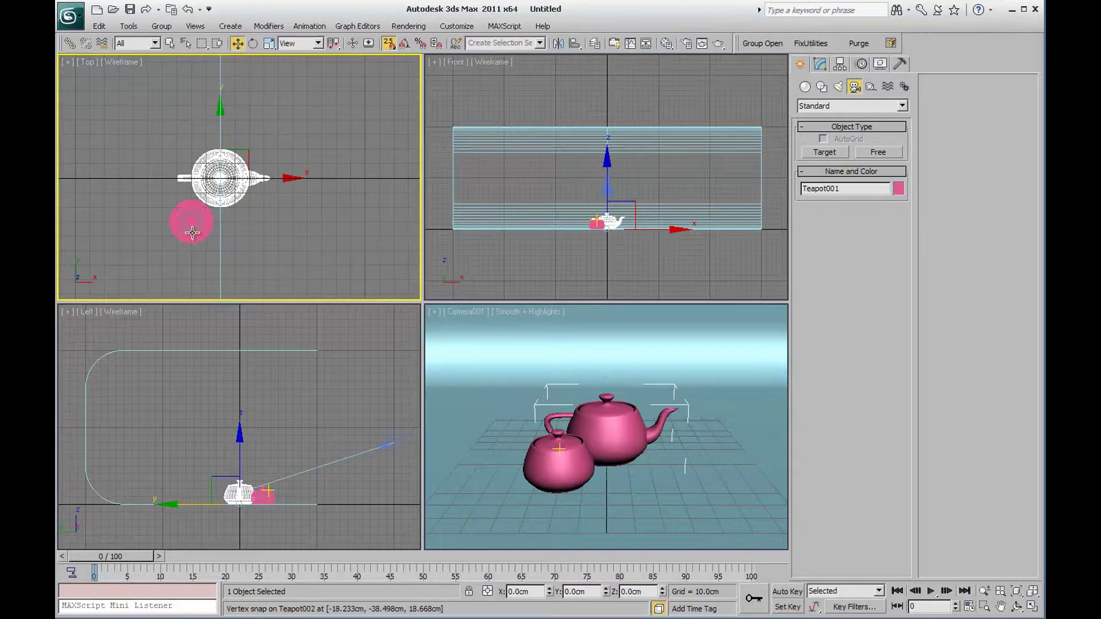
{"action": "key", "text": "e"}
{"action": "key", "text": "s"}
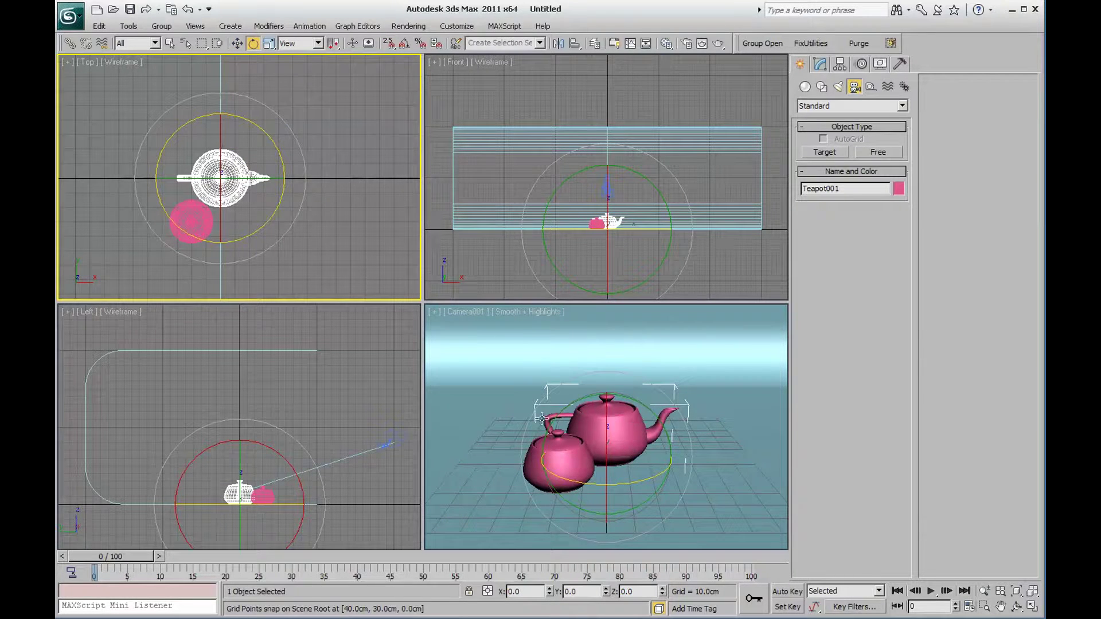
{"action": "left_click_drag", "start_coordinate": [272, 141], "coordinate": [282, 153]}
{"action": "right_click", "coordinate": [283, 153]}
{"action": "left_click", "coordinate": [404, 43]}
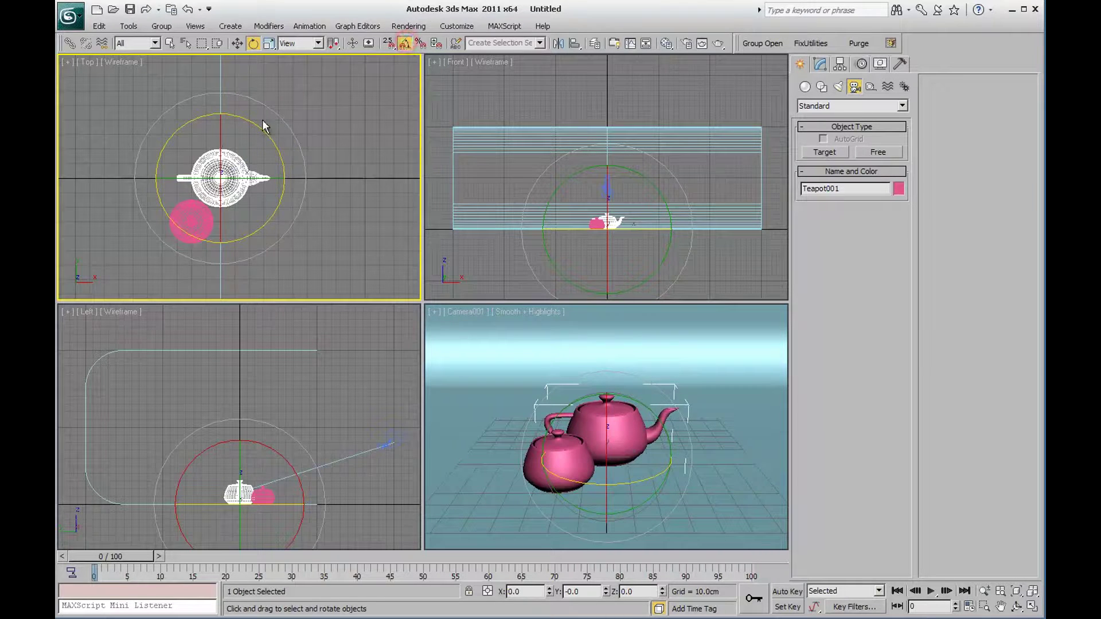
{"action": "mouse_move", "coordinate": [252, 123]}
{"action": "left_mouse_down"}
{"action": "mouse_move", "coordinate": [268, 174]}
{"action": "mouse_move", "coordinate": [251, 111]}
{"action": "mouse_move", "coordinate": [273, 161]}
{"action": "left_mouse_up"}
Select the small teapot, clear the selection, and bring up the Material Editor
{"action": "left_click", "coordinate": [564, 446]}
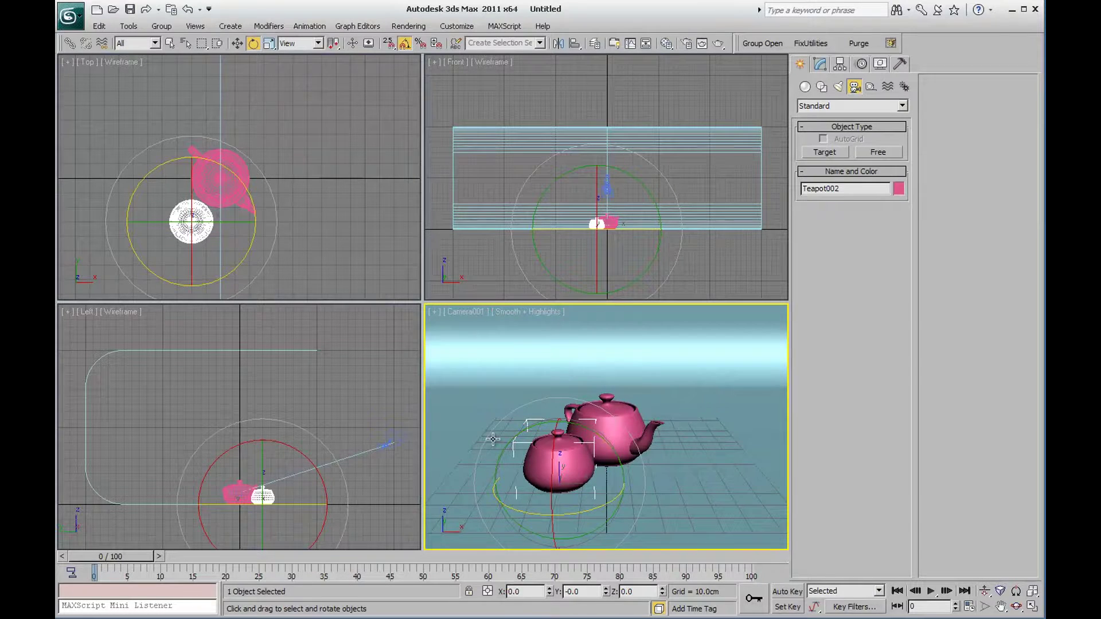
{"action": "right_click", "coordinate": [343, 384]}
{"action": "left_click", "coordinate": [343, 383]}
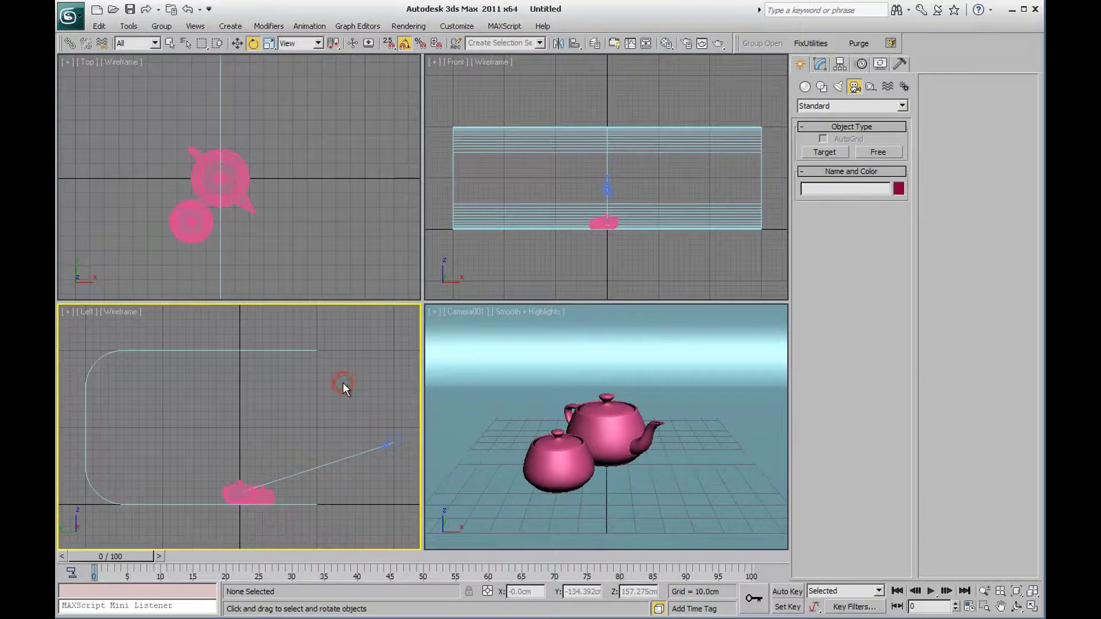
{"action": "right_click", "coordinate": [474, 367]}
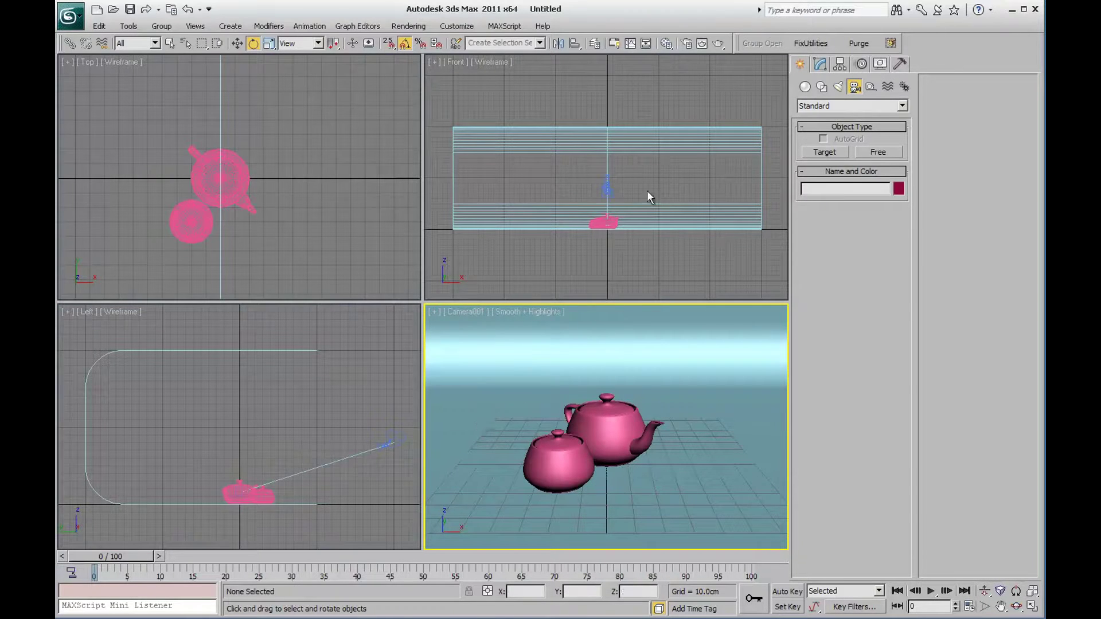
{"action": "left_click", "coordinate": [666, 44]}
Make material slot 1 an Arch & Design material with a pure white diffuse colour
{"action": "left_click_drag", "start_coordinate": [682, 23], "coordinate": [235, 16]}
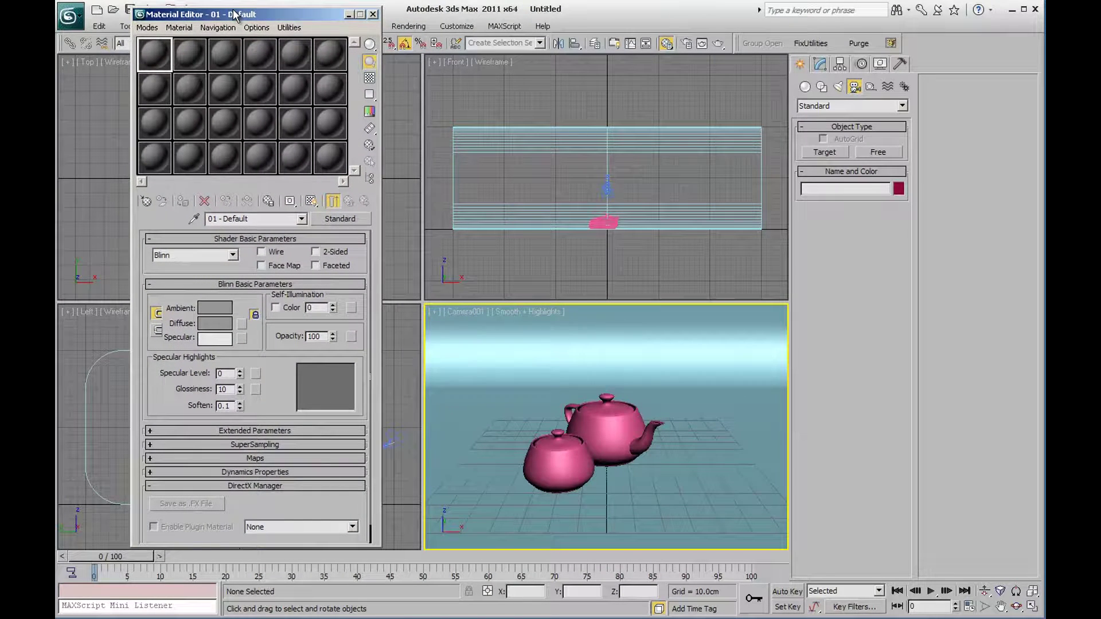
{"action": "left_click", "coordinate": [155, 52]}
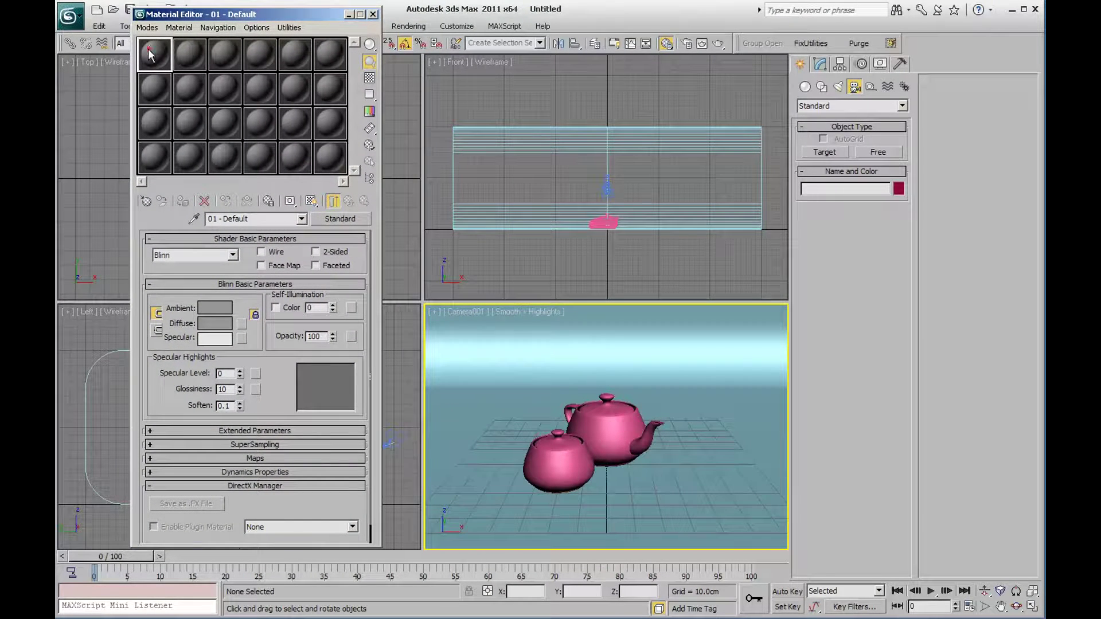
{"action": "left_click", "coordinate": [357, 218]}
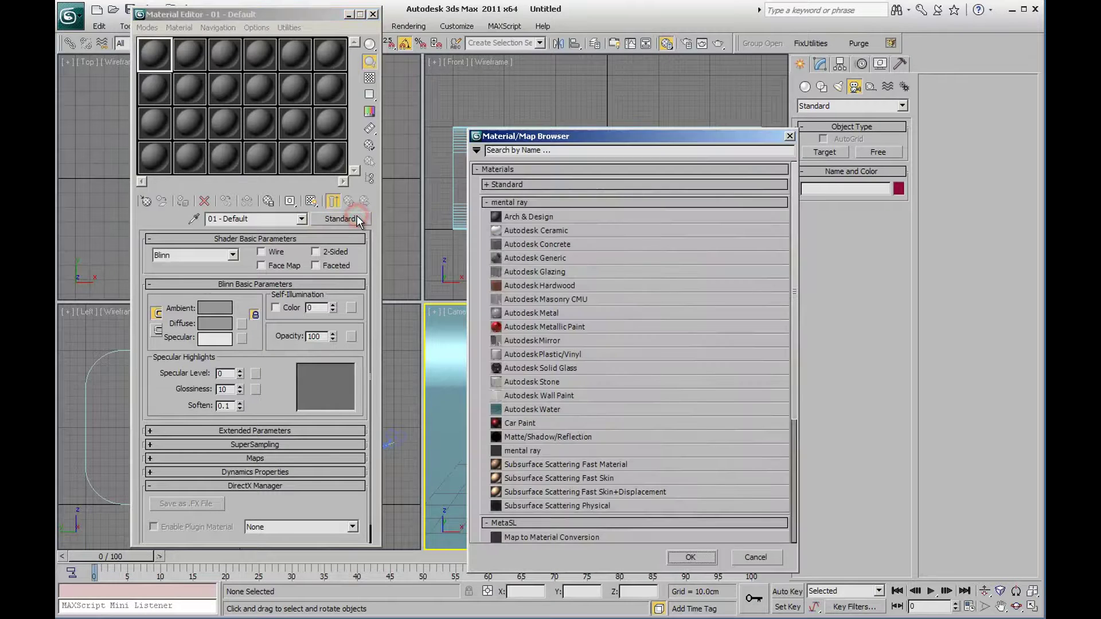
{"action": "double_click", "coordinate": [532, 216]}
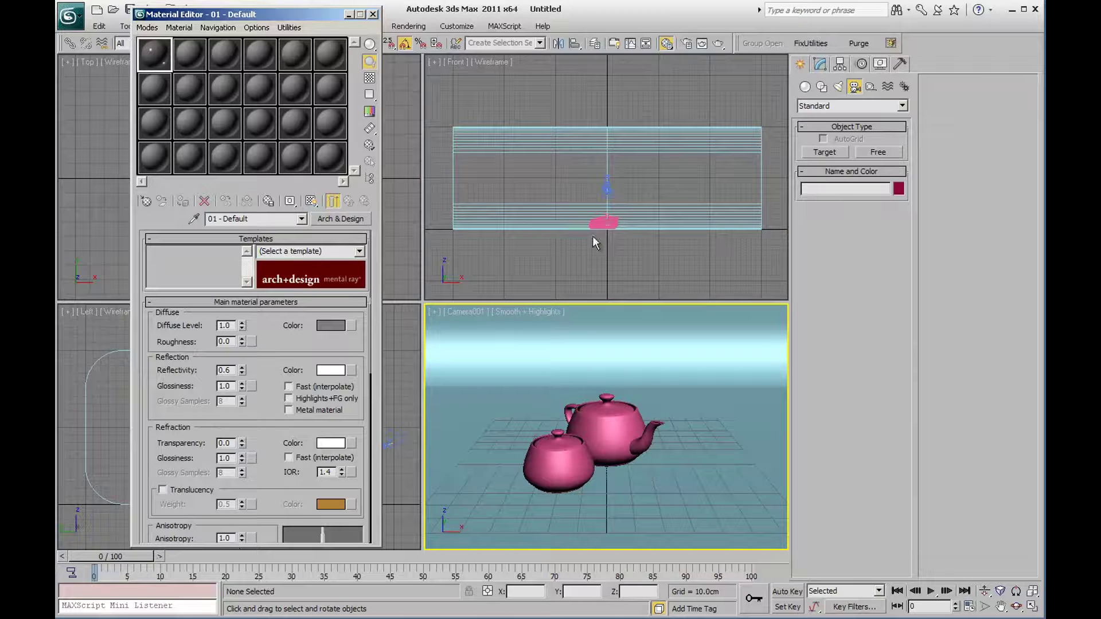
{"action": "left_click", "coordinate": [330, 325]}
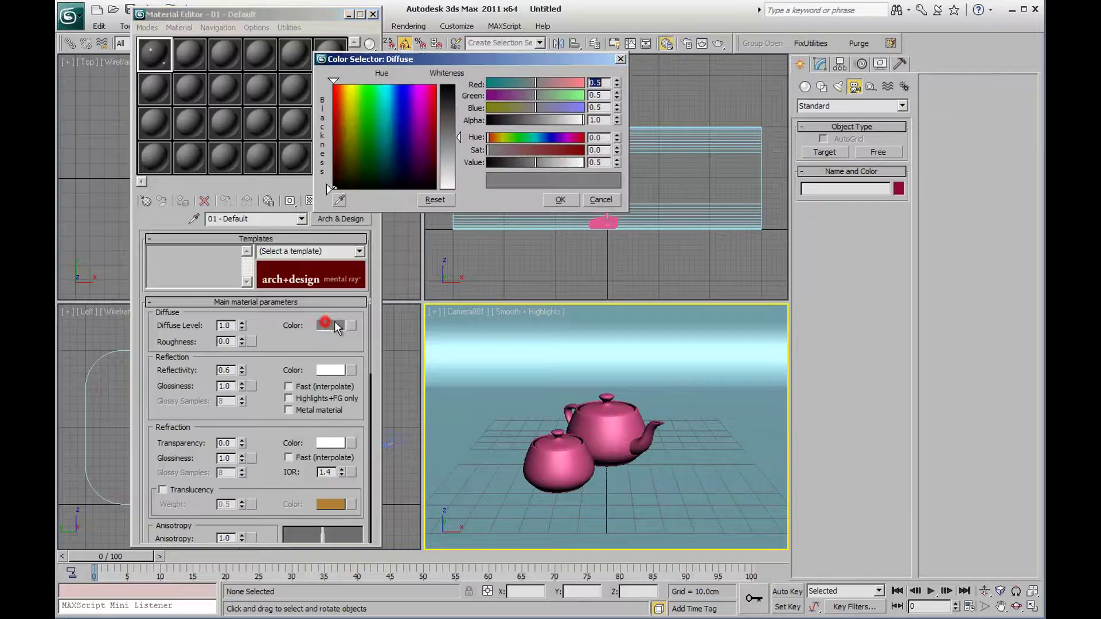
{"action": "left_click_drag", "start_coordinate": [460, 143], "coordinate": [459, 189]}
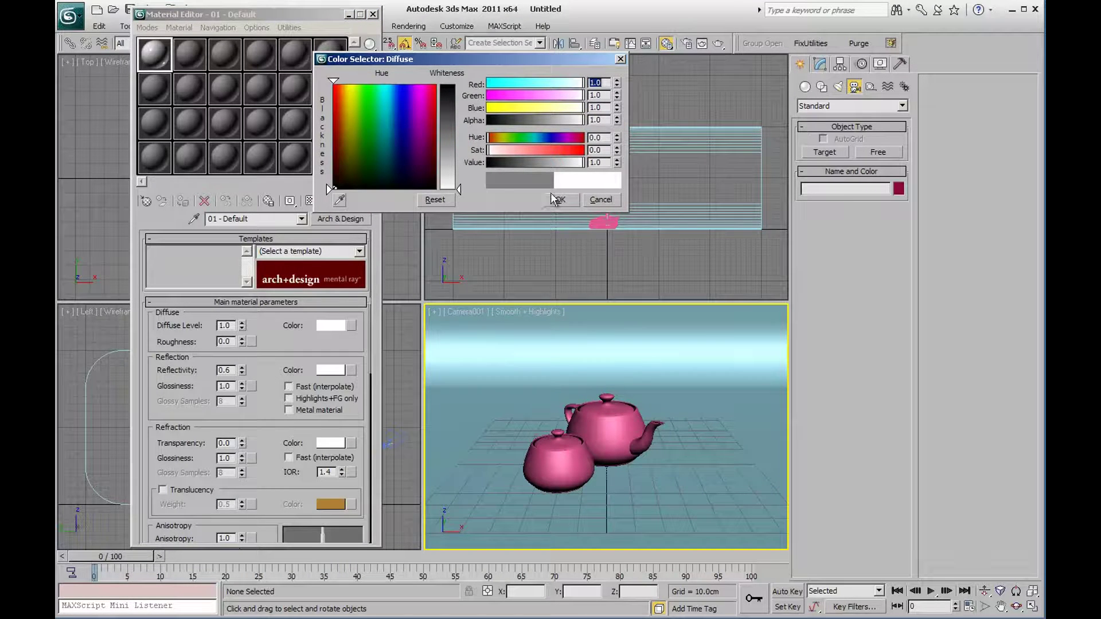
{"action": "left_click", "coordinate": [569, 204]}
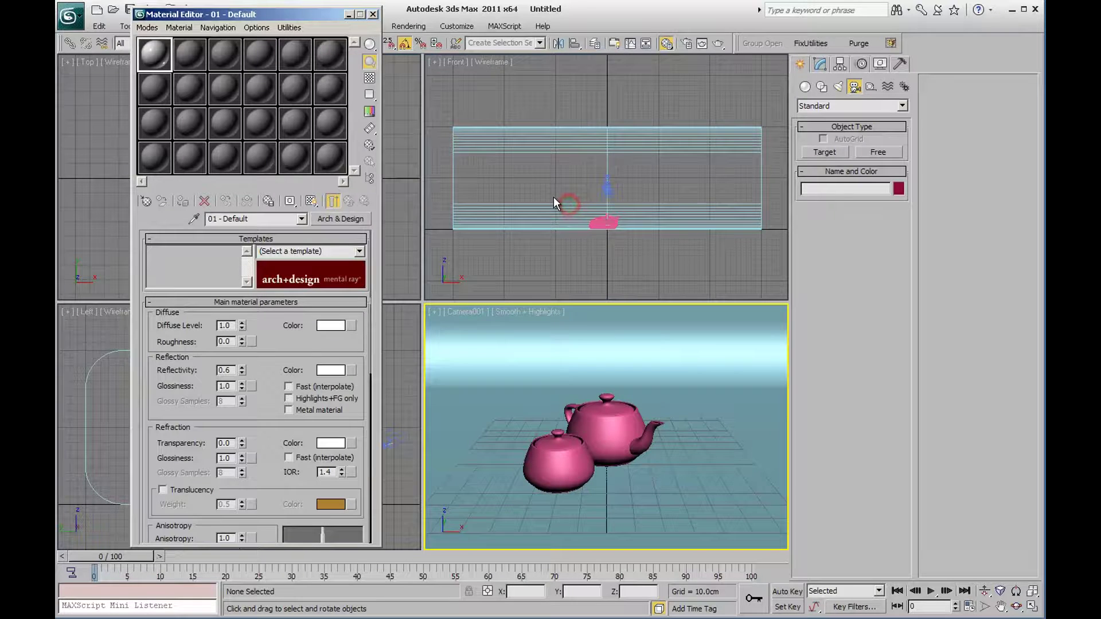
Set the material's reflectivity to 0 and name it infinito
{"action": "double_click", "coordinate": [236, 370]}
{"action": "type", "text": "0"}
{"action": "key", "text": "Return"}
{"action": "left_click", "coordinate": [261, 219]}
{"action": "type", "text": "infinito"}
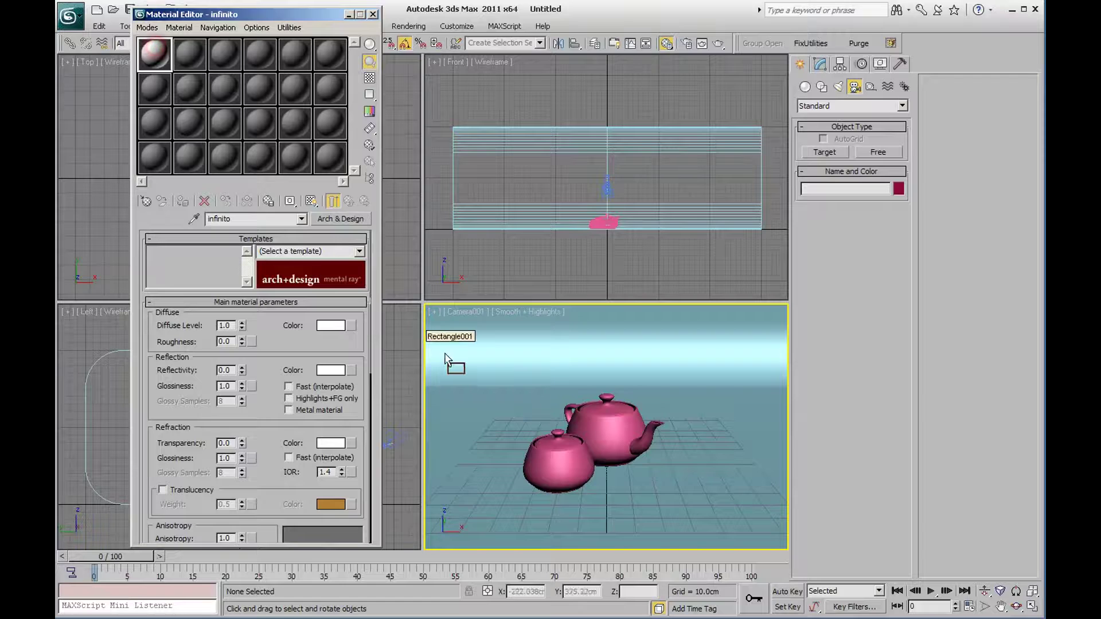
Apply the infinito material to Rectangle001 and rename the backdrop infinito
{"action": "left_click_drag", "start_coordinate": [203, 118], "coordinate": [456, 355]}
{"action": "left_click", "coordinate": [484, 361]}
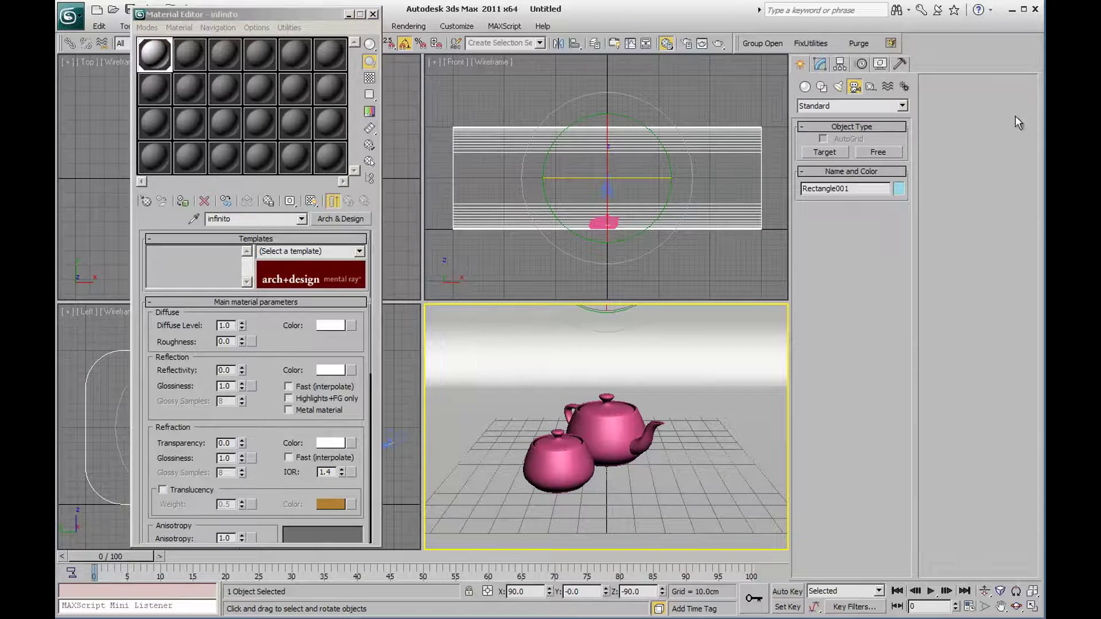
{"action": "double_click", "coordinate": [859, 193]}
{"action": "type", "text": "infinitpo"}
Make material slot 2 an Arch & Design material with an orange diffuse colour
{"action": "left_click", "coordinate": [188, 59]}
{"action": "left_click", "coordinate": [325, 219]}
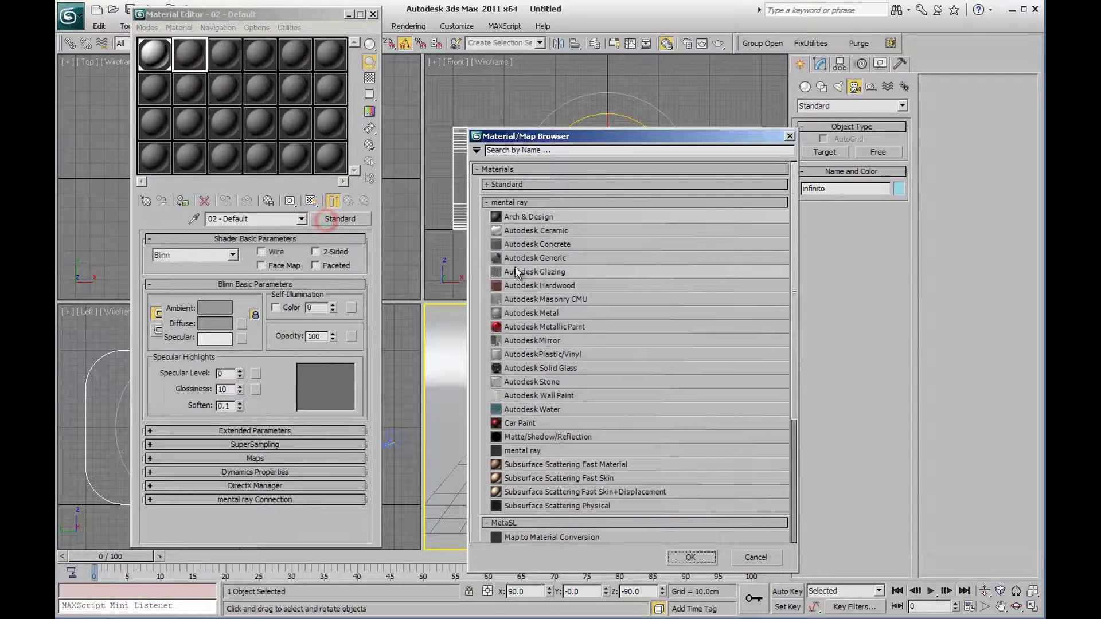
{"action": "double_click", "coordinate": [539, 218]}
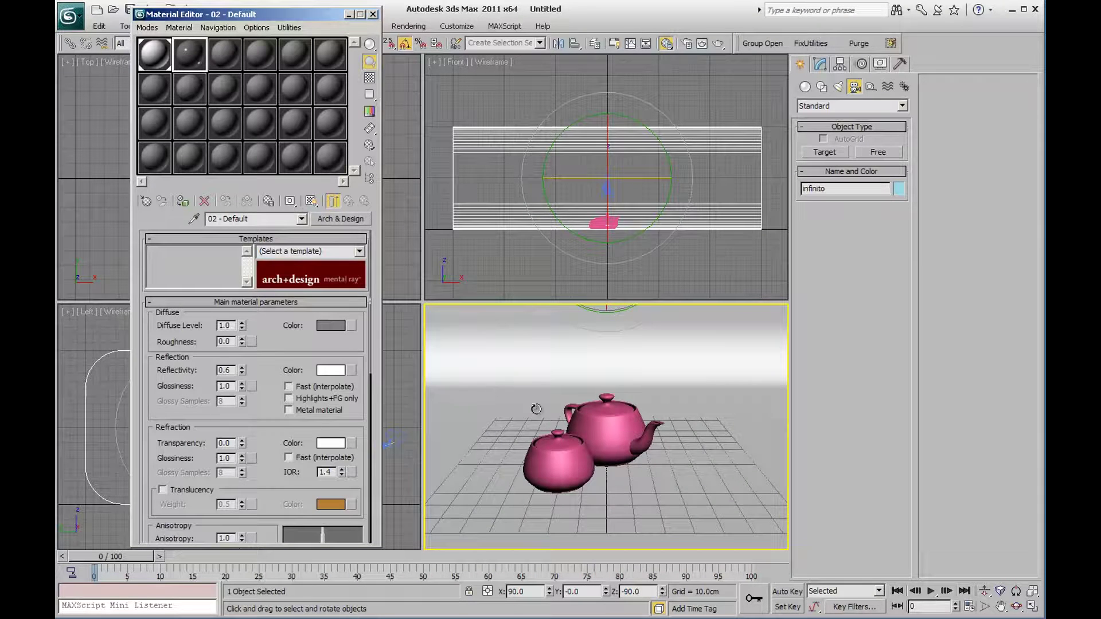
{"action": "left_click", "coordinate": [332, 325]}
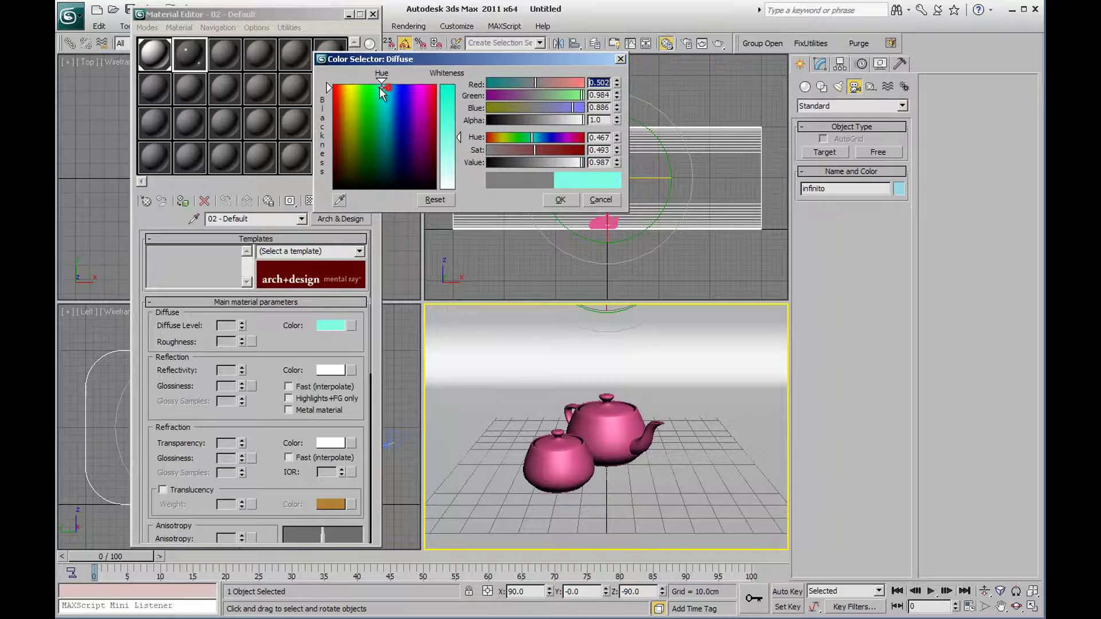
{"action": "left_click_drag", "start_coordinate": [380, 87], "coordinate": [346, 85]}
{"action": "left_click_drag", "start_coordinate": [448, 132], "coordinate": [448, 100]}
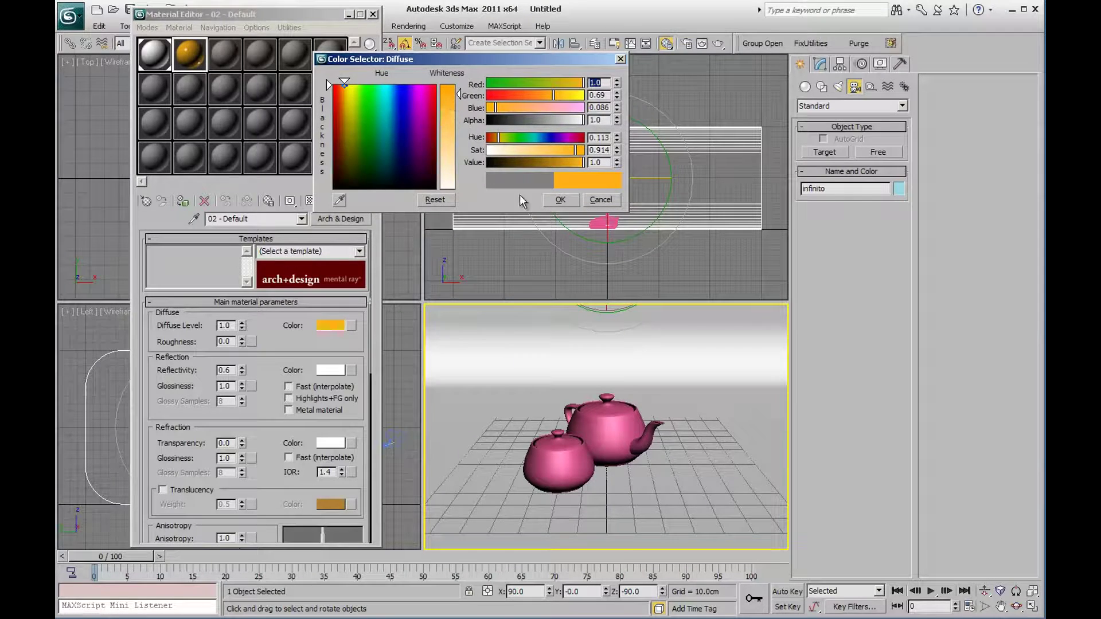
{"action": "left_click", "coordinate": [560, 200]}
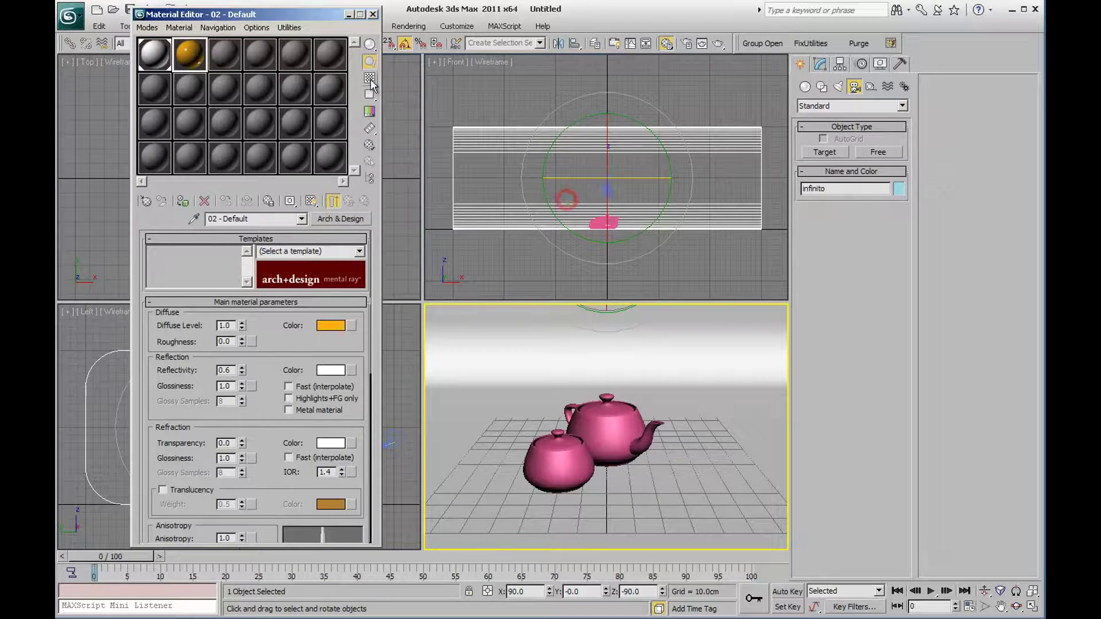
{"action": "double_click", "coordinate": [184, 52]}
{"action": "left_click", "coordinate": [509, 290]}
Apply the orange material to Teapot001, name it tetera 1, and copy it to slot 3
{"action": "left_click", "coordinate": [600, 427]}
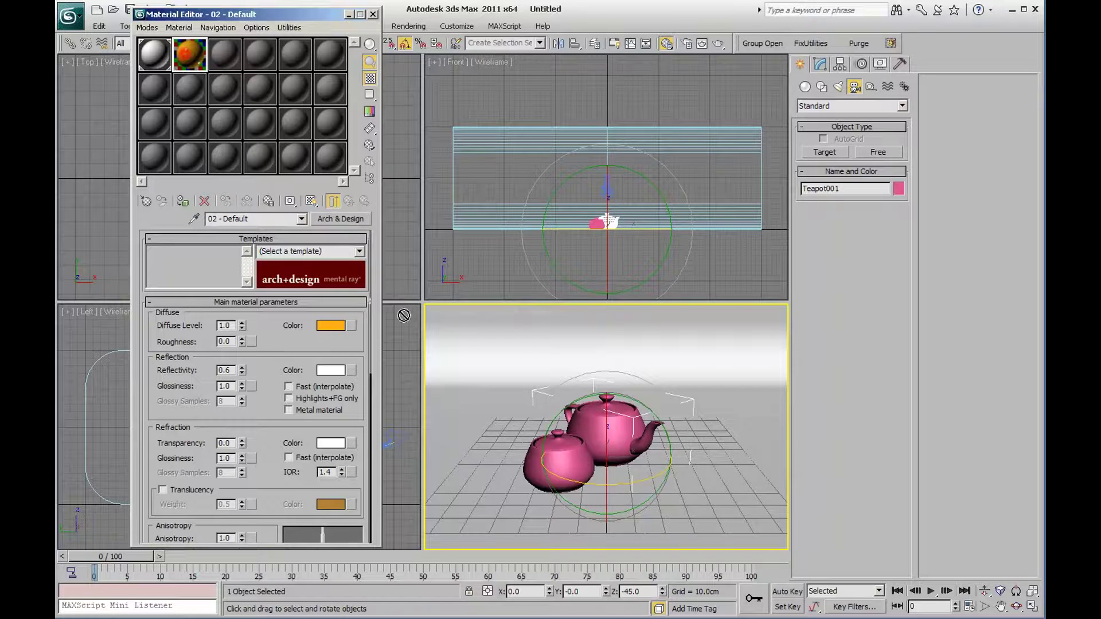
{"action": "left_click_drag", "start_coordinate": [185, 54], "coordinate": [596, 422]}
{"action": "left_click_drag", "start_coordinate": [252, 221], "coordinate": [121, 231]}
{"action": "type", "text": "tetera 1"}
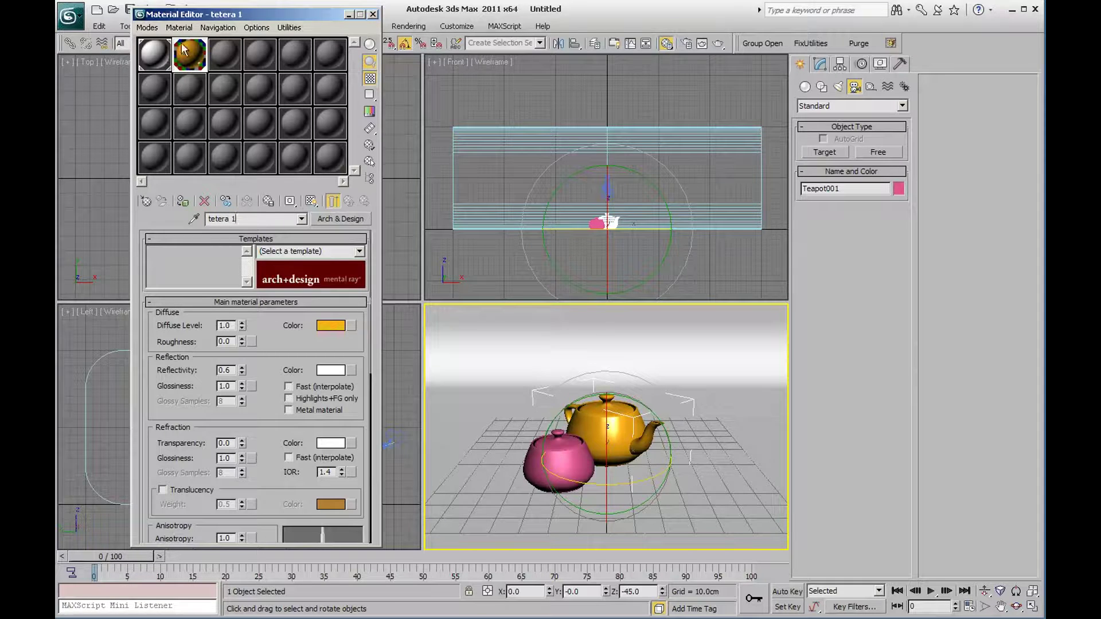
{"action": "left_click_drag", "start_coordinate": [181, 43], "coordinate": [223, 51]}
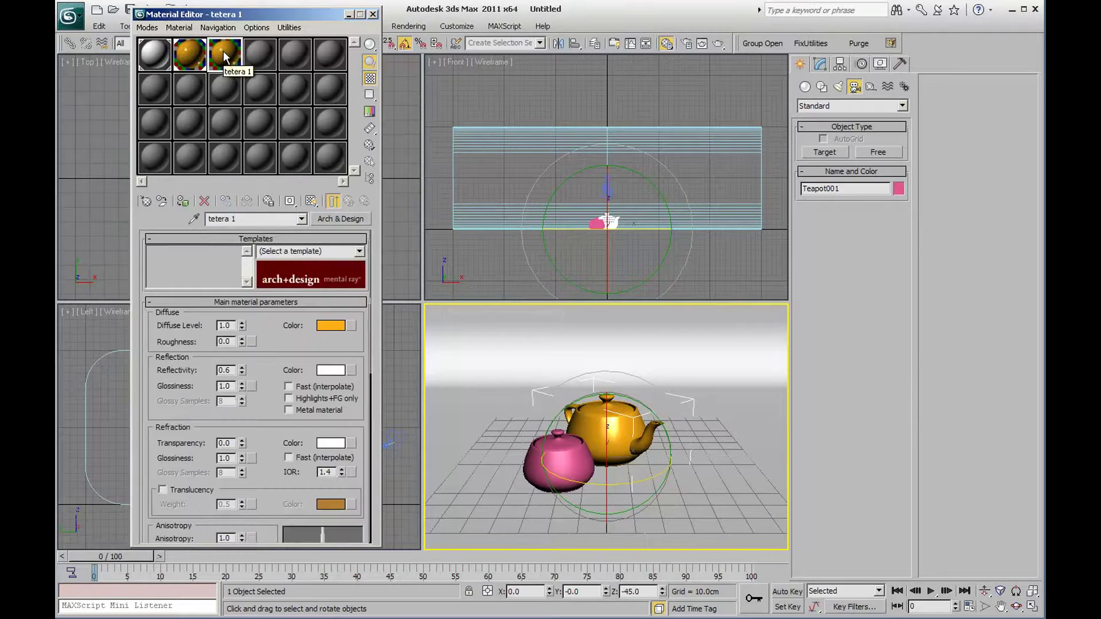
{"action": "left_click", "coordinate": [256, 220]}
Rename the copied material tetera 2, make its diffuse blue, and apply it to Teapot002
{"action": "key", "text": "BackSpace"}
{"action": "type", "text": "2"}
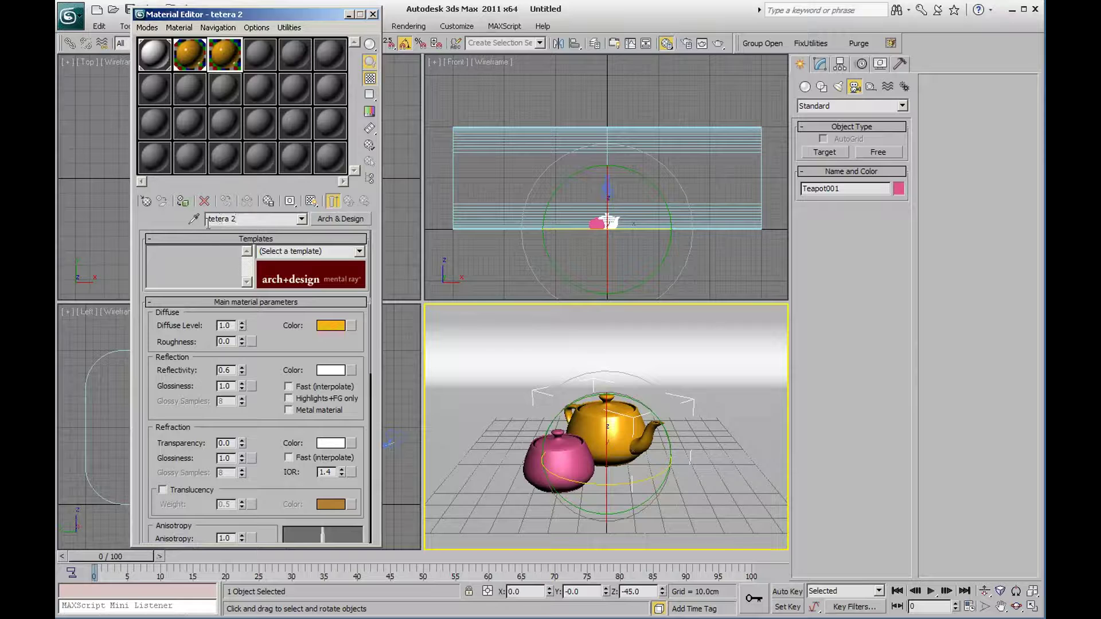
{"action": "left_click", "coordinate": [331, 325]}
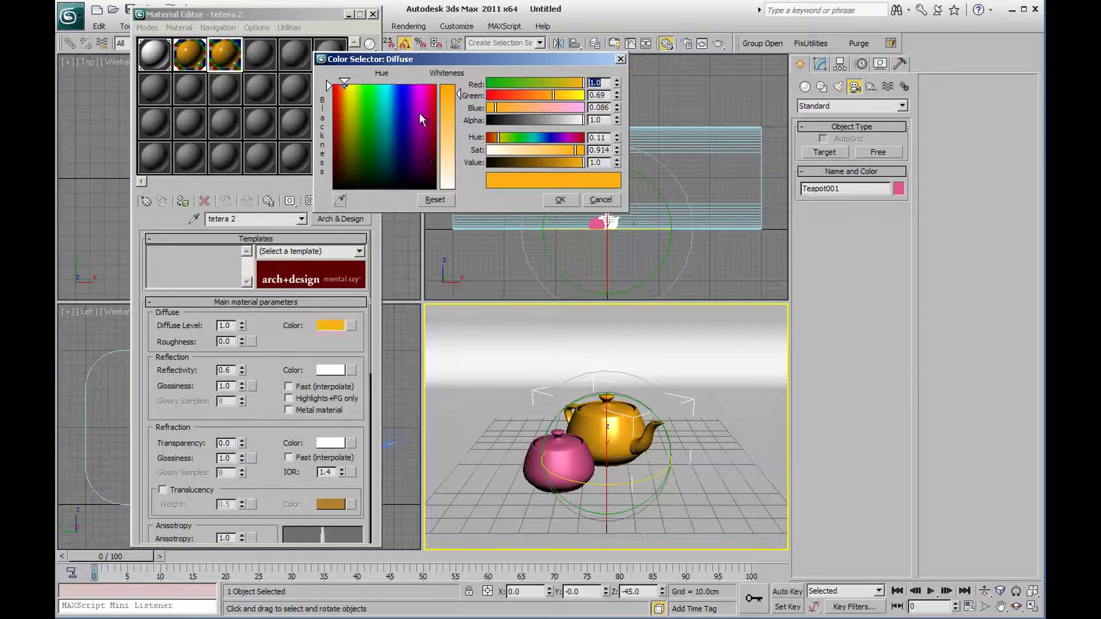
{"action": "left_click_drag", "start_coordinate": [344, 83], "coordinate": [391, 80]}
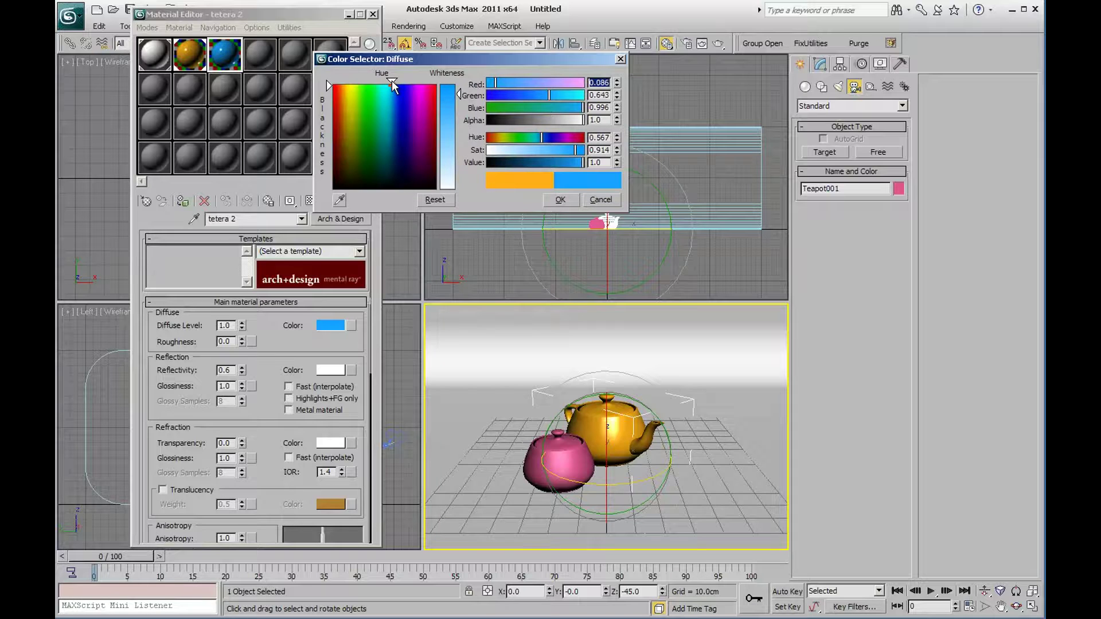
{"action": "left_click", "coordinate": [556, 200]}
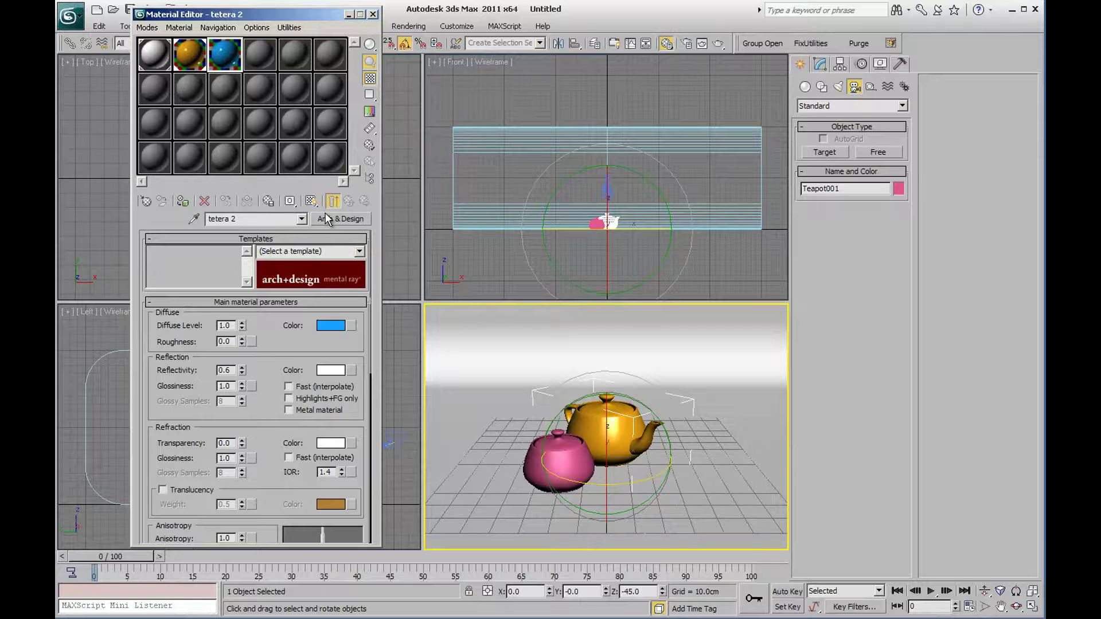
{"action": "left_click_drag", "start_coordinate": [222, 62], "coordinate": [556, 451]}
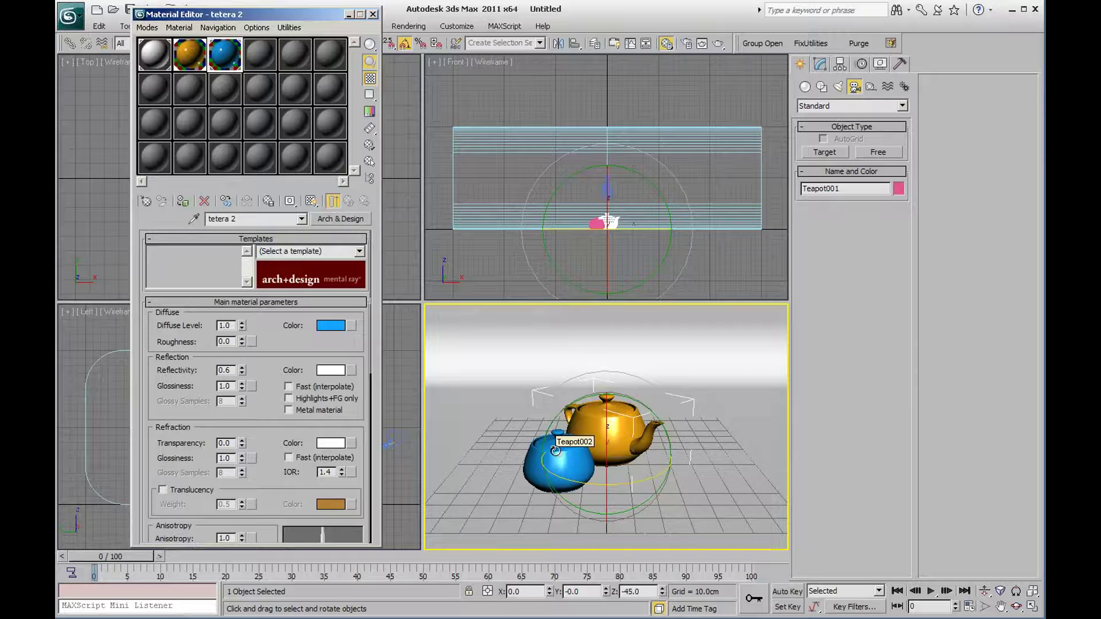
{"action": "right_click", "coordinate": [466, 259]}
Deselect the teapot and close the Material Editor
{"action": "left_click", "coordinate": [465, 259]}
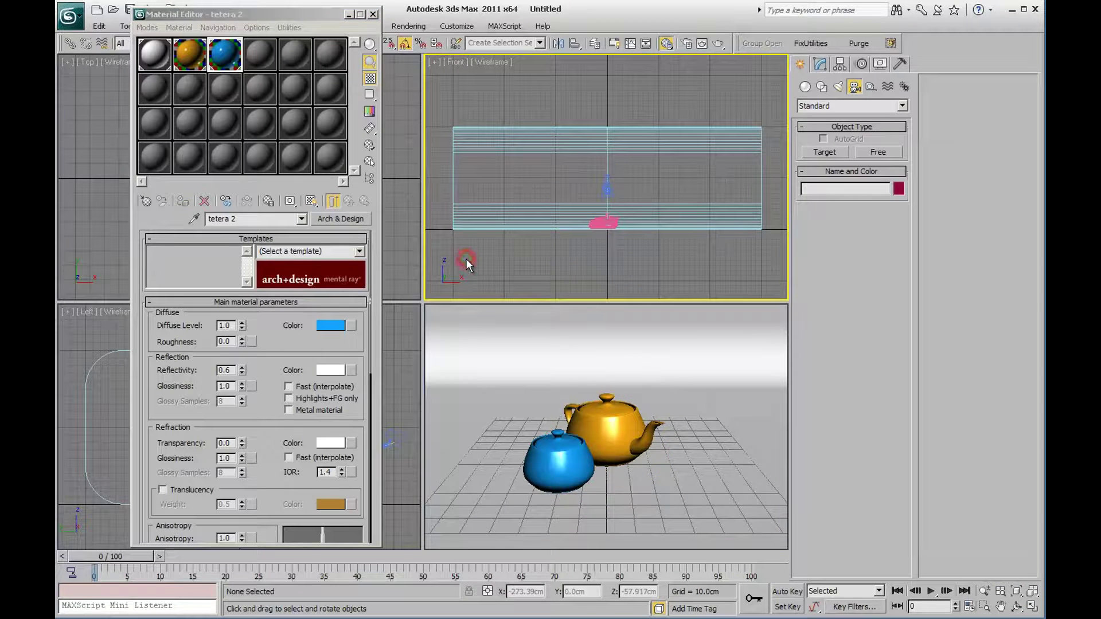
{"action": "right_click", "coordinate": [664, 345]}
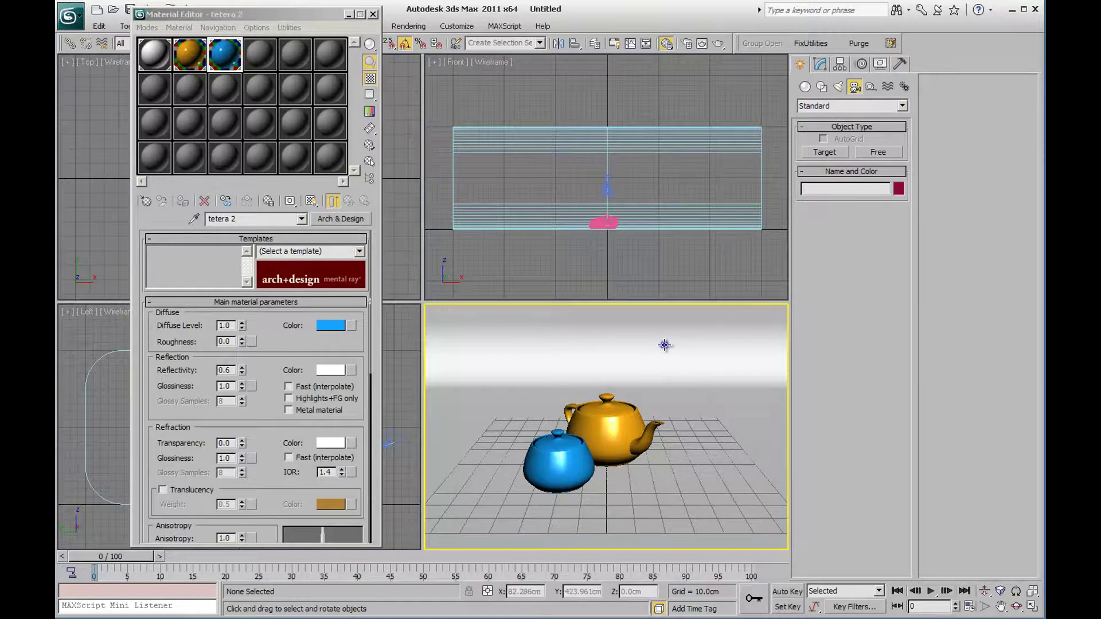
{"action": "left_click", "coordinate": [373, 14]}
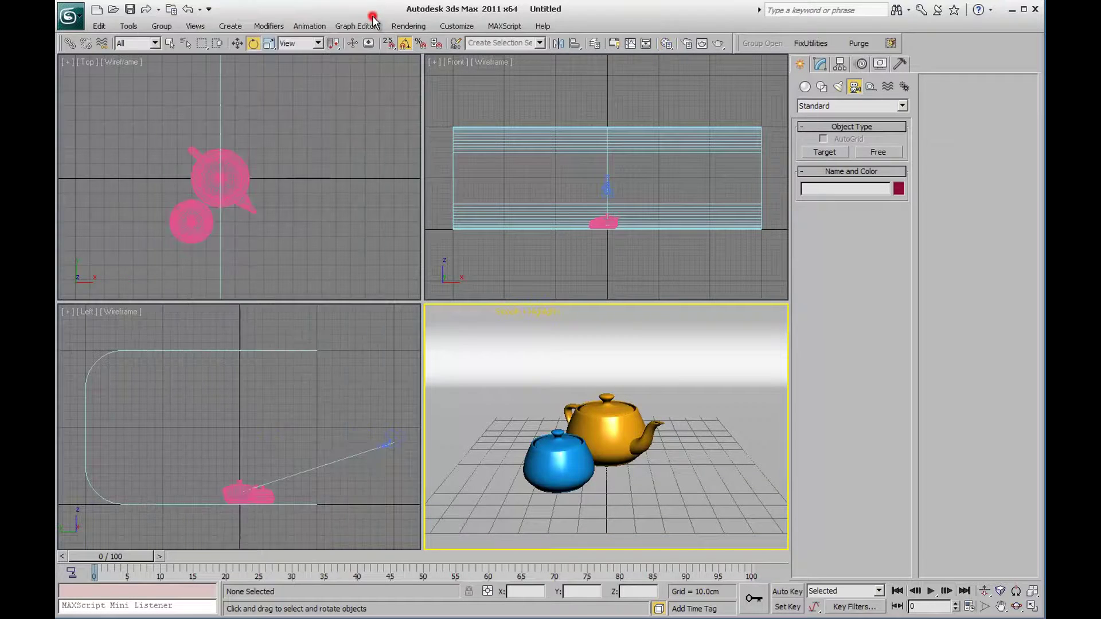
Zoom out and pan the Top view to frame the scene, then show the light creation options
{"action": "scroll", "coordinate": [336, 160], "scroll_direction": "down", "scroll_amount": 5}
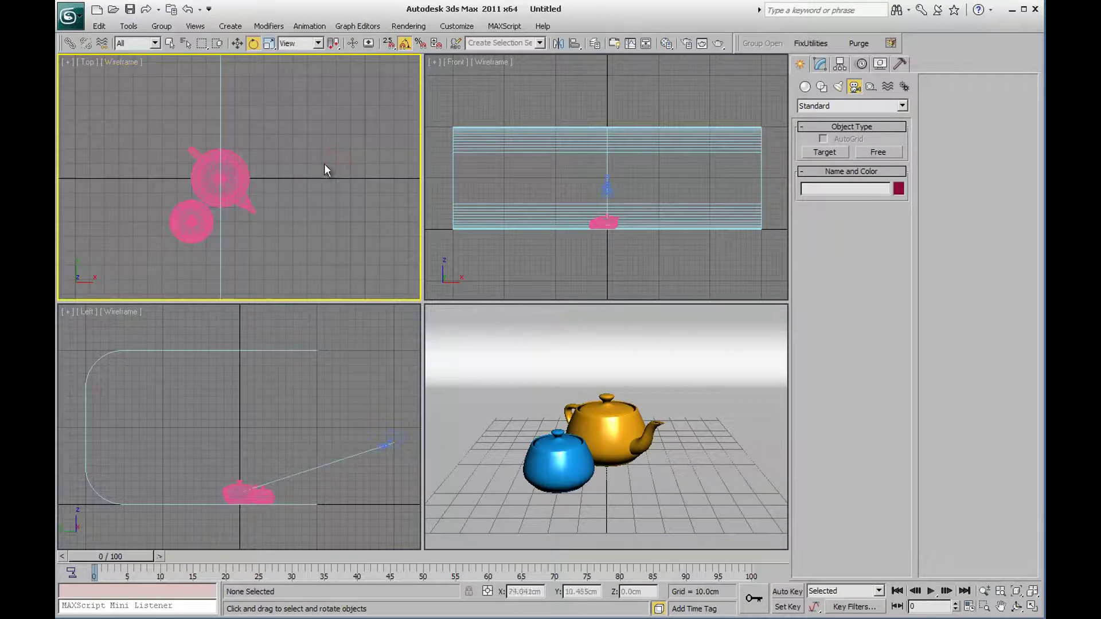
{"action": "scroll", "coordinate": [325, 164], "scroll_direction": "down", "scroll_amount": 2}
{"action": "scroll", "coordinate": [318, 166], "scroll_direction": "down", "scroll_amount": 2}
{"action": "middle_click_drag", "start_coordinate": [317, 170], "coordinate": [285, 179]}
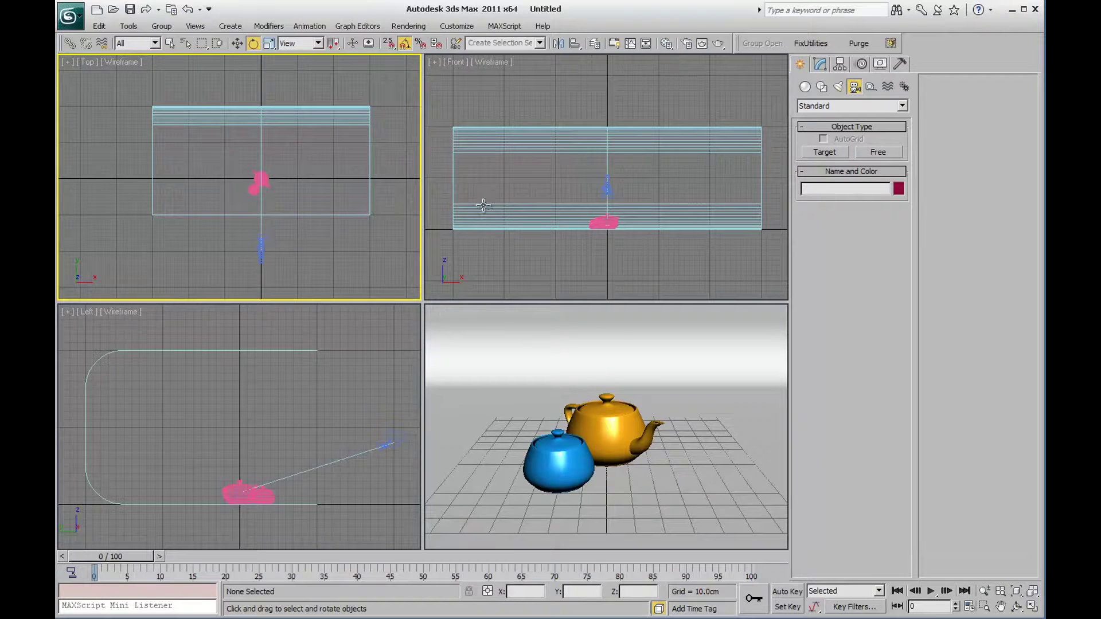
{"action": "left_click", "coordinate": [622, 342]}
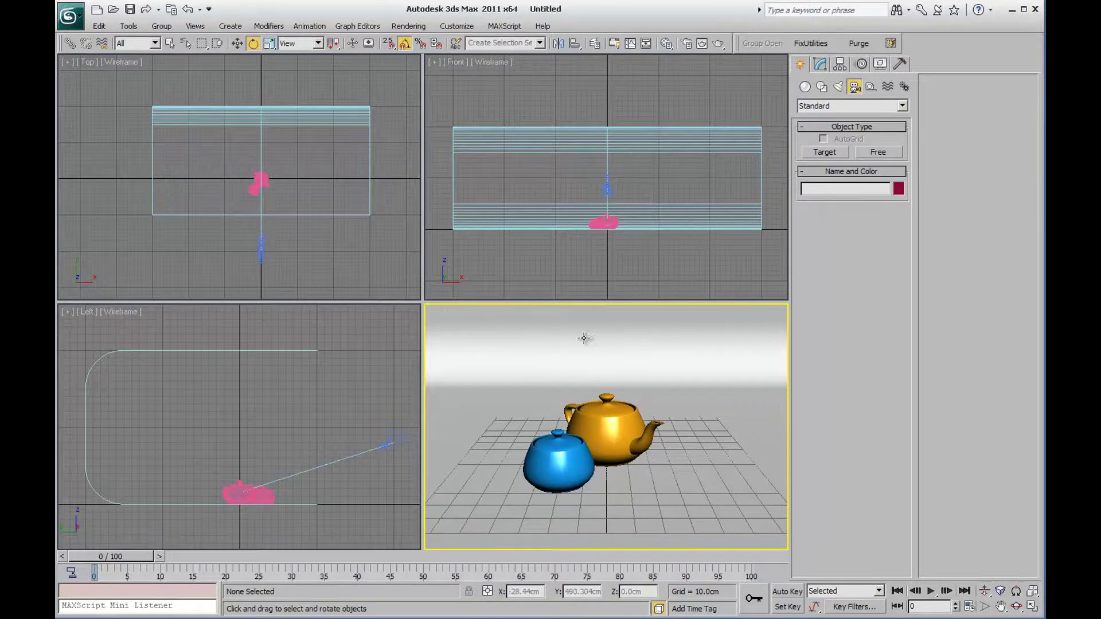
{"action": "left_click", "coordinate": [839, 88]}
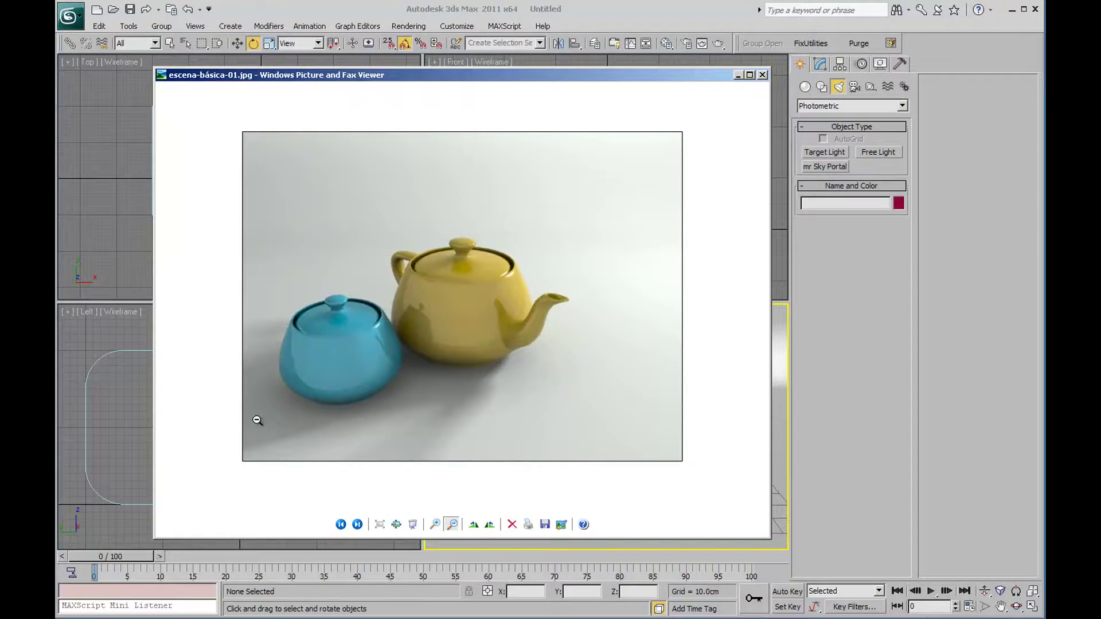
Create a Skylight from the standard light types by placing it in the Top view
{"action": "left_click", "coordinate": [739, 77]}
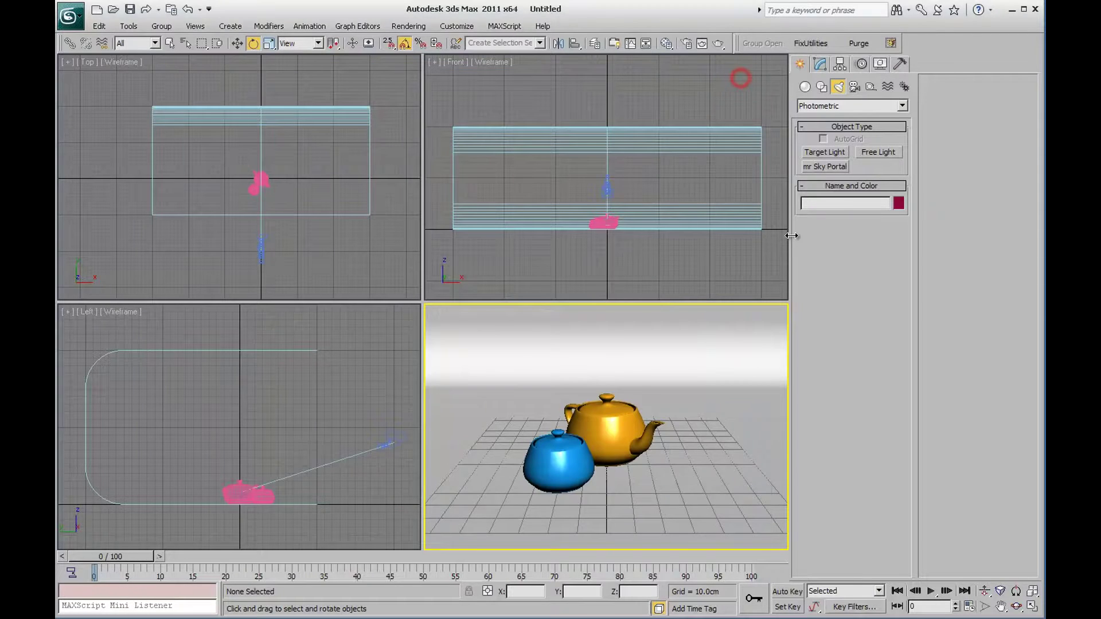
{"action": "left_click", "coordinate": [833, 107]}
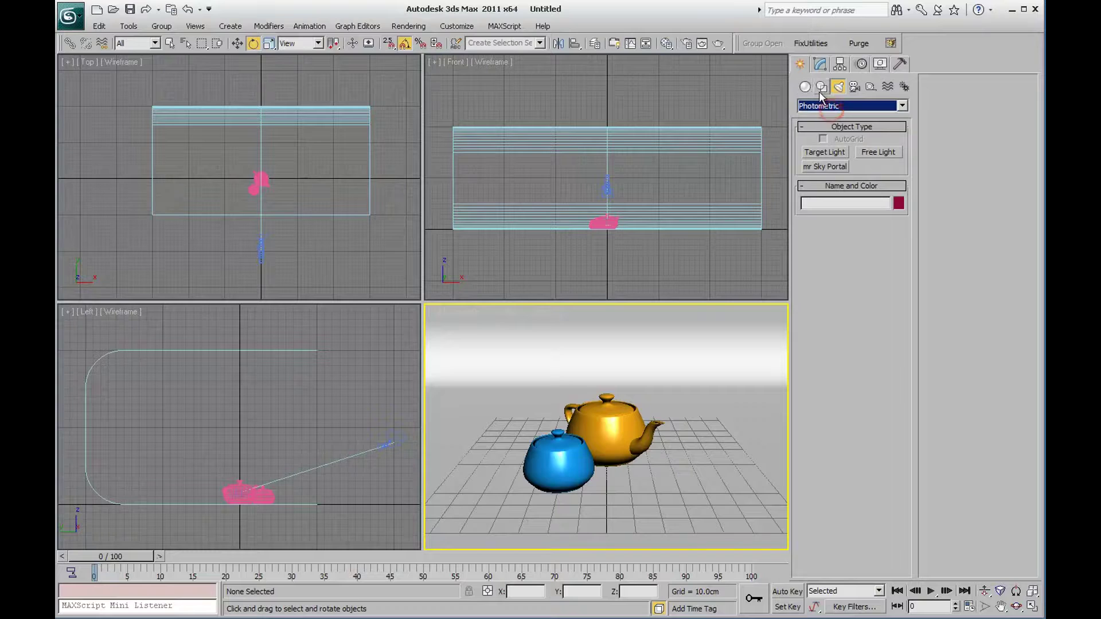
{"action": "left_click", "coordinate": [840, 105]}
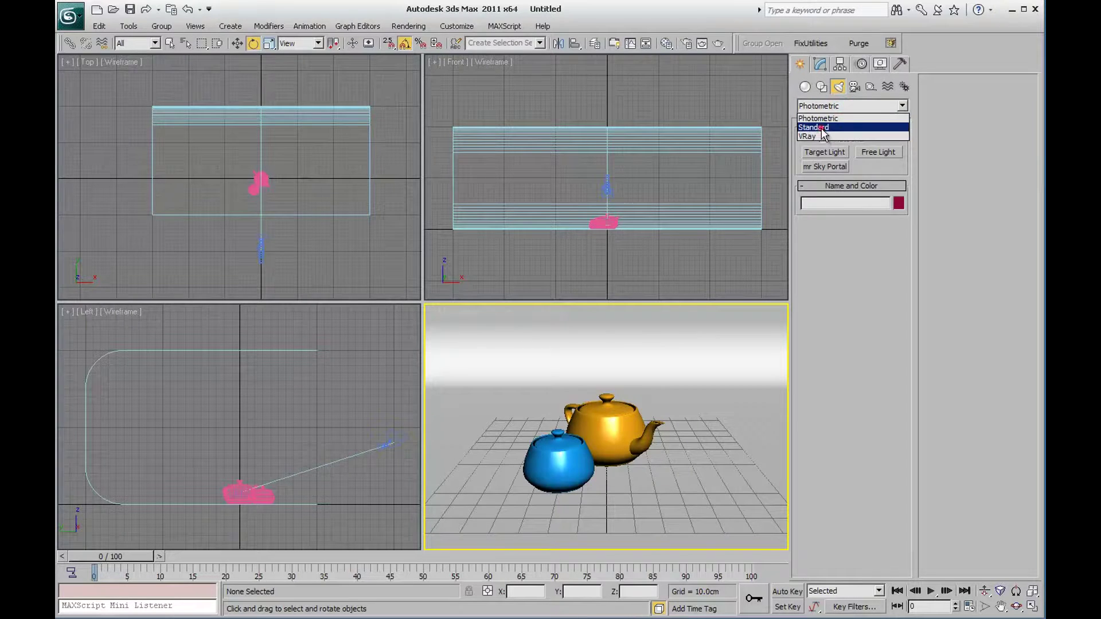
{"action": "left_click", "coordinate": [821, 129]}
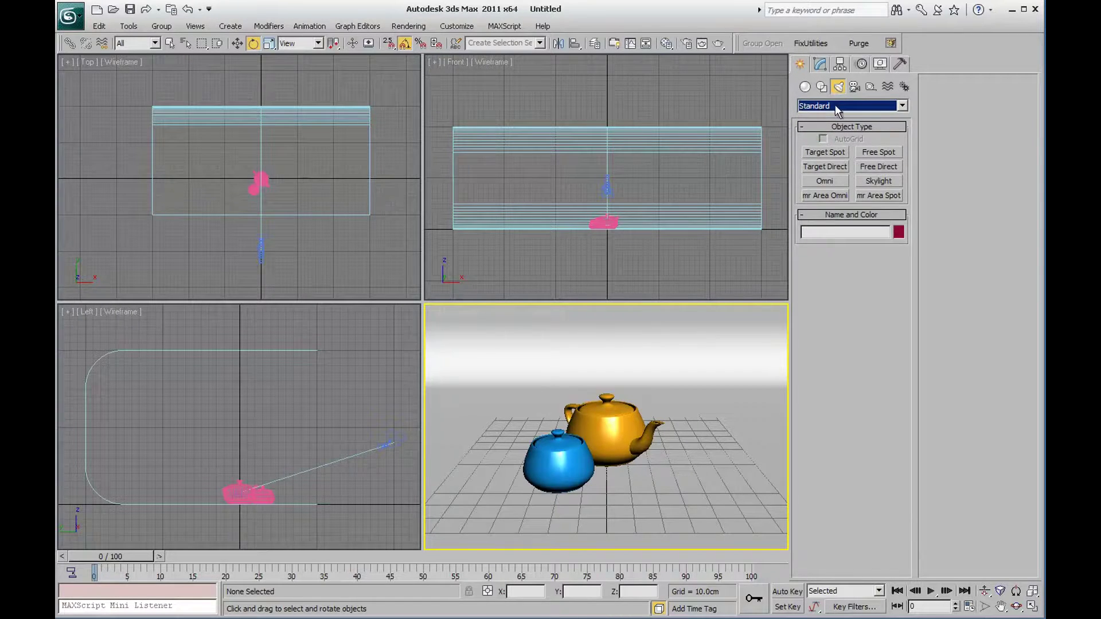
{"action": "left_click", "coordinate": [886, 181]}
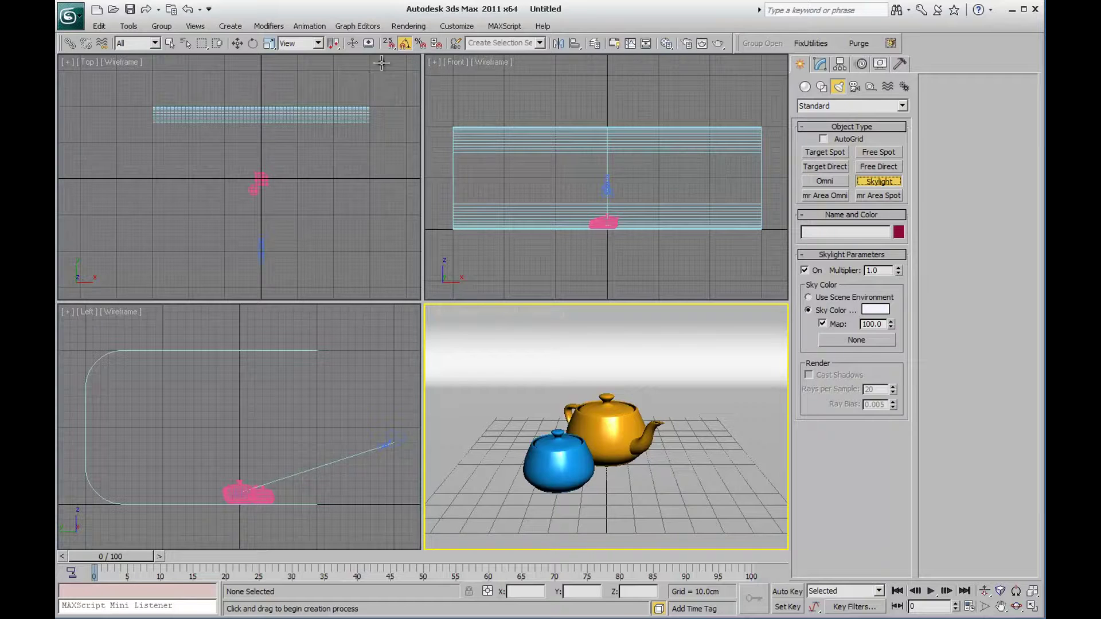
{"action": "key", "text": "s"}
{"action": "middle_click_drag", "start_coordinate": [295, 177], "coordinate": [290, 202]}
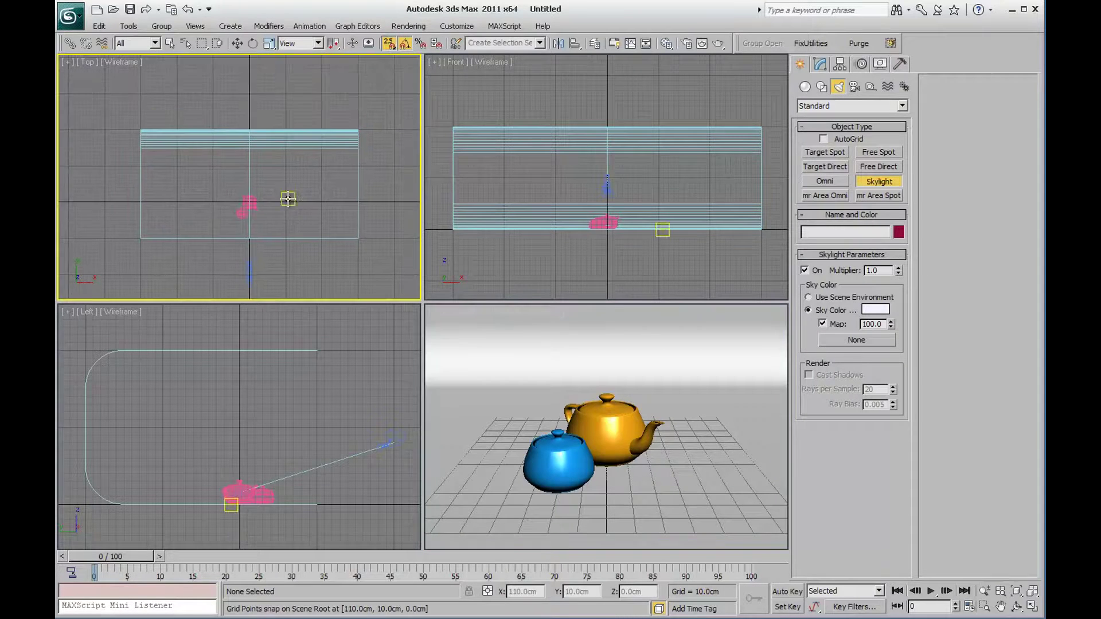
{"action": "left_click", "coordinate": [285, 202]}
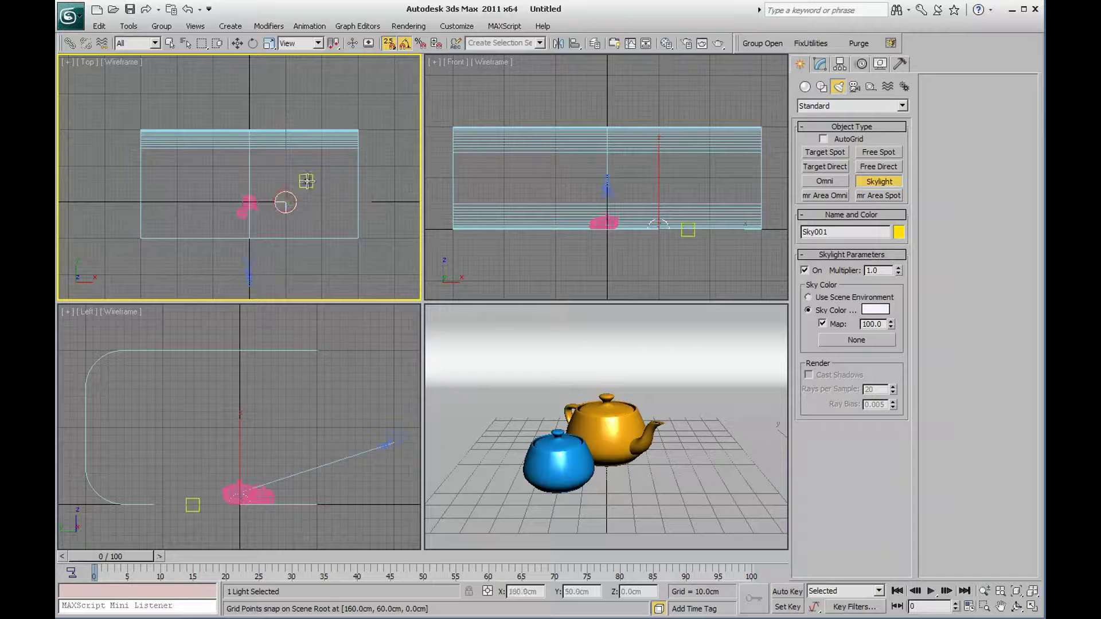
{"action": "middle_click_drag", "start_coordinate": [300, 183], "coordinate": [293, 190]}
{"action": "scroll", "coordinate": [287, 202], "scroll_direction": "up", "scroll_amount": 3}
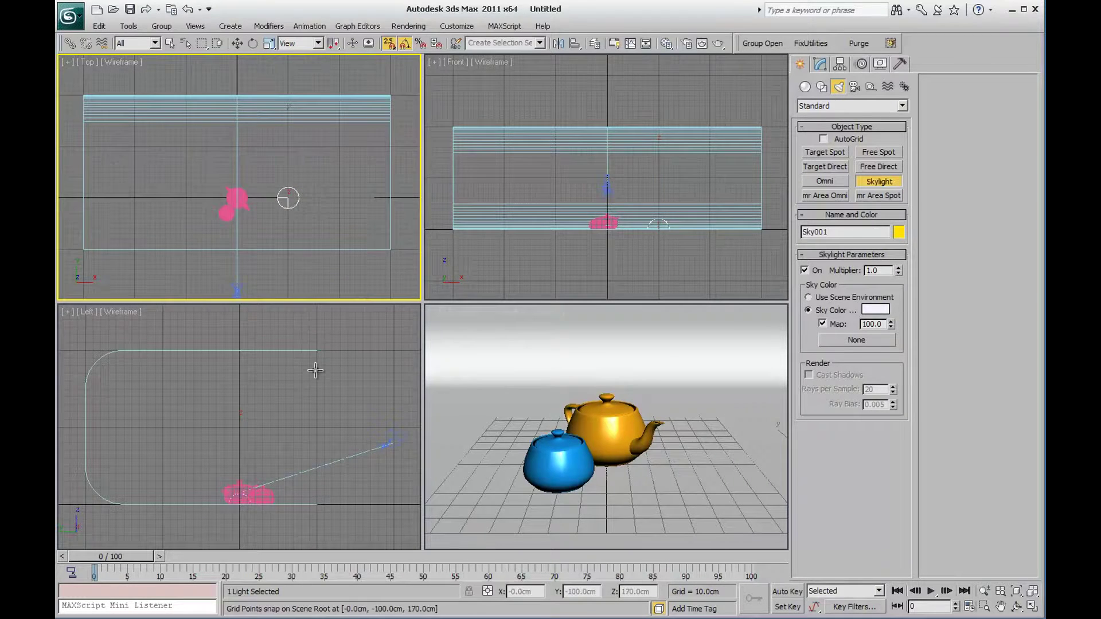
{"action": "middle_click_drag", "start_coordinate": [300, 136], "coordinate": [290, 164]}
{"action": "middle_click_drag", "start_coordinate": [274, 207], "coordinate": [278, 199]}
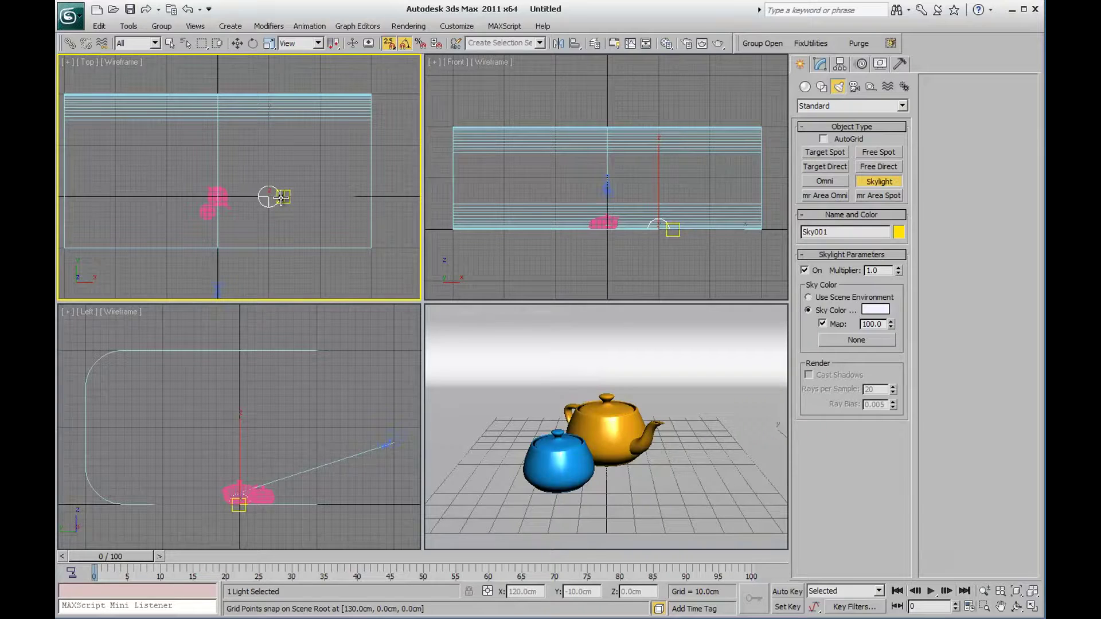
{"action": "key", "text": "e"}
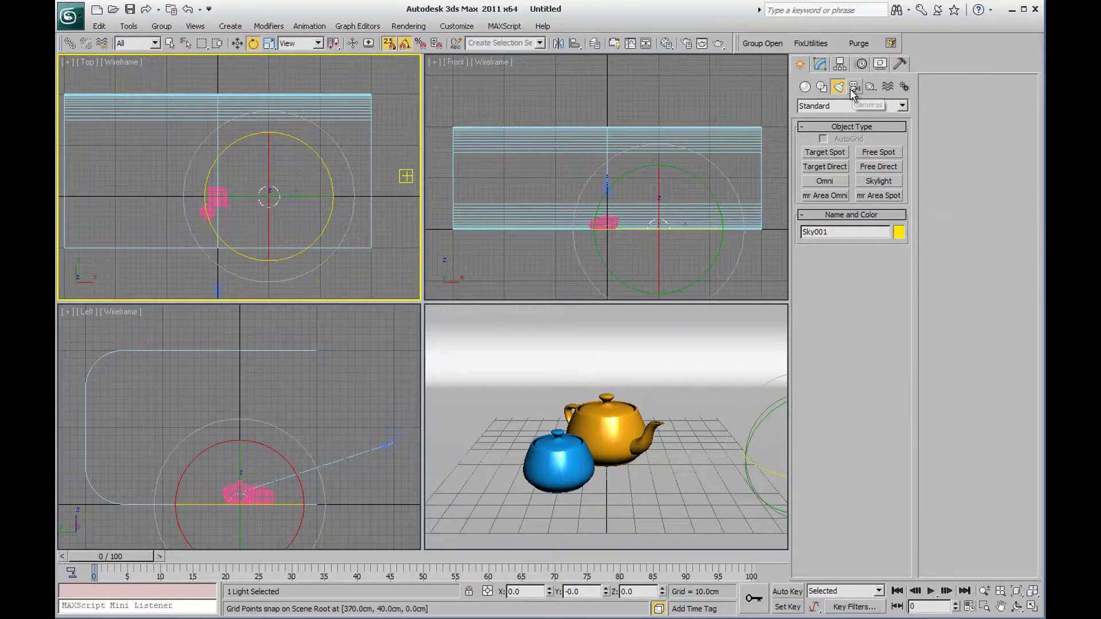
Set the Skylight's custom sky colour to pure white with saturation 0
{"action": "left_click", "coordinate": [820, 64]}
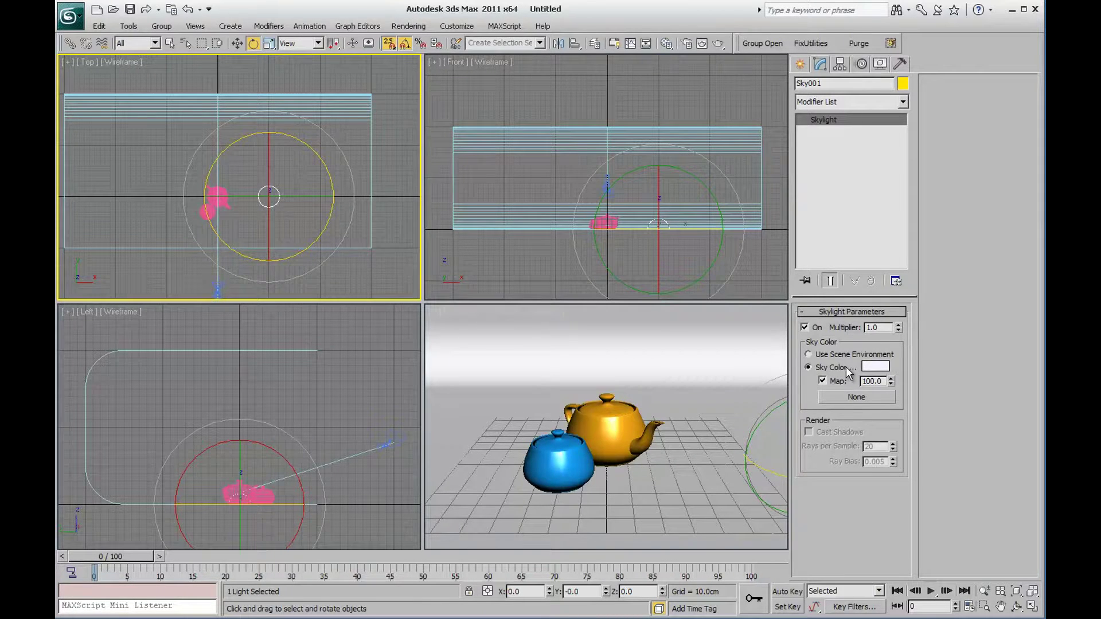
{"action": "left_click", "coordinate": [849, 355]}
{"action": "left_click", "coordinate": [837, 367]}
{"action": "left_click", "coordinate": [883, 367]}
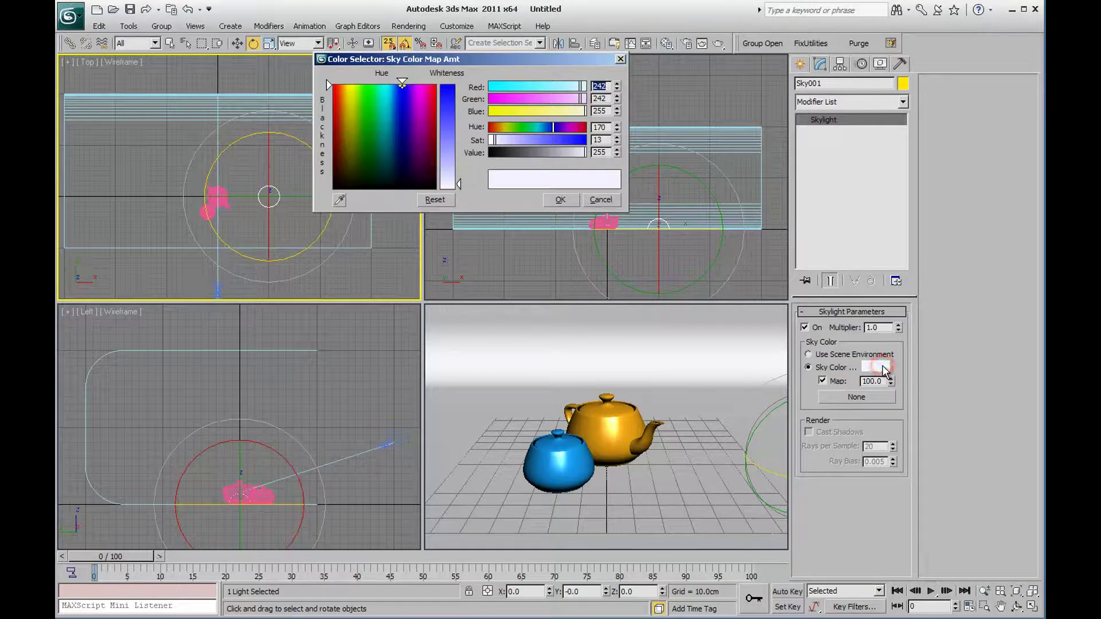
{"action": "right_click", "coordinate": [617, 141]}
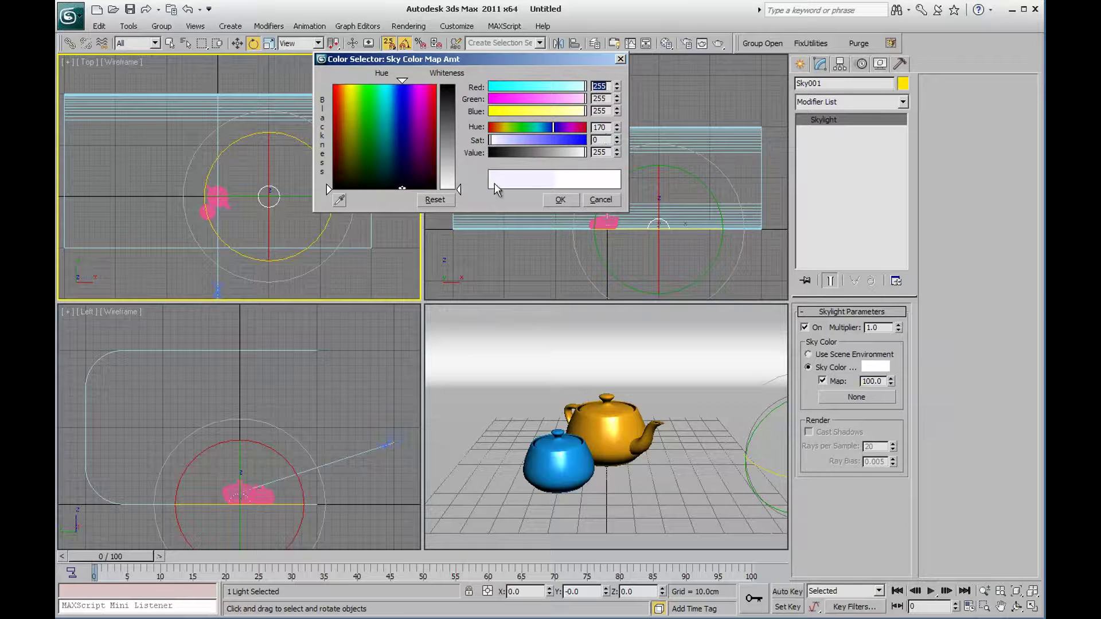
{"action": "left_click", "coordinate": [574, 202]}
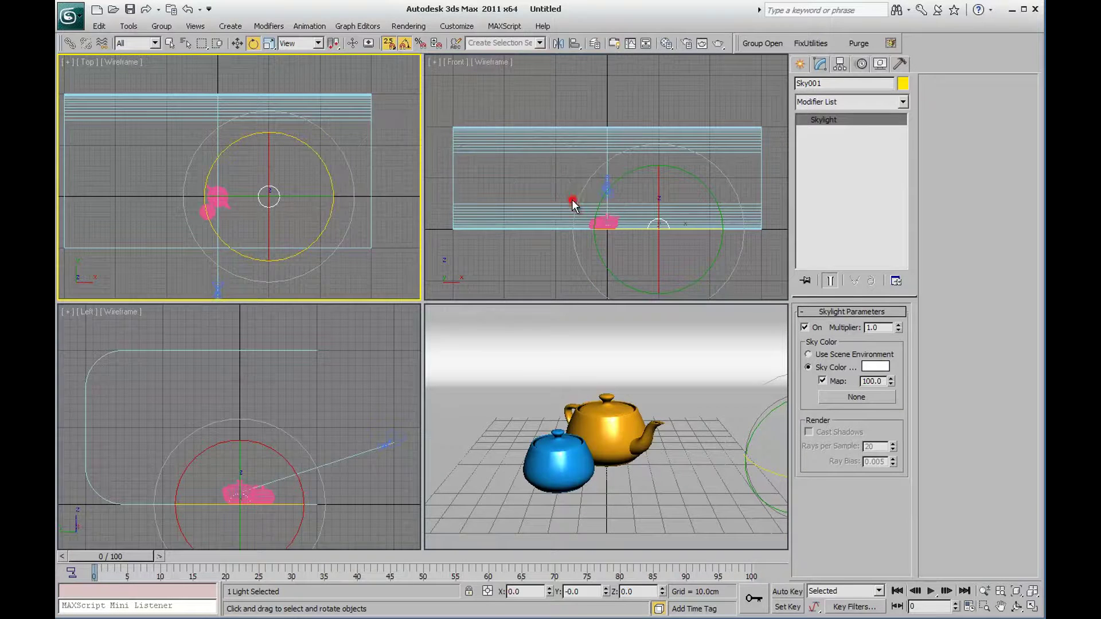
{"action": "right_click", "coordinate": [630, 358]}
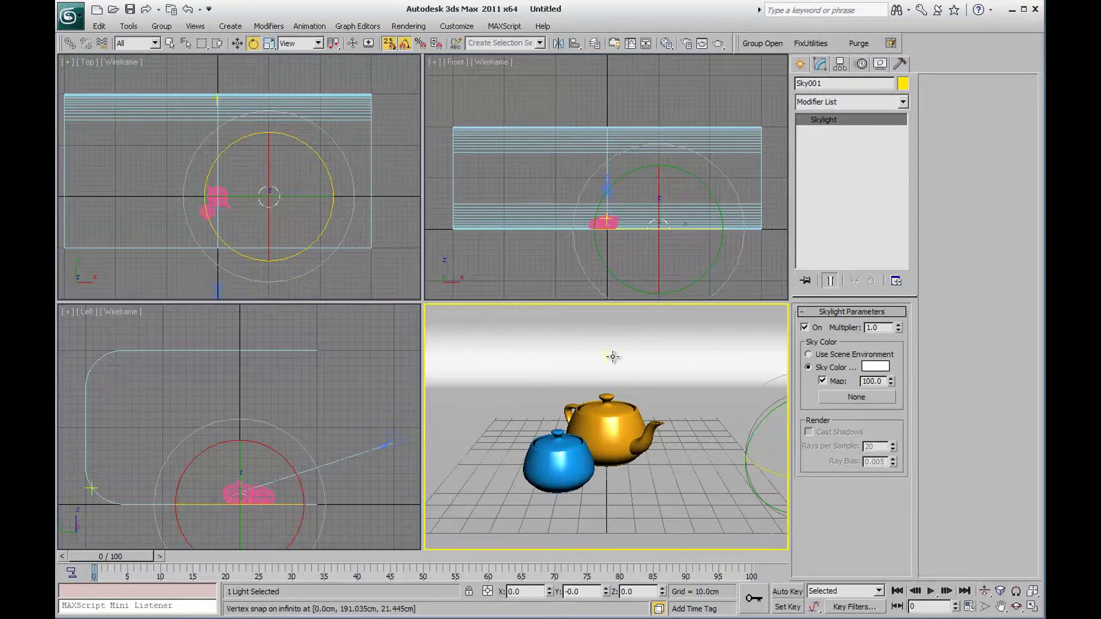
Place an mr Area Omni light near the teapots in the Top view
{"action": "left_click", "coordinate": [800, 64]}
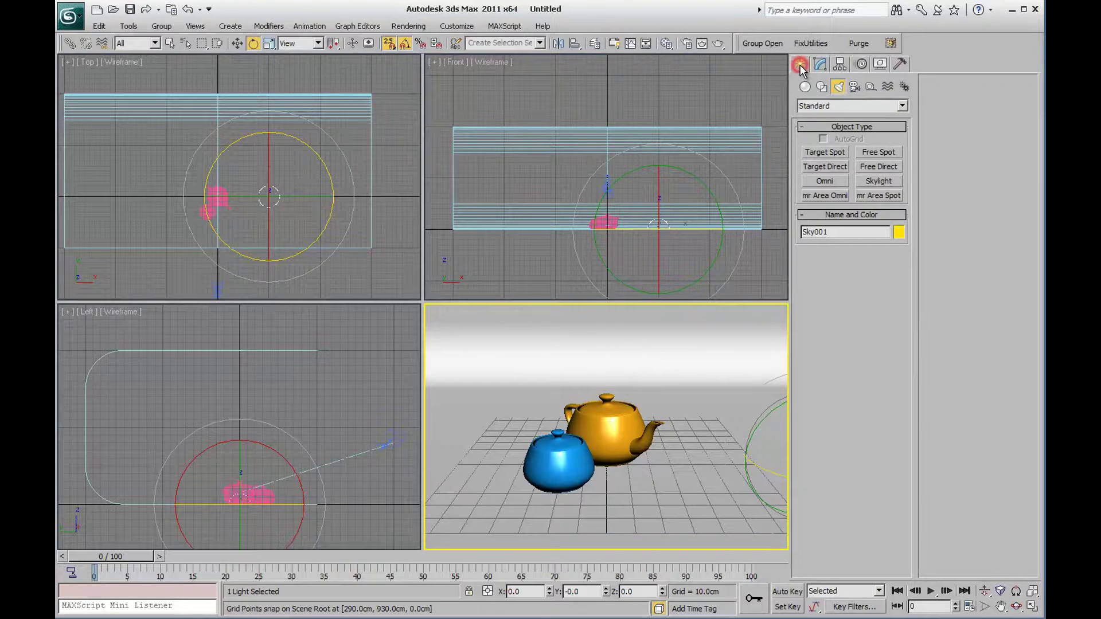
{"action": "left_click", "coordinate": [835, 197]}
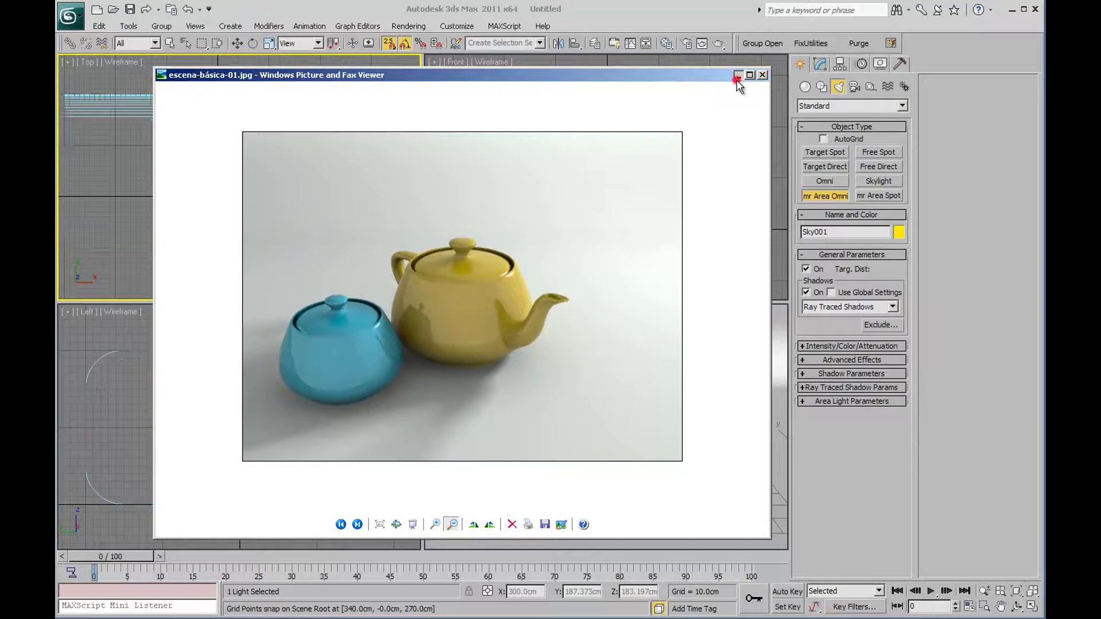
{"action": "left_click", "coordinate": [763, 75]}
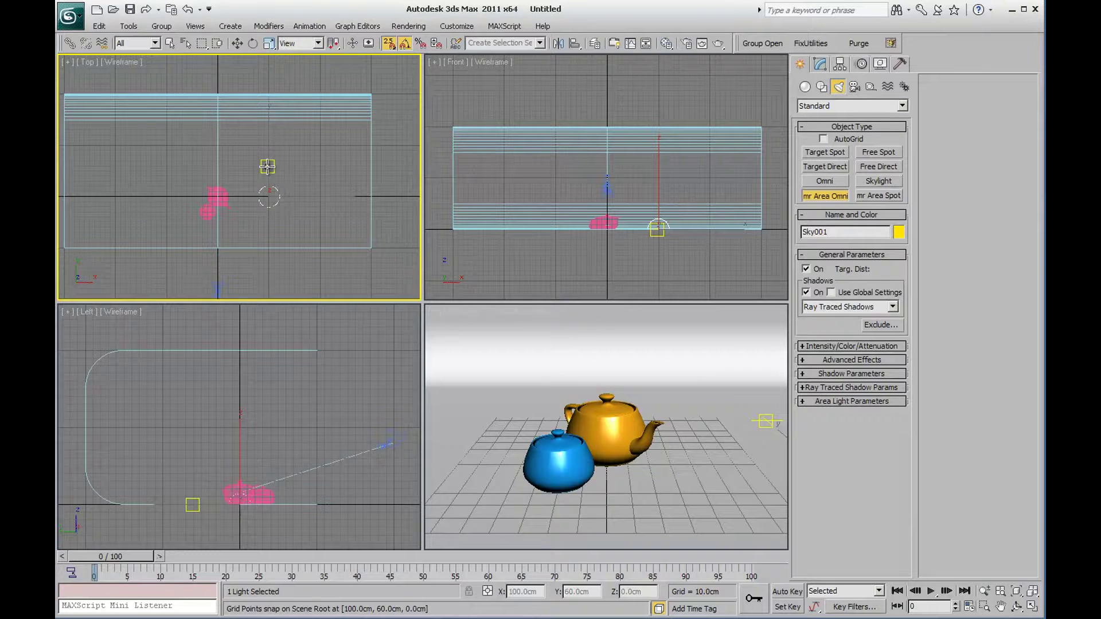
{"action": "left_click", "coordinate": [267, 176]}
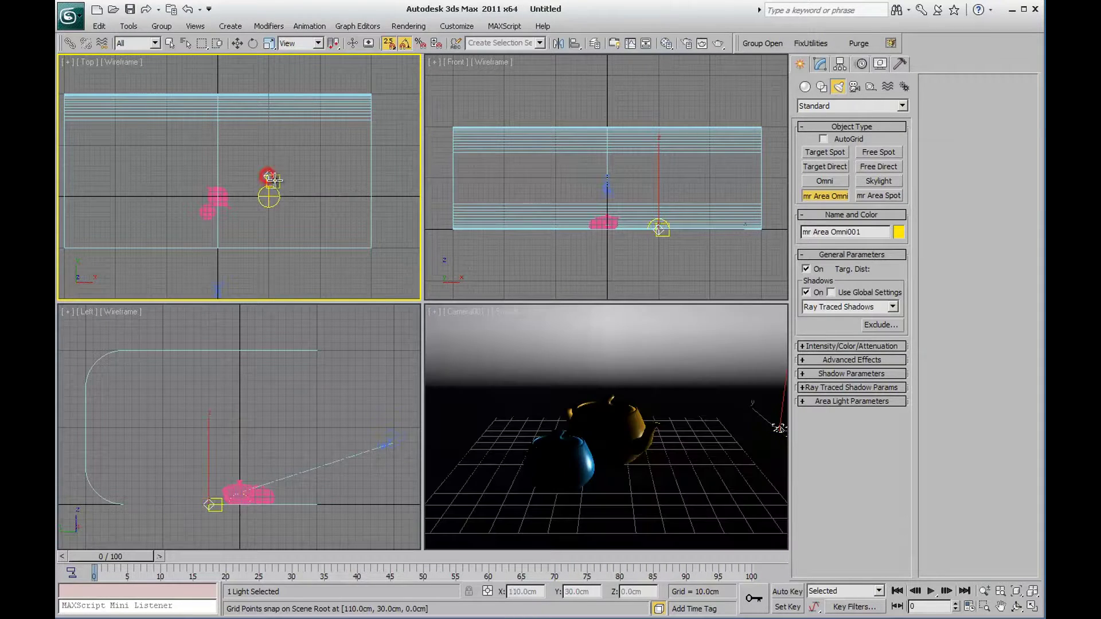
Raise the area light in the Front view and shift the skylight to the left
{"action": "right_click", "coordinate": [637, 204]}
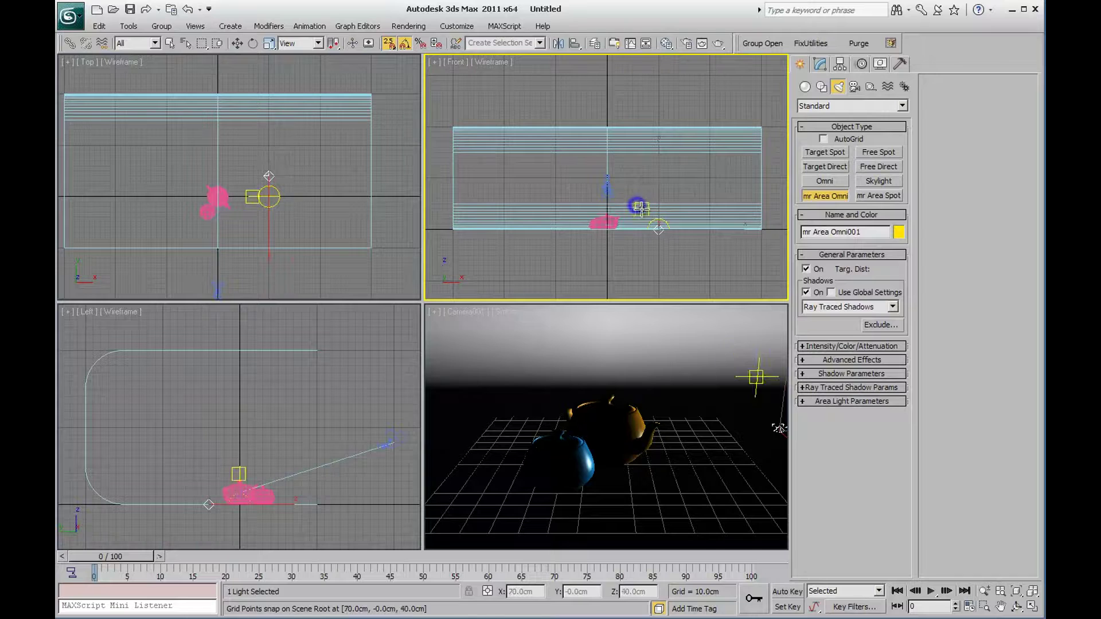
{"action": "left_click", "coordinate": [236, 43]}
{"action": "left_click_drag", "start_coordinate": [659, 227], "coordinate": [656, 177]}
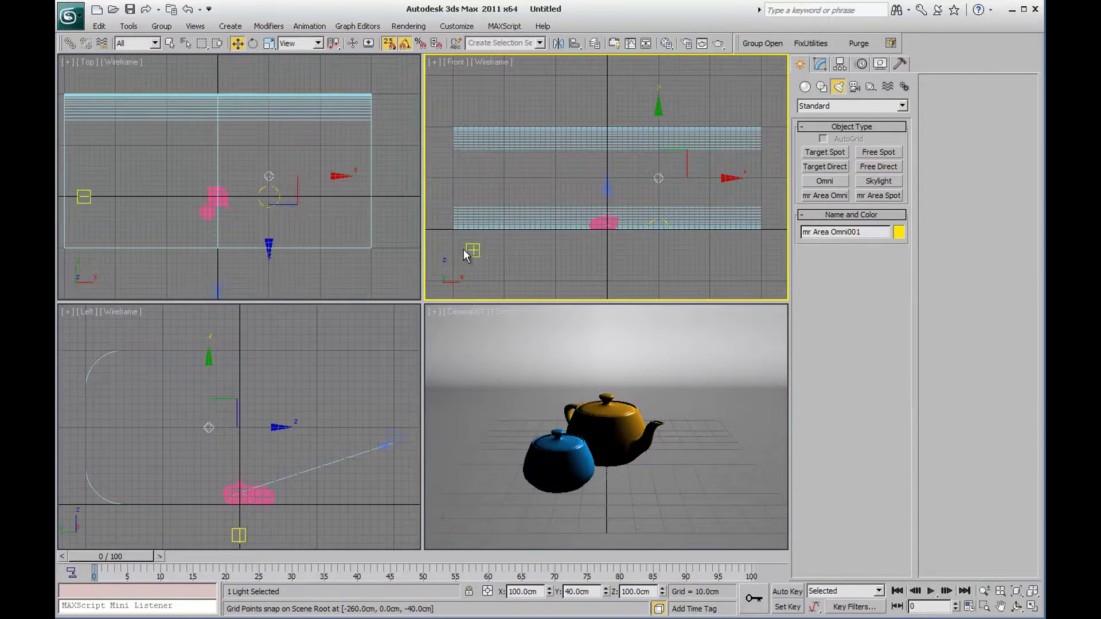
{"action": "left_click", "coordinate": [276, 213]}
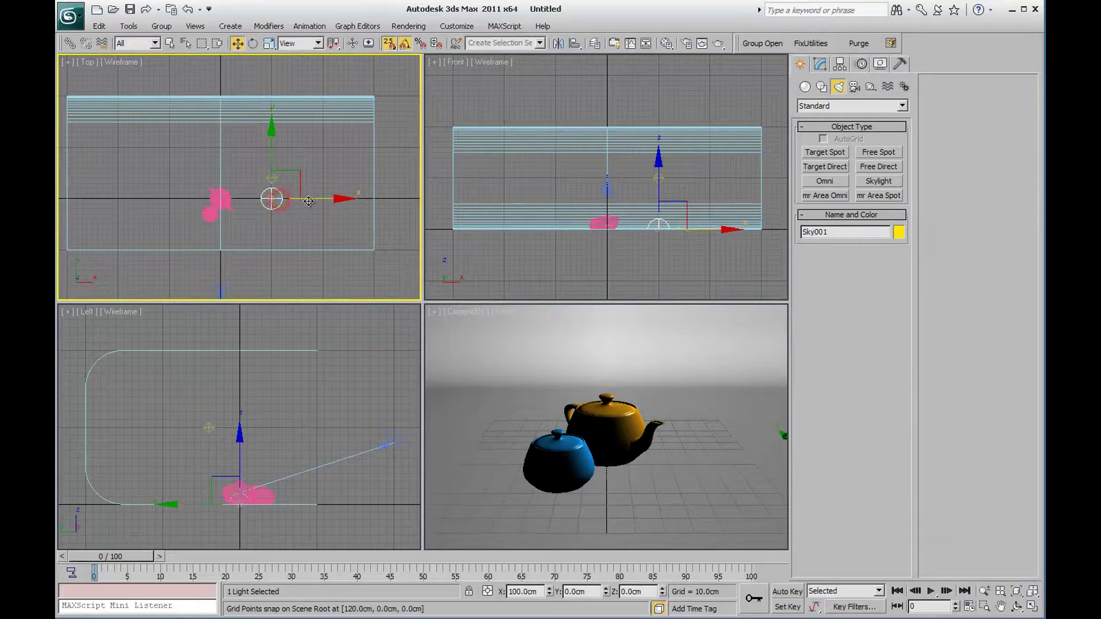
{"action": "left_click_drag", "start_coordinate": [266, 198], "coordinate": [168, 198]}
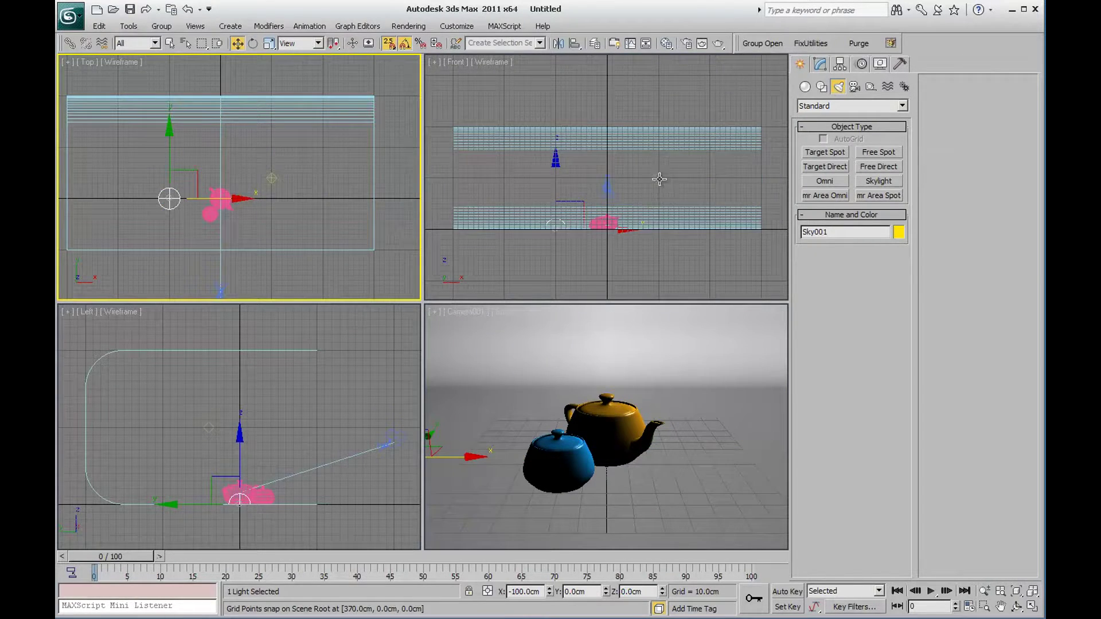
Move mr Area Omni001 to 70 cm height in the Left view
{"action": "left_click", "coordinate": [660, 179]}
{"action": "scroll", "coordinate": [281, 172], "scroll_direction": "up", "scroll_amount": 4}
{"action": "scroll", "coordinate": [215, 428], "scroll_direction": "up", "scroll_amount": 4}
{"action": "middle_click_drag", "start_coordinate": [215, 428], "coordinate": [219, 409]}
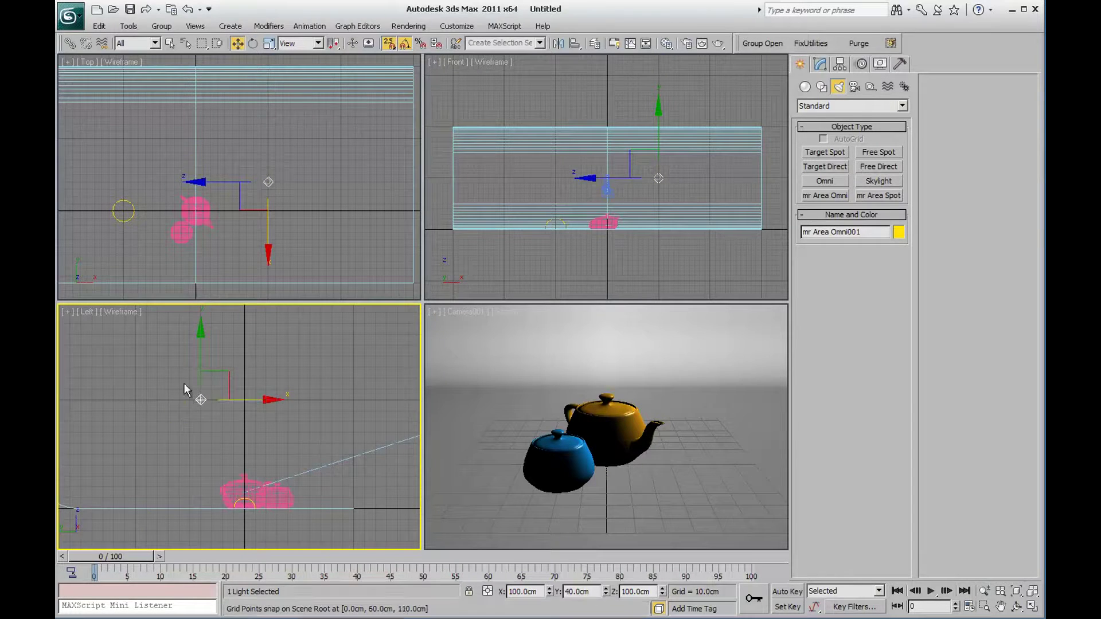
{"action": "left_click_drag", "start_coordinate": [201, 401], "coordinate": [201, 433]}
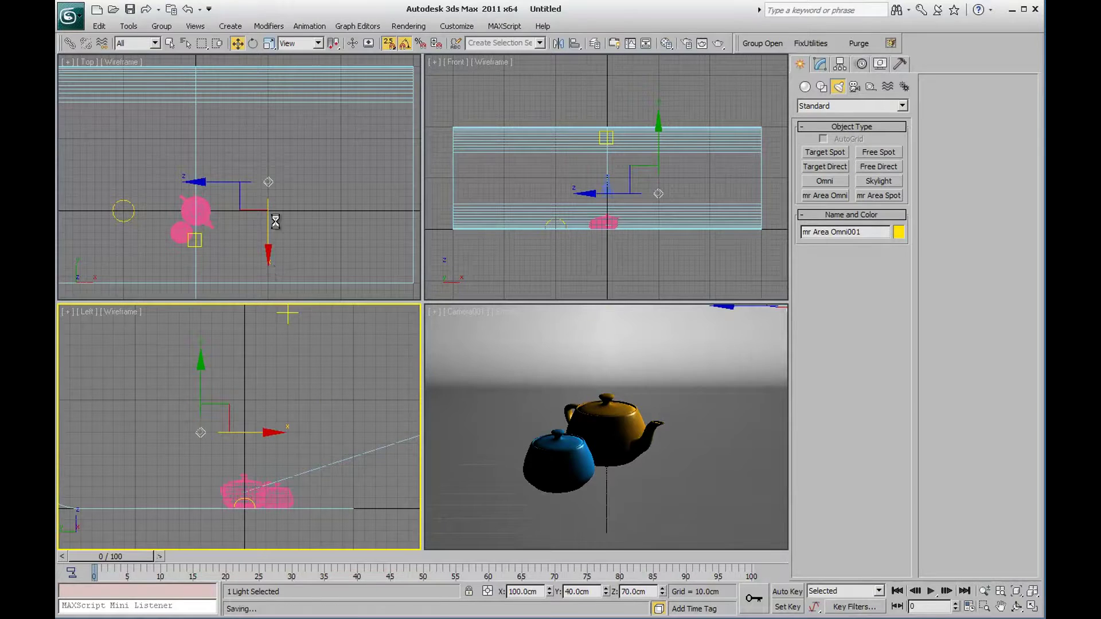
{"action": "right_click", "coordinate": [280, 268]}
{"action": "right_click", "coordinate": [576, 345]}
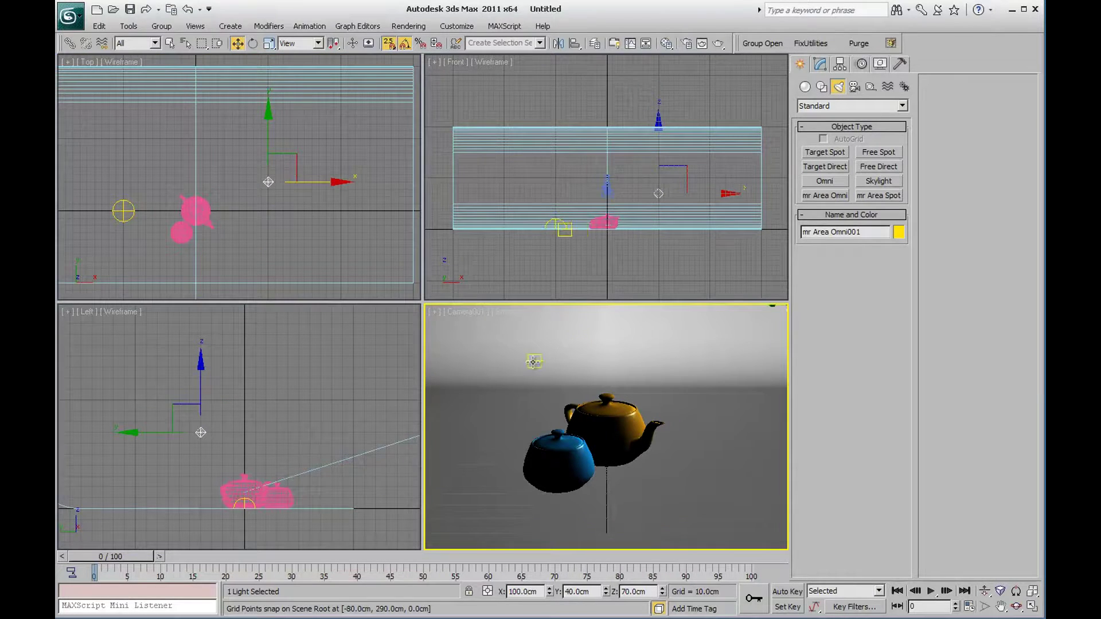
Open the Rendered Frame Window and adjust the Final Gather precision slider
{"action": "left_click", "coordinate": [704, 44]}
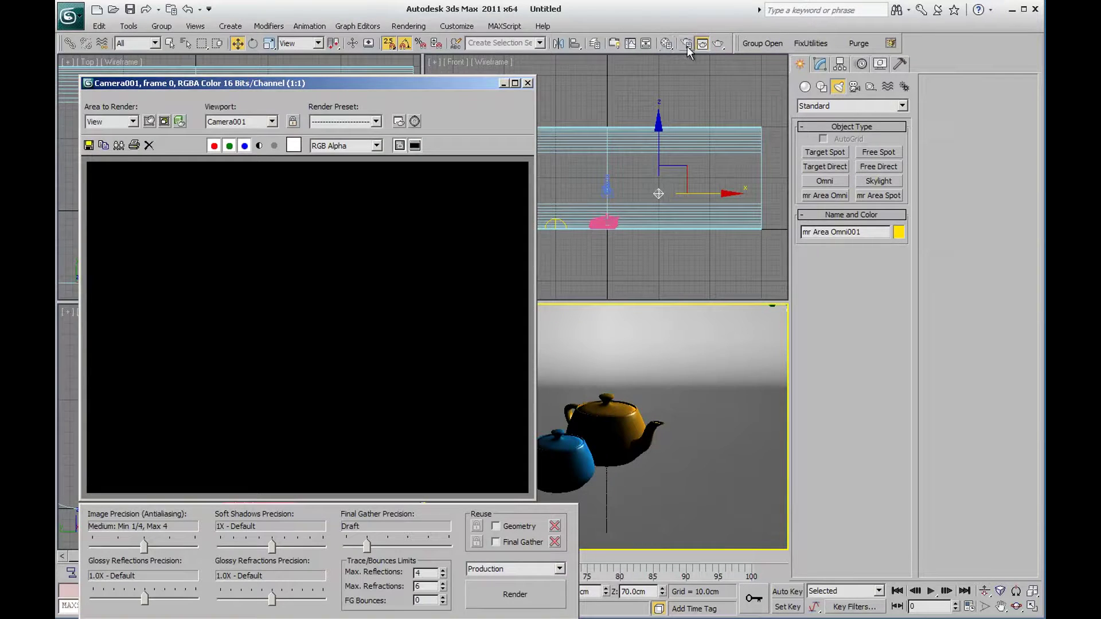
{"action": "left_click_drag", "start_coordinate": [452, 82], "coordinate": [439, 26]}
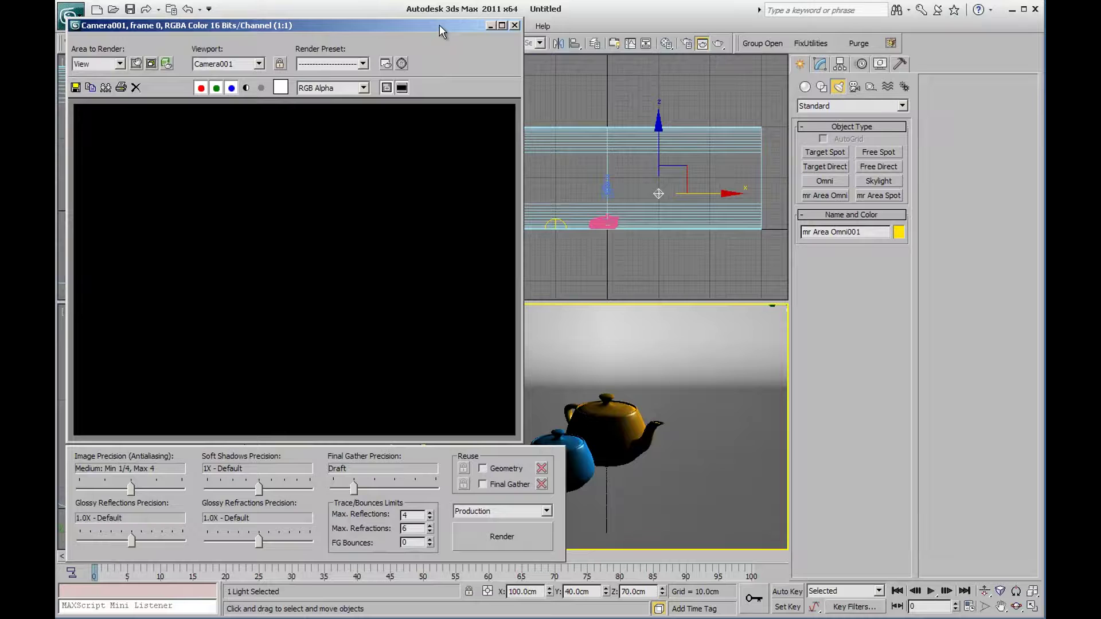
{"action": "left_click", "coordinate": [353, 489]}
{"action": "mouse_move", "coordinate": [354, 489]}
{"action": "left_mouse_down"}
{"action": "mouse_move", "coordinate": [434, 487]}
{"action": "mouse_move", "coordinate": [354, 489]}
{"action": "left_mouse_up"}
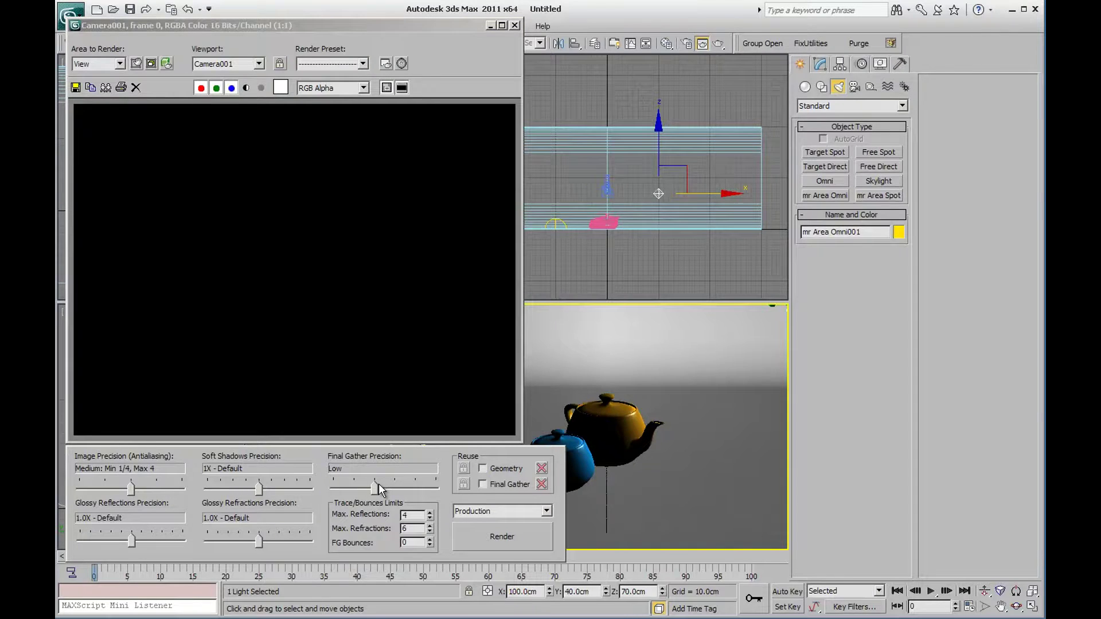
{"action": "key", "text": "s"}
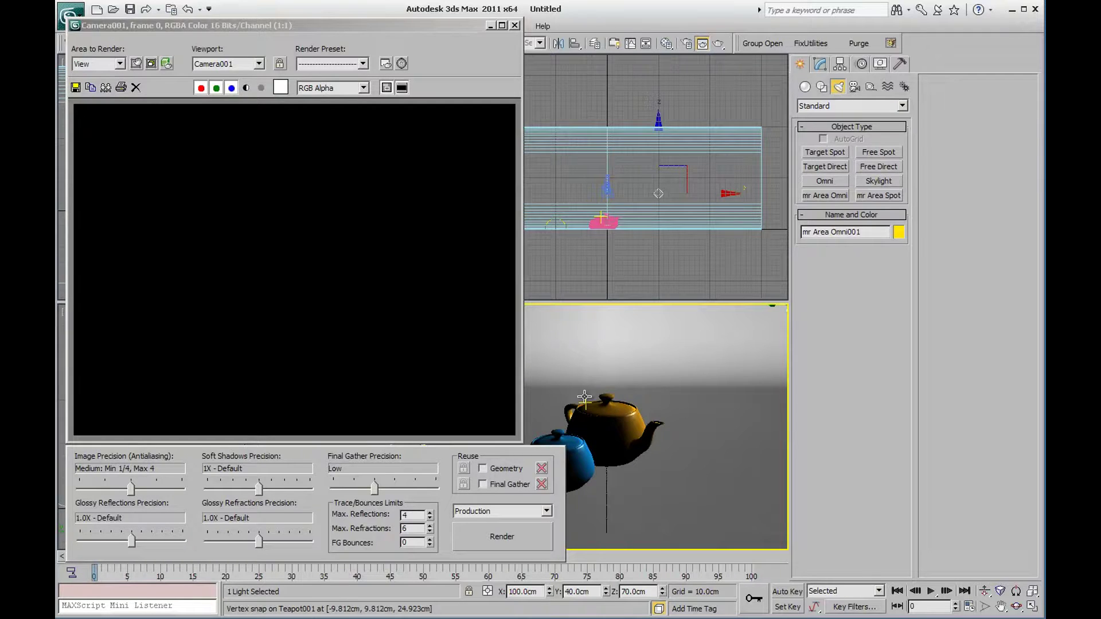
Render Camera001 without final gather, then re-render with Final Gather precision set to Low
{"action": "left_click", "coordinate": [374, 489]}
{"action": "left_click_drag", "start_coordinate": [374, 489], "coordinate": [333, 488]}
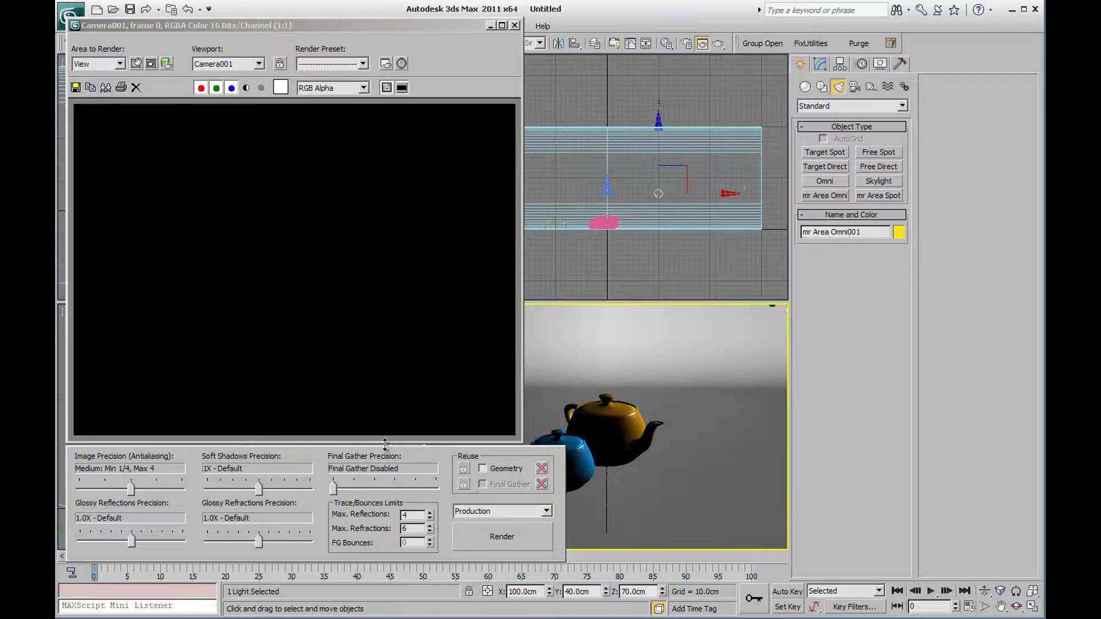
{"action": "left_click", "coordinate": [486, 534]}
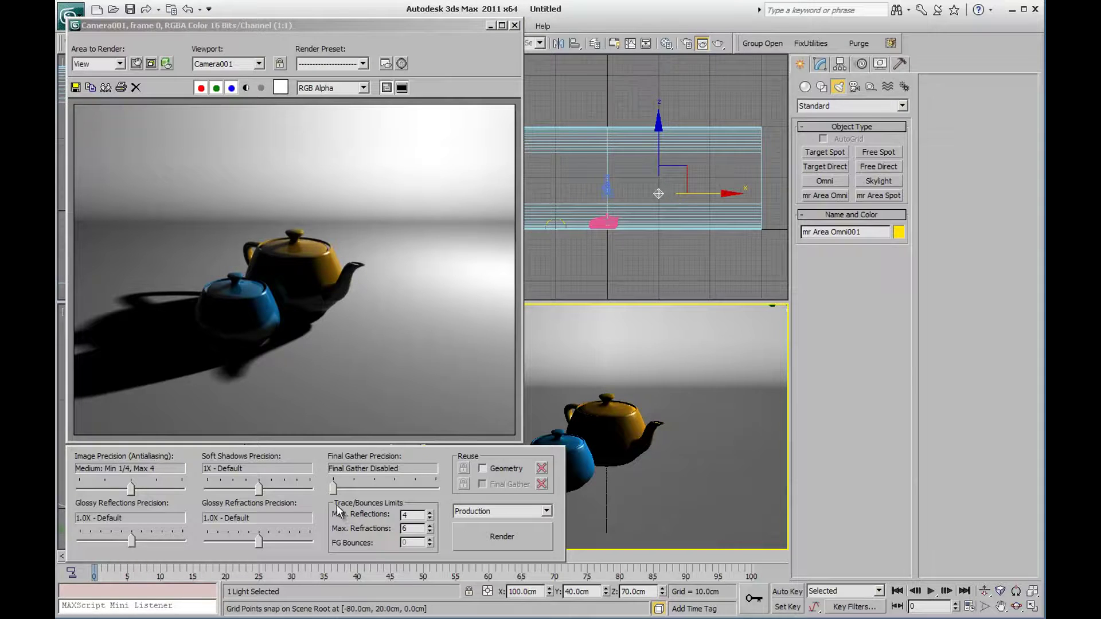
{"action": "left_click_drag", "start_coordinate": [332, 488], "coordinate": [361, 489]}
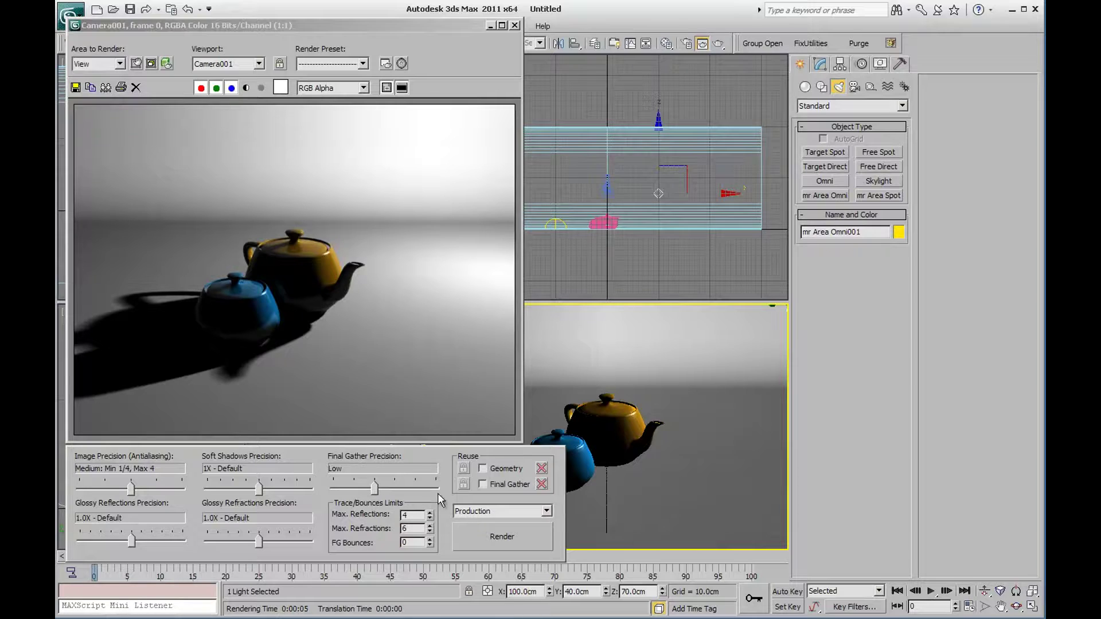
{"action": "left_click", "coordinate": [500, 537]}
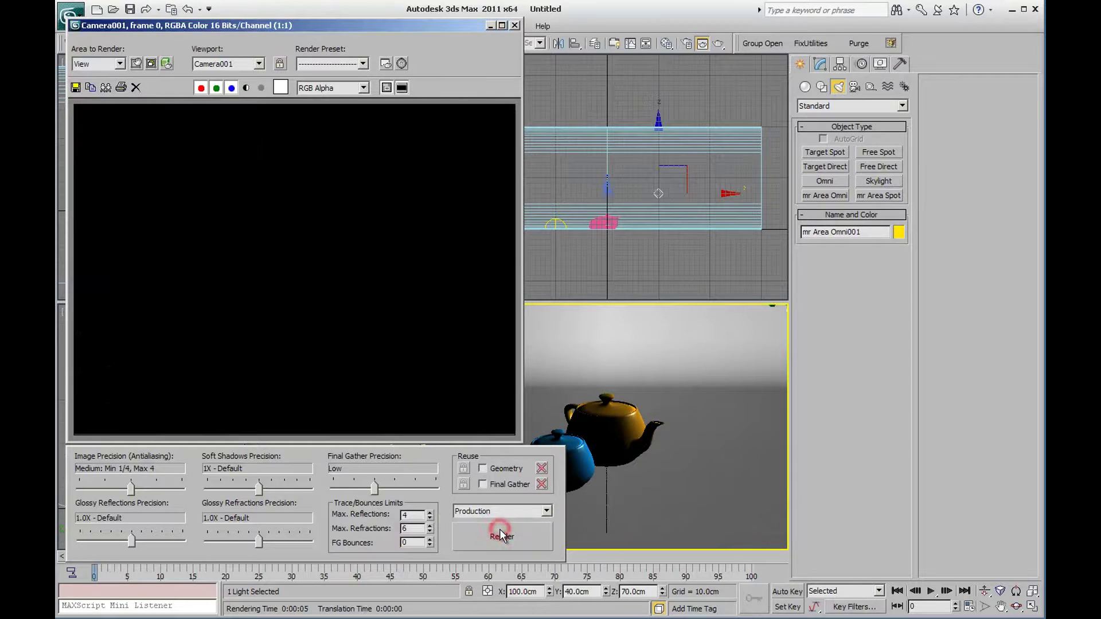
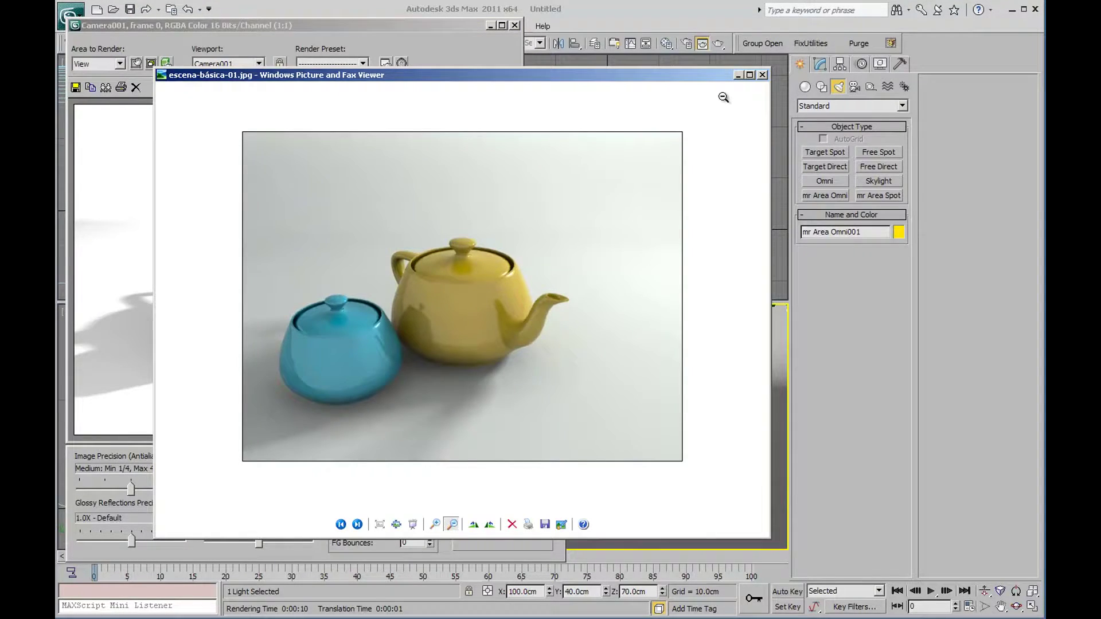
Minimize the escena-básica-01.jpg reference image and activate the front viewport
{"action": "left_click", "coordinate": [737, 75]}
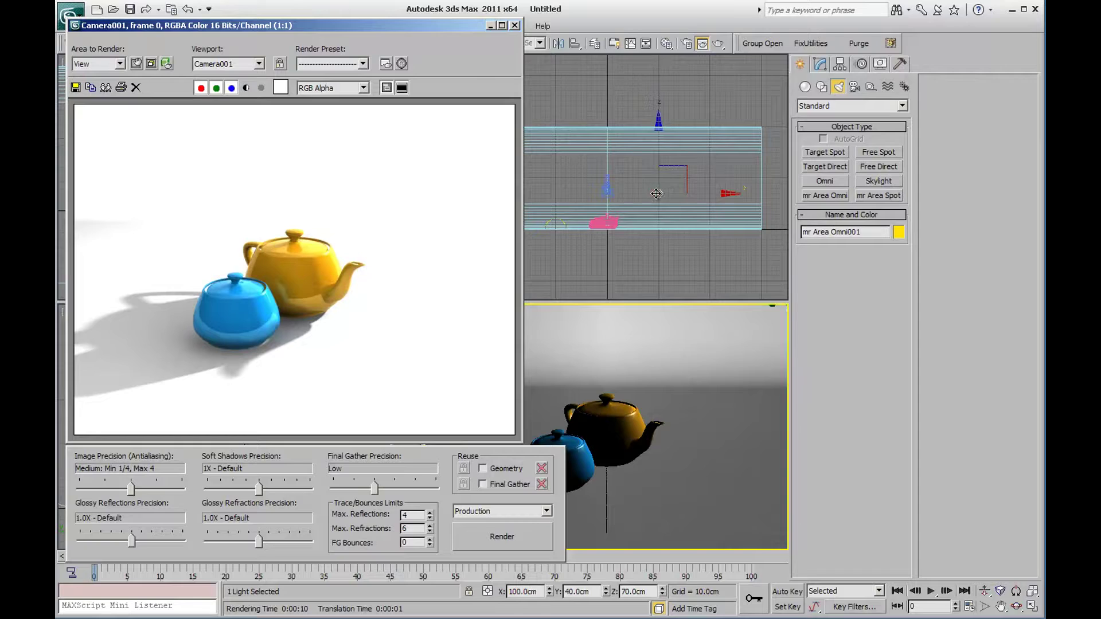
{"action": "left_click", "coordinate": [657, 194]}
Set the mr Area Omni light radius to 20cm and render the Camera001 view
{"action": "left_click", "coordinate": [822, 63]}
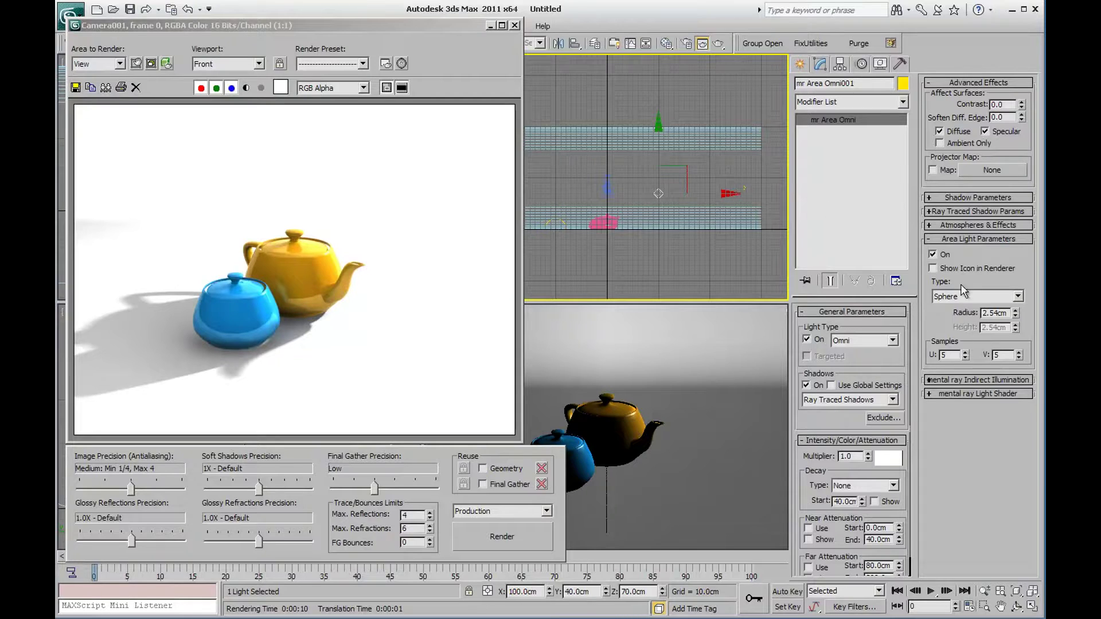
{"action": "left_click", "coordinate": [992, 240]}
{"action": "left_click", "coordinate": [995, 236]}
{"action": "double_click", "coordinate": [1001, 313]}
{"action": "type", "text": "20"}
{"action": "key", "text": "Return"}
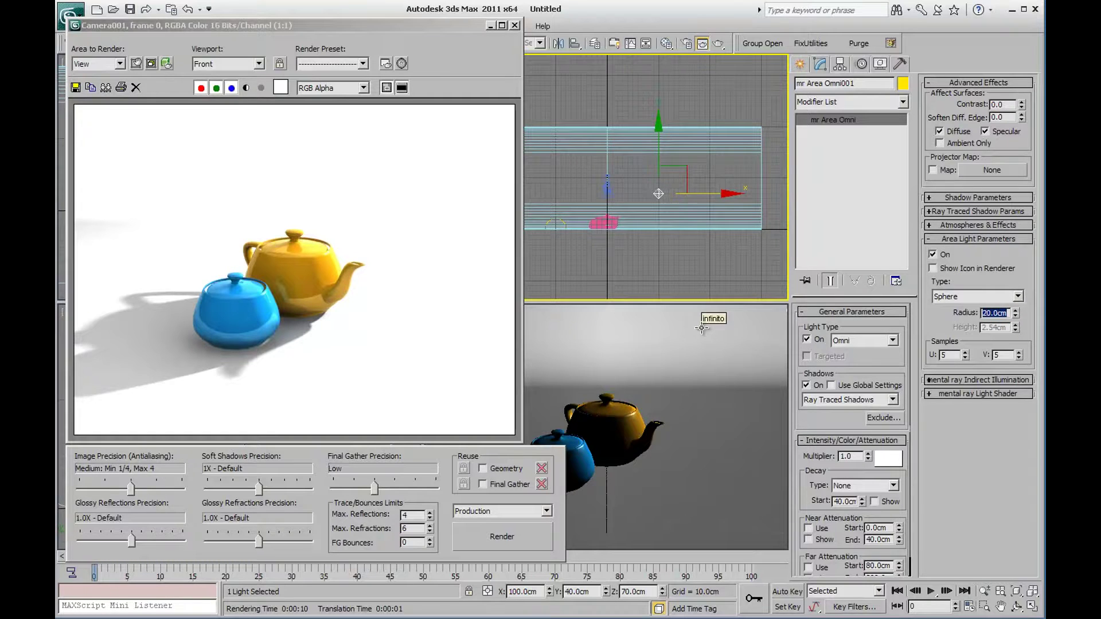
{"action": "right_click", "coordinate": [702, 328]}
{"action": "left_click", "coordinate": [524, 536]}
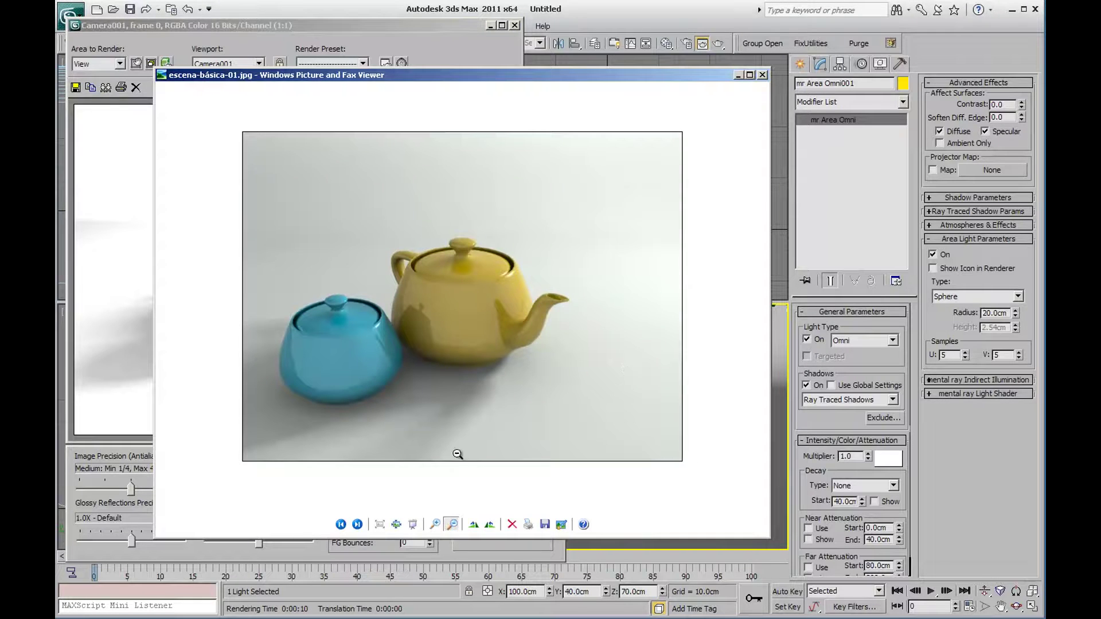
Compare the new render against escena-básica-01.jpg, then hide the reference image again
{"action": "left_click", "coordinate": [739, 76]}
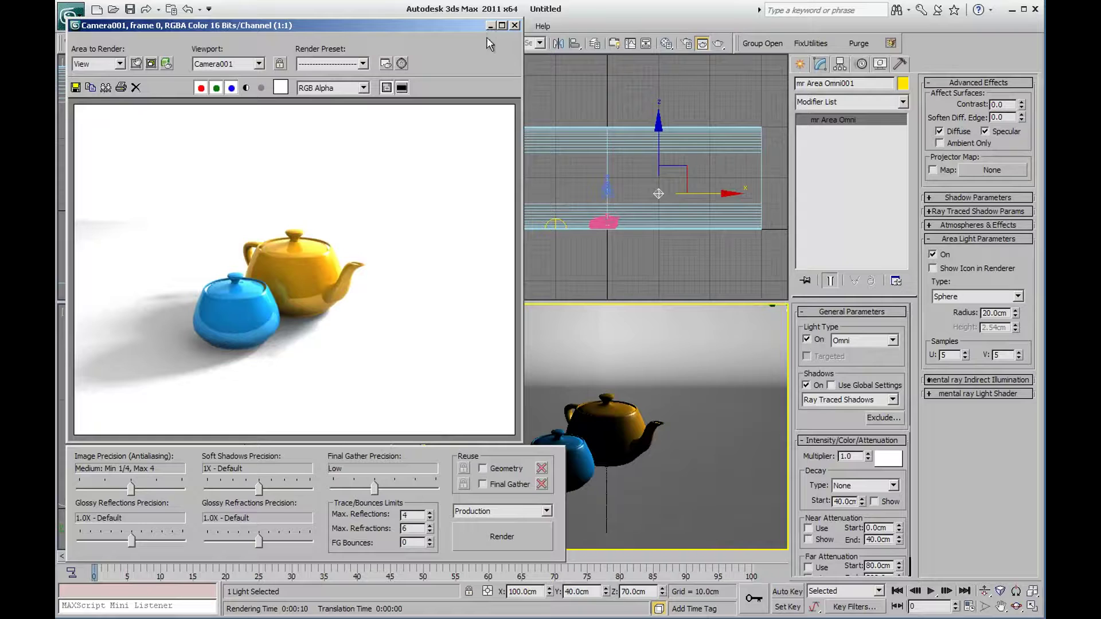
{"action": "key", "text": "alt+Tab"}
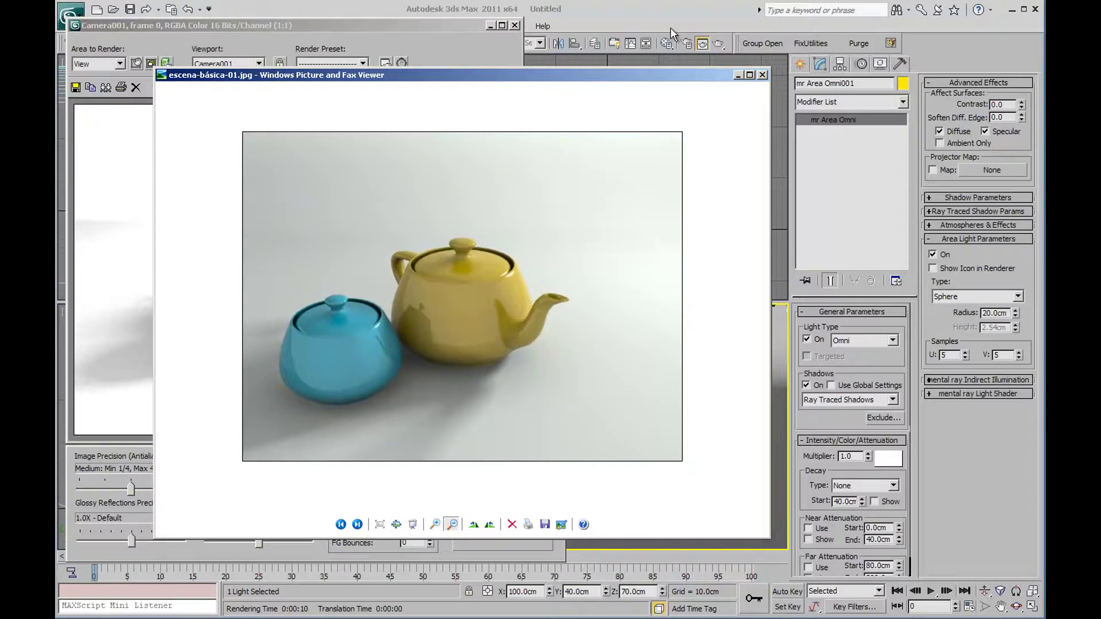
{"action": "left_click", "coordinate": [742, 74]}
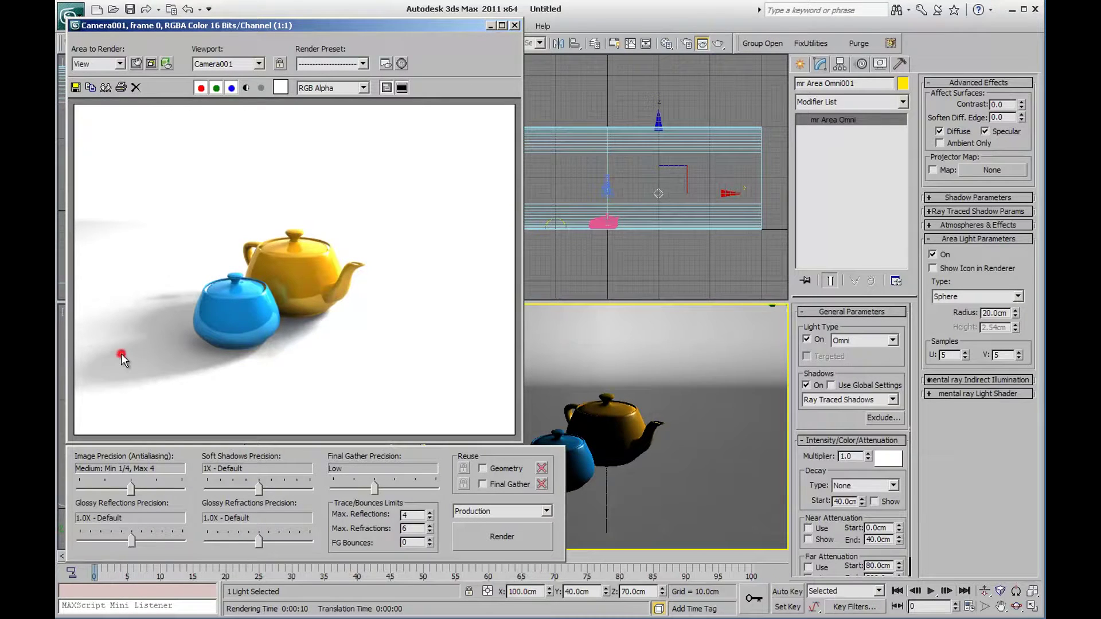
Set the area light's Samples U and V to 10 and re-render Camera001
{"action": "scroll", "coordinate": [109, 332], "scroll_direction": "up", "scroll_amount": 2}
{"action": "middle_click_drag", "start_coordinate": [109, 331], "coordinate": [237, 263]}
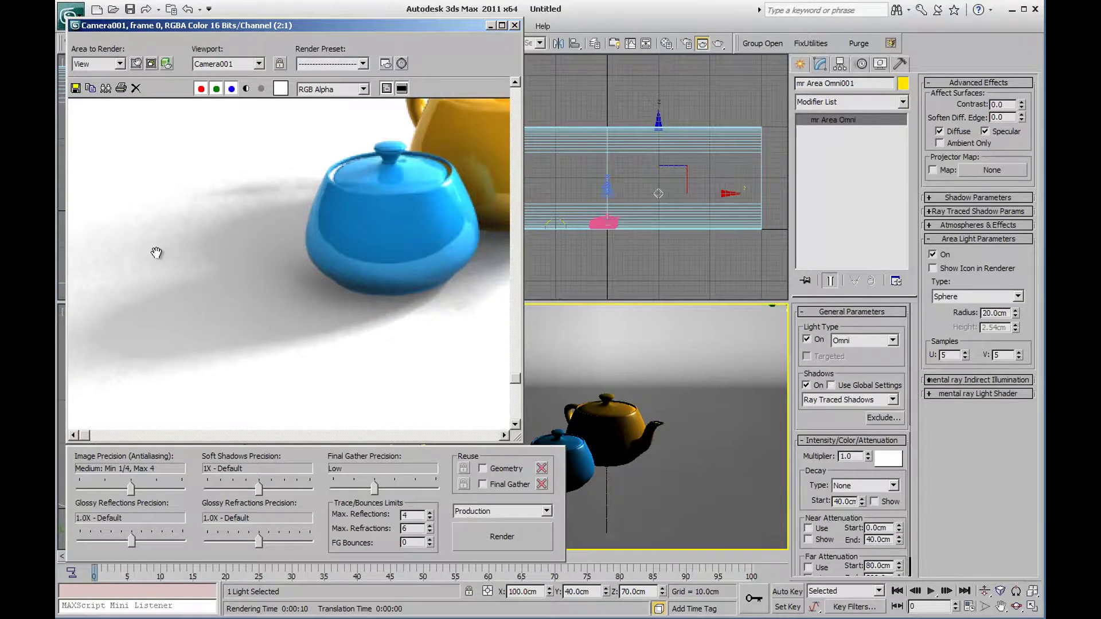
{"action": "scroll", "coordinate": [187, 266], "scroll_direction": "down", "scroll_amount": 1}
{"action": "scroll", "coordinate": [172, 265], "scroll_direction": "down", "scroll_amount": 1}
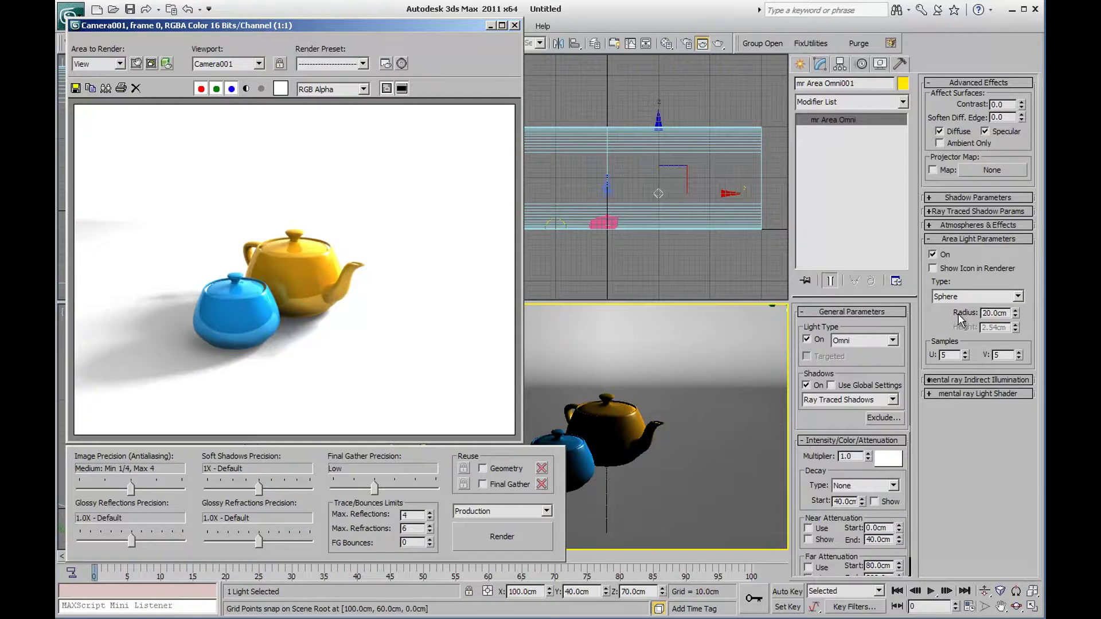
{"action": "double_click", "coordinate": [947, 354]}
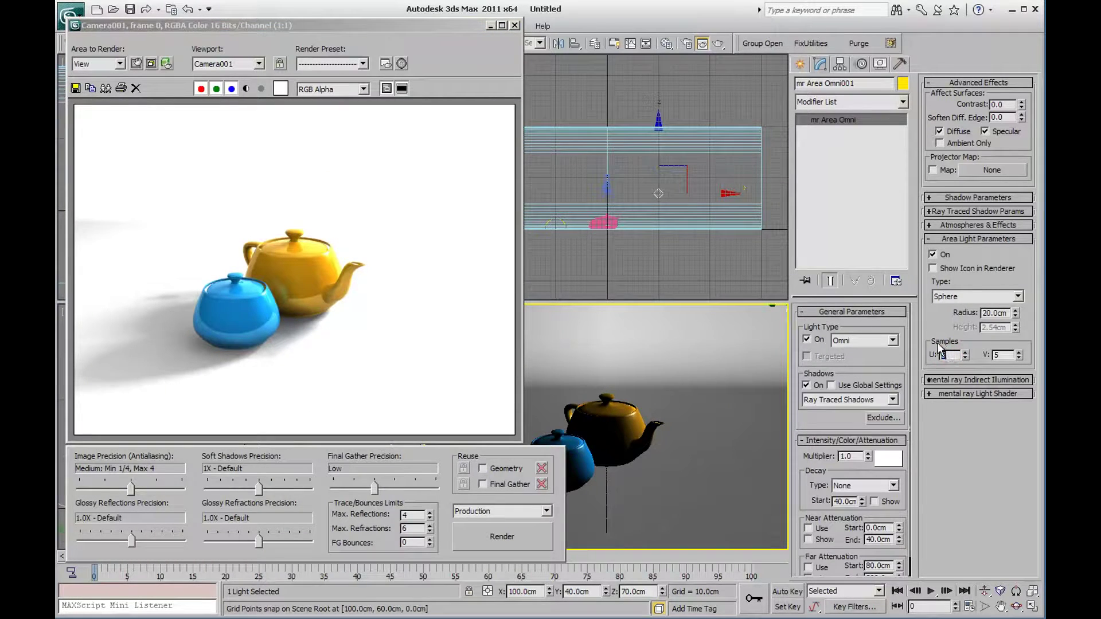
{"action": "type", "text": "10"}
{"action": "left_click", "coordinate": [998, 355]}
{"action": "double_click", "coordinate": [998, 355]}
{"action": "type", "text": "1"}
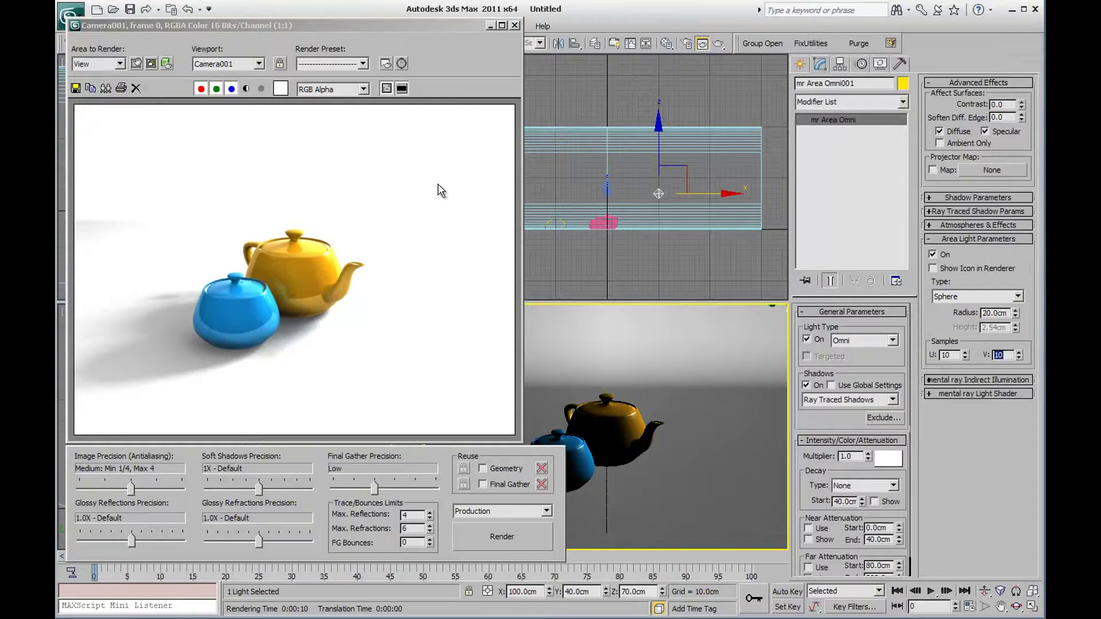
{"action": "left_click", "coordinate": [522, 537]}
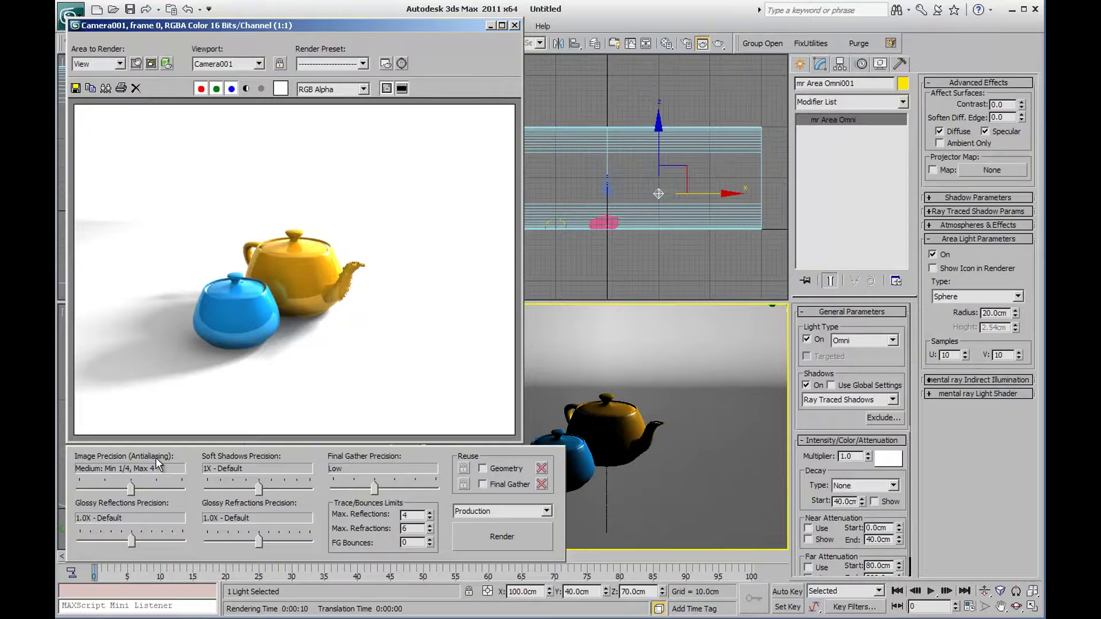
Lower antialiasing Image Precision to Draft and run a test render
{"action": "scroll", "coordinate": [286, 340], "scroll_direction": "up", "scroll_amount": 1}
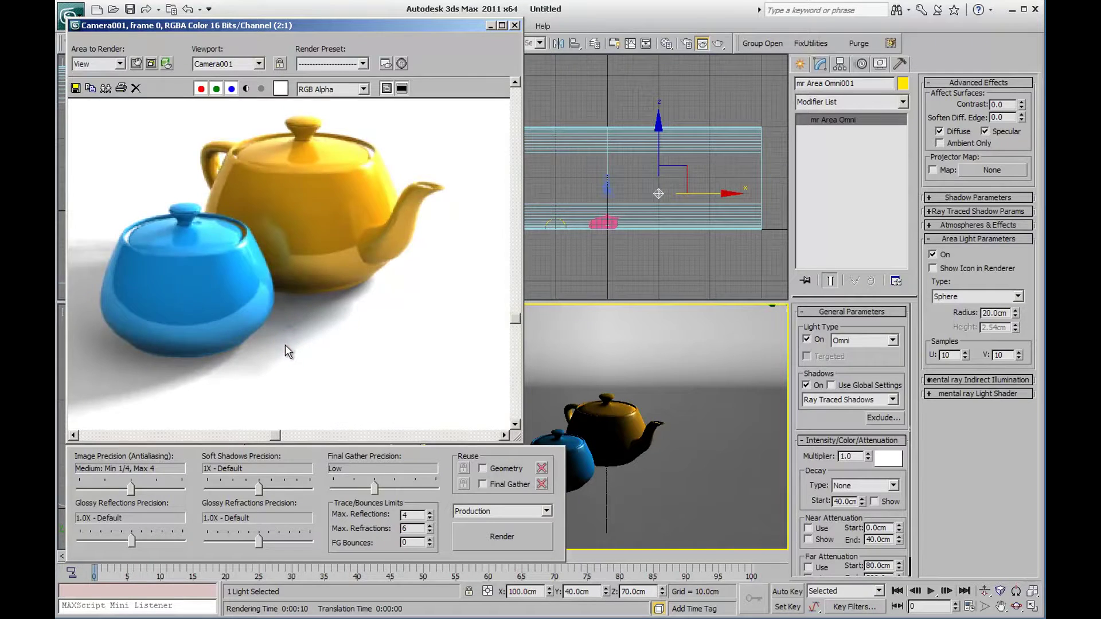
{"action": "scroll", "coordinate": [284, 344], "scroll_direction": "down", "scroll_amount": 1}
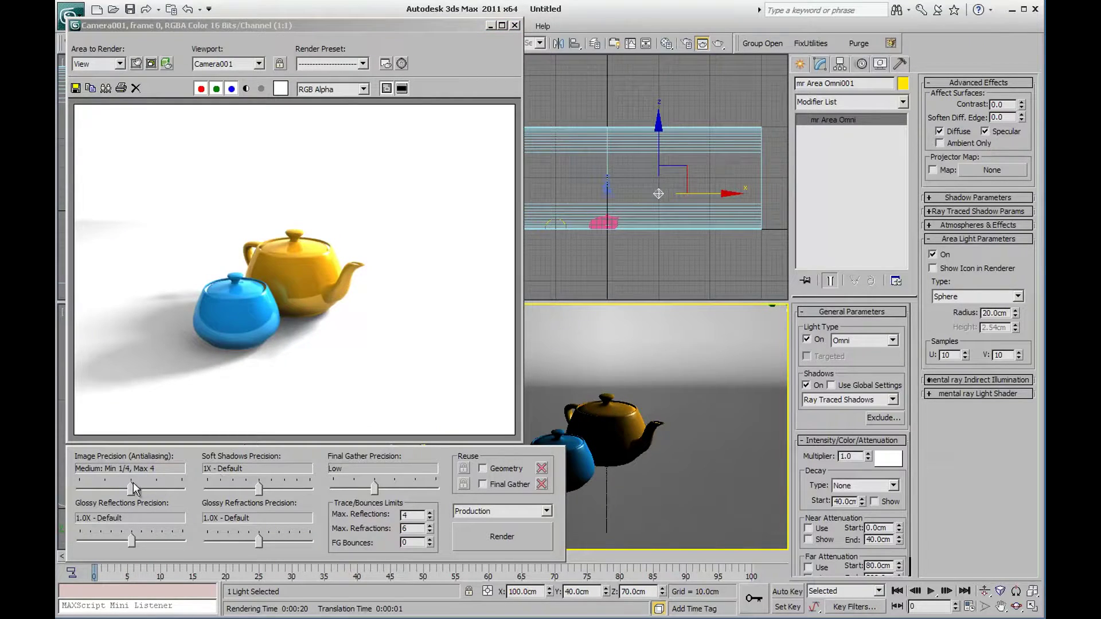
{"action": "left_click_drag", "start_coordinate": [131, 488], "coordinate": [79, 489]}
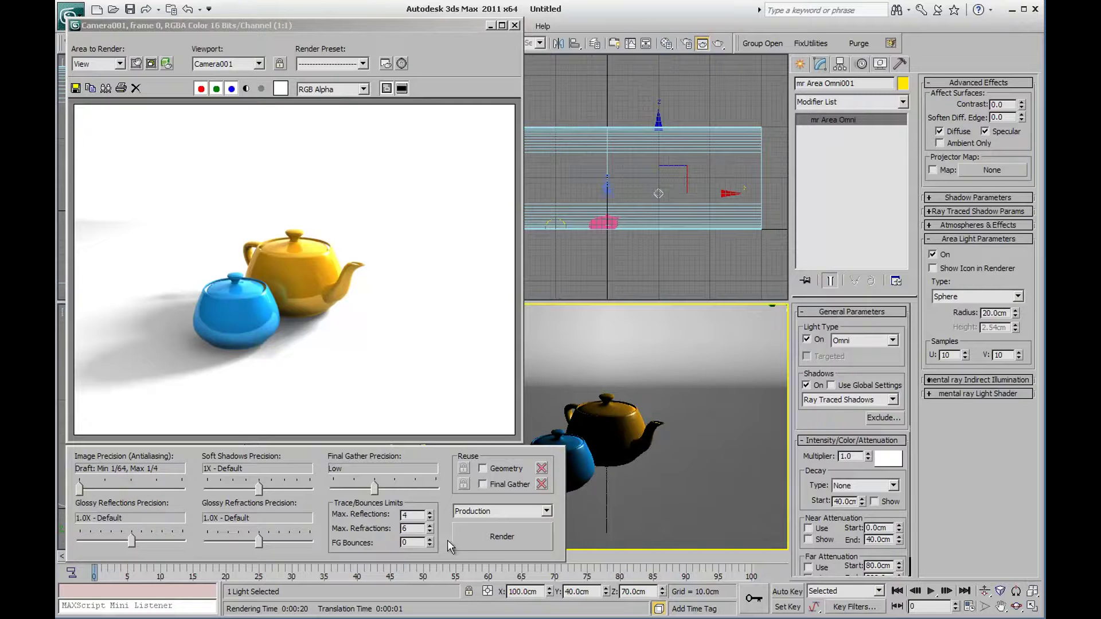
{"action": "left_click", "coordinate": [494, 535]}
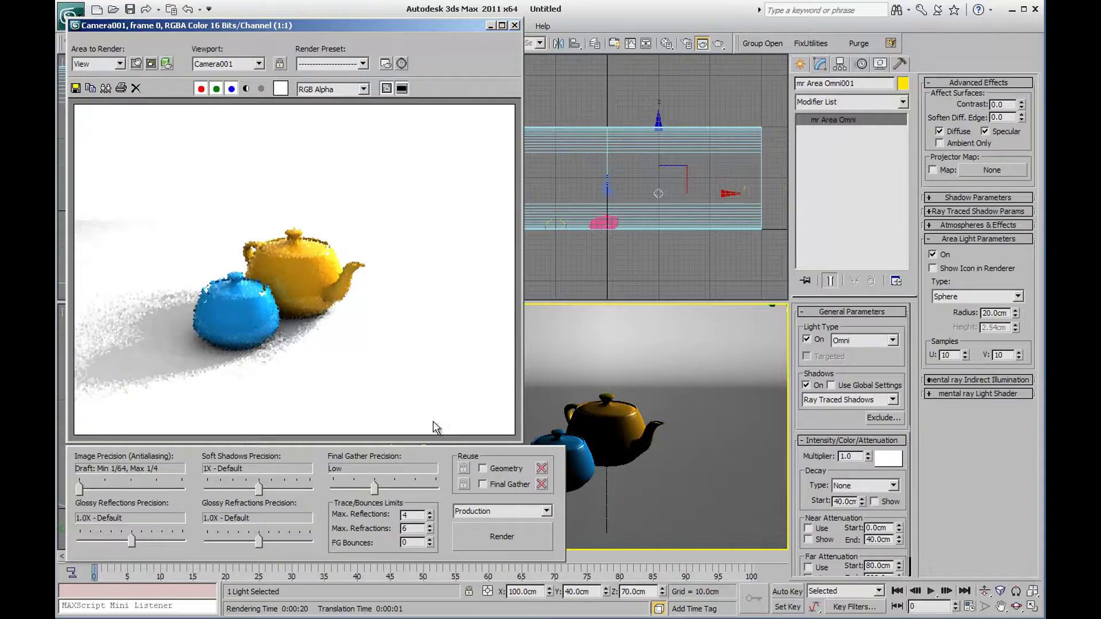
Inspect the draft render while stepping Image Precision through Low and Medium
{"action": "scroll", "coordinate": [202, 286], "scroll_direction": "up", "scroll_amount": 1}
{"action": "scroll", "coordinate": [200, 291], "scroll_direction": "up", "scroll_amount": 1}
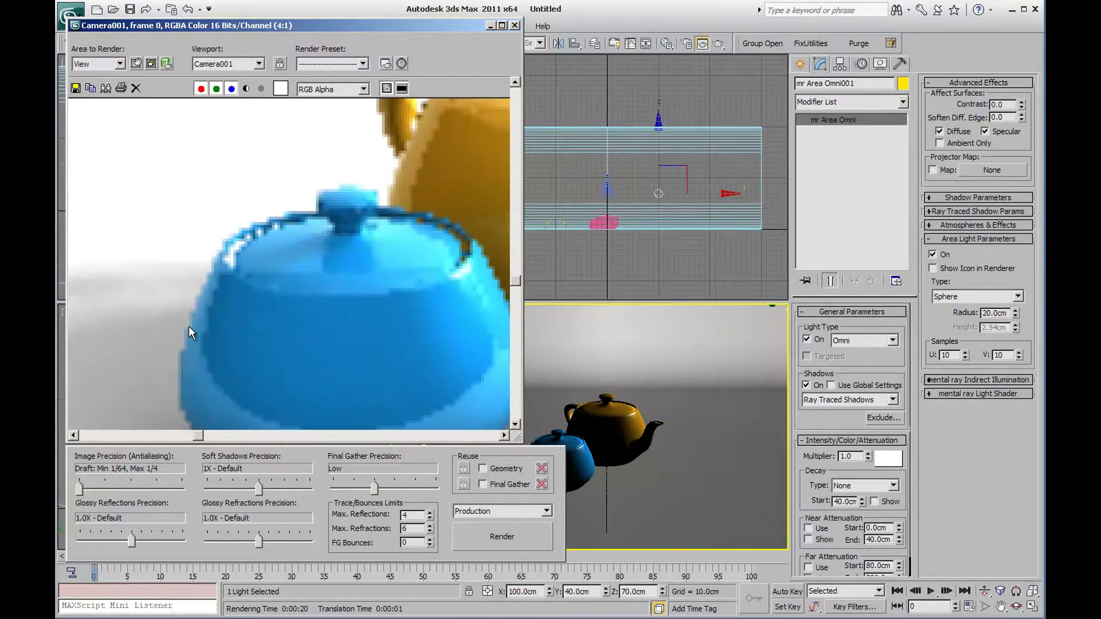
{"action": "scroll", "coordinate": [245, 263], "scroll_direction": "up", "scroll_amount": 1}
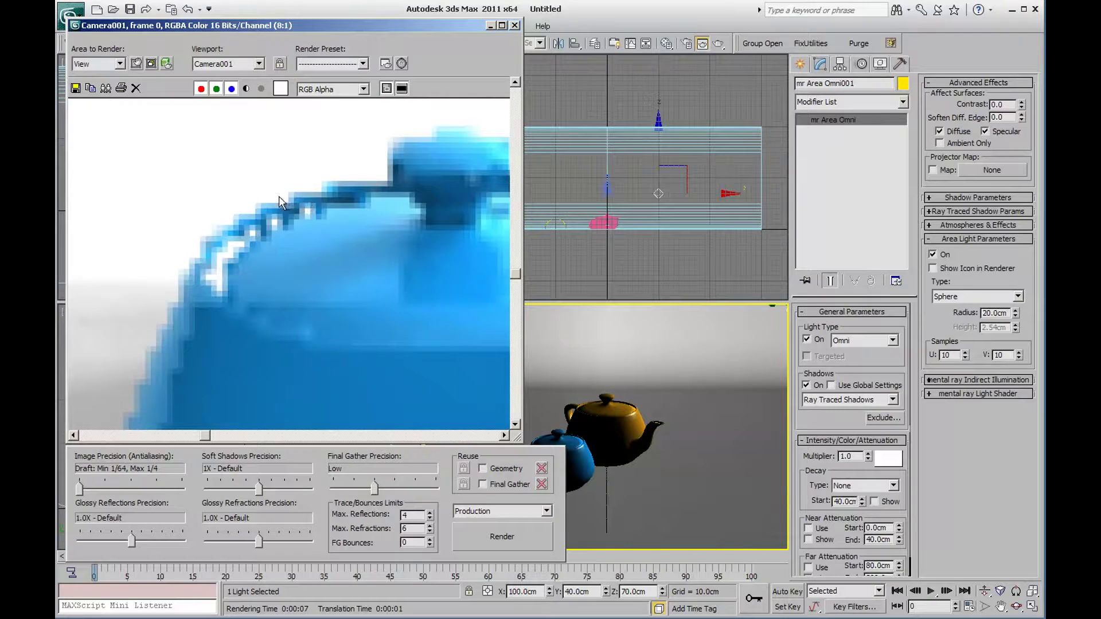
{"action": "scroll", "coordinate": [213, 285], "scroll_direction": "down", "scroll_amount": 2}
{"action": "scroll", "coordinate": [188, 242], "scroll_direction": "down", "scroll_amount": 1}
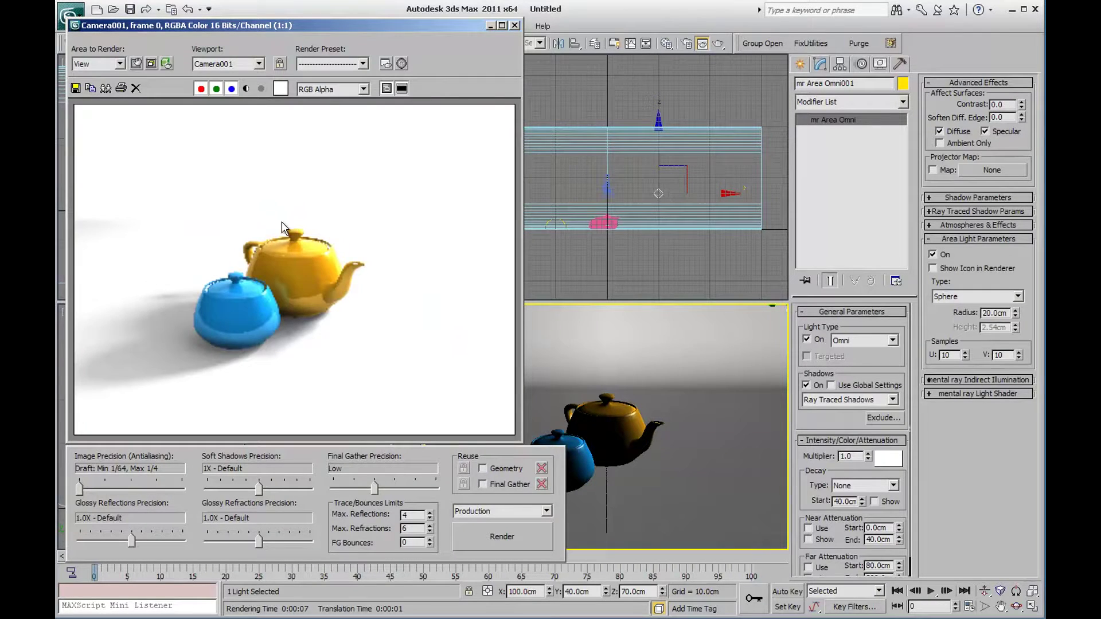
{"action": "scroll", "coordinate": [217, 281], "scroll_direction": "up", "scroll_amount": 1}
{"action": "scroll", "coordinate": [213, 286], "scroll_direction": "down", "scroll_amount": 1}
{"action": "left_click_drag", "start_coordinate": [83, 489], "coordinate": [94, 494]}
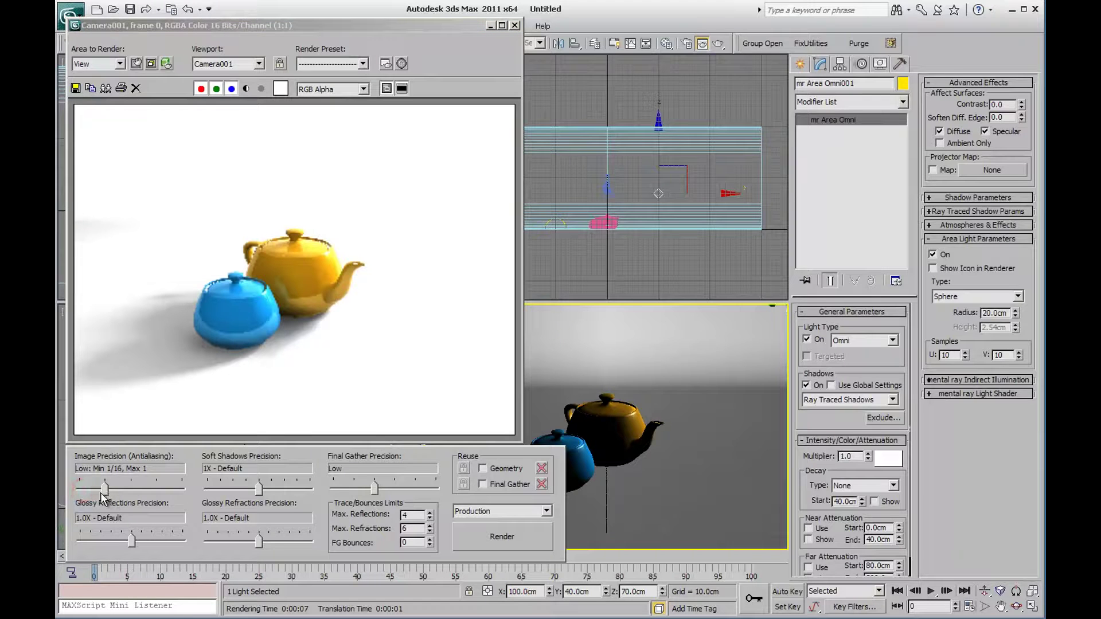
{"action": "left_click_drag", "start_coordinate": [108, 489], "coordinate": [131, 487]}
{"action": "left_click_drag", "start_coordinate": [131, 489], "coordinate": [79, 489]}
{"action": "left_click", "coordinate": [517, 26]}
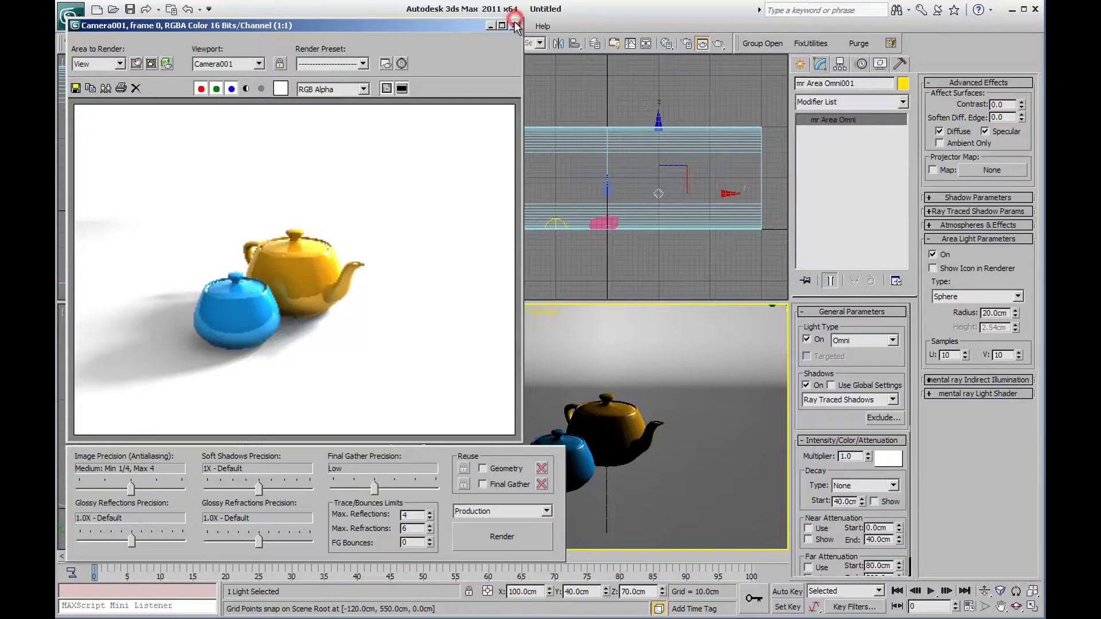
Move the blue teapot Teapot002 closer to the yellow teapot in the Top view
{"action": "left_click", "coordinate": [513, 25]}
{"action": "right_click", "coordinate": [162, 208]}
{"action": "left_click", "coordinate": [204, 242]}
{"action": "scroll", "coordinate": [195, 243], "scroll_direction": "up", "scroll_amount": 2}
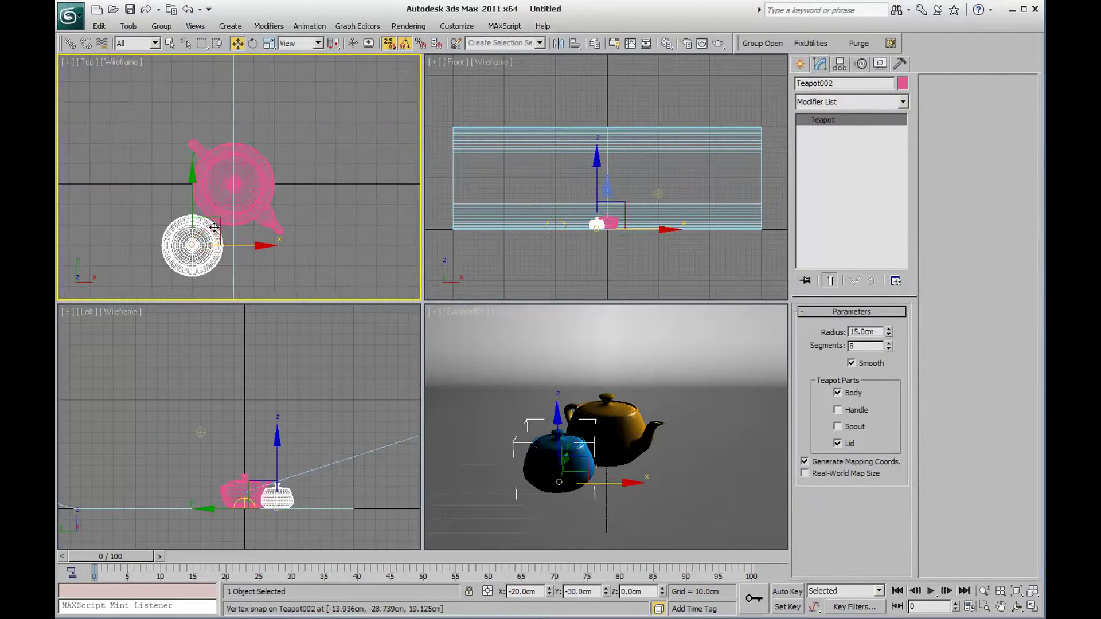
{"action": "left_click_drag", "start_coordinate": [191, 245], "coordinate": [178, 229]}
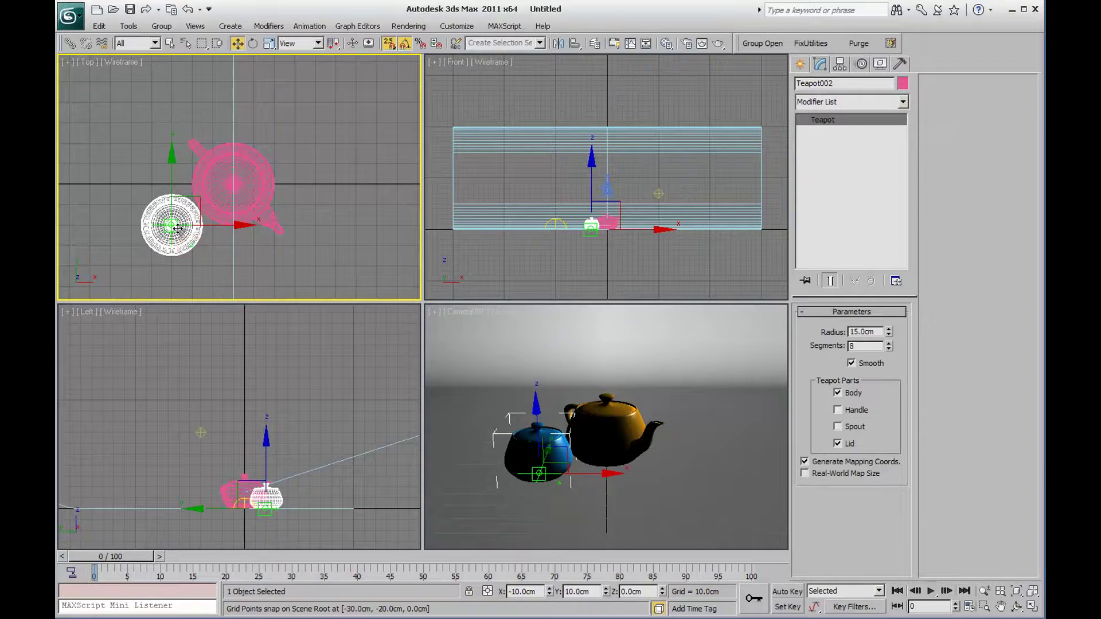
{"action": "scroll", "coordinate": [178, 229], "scroll_direction": "up", "scroll_amount": 1}
Move the mr Area Omni light 10cm along Y and render Camera001
{"action": "right_click", "coordinate": [506, 346]}
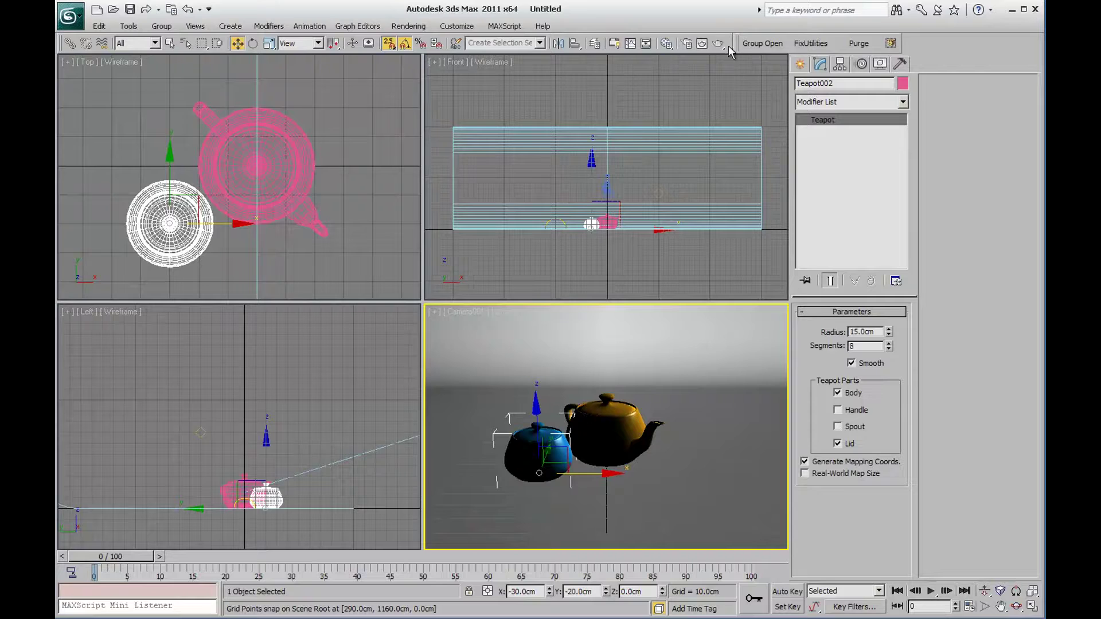
{"action": "right_click", "coordinate": [362, 170]}
{"action": "scroll", "coordinate": [358, 172], "scroll_direction": "down", "scroll_amount": 1}
{"action": "scroll", "coordinate": [353, 175], "scroll_direction": "down", "scroll_amount": 1}
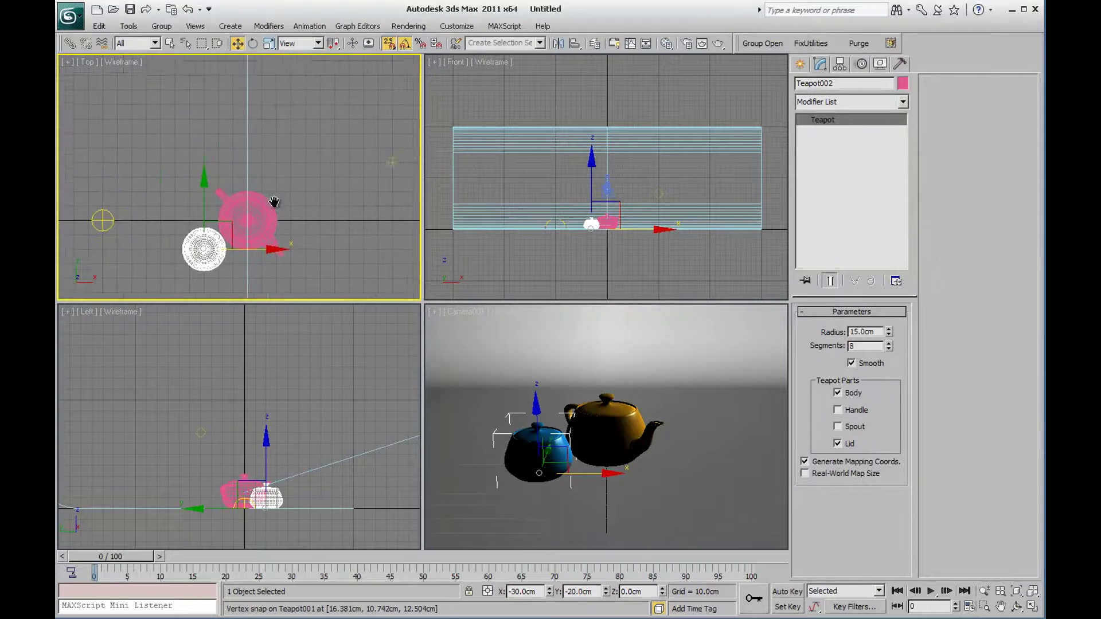
{"action": "scroll", "coordinate": [351, 176], "scroll_direction": "down", "scroll_amount": 1}
{"action": "left_click", "coordinate": [349, 175]}
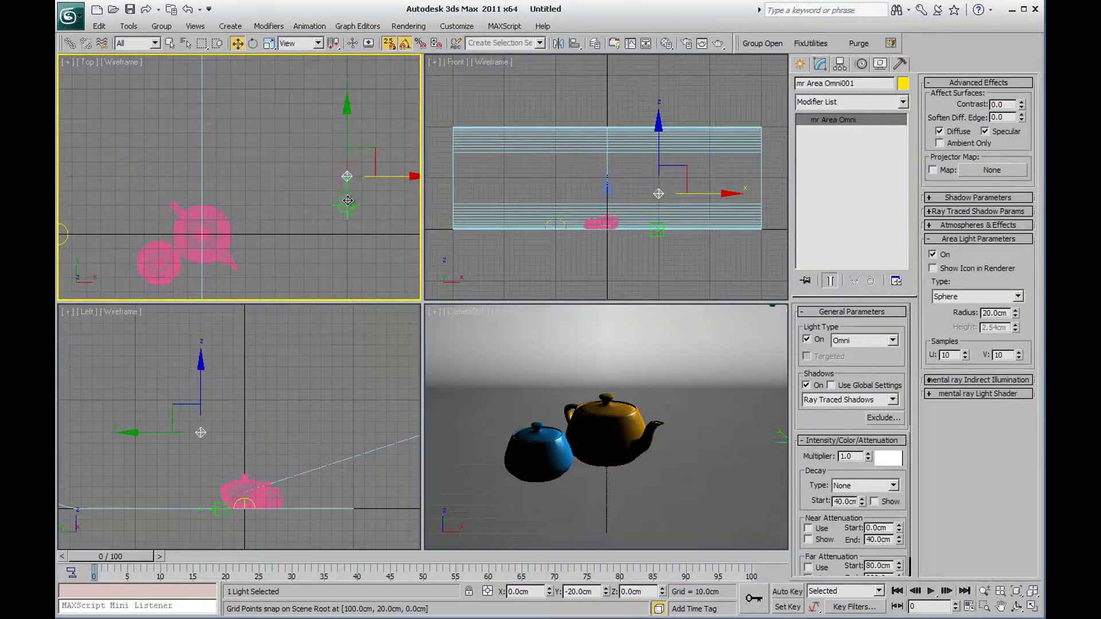
{"action": "mouse_move", "coordinate": [348, 177]}
{"action": "left_mouse_down"}
{"action": "mouse_move", "coordinate": [345, 160]}
{"action": "mouse_move", "coordinate": [347, 234]}
{"action": "left_mouse_up"}
{"action": "middle_click_drag", "start_coordinate": [362, 279], "coordinate": [365, 226]}
{"action": "scroll", "coordinate": [365, 226], "scroll_direction": "down", "scroll_amount": 2}
{"action": "right_click", "coordinate": [664, 372]}
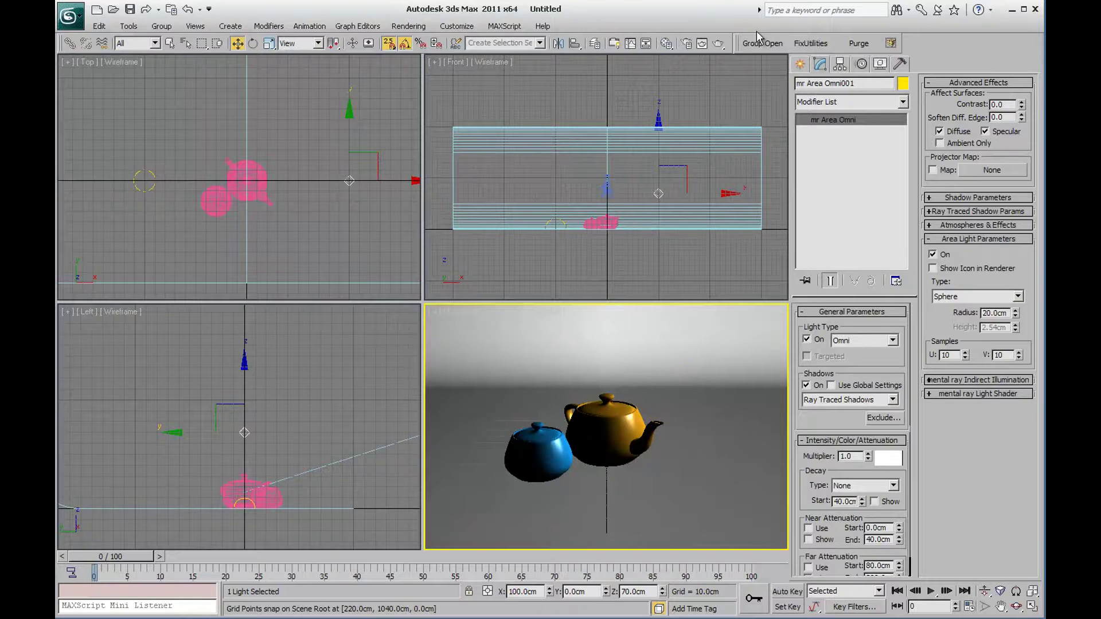
{"action": "left_click", "coordinate": [719, 44]}
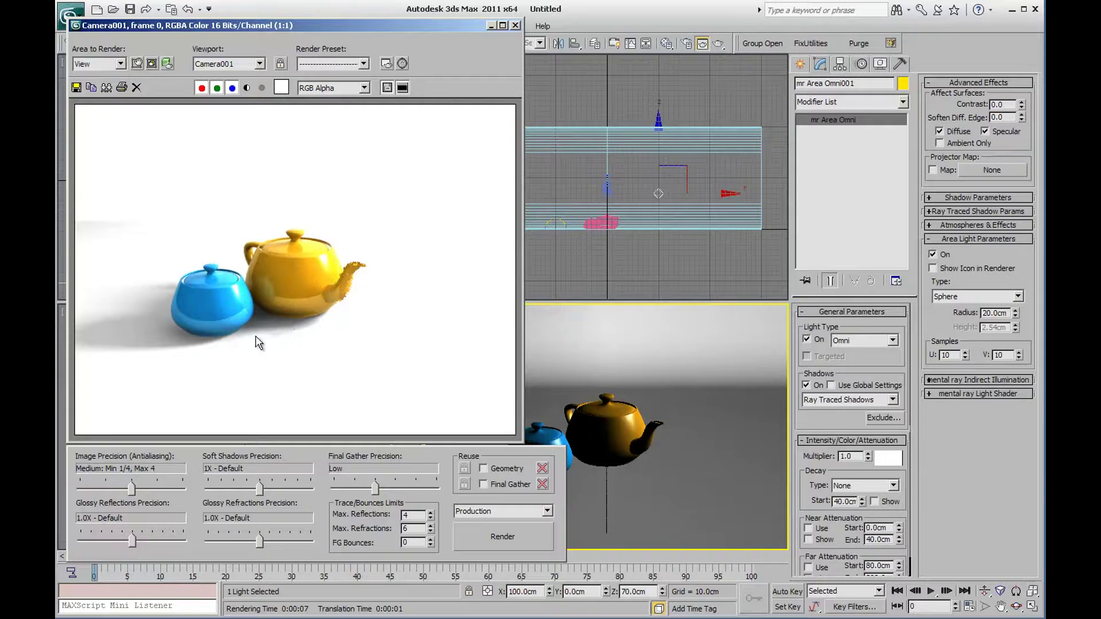
Reposition the area light to X 100cm, Y 50cm, Z 70cm and show Camera001 safe frames
{"action": "left_click", "coordinate": [516, 25]}
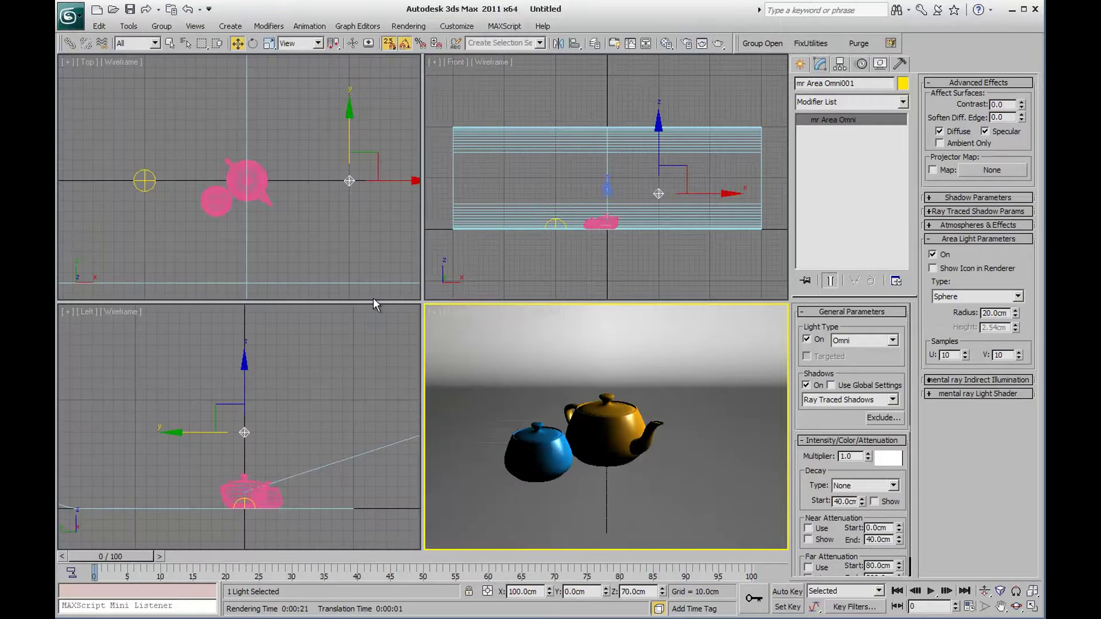
{"action": "left_click_drag", "start_coordinate": [349, 172], "coordinate": [349, 127]}
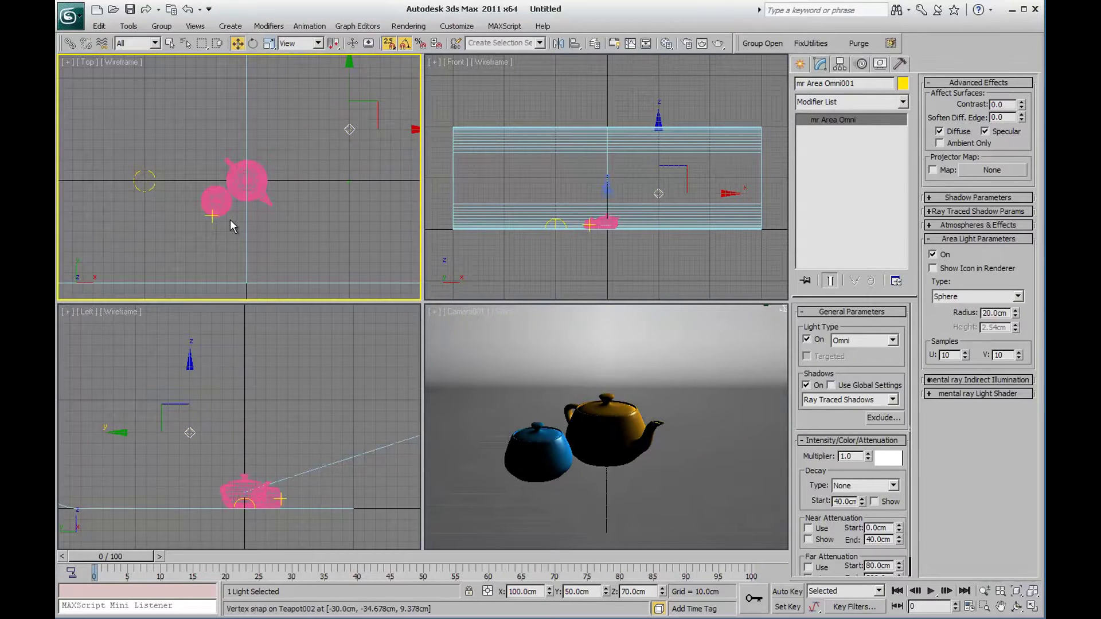
{"action": "left_click_drag", "start_coordinate": [349, 130], "coordinate": [379, 129]}
{"action": "right_click", "coordinate": [379, 129]}
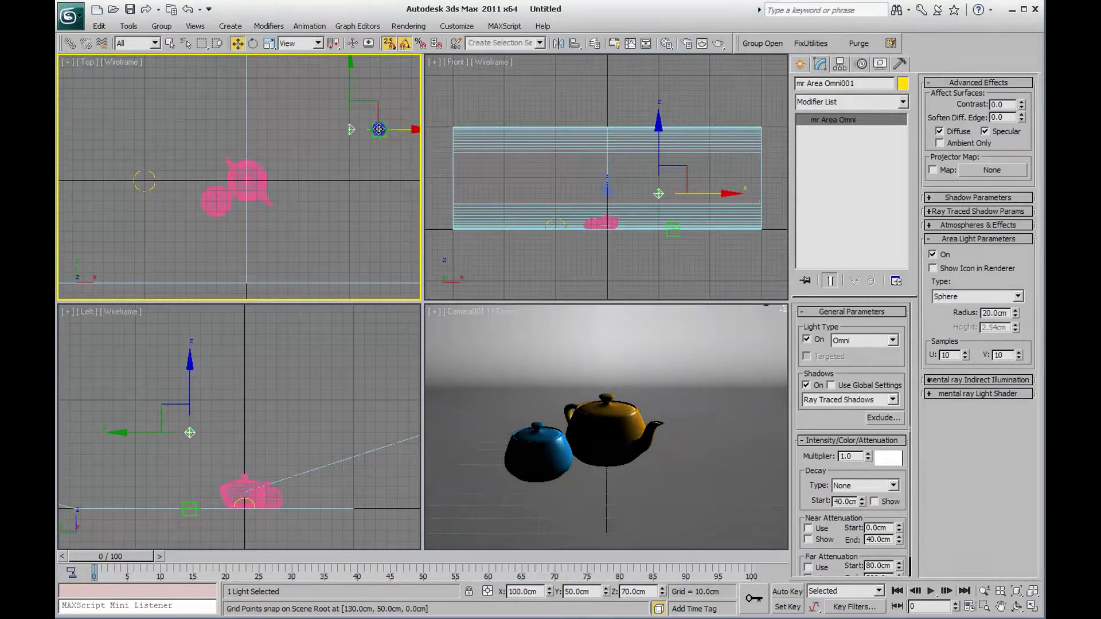
{"action": "middle_click_drag", "start_coordinate": [345, 156], "coordinate": [327, 167]}
{"action": "right_click", "coordinate": [526, 351]}
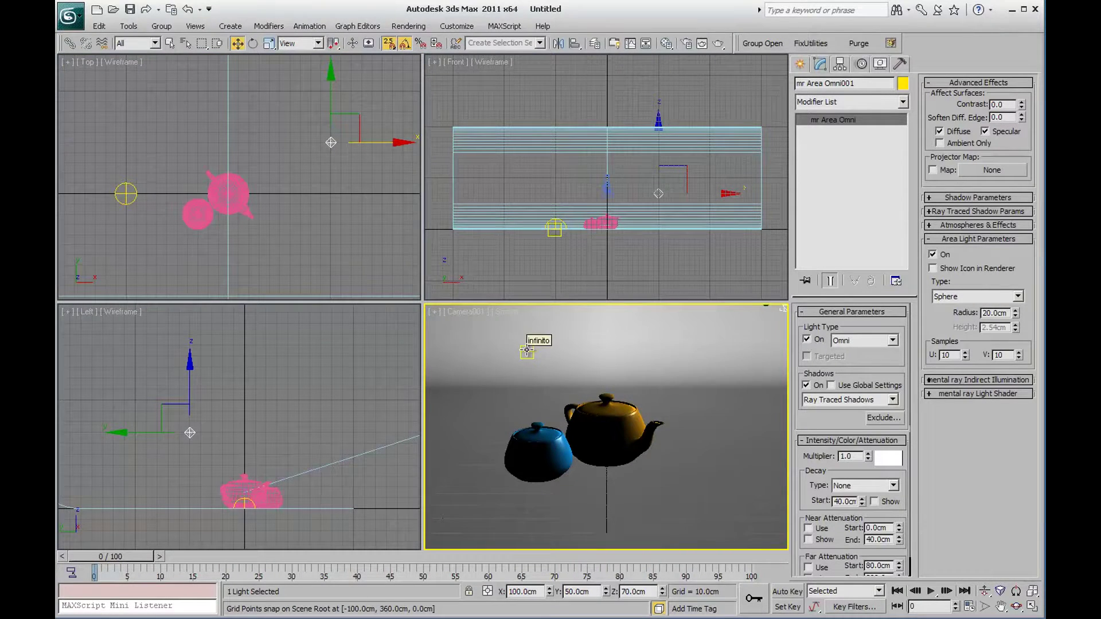
{"action": "key", "text": "shift+f"}
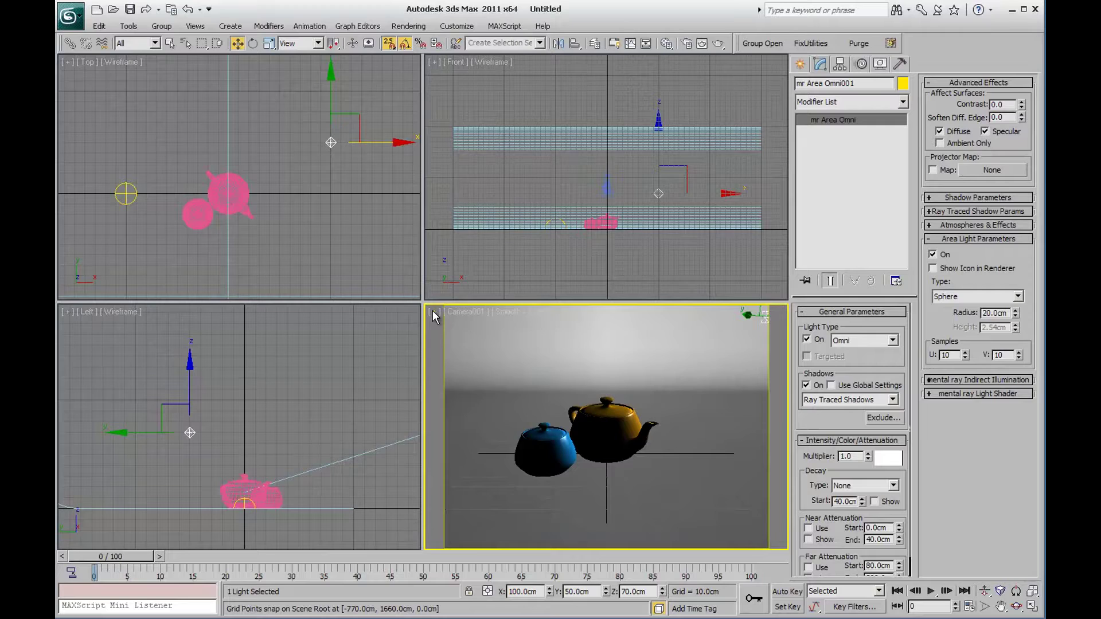
Select the infinito backdrop and bring up the Environment and Effects dialog beside the viewports
{"action": "left_click", "coordinate": [432, 313]}
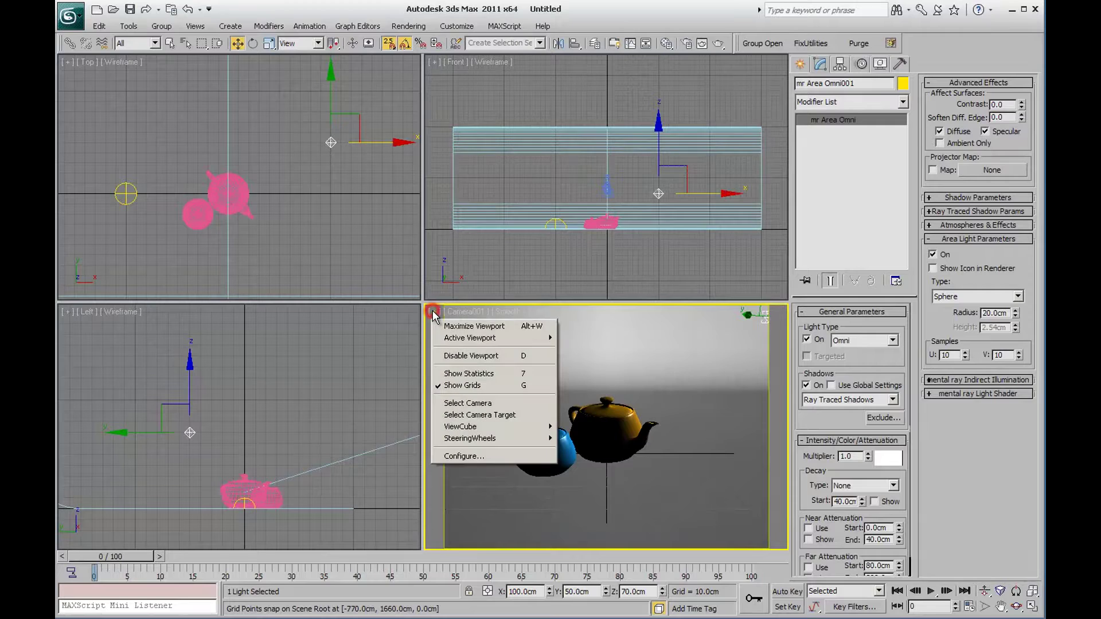
{"action": "left_click", "coordinate": [464, 312]}
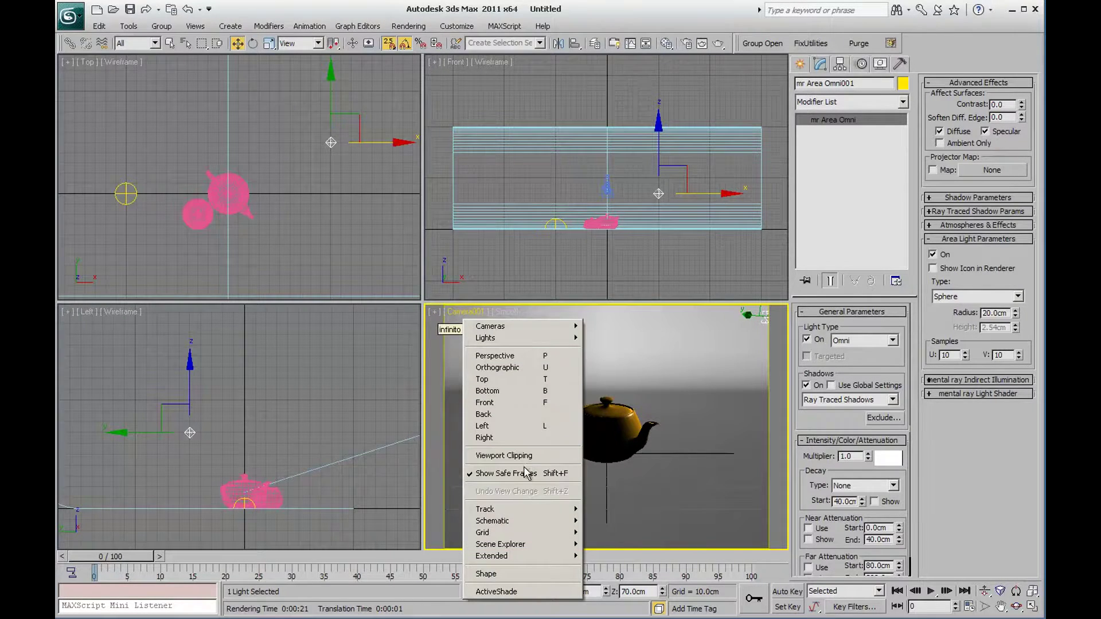
{"action": "left_click", "coordinate": [605, 461]}
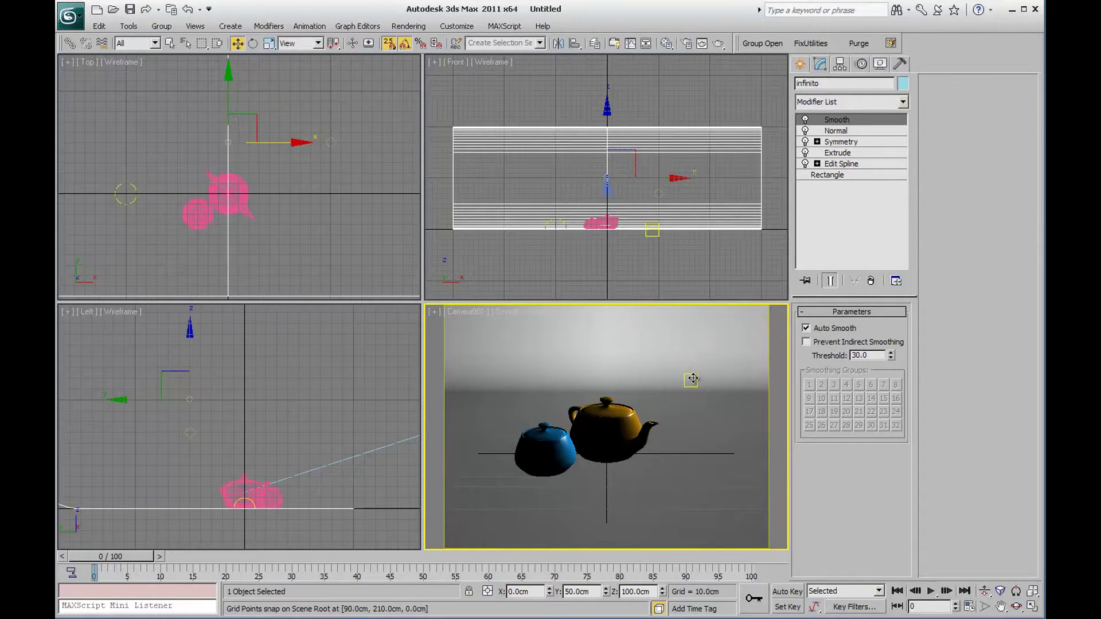
{"action": "left_click", "coordinate": [408, 26]}
{"action": "left_click", "coordinate": [443, 118]}
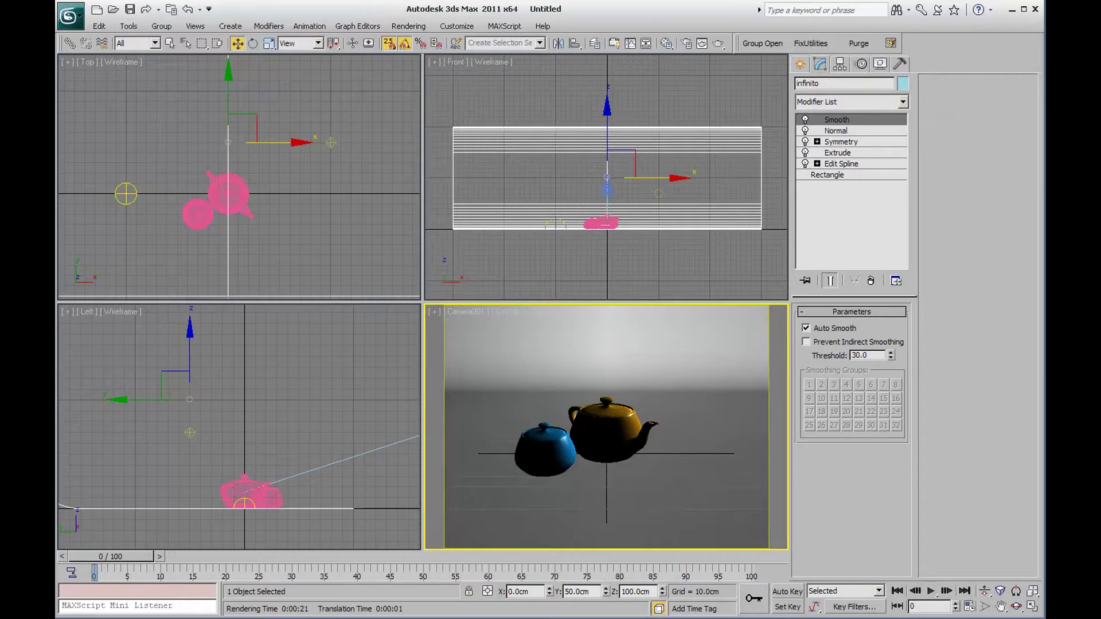
{"action": "mouse_move", "coordinate": [648, 68]}
{"action": "left_mouse_down"}
{"action": "mouse_move", "coordinate": [508, 57]}
{"action": "mouse_move", "coordinate": [508, 222]}
{"action": "mouse_move", "coordinate": [220, 48]}
{"action": "left_mouse_up"}
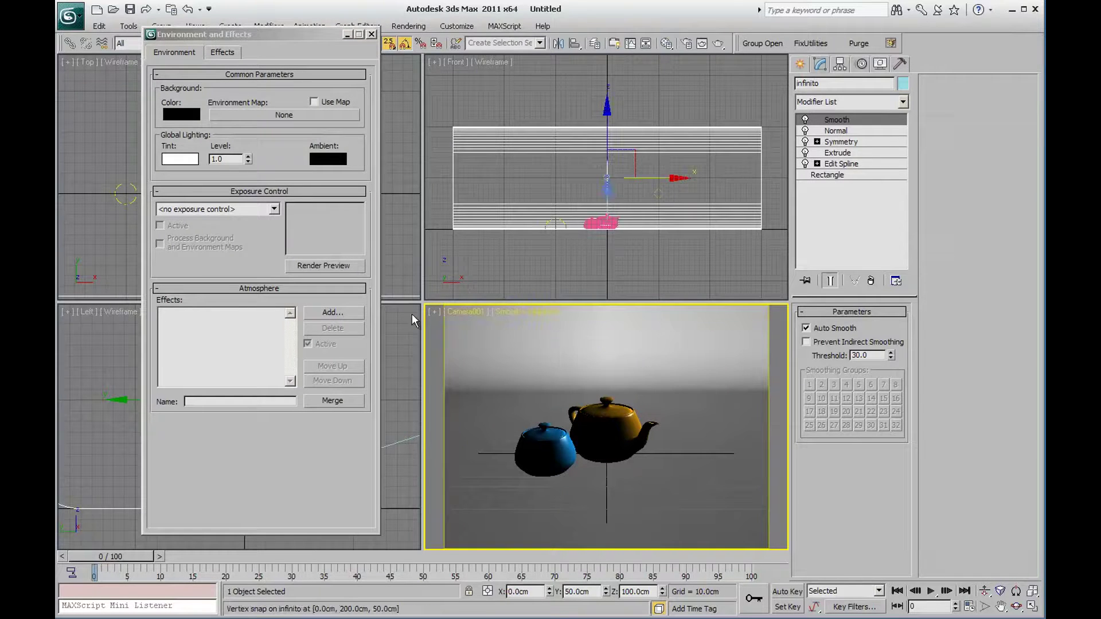
Switch exposure control to mr Photographic Exposure Control with Exposure Value (EV) 1.0
{"action": "left_click", "coordinate": [325, 266]}
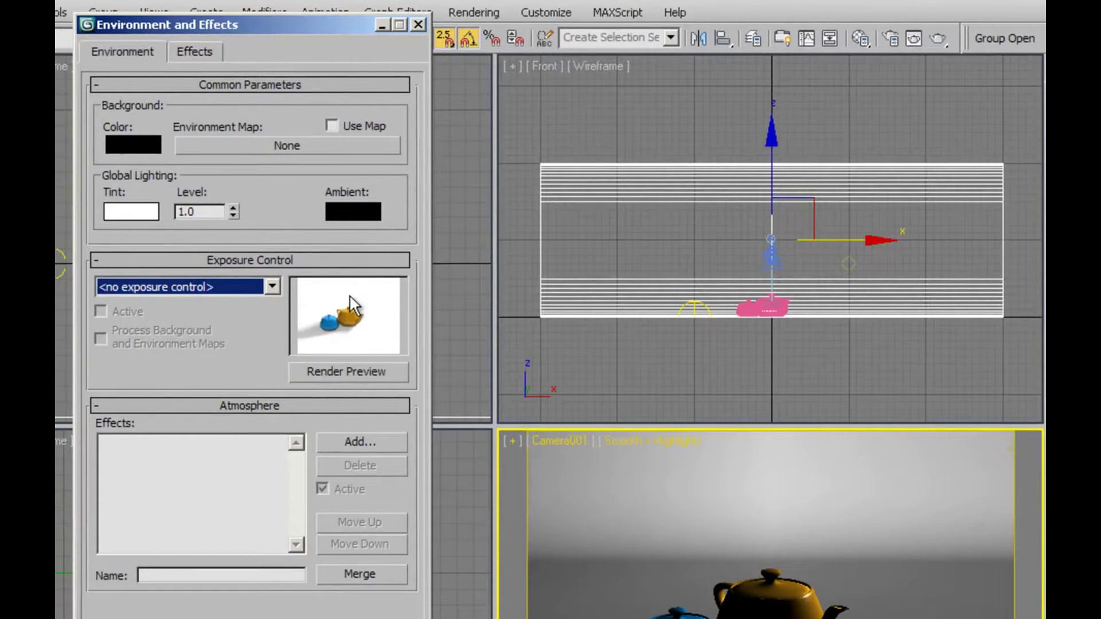
{"action": "left_click", "coordinate": [272, 286]}
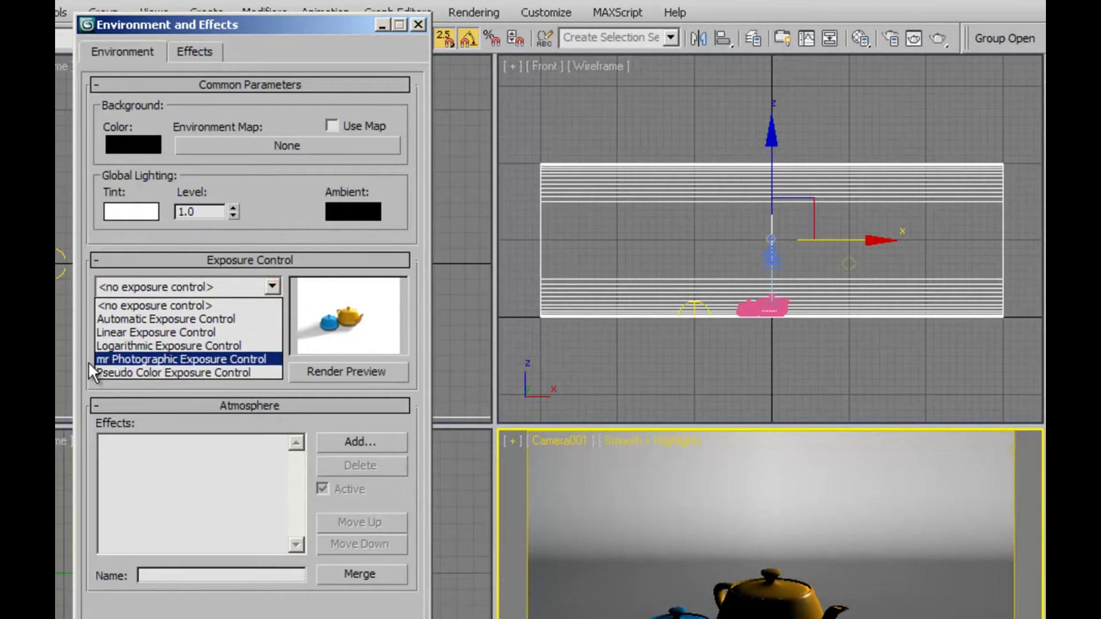
{"action": "left_click", "coordinate": [117, 359]}
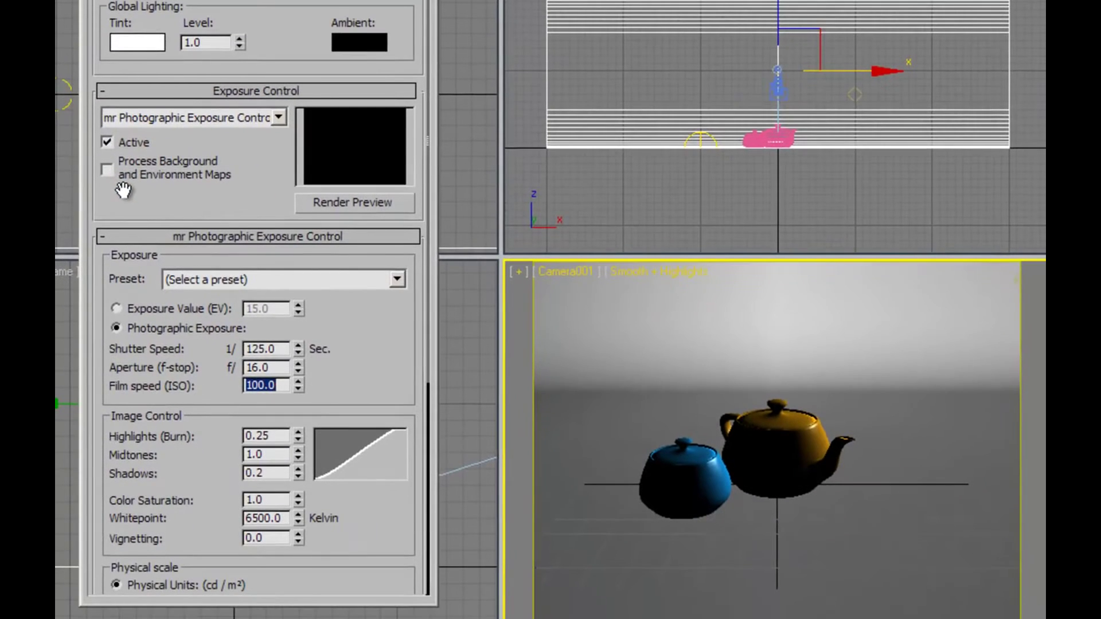
{"action": "left_click", "coordinate": [353, 201]}
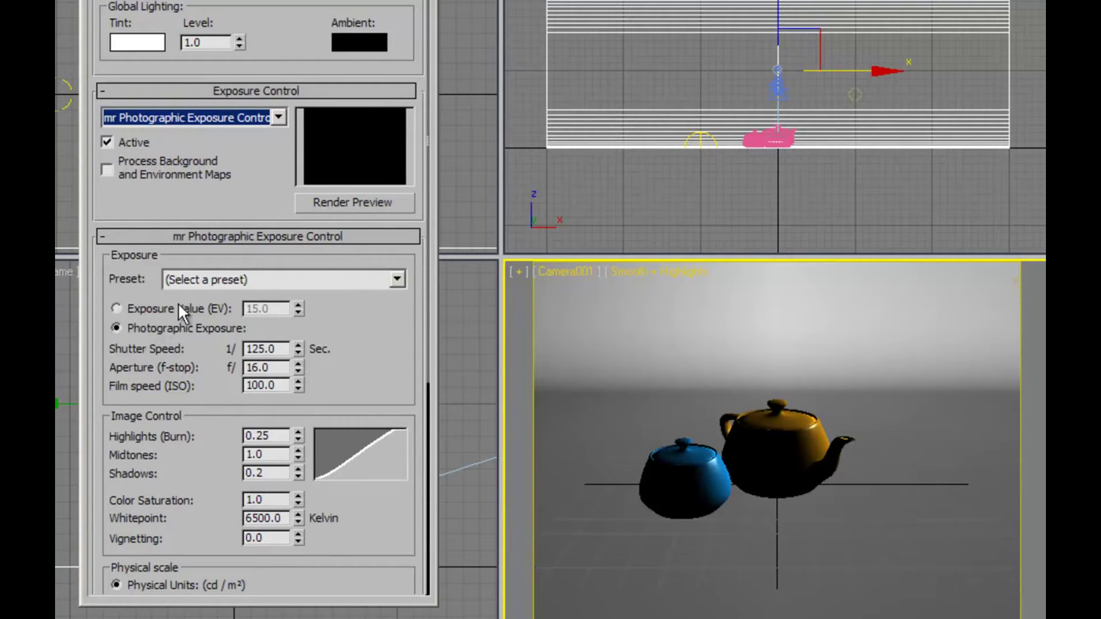
{"action": "left_click", "coordinate": [117, 308]}
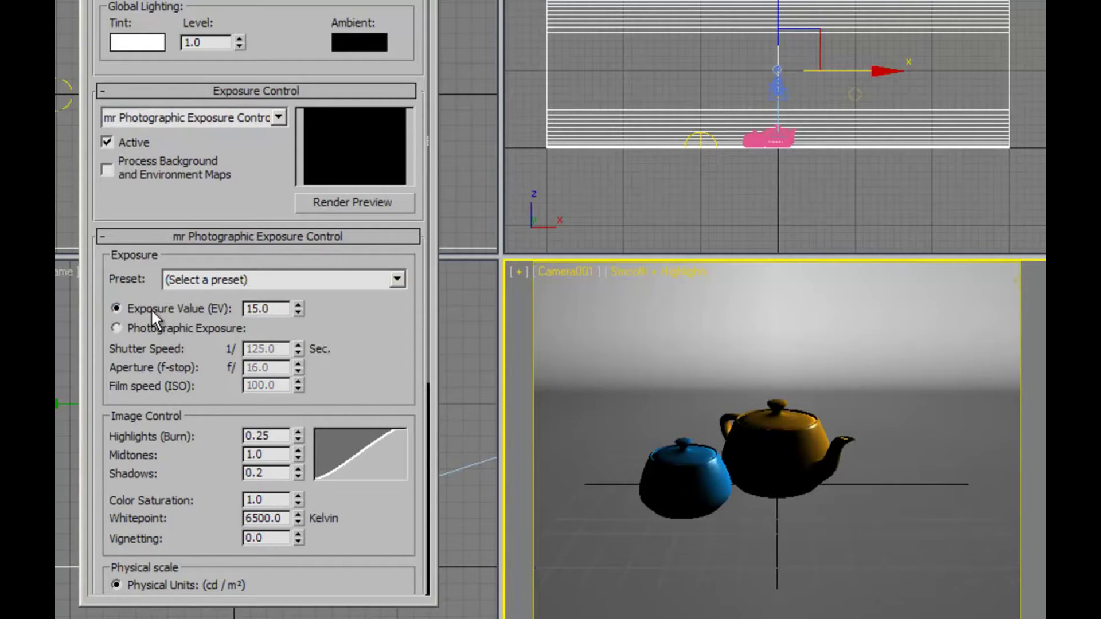
{"action": "double_click", "coordinate": [270, 309]}
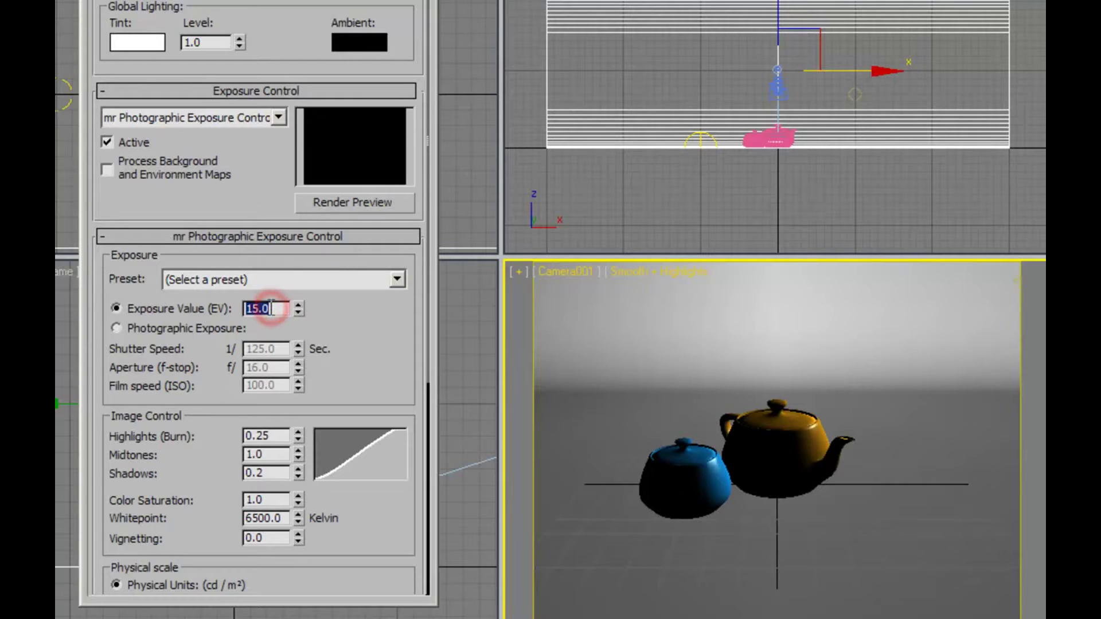
{"action": "type", "text": "14"}
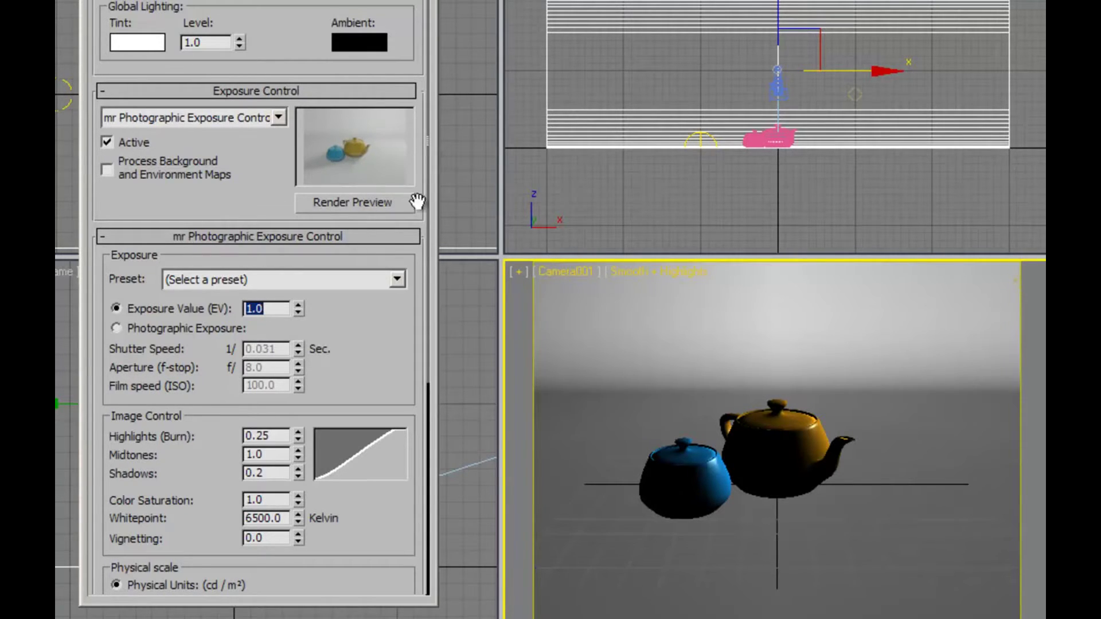
{"action": "scroll", "coordinate": [385, 338], "scroll_direction": "down", "scroll_amount": 1}
{"action": "scroll", "coordinate": [387, 358], "scroll_direction": "up", "scroll_amount": 1}
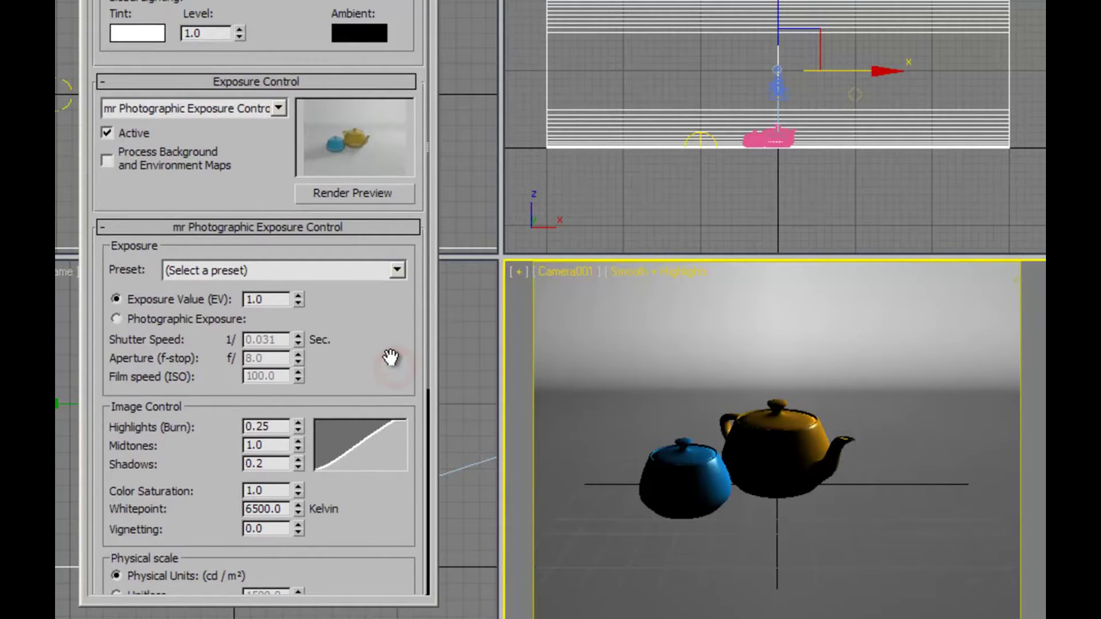
Set the Highlights (Burn), Midtones and Shadows spinners to 1.0
{"action": "scroll", "coordinate": [349, 366], "scroll_direction": "down", "scroll_amount": 2}
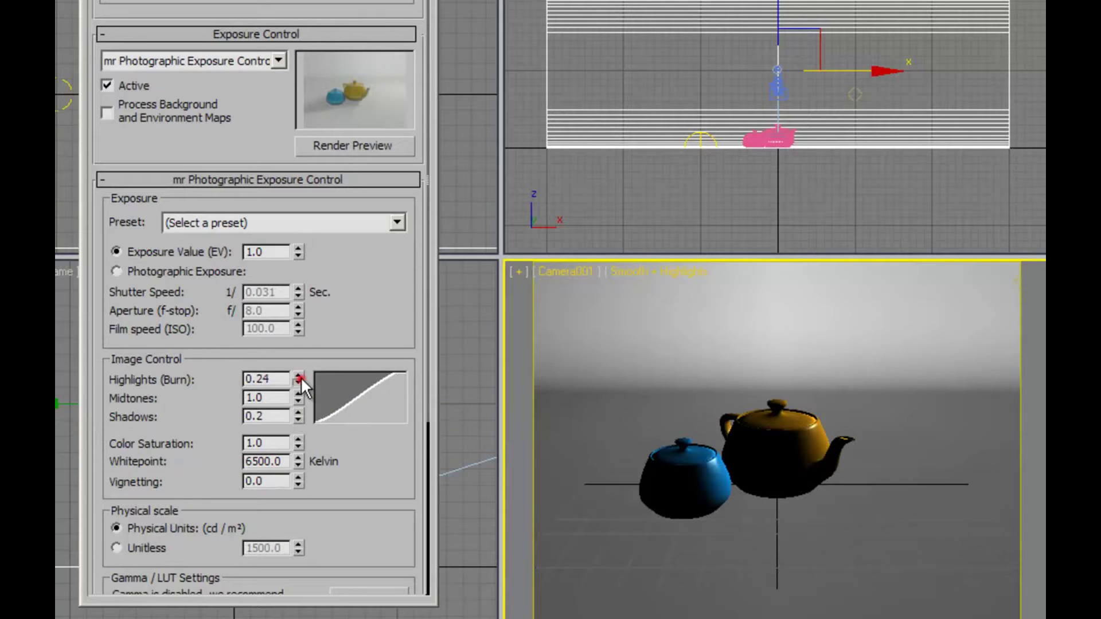
{"action": "left_click_drag", "start_coordinate": [299, 378], "coordinate": [284, 294]}
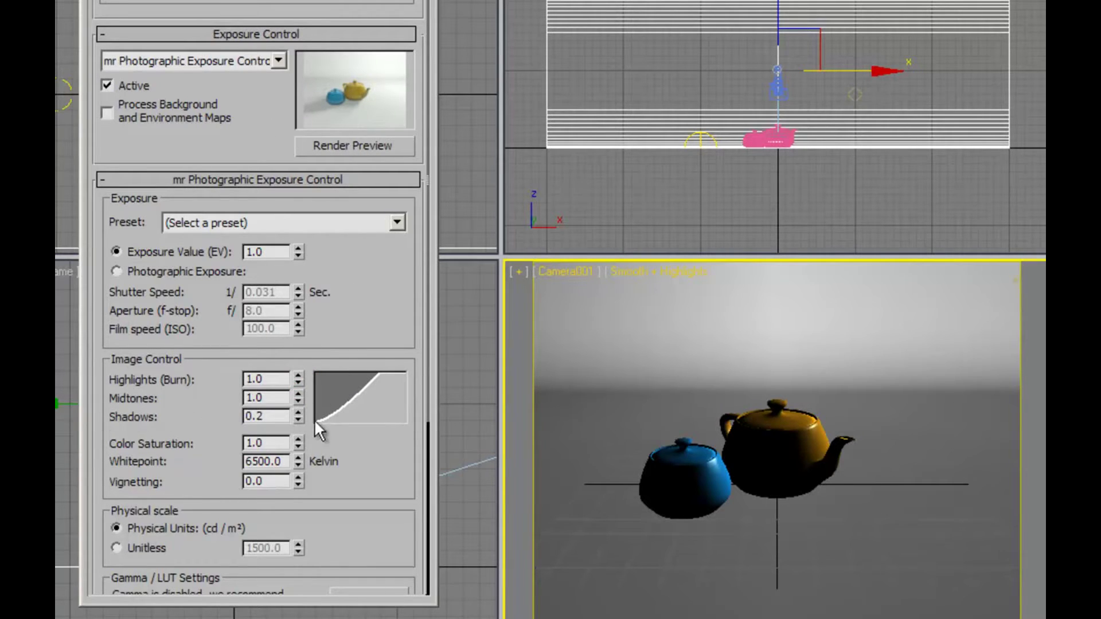
{"action": "left_click_drag", "start_coordinate": [298, 416], "coordinate": [285, 323]}
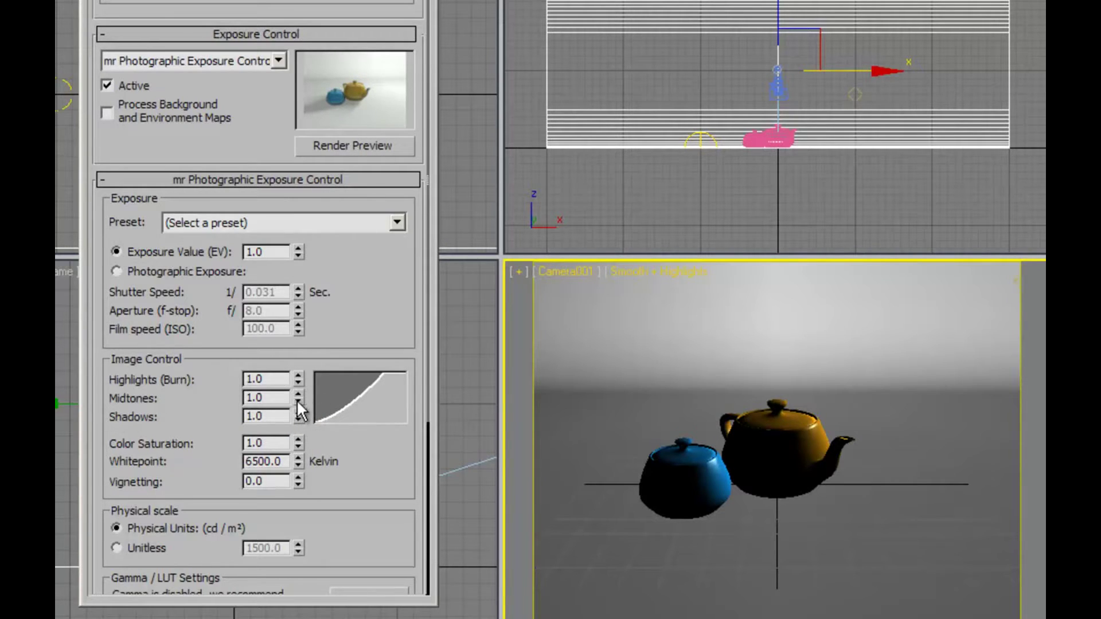
{"action": "mouse_move", "coordinate": [299, 398]}
{"action": "left_mouse_down"}
{"action": "mouse_move", "coordinate": [296, 360]}
{"action": "mouse_move", "coordinate": [294, 409]}
{"action": "mouse_move", "coordinate": [288, 382]}
{"action": "left_mouse_up"}
{"action": "double_click", "coordinate": [278, 397]}
{"action": "type", "text": "0.9"}
{"action": "key", "text": "Return"}
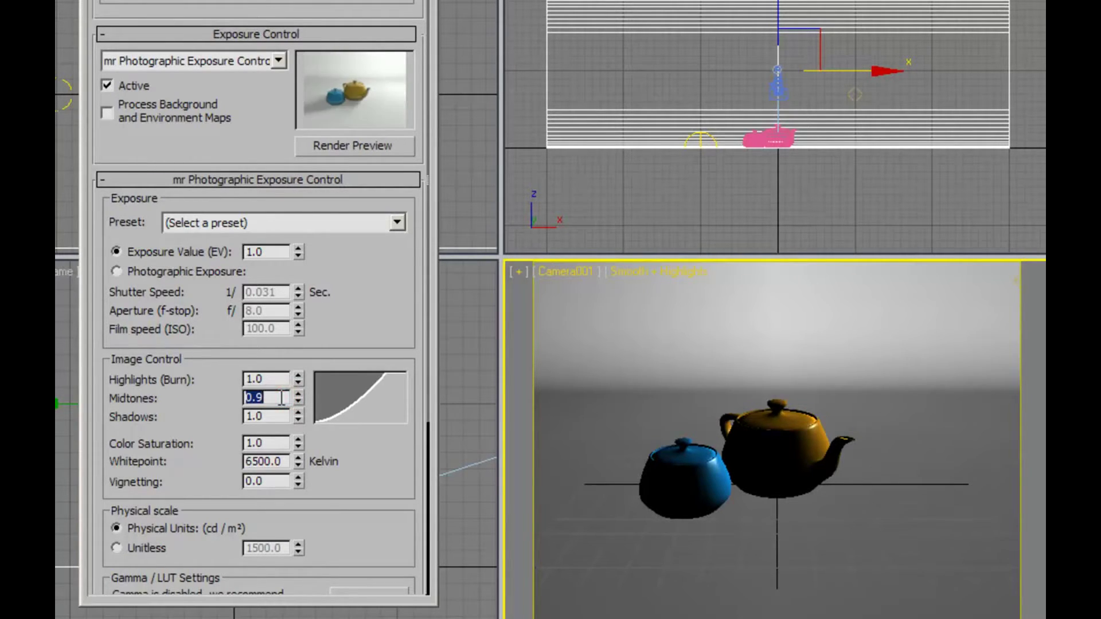
{"action": "type", "text": "1"}
{"action": "key", "text": "Return"}
{"action": "left_click", "coordinate": [300, 416]}
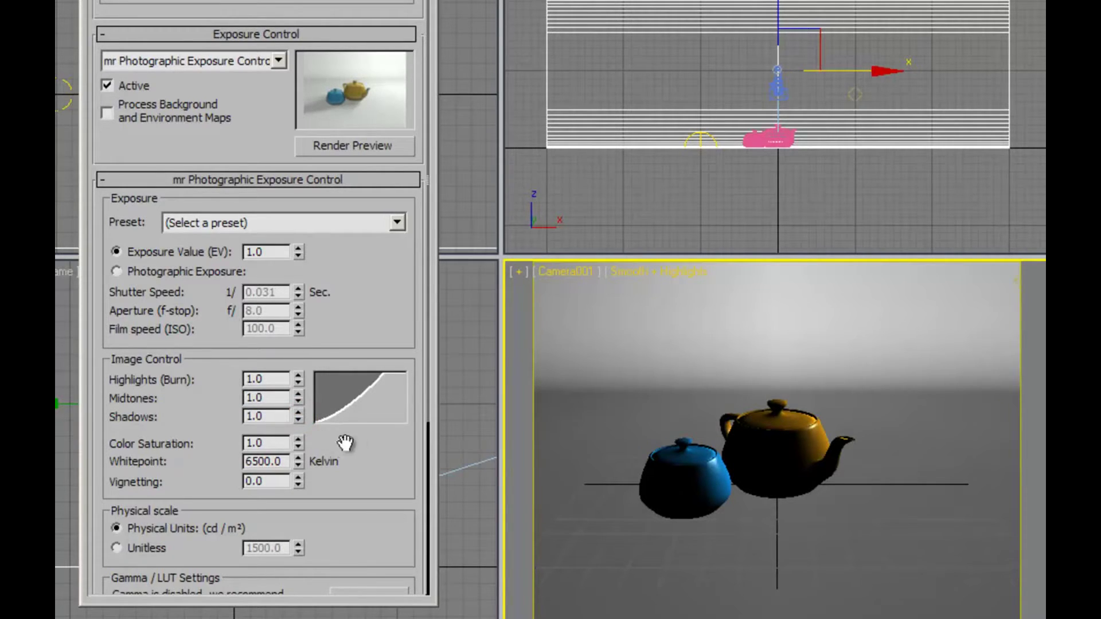
{"action": "mouse_move", "coordinate": [382, 449]}
{"action": "left_mouse_down"}
{"action": "mouse_move", "coordinate": [390, 481]}
{"action": "mouse_move", "coordinate": [389, 327]}
{"action": "mouse_move", "coordinate": [386, 413]}
{"action": "mouse_move", "coordinate": [363, 459]}
{"action": "left_mouse_up"}
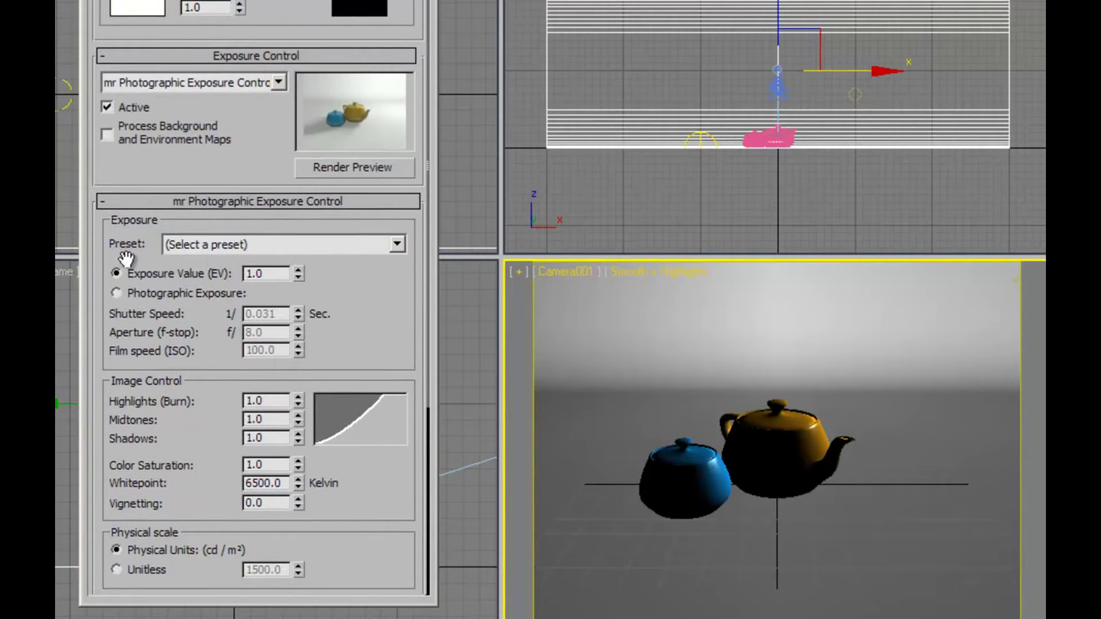
Review the exposure control settings and render the Camera001 view
{"action": "left_click", "coordinate": [119, 87]}
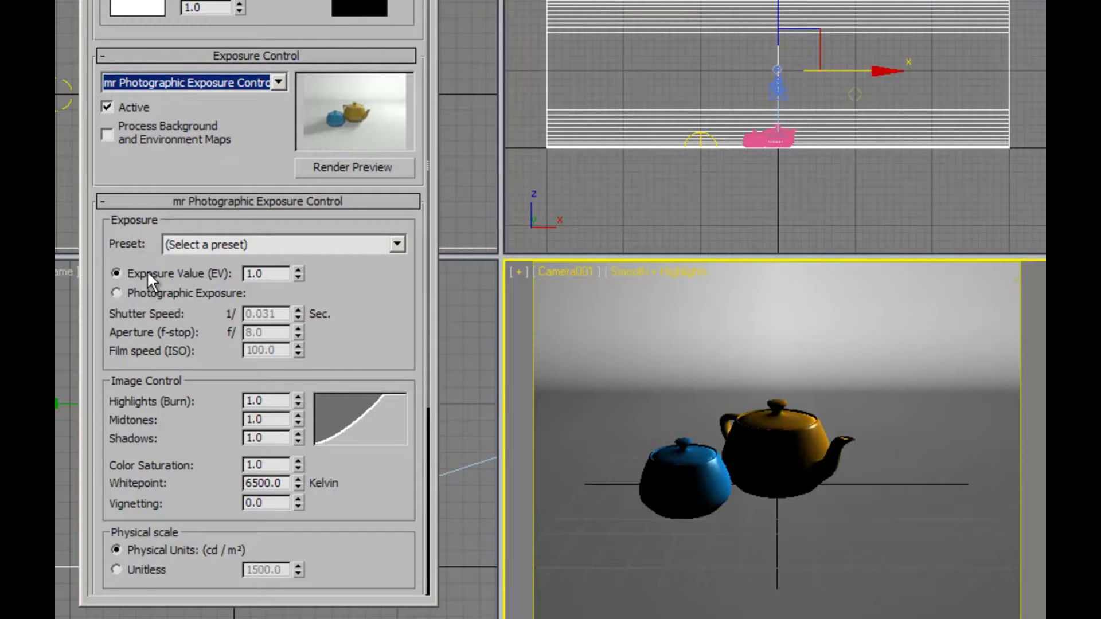
{"action": "double_click", "coordinate": [264, 274]}
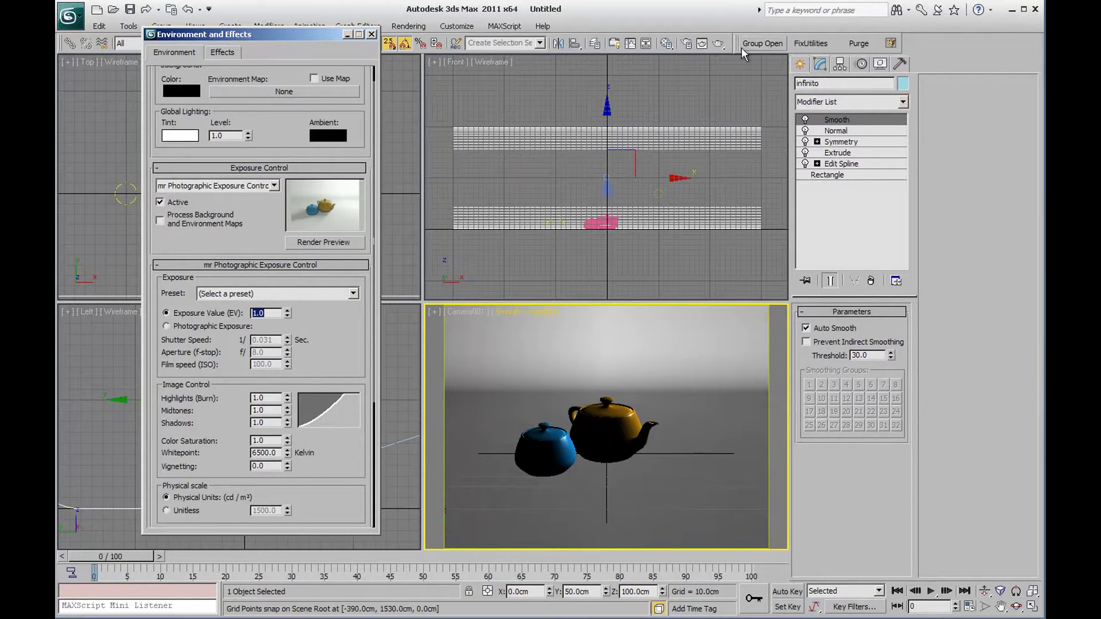
{"action": "left_click", "coordinate": [720, 45]}
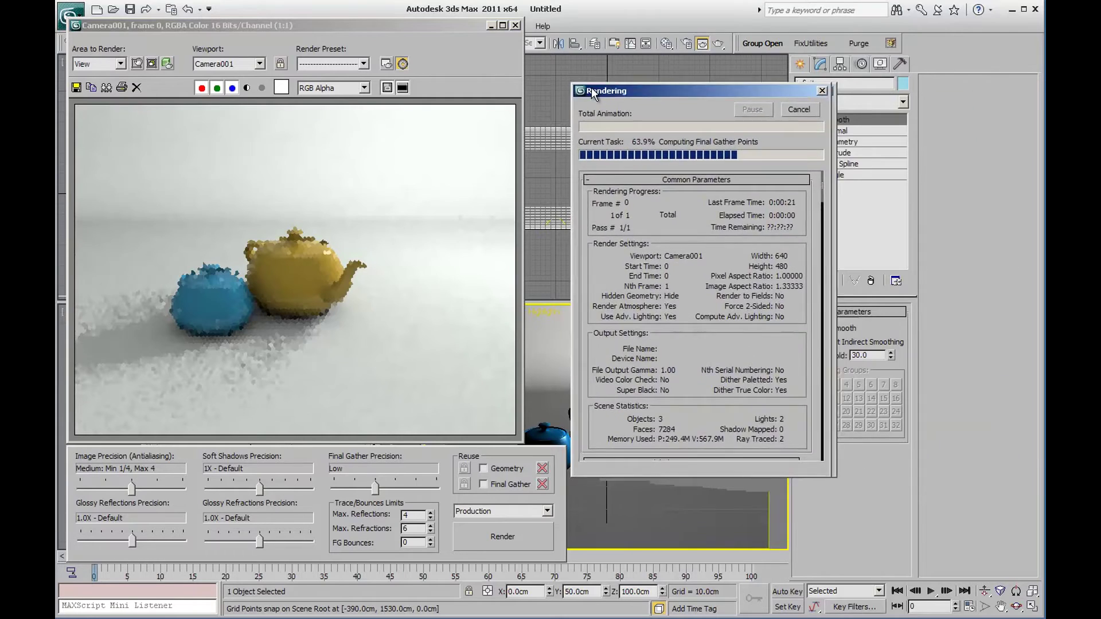
Move the render progress window aside and close the rendered frame of the two teapots
{"action": "left_click_drag", "start_coordinate": [591, 89], "coordinate": [740, 50]}
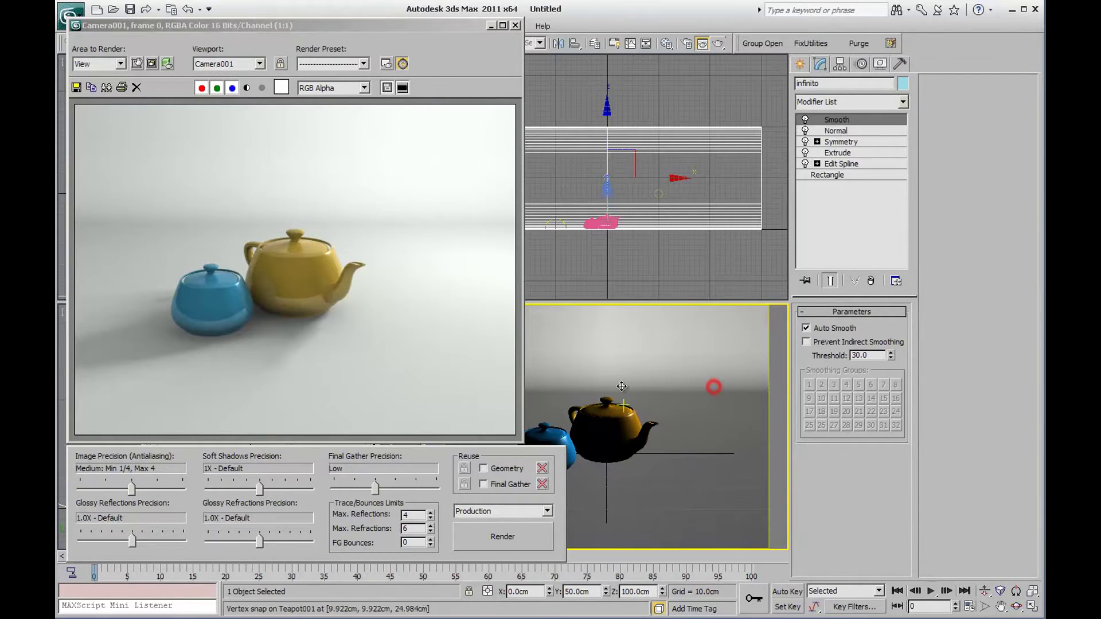
{"action": "left_click", "coordinate": [519, 23]}
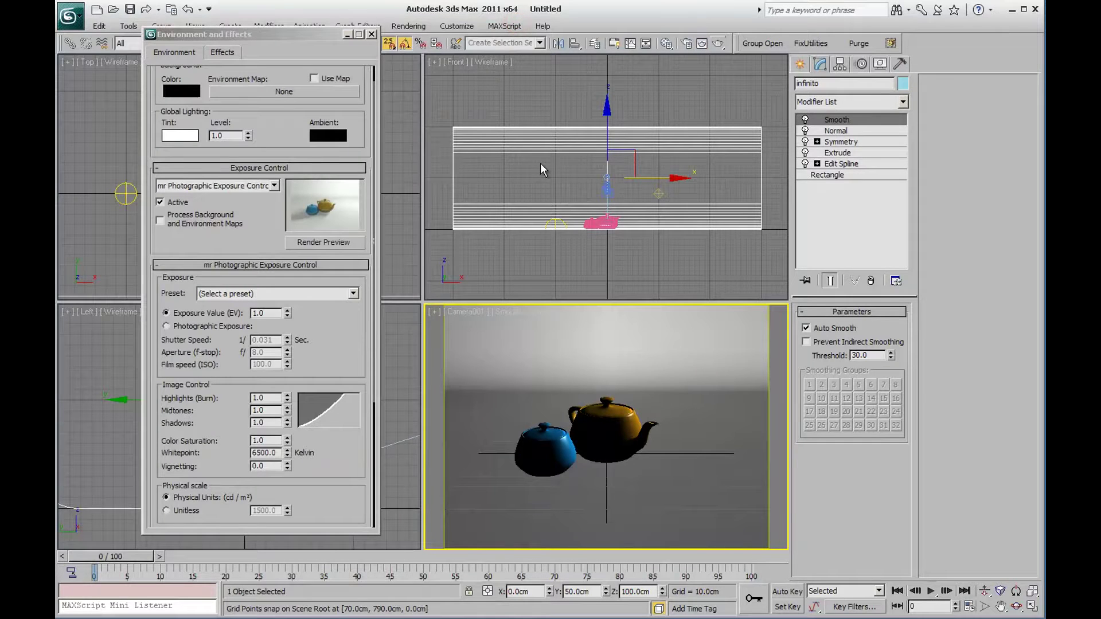
Close Environment and Effects, frame the backdrop profile in Left view, and enter spline Vertex editing
{"action": "left_click", "coordinate": [372, 35]}
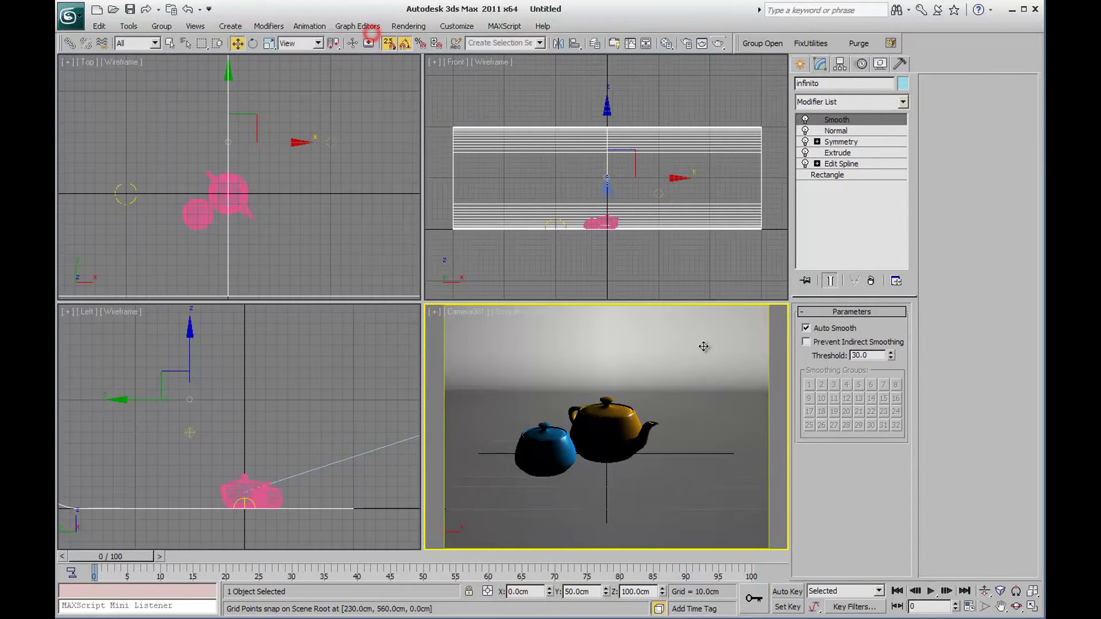
{"action": "middle_click", "coordinate": [138, 470]}
{"action": "middle_click_drag", "start_coordinate": [144, 382], "coordinate": [201, 383]}
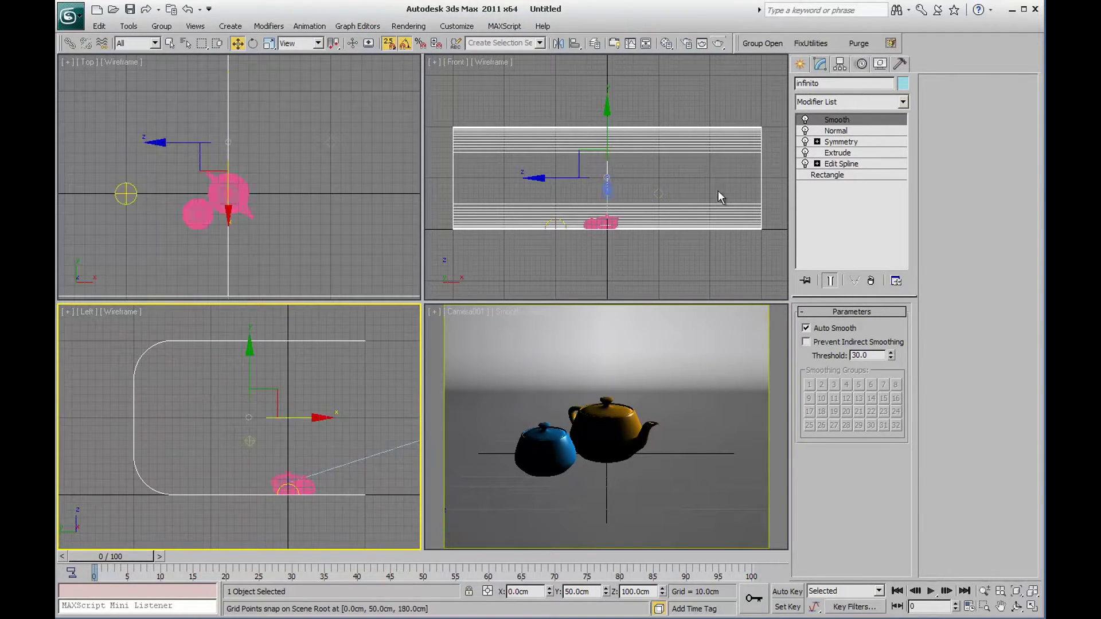
{"action": "middle_click", "coordinate": [729, 392]}
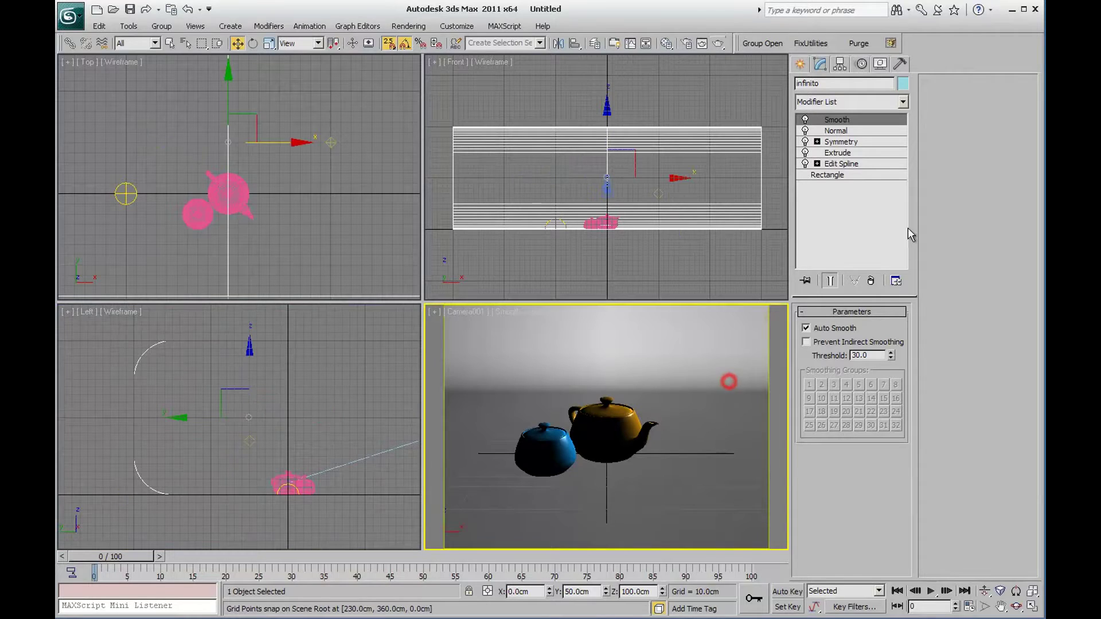
{"action": "left_click", "coordinate": [817, 164]}
{"action": "left_click", "coordinate": [851, 174]}
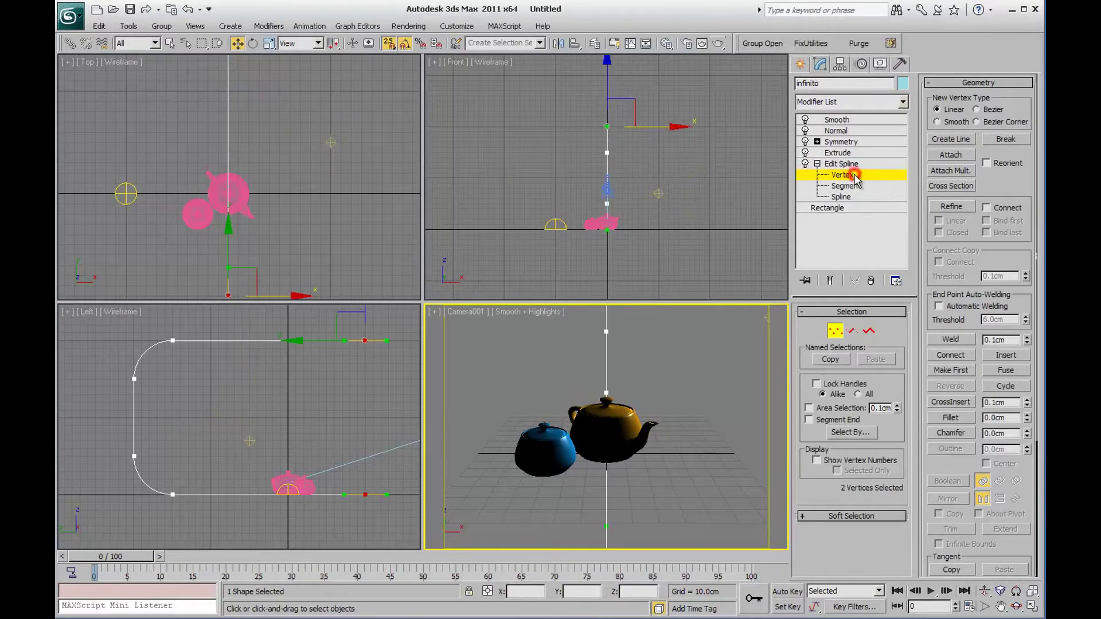
Slide the backdrop's floor vertex further along the floor with the end result shown
{"action": "left_click", "coordinate": [175, 496]}
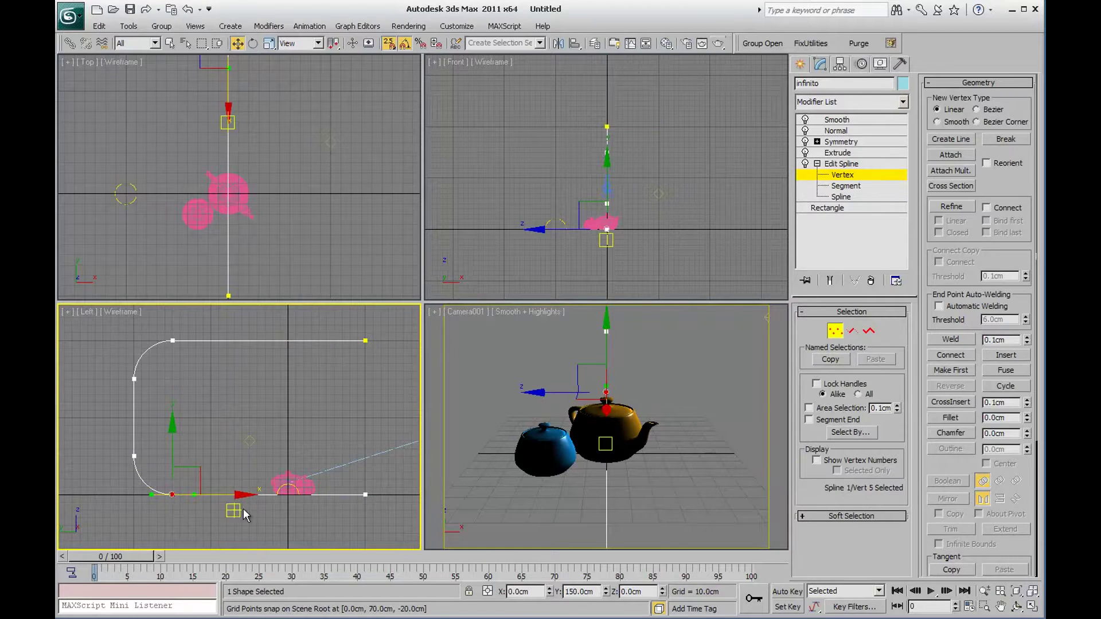
{"action": "left_click", "coordinate": [833, 281]}
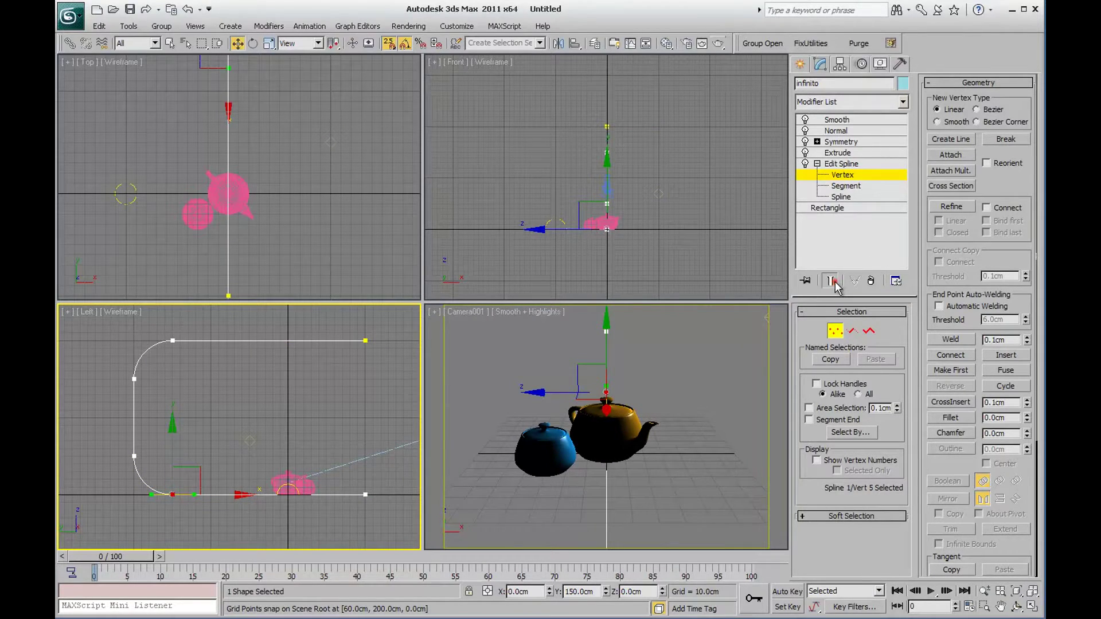
{"action": "left_click_drag", "start_coordinate": [211, 494], "coordinate": [230, 495]}
{"action": "scroll", "coordinate": [230, 494], "scroll_direction": "up", "scroll_amount": 3}
{"action": "middle_click_drag", "start_coordinate": [241, 497], "coordinate": [337, 517]}
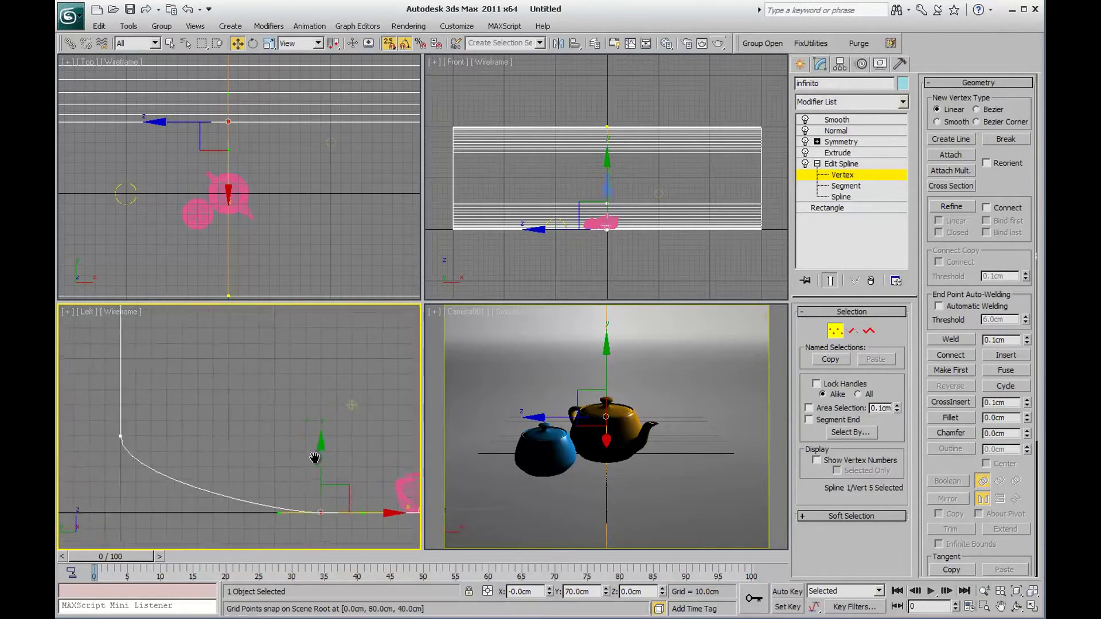
Raise the upper curve vertex up the back wall to height 90
{"action": "left_click", "coordinate": [125, 438]}
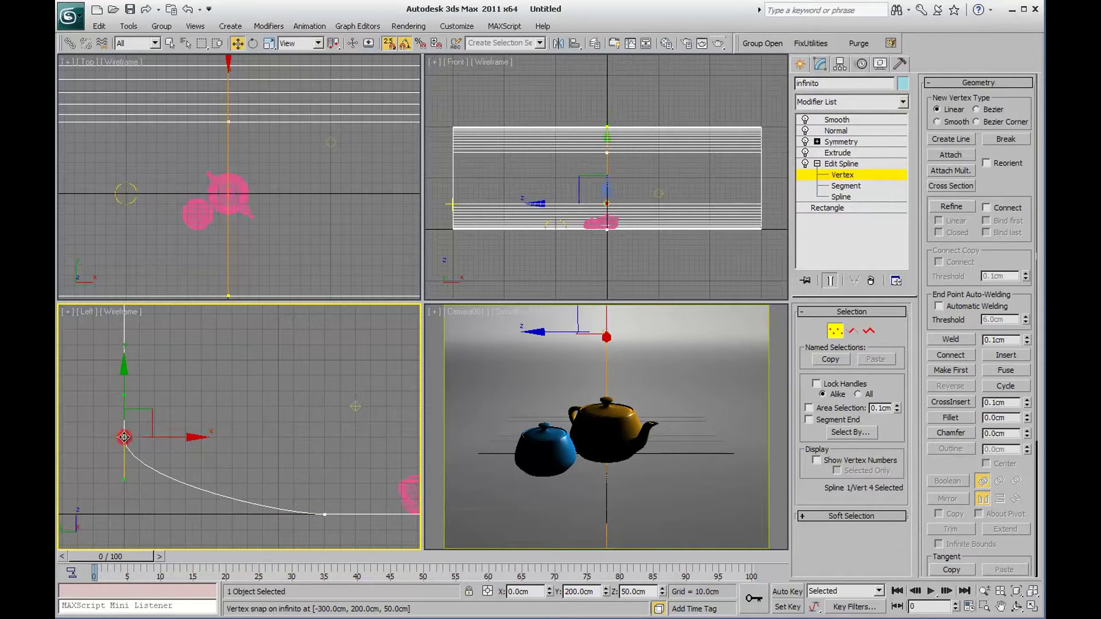
{"action": "left_click_drag", "start_coordinate": [125, 395], "coordinate": [125, 390]}
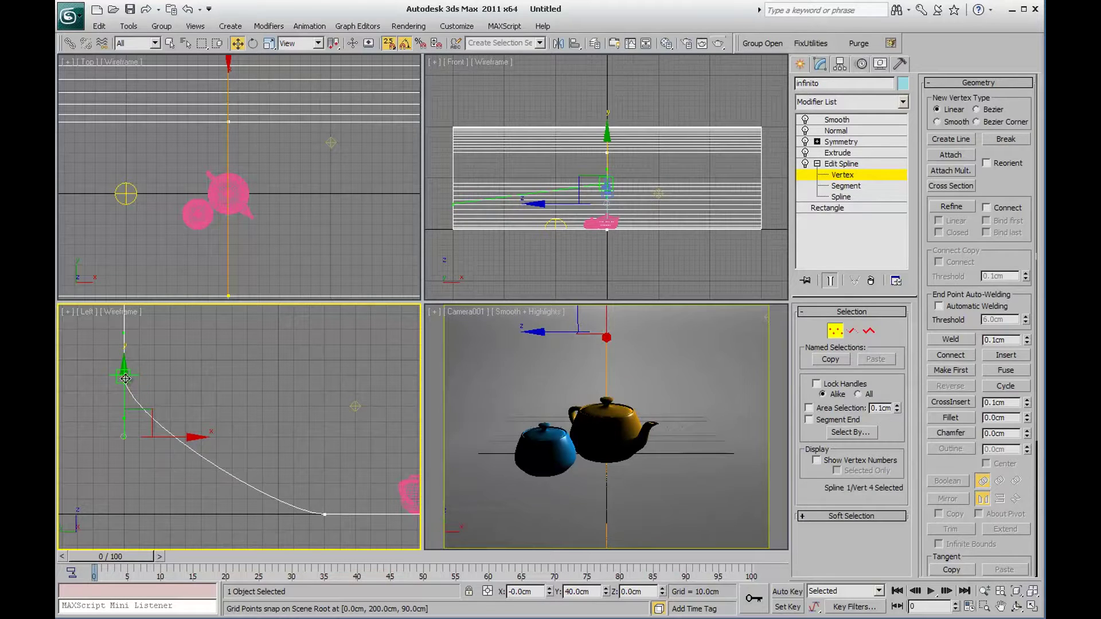
{"action": "left_click_drag", "start_coordinate": [125, 397], "coordinate": [124, 375]}
{"action": "scroll", "coordinate": [168, 416], "scroll_direction": "down", "scroll_amount": 4}
{"action": "middle_click_drag", "start_coordinate": [175, 441], "coordinate": [166, 454]}
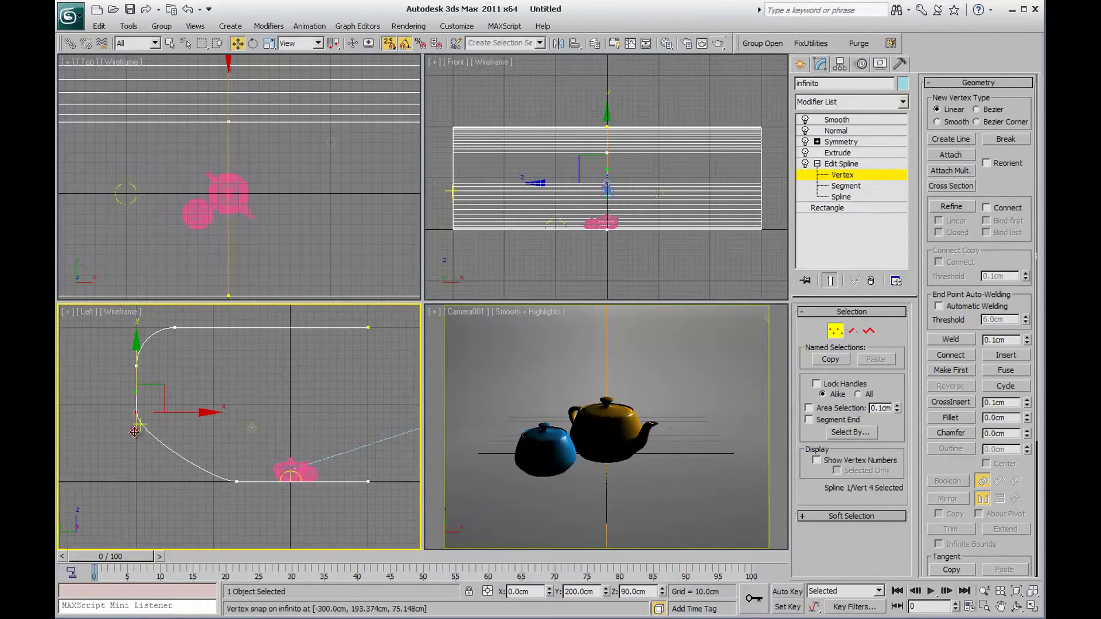
Try pulling a curve vertex toward the floor, then cancel the move to restore the curve
{"action": "left_click_drag", "start_coordinate": [134, 432], "coordinate": [136, 454]}
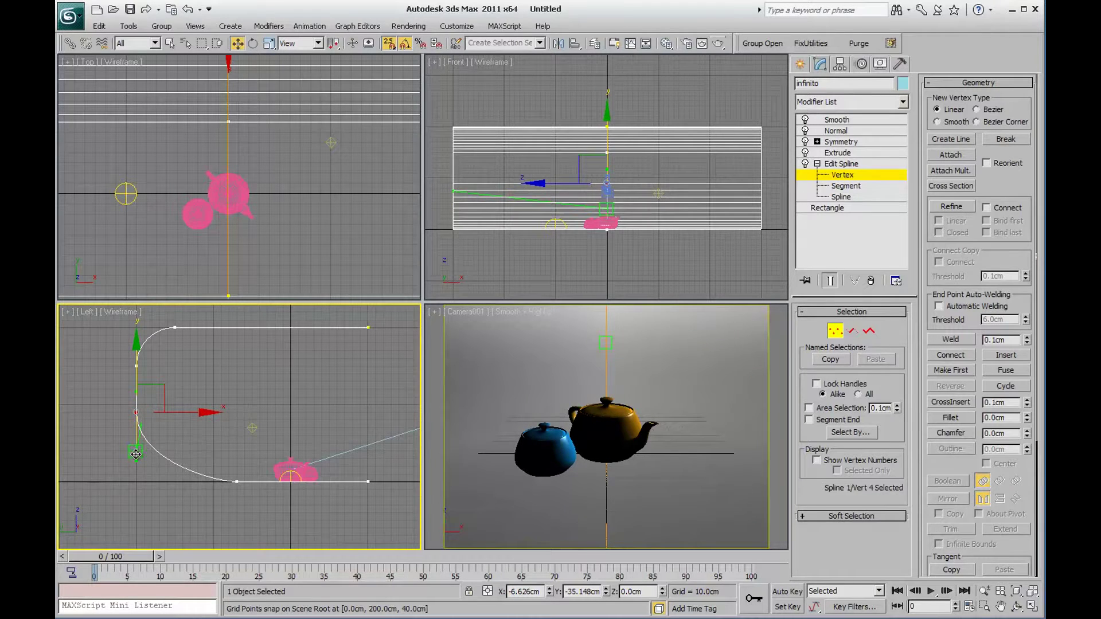
{"action": "left_click_drag", "start_coordinate": [135, 454], "coordinate": [236, 480]}
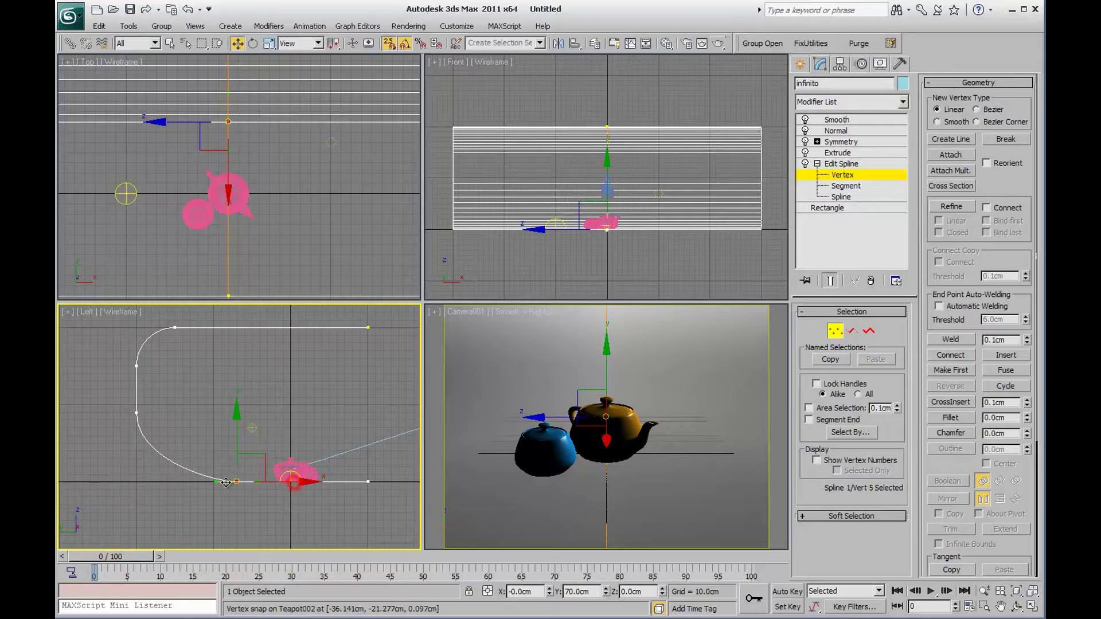
{"action": "left_click_drag", "start_coordinate": [213, 483], "coordinate": [199, 484]}
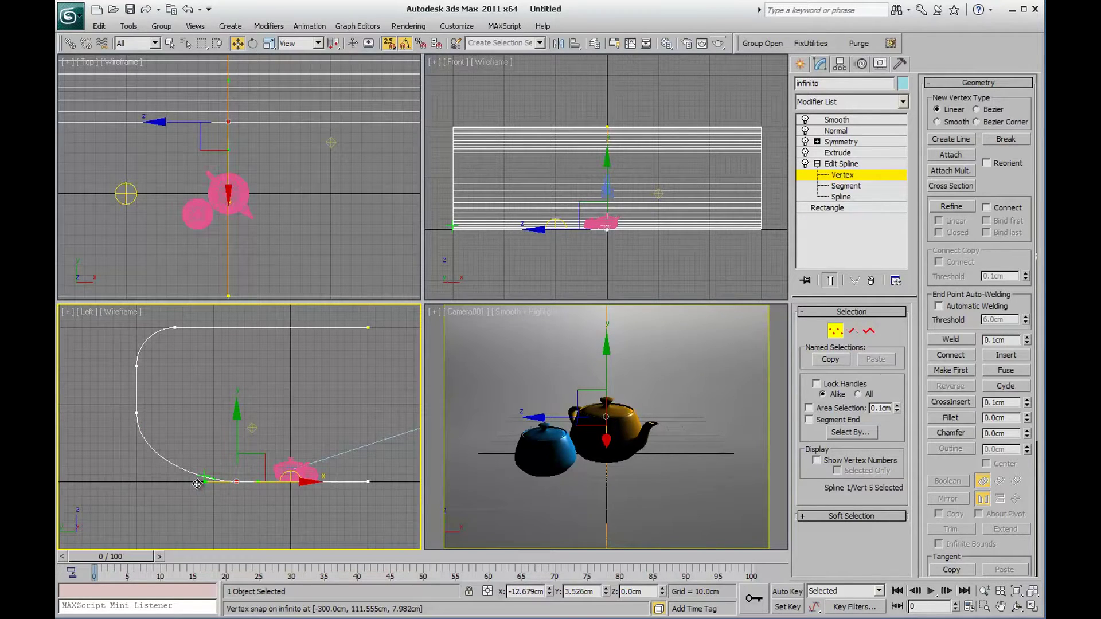
{"action": "right_click", "coordinate": [657, 291]}
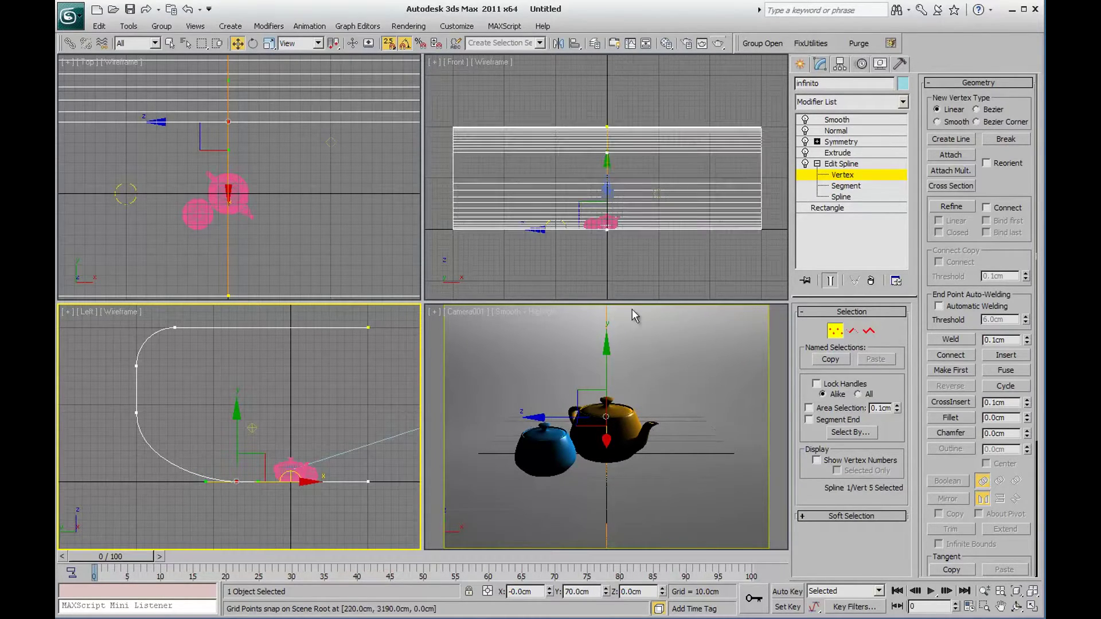
Leave vertex editing of the backdrop and select Camera001 in the Left view
{"action": "left_click", "coordinate": [842, 164]}
{"action": "middle_click_drag", "start_coordinate": [418, 344], "coordinate": [359, 446]}
{"action": "left_click", "coordinate": [335, 432]}
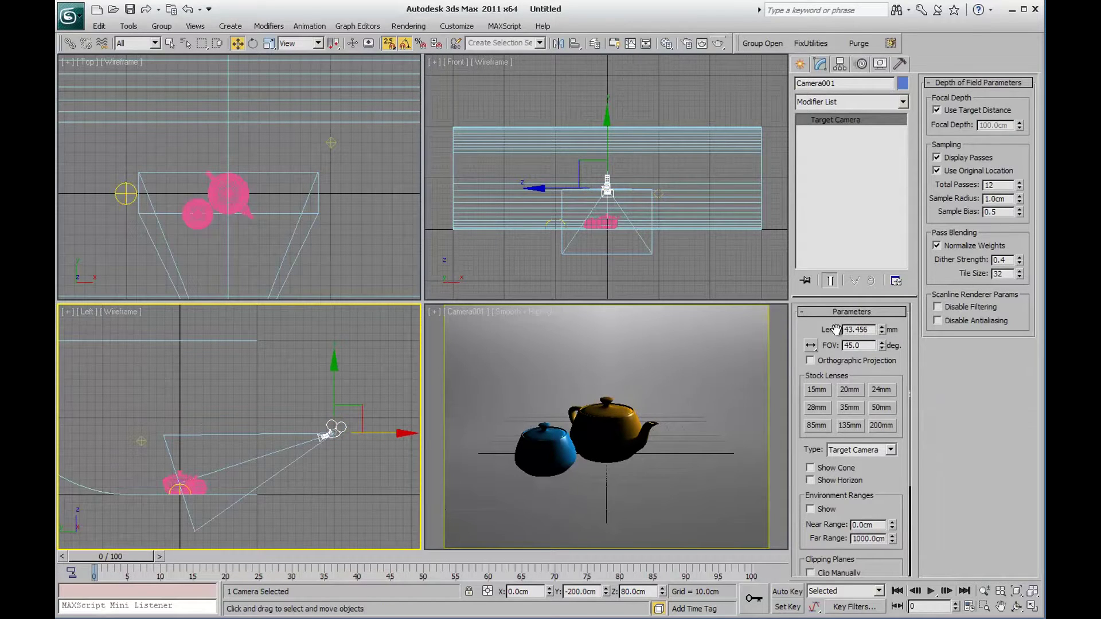
Compare 35mm and 85mm stock lenses on Camera001, settle on 50mm, and render the camera view
{"action": "left_click", "coordinate": [882, 408]}
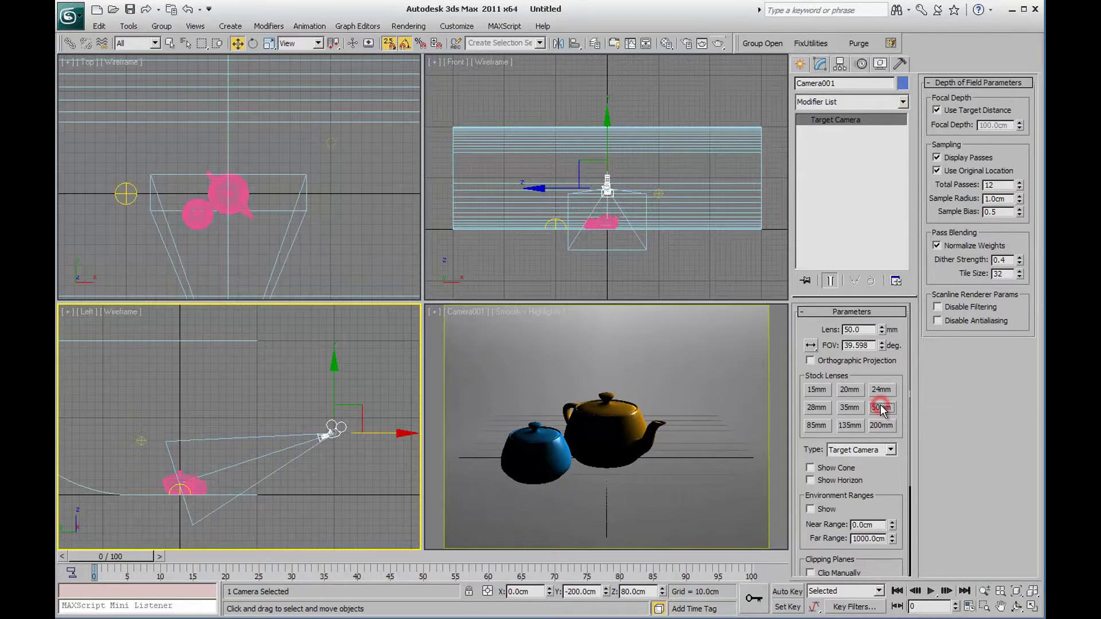
{"action": "left_click", "coordinate": [855, 409]}
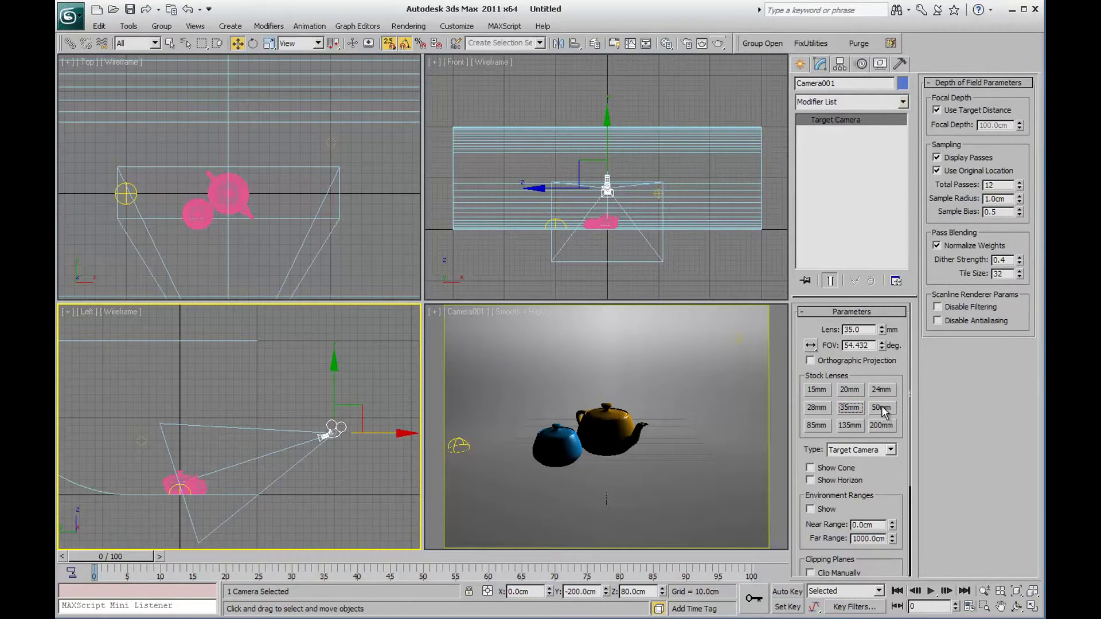
{"action": "left_click", "coordinate": [881, 408]}
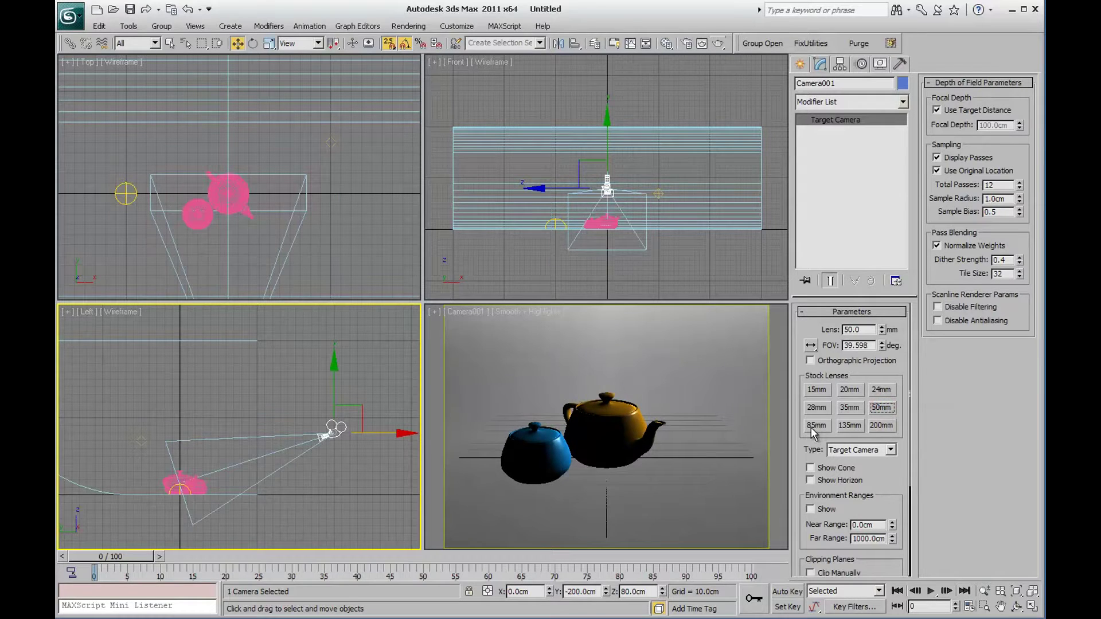
{"action": "left_click", "coordinate": [814, 427]}
{"action": "left_click", "coordinate": [889, 410]}
{"action": "left_click", "coordinate": [816, 427]}
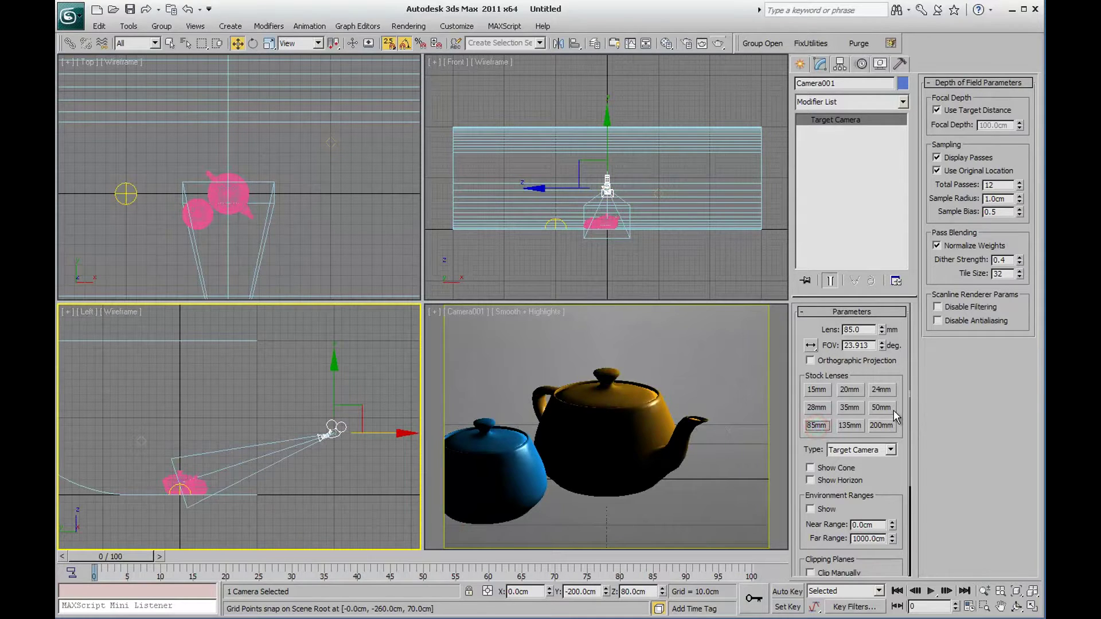
{"action": "left_click", "coordinate": [886, 410]}
{"action": "right_click", "coordinate": [675, 329]}
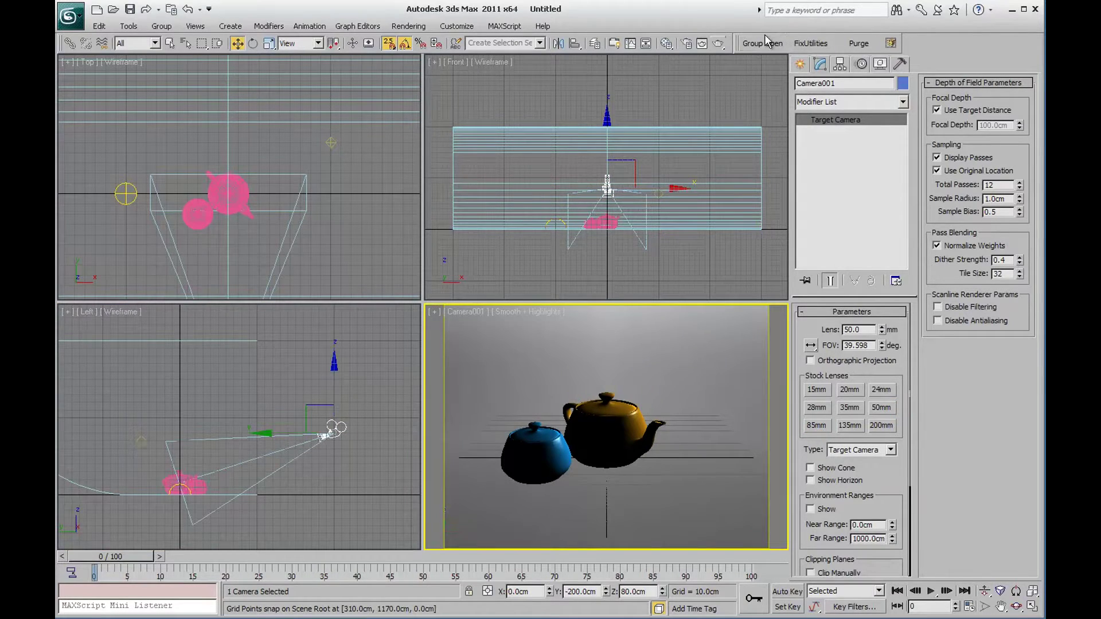
{"action": "left_click", "coordinate": [718, 45]}
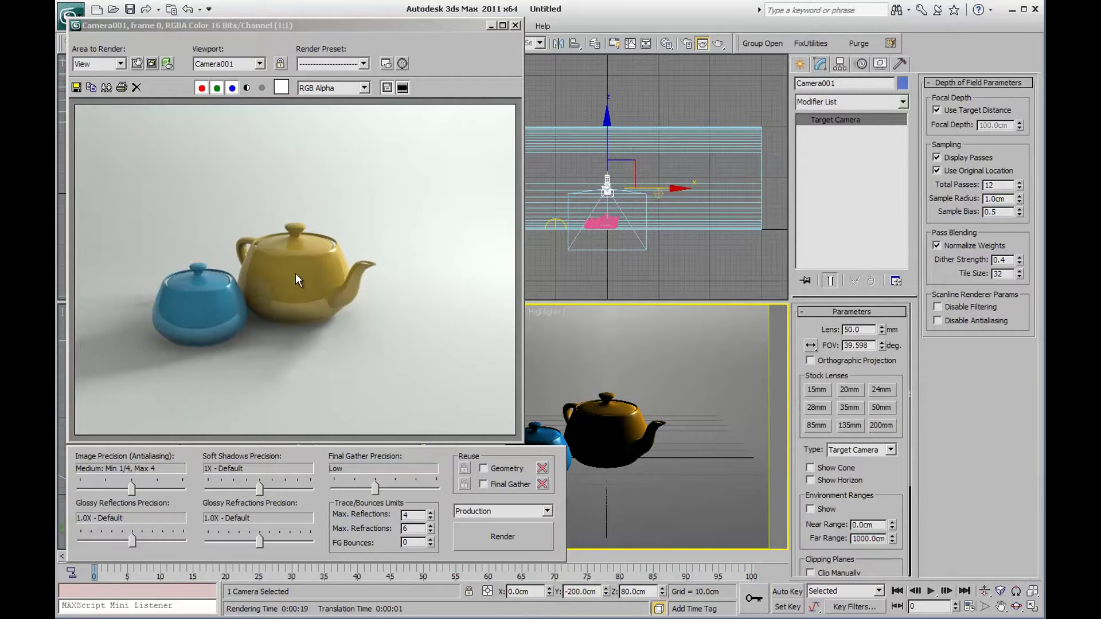
Inspect the 50mm render with Environment and Effects moved aside, then close both windows
{"action": "key", "text": "8"}
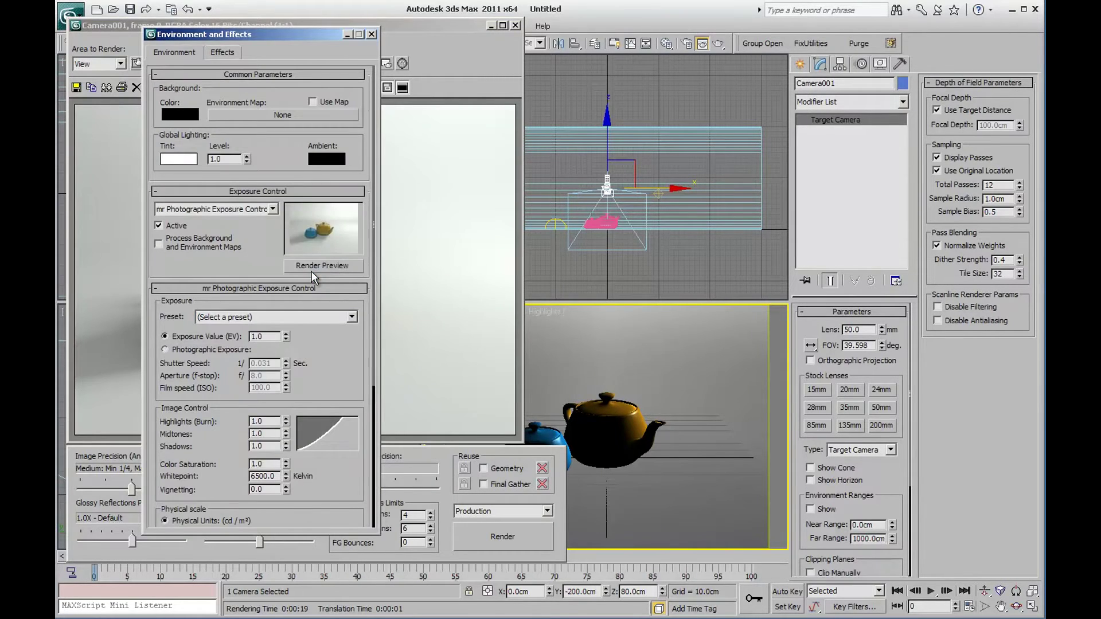
{"action": "left_click_drag", "start_coordinate": [331, 45], "coordinate": [722, 46]}
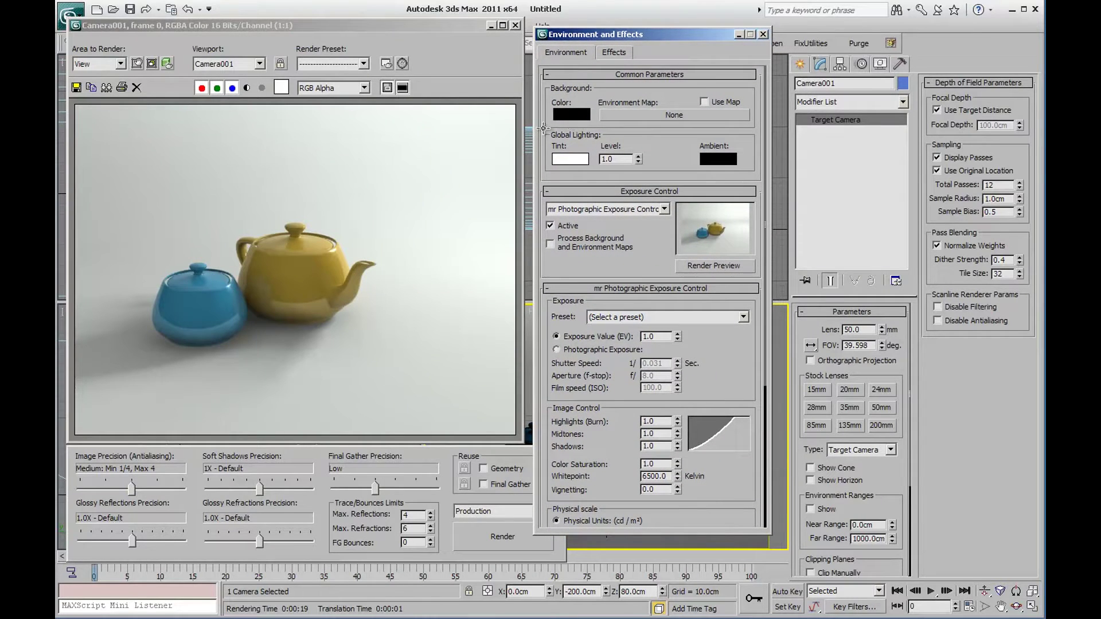
{"action": "left_click", "coordinate": [764, 34]}
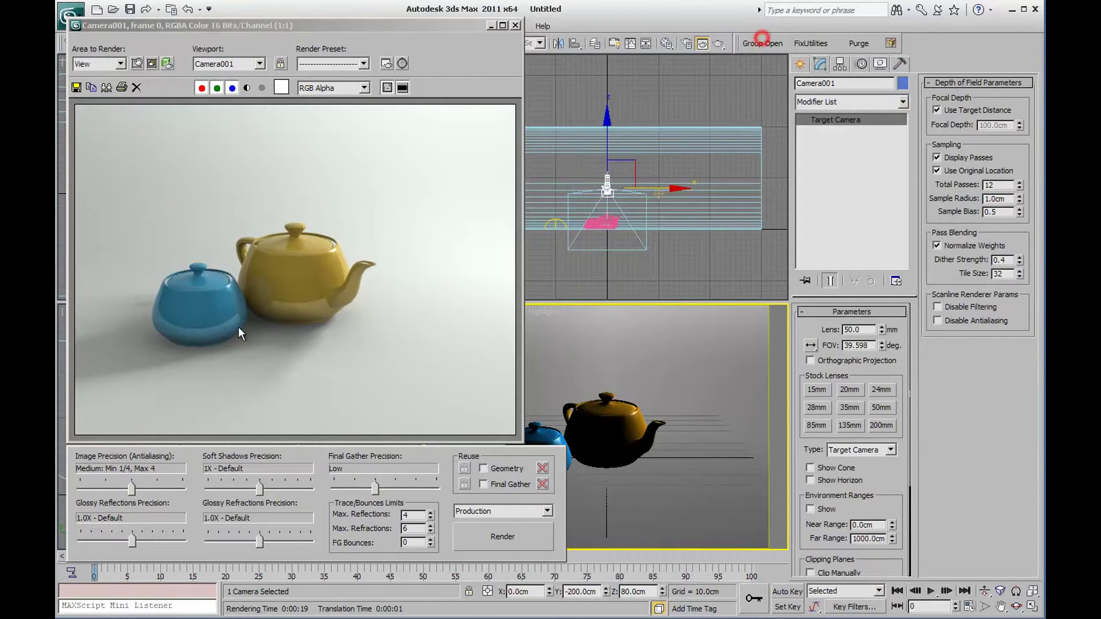
{"action": "left_click", "coordinate": [516, 25]}
Orbit the lower-left view around the backdrop, camera and teapots, toggling edged faces and default lighting
{"action": "mouse_move", "coordinate": [200, 446]}
{"action": "middle_mouse_down", "text": "alt"}
{"action": "mouse_move", "coordinate": [221, 449]}
{"action": "mouse_move", "coordinate": [227, 442]}
{"action": "mouse_move", "coordinate": [199, 457]}
{"action": "mouse_move", "coordinate": [218, 431]}
{"action": "middle_mouse_up", "text": "alt"}
{"action": "key", "text": "F3"}
{"action": "mouse_move", "coordinate": [312, 446]}
{"action": "middle_mouse_down", "text": "alt"}
{"action": "mouse_move", "coordinate": [395, 436]}
{"action": "mouse_move", "coordinate": [270, 466]}
{"action": "mouse_move", "coordinate": [261, 453]}
{"action": "mouse_move", "coordinate": [227, 455]}
{"action": "middle_mouse_up", "text": "alt"}
{"action": "key", "text": "F4"}
{"action": "scroll", "coordinate": [254, 441], "scroll_direction": "up", "scroll_amount": 2}
{"action": "scroll", "coordinate": [254, 441], "scroll_direction": "up", "scroll_amount": 3}
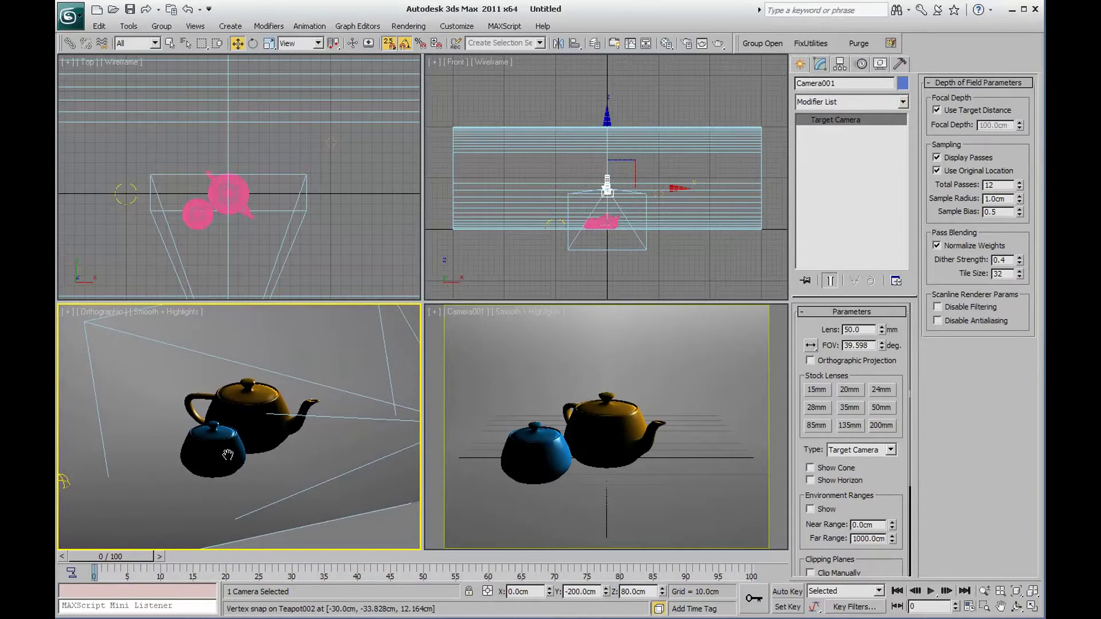
{"action": "key", "text": "ctrl+l"}
{"action": "scroll", "coordinate": [228, 455], "scroll_direction": "down", "scroll_amount": 2}
{"action": "scroll", "coordinate": [228, 455], "scroll_direction": "down", "scroll_amount": 4}
{"action": "middle_click_drag", "start_coordinate": [227, 455], "coordinate": [219, 433], "text": "alt"}
{"action": "key", "text": "ctrl+l"}
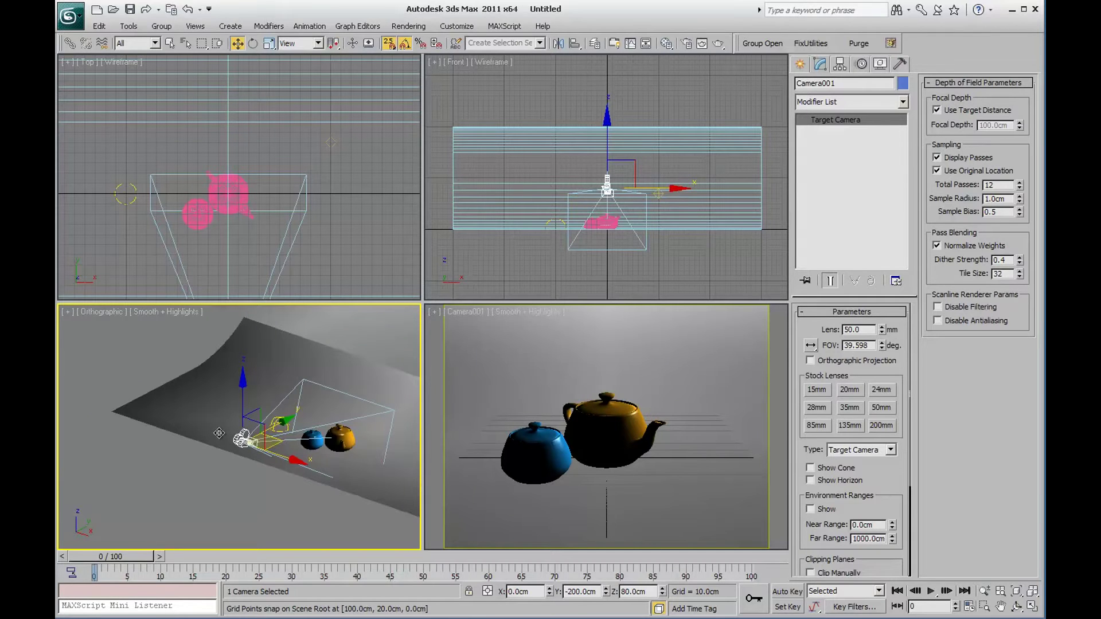
{"action": "mouse_move", "coordinate": [219, 433]}
{"action": "middle_mouse_down", "text": "alt"}
{"action": "mouse_move", "coordinate": [230, 421]}
{"action": "mouse_move", "coordinate": [212, 427]}
{"action": "middle_mouse_up", "text": "alt"}
Deselect the camera, zoom extents in all views, and preview the camera view with default lighting
{"action": "left_click", "coordinate": [171, 504]}
{"action": "key", "text": "ctrl+shift+z"}
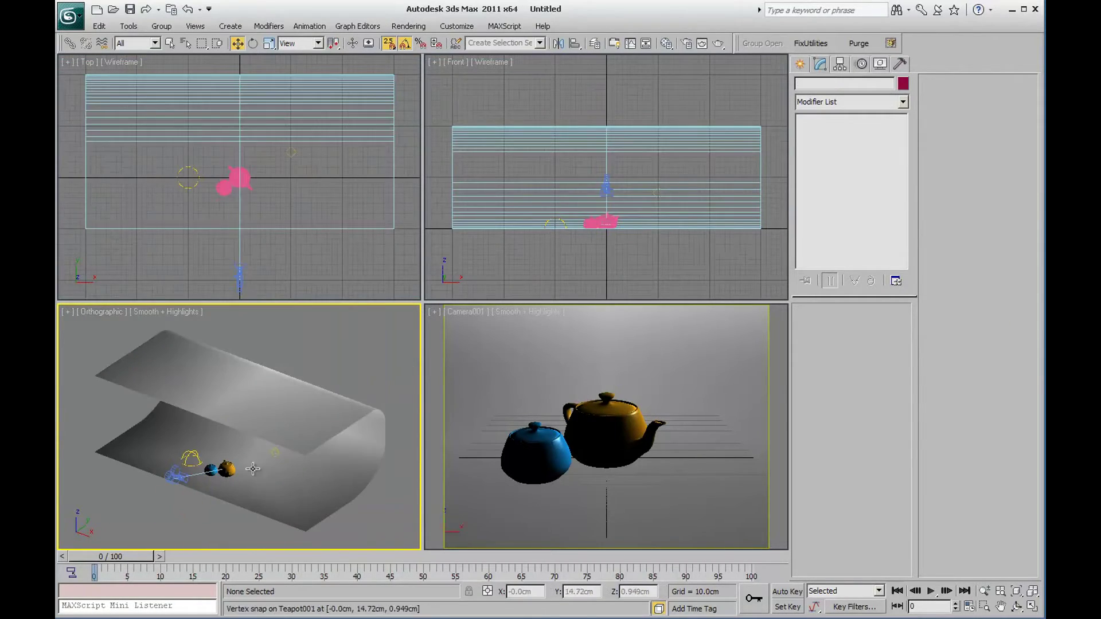
{"action": "right_click", "coordinate": [499, 456]}
{"action": "key", "text": "ctrl+l"}
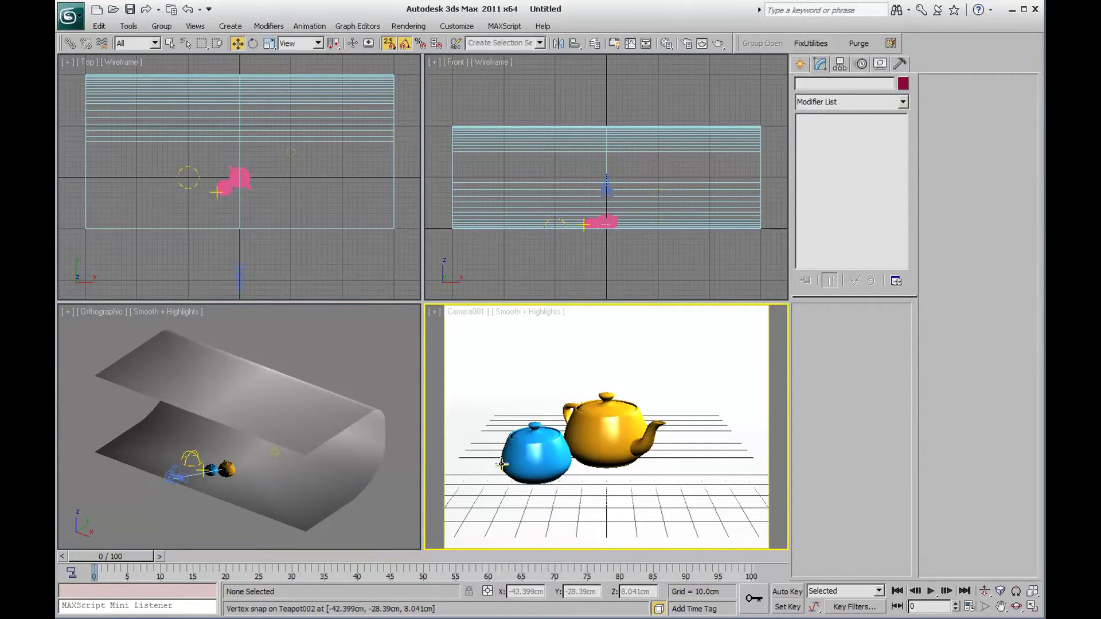
{"action": "key", "text": "ctrl+l"}
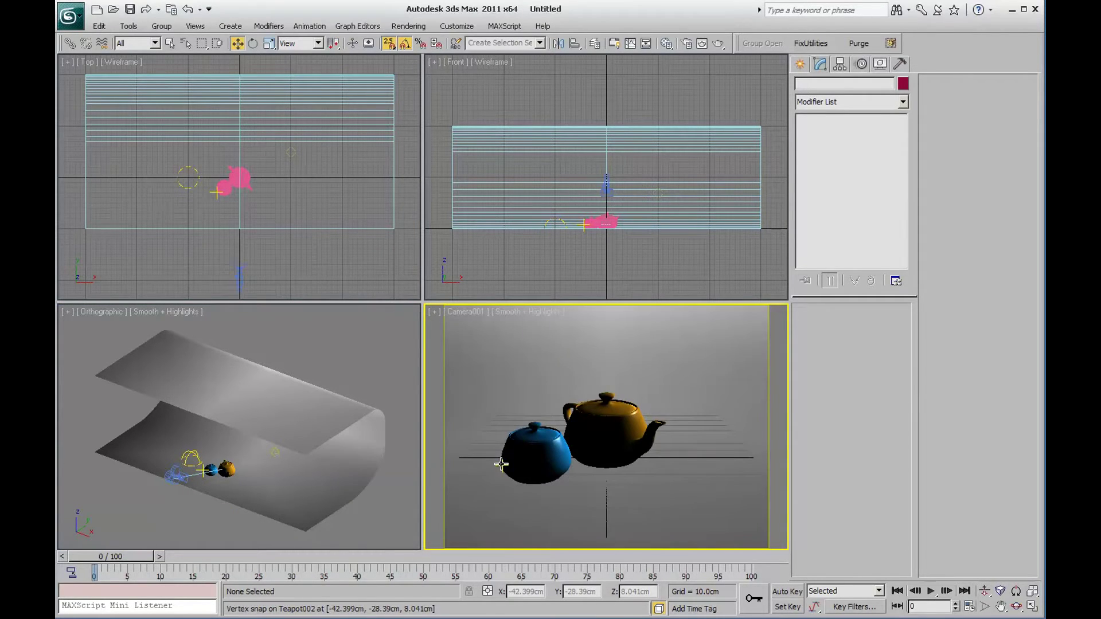
Turn snapping off, select Sky001, and set its Sky Color to Use Scene Environment
{"action": "key", "text": "s"}
{"action": "left_click", "coordinate": [201, 453]}
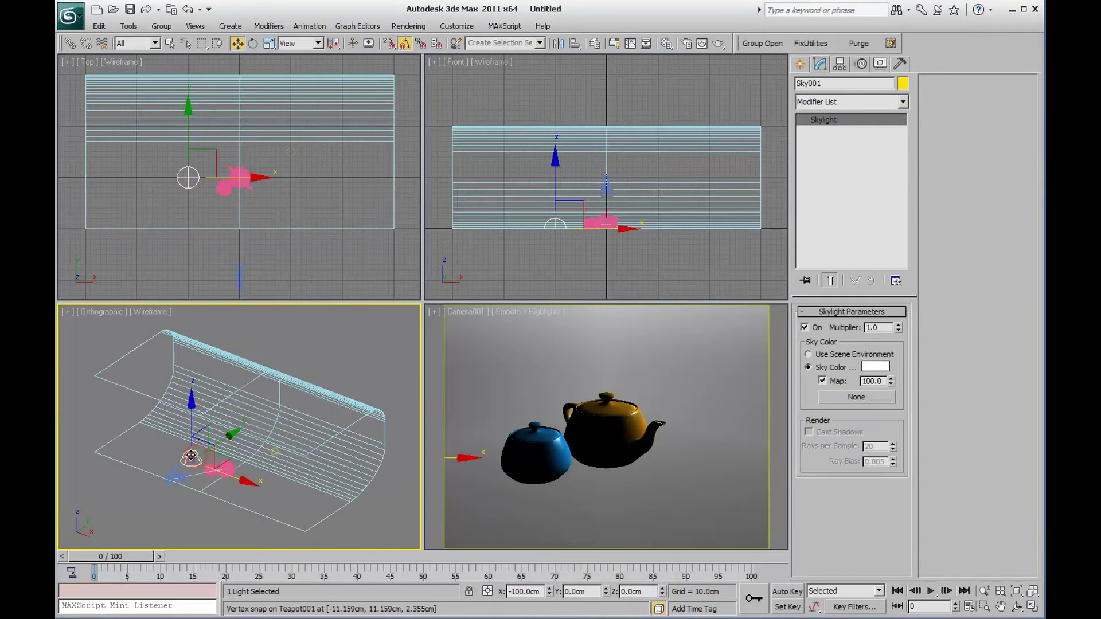
{"action": "right_click", "coordinate": [575, 420]}
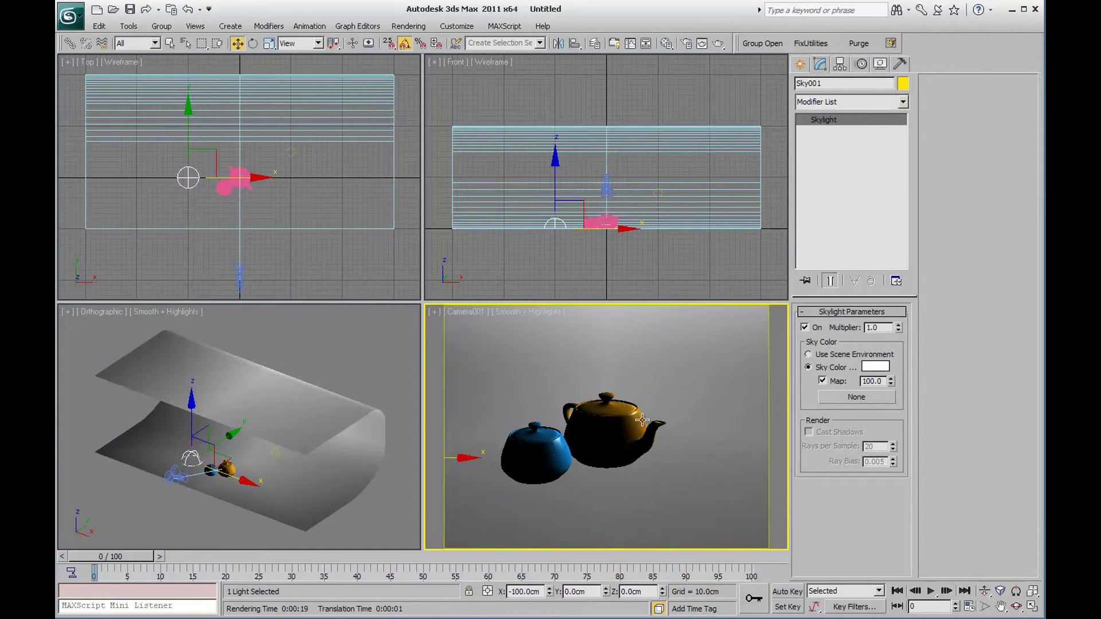
{"action": "left_click", "coordinate": [832, 355]}
Start and cancel a test render, then set the skylight back to its own sky colour swatch
{"action": "left_click", "coordinate": [718, 44]}
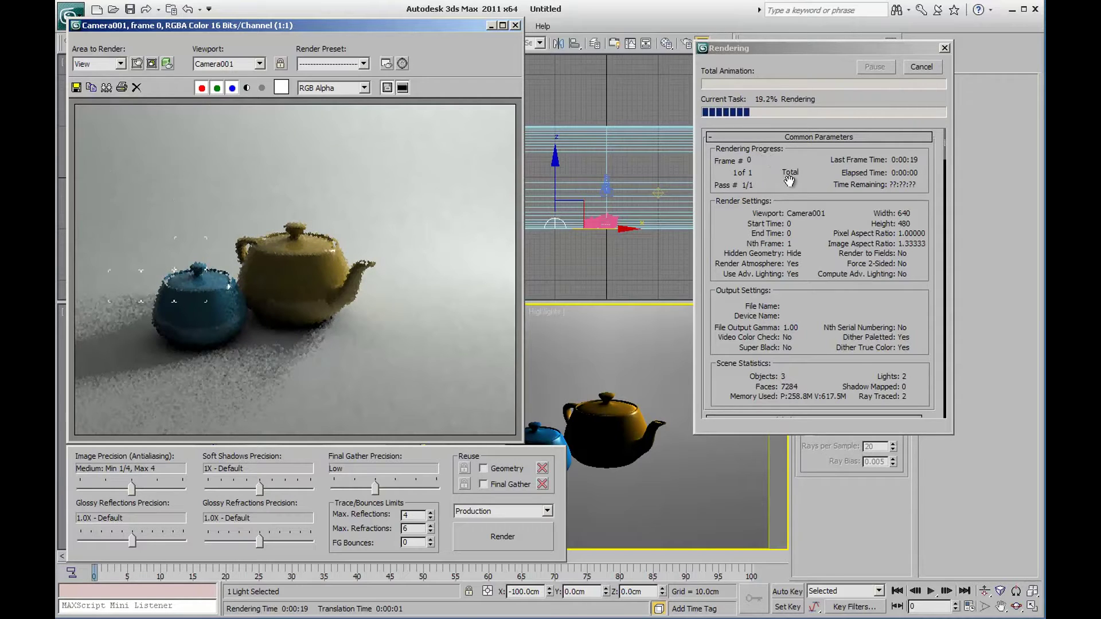
{"action": "key", "text": "Escape"}
{"action": "left_click", "coordinate": [823, 367]}
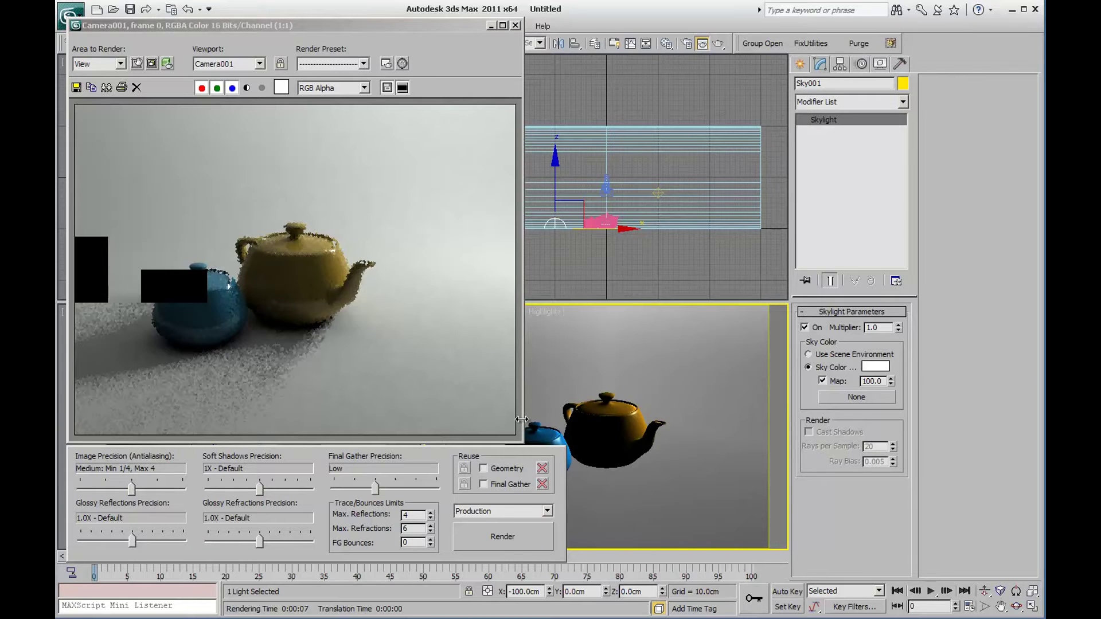
{"action": "left_click", "coordinate": [666, 43]}
{"action": "left_click", "coordinate": [410, 55]}
Set the output size to 800x600 in Render Setup and re-render the camera view
{"action": "left_click", "coordinate": [685, 44]}
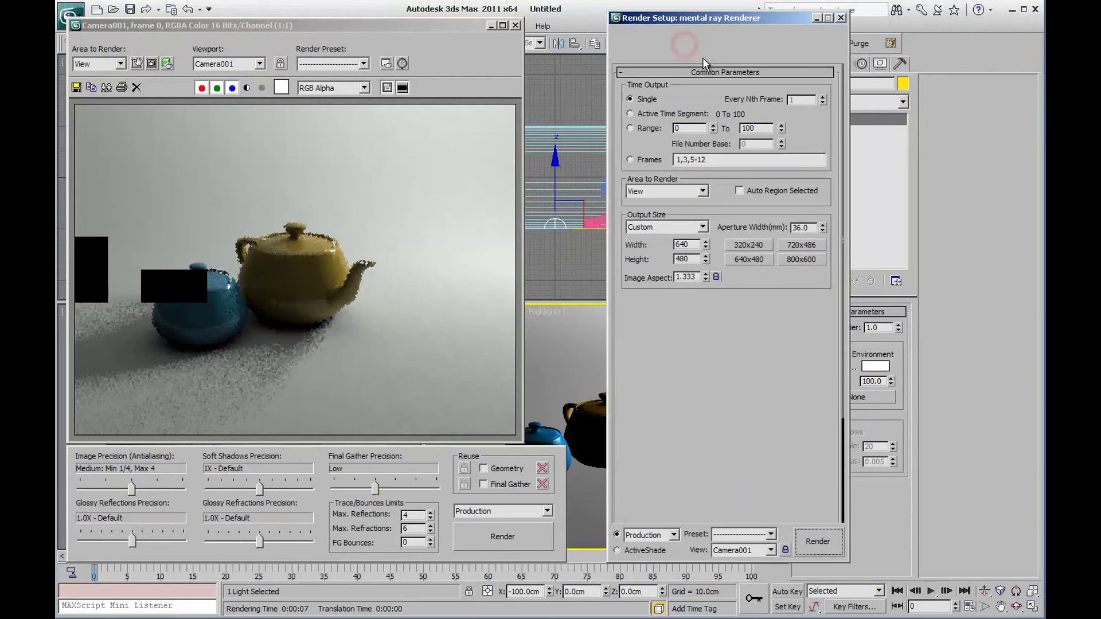
{"action": "left_click", "coordinate": [802, 259]}
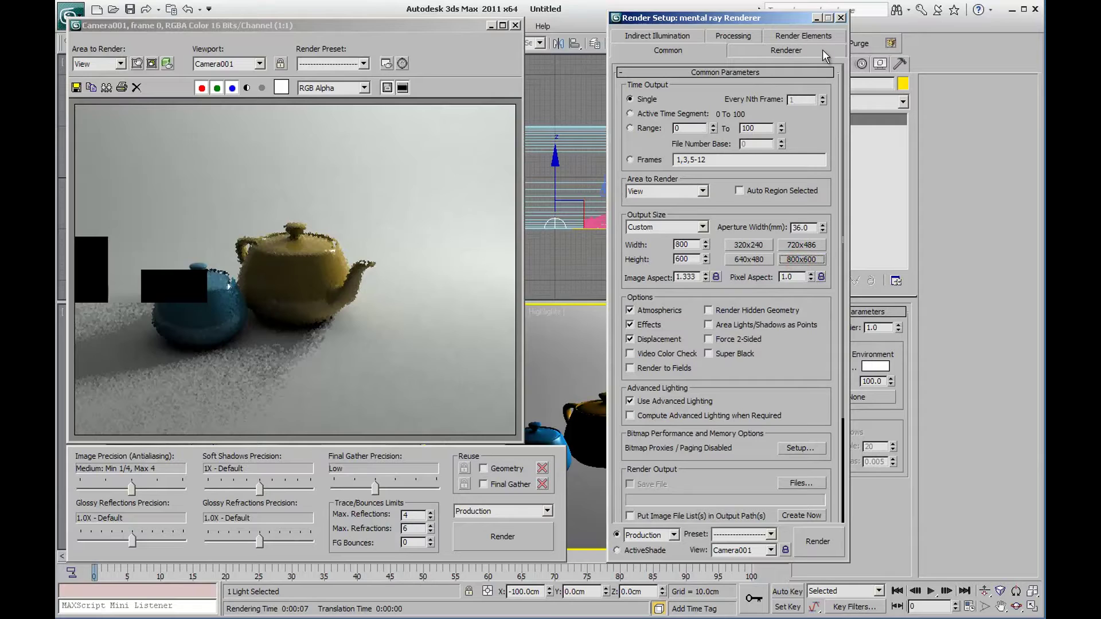
{"action": "left_click", "coordinate": [840, 18]}
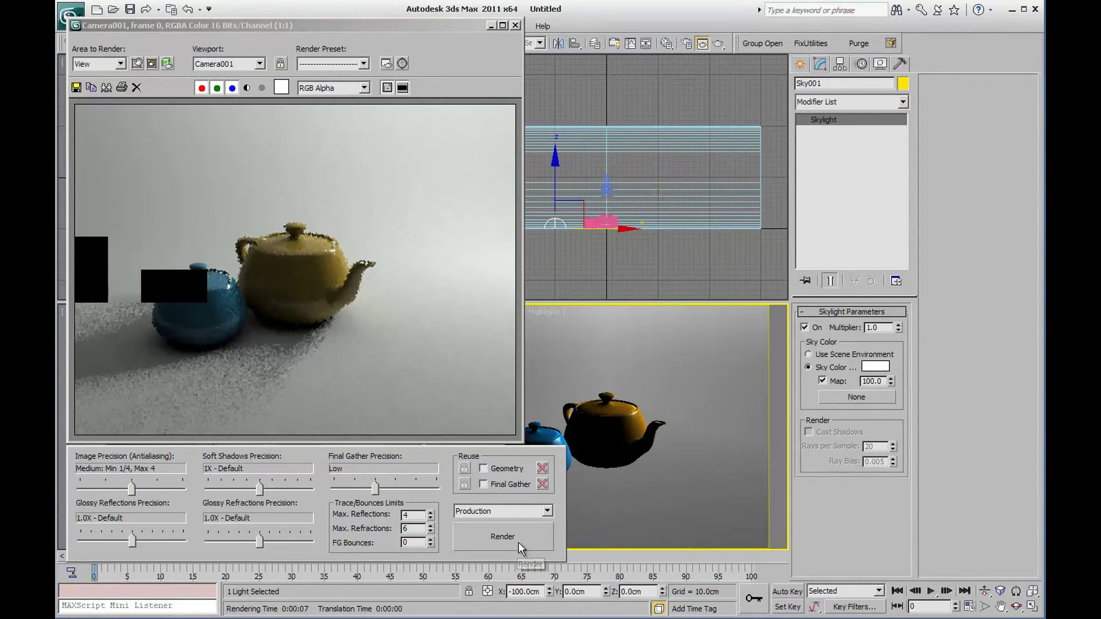
{"action": "left_click", "coordinate": [520, 540]}
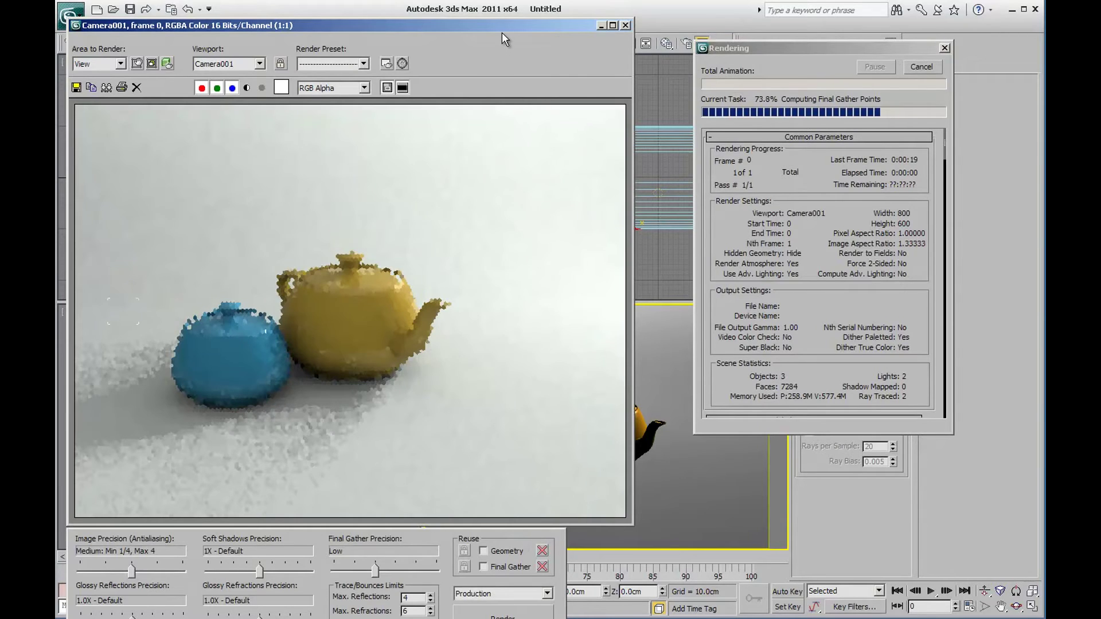
{"action": "left_click_drag", "start_coordinate": [501, 33], "coordinate": [506, 18]}
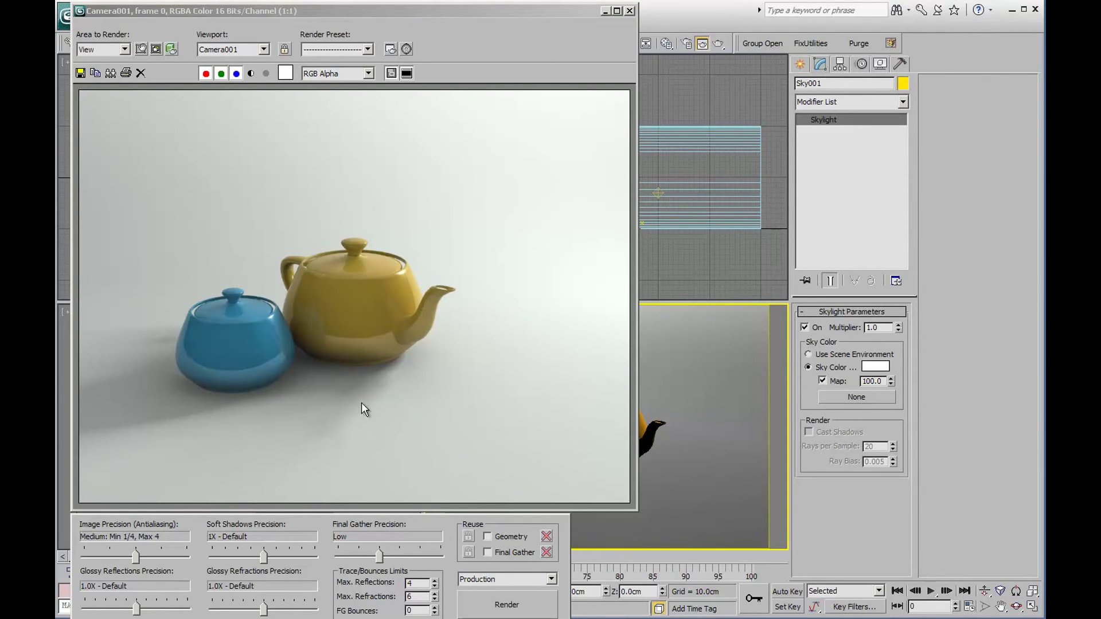
{"action": "mouse_move", "coordinate": [458, 10]}
{"action": "left_mouse_down"}
{"action": "mouse_move", "coordinate": [644, 9]}
{"action": "mouse_move", "coordinate": [533, 25]}
{"action": "mouse_move", "coordinate": [477, 11]}
{"action": "left_mouse_up"}
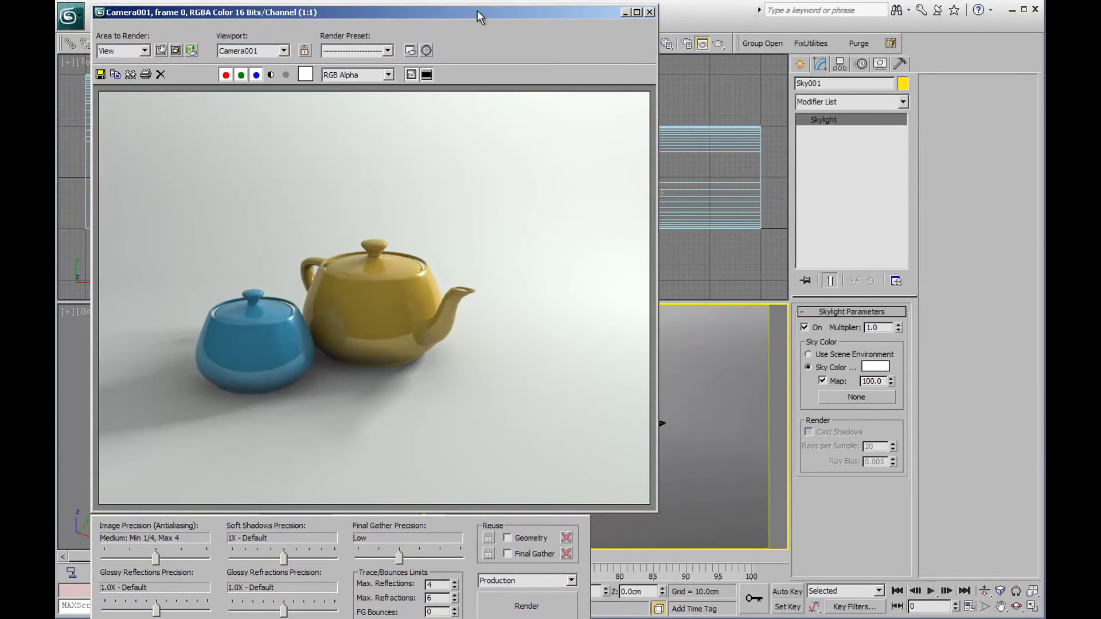
Save the render as JPEG escena-básica-02.jpg with quality 100 and smoothing 0
{"action": "left_click", "coordinate": [100, 75]}
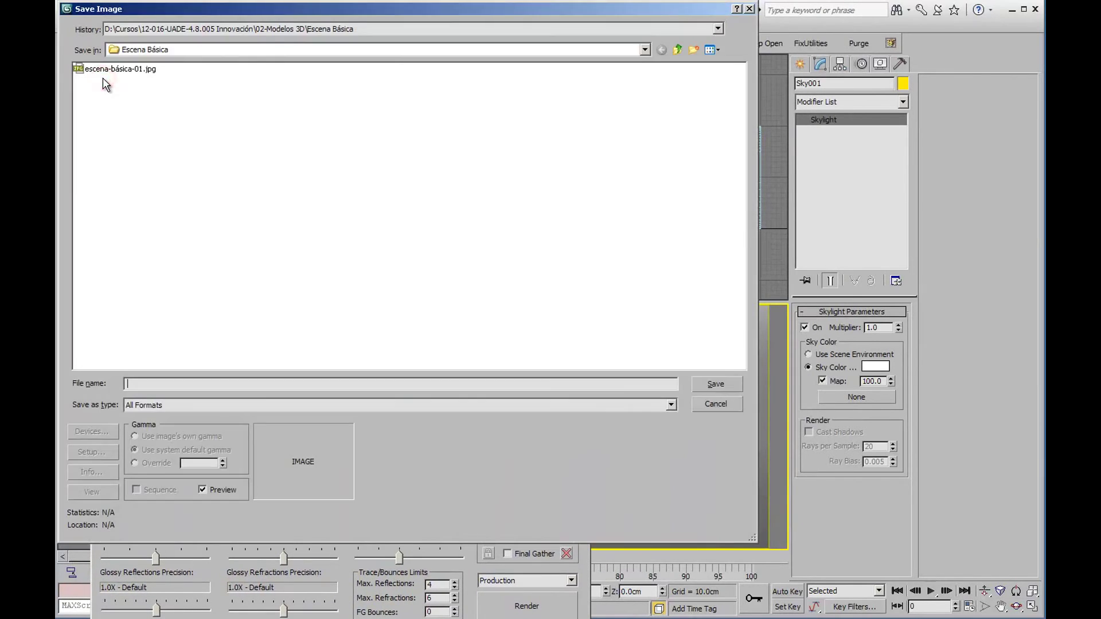
{"action": "left_click", "coordinate": [182, 405]}
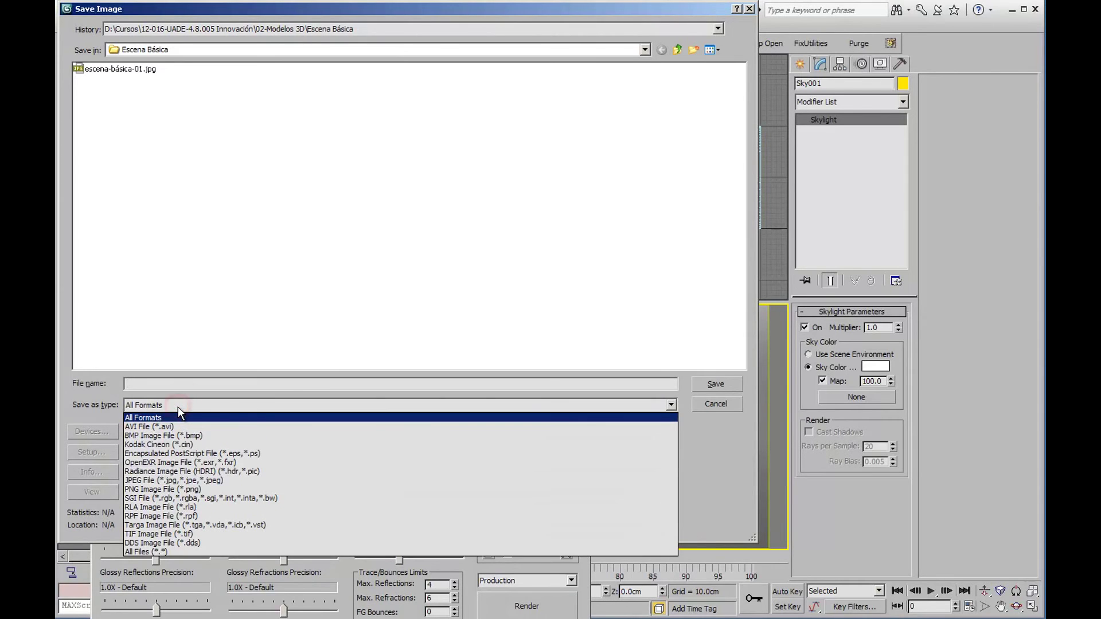
{"action": "key", "text": "j"}
{"action": "key", "text": "Return"}
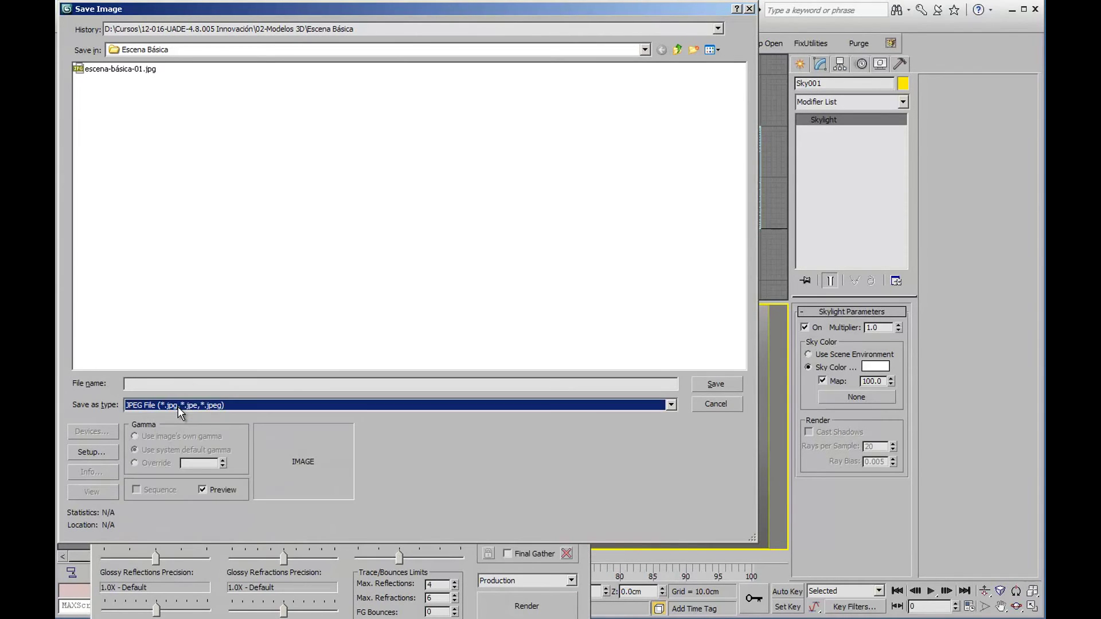
{"action": "left_click", "coordinate": [140, 71]}
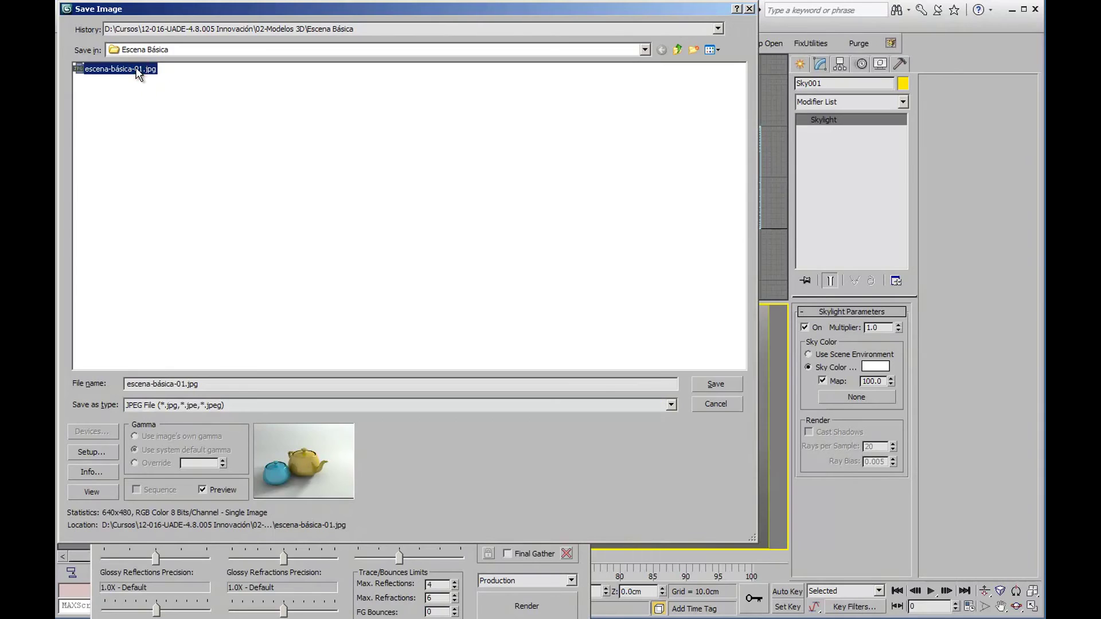
{"action": "left_click", "coordinate": [185, 383]}
{"action": "key", "text": "BackSpace"}
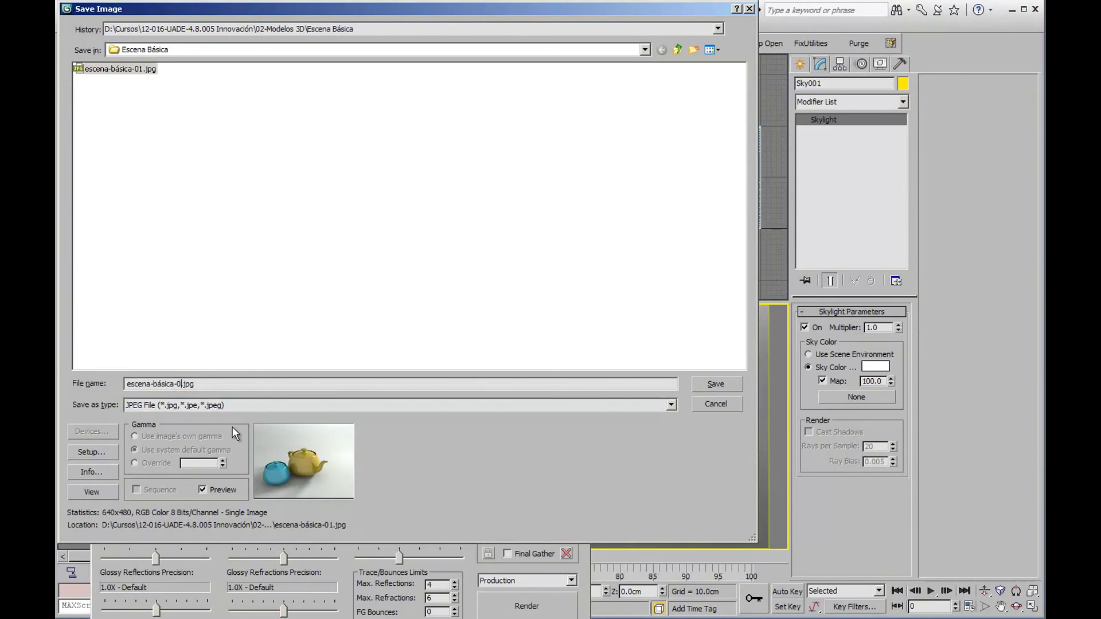
{"action": "type", "text": "2"}
{"action": "left_click", "coordinate": [723, 385]}
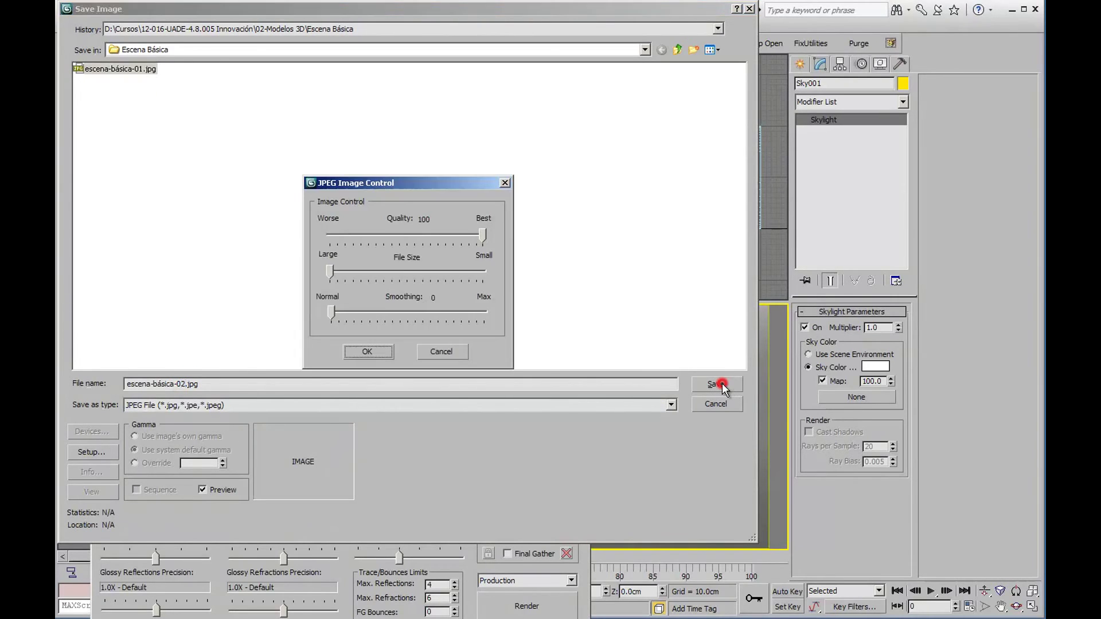
{"action": "left_click", "coordinate": [483, 235]}
{"action": "left_click", "coordinate": [329, 312]}
{"action": "left_click", "coordinate": [377, 352]}
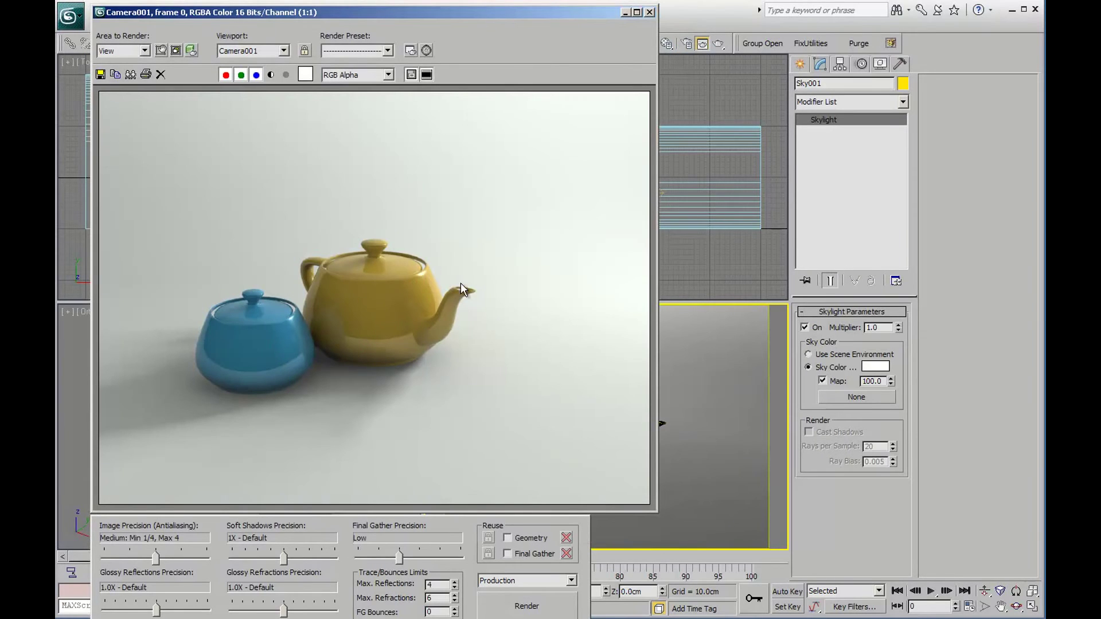
{"action": "left_click", "coordinate": [376, 322]}
Zoom and pan over the saved render, close the frame window, and deselect the skylight
{"action": "scroll", "coordinate": [297, 297], "scroll_direction": "up", "scroll_amount": 1}
{"action": "left_click_drag", "start_coordinate": [407, 383], "coordinate": [343, 279]}
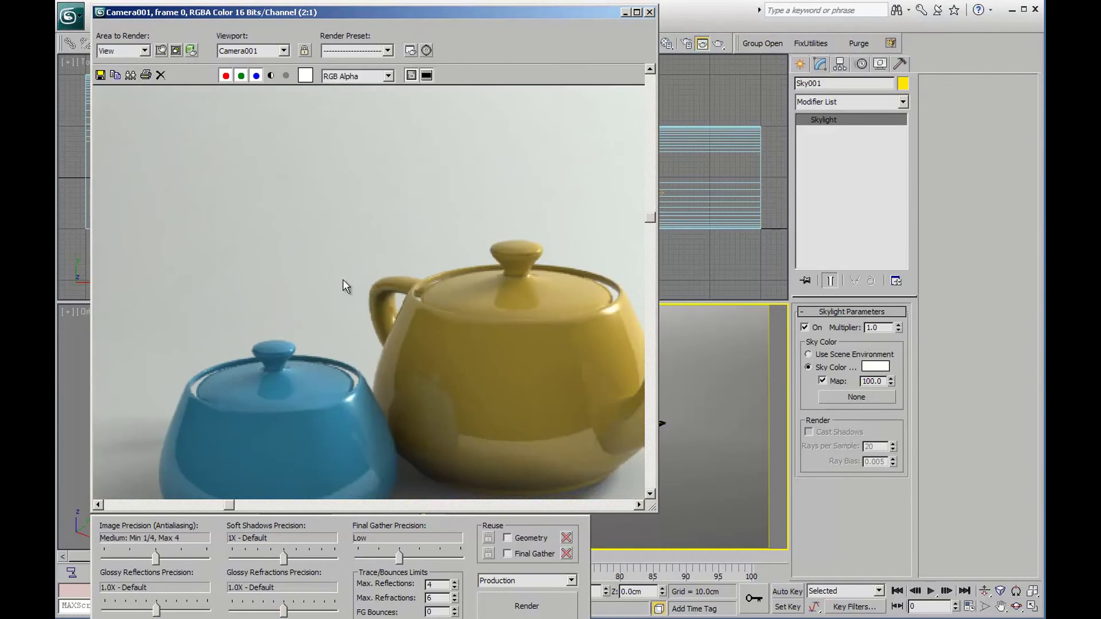
{"action": "scroll", "coordinate": [344, 280], "scroll_direction": "down", "scroll_amount": 1}
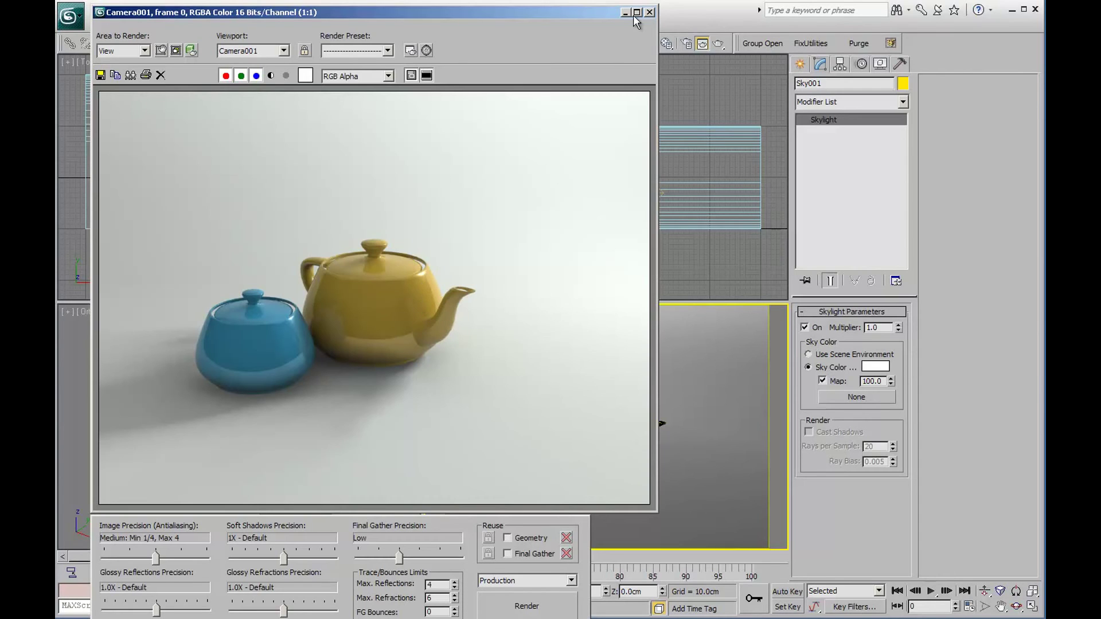
{"action": "left_click", "coordinate": [652, 12]}
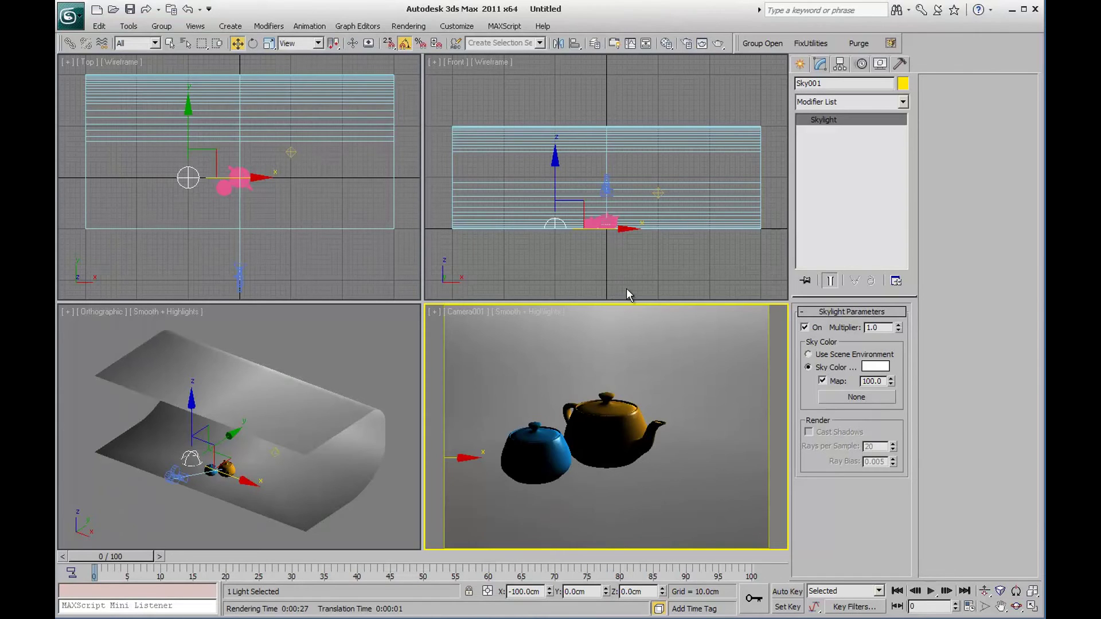
{"action": "left_click", "coordinate": [629, 286]}
Shade the Front view with its grid hidden, keep Top in wireframe, and activate the camera view
{"action": "right_click", "coordinate": [632, 327]}
{"action": "left_click", "coordinate": [639, 278]}
{"action": "key", "text": "F3"}
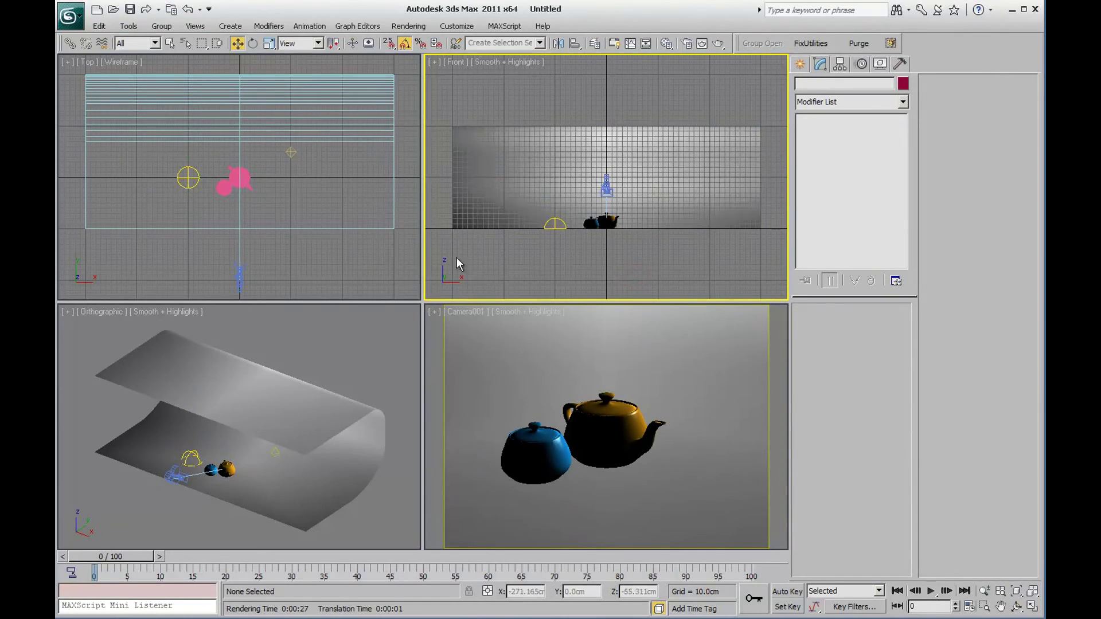
{"action": "left_click", "coordinate": [370, 259]}
{"action": "key", "text": "F3"}
{"action": "left_click", "coordinate": [533, 266]}
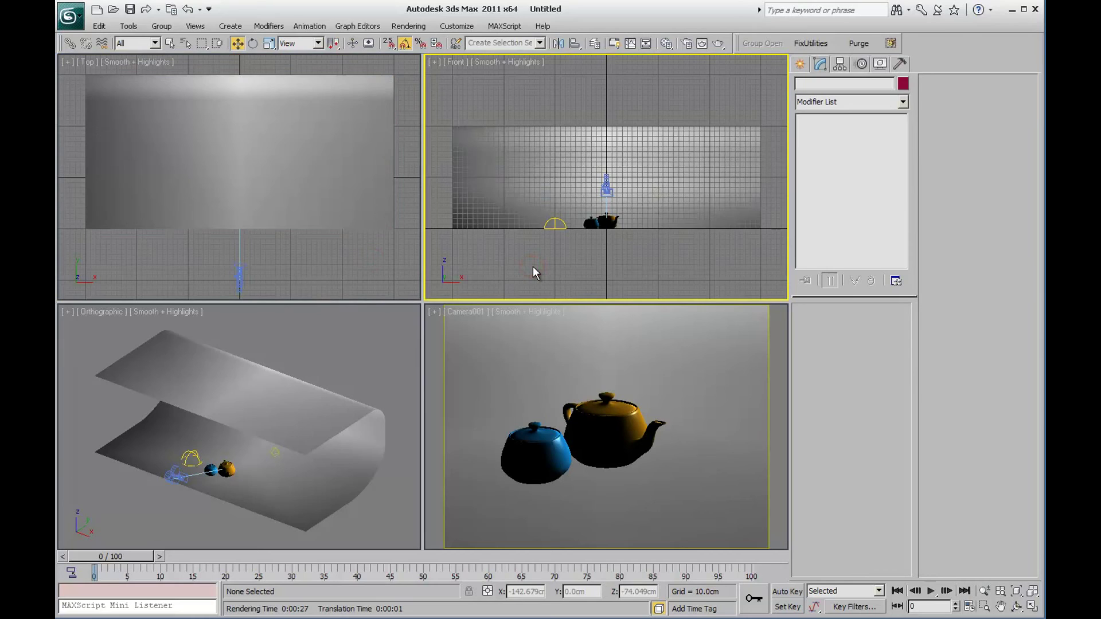
{"action": "key", "text": "g"}
{"action": "left_click", "coordinate": [400, 263]}
{"action": "key", "text": "F3"}
{"action": "left_click", "coordinate": [576, 342]}
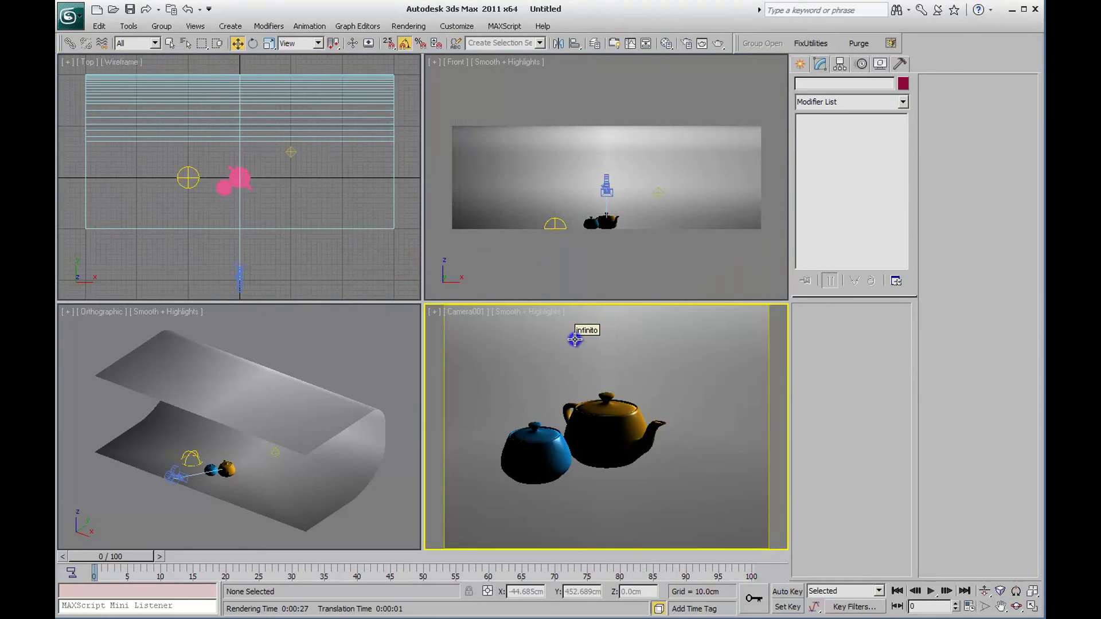